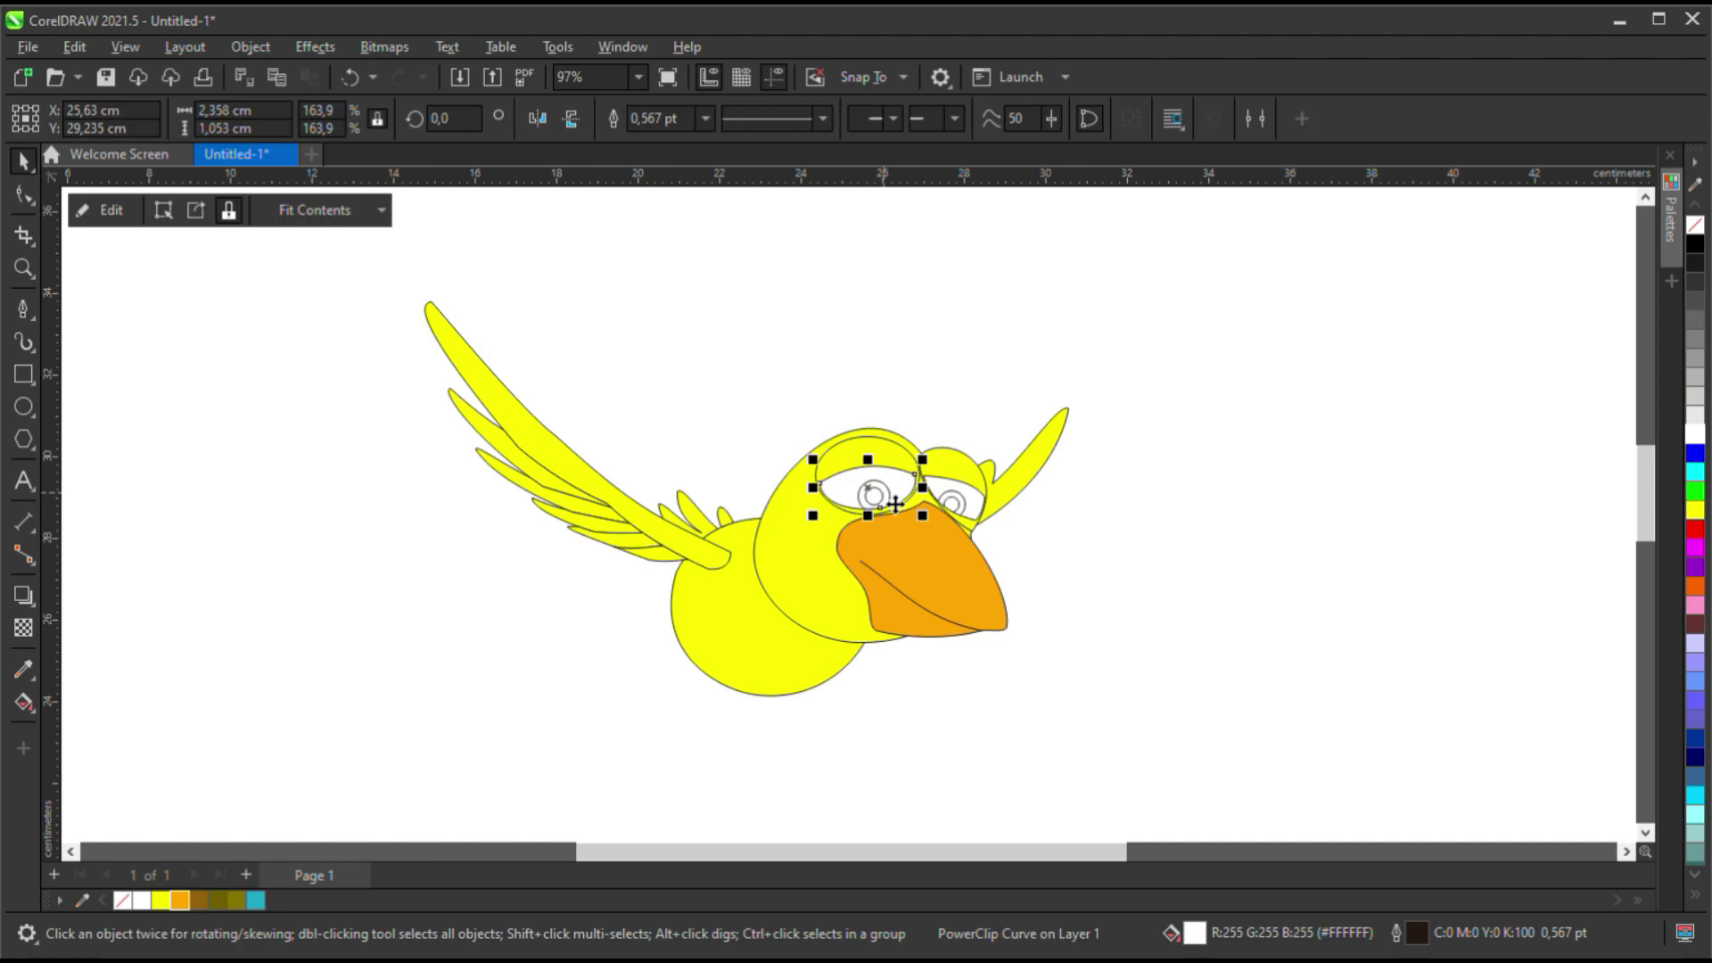
# Colour the larger eye by filling its iris light blue and its pupil black.
pyautogui.click(1695, 739)
pyautogui.click(1695, 687)
pyautogui.click(874, 496)
pyautogui.click(1694, 244)
pyautogui.keyDown('ctrl'); pyautogui.click(937, 348); pyautogui.keyUp('ctrl')
# Fill the smaller eye's iris with the same light blue and its pupil with black.
pyautogui.scroll(1, 949, 499)
pyautogui.doubleClick(952, 503)
pyautogui.click(1695, 686)
pyautogui.click(950, 505)
pyautogui.click(1695, 244)
pyautogui.keyDown('ctrl'); pyautogui.click(1191, 349); pyautogui.keyUp('ctrl')
pyautogui.click(1185, 612)
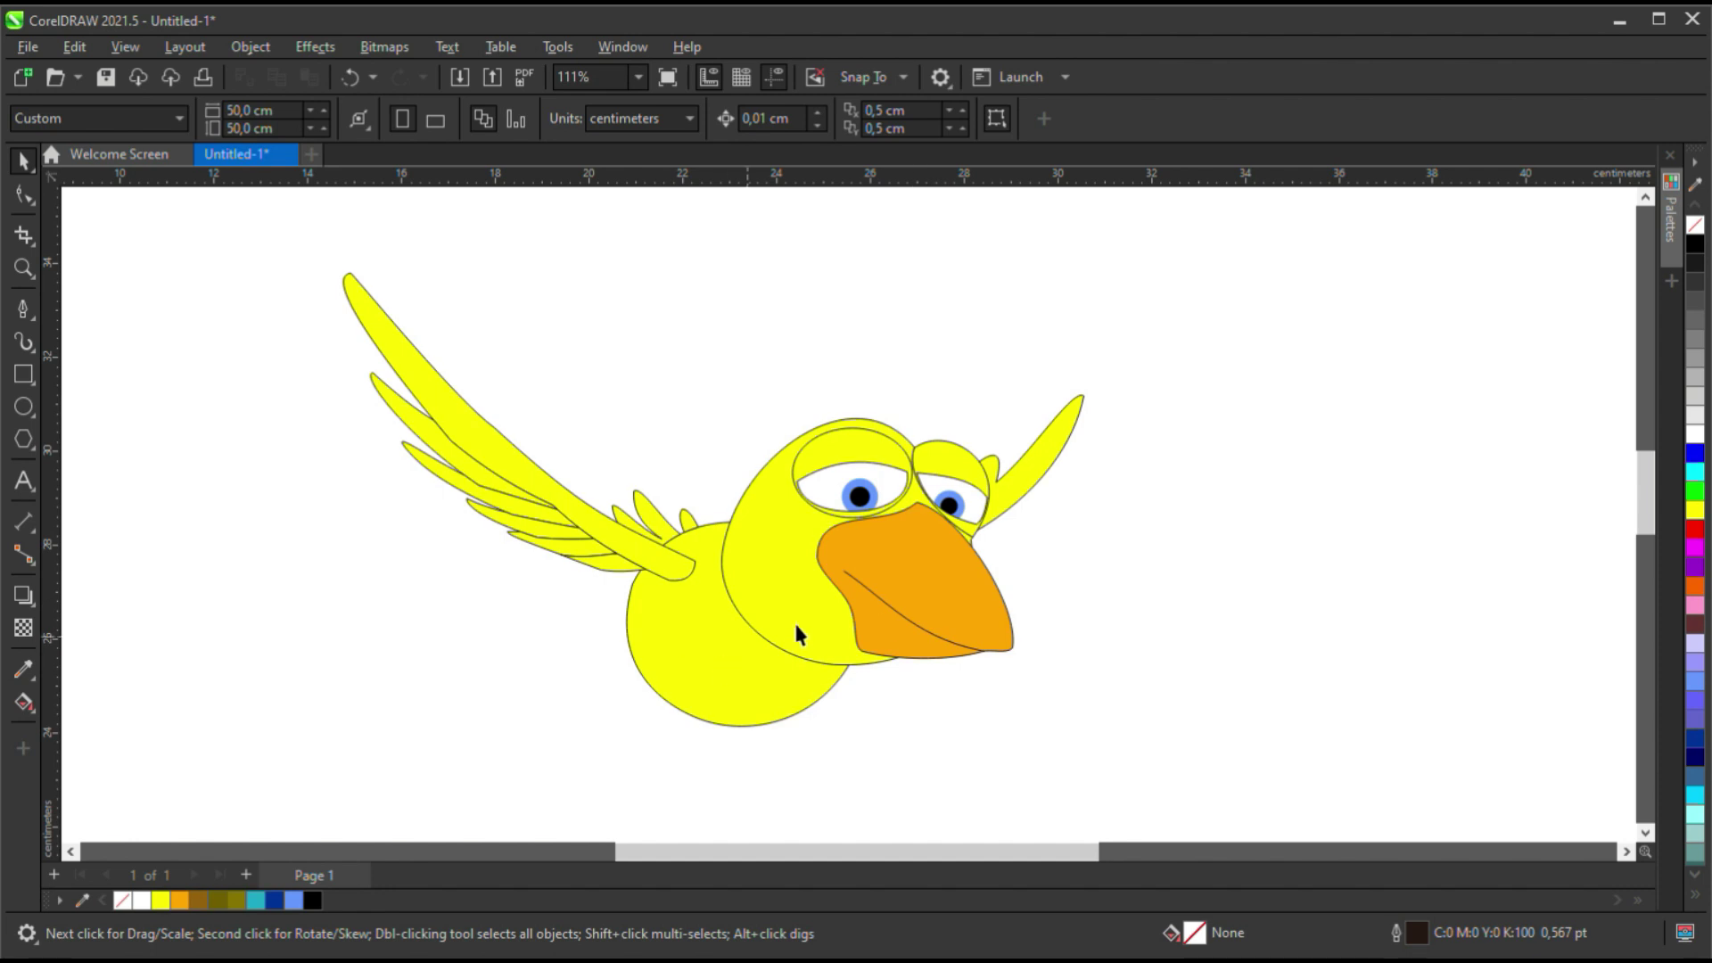
# Apply a fountain fill to the head from yellow near the eye to olive at the lower edge, and remove its outline.
pyautogui.click(908, 596)
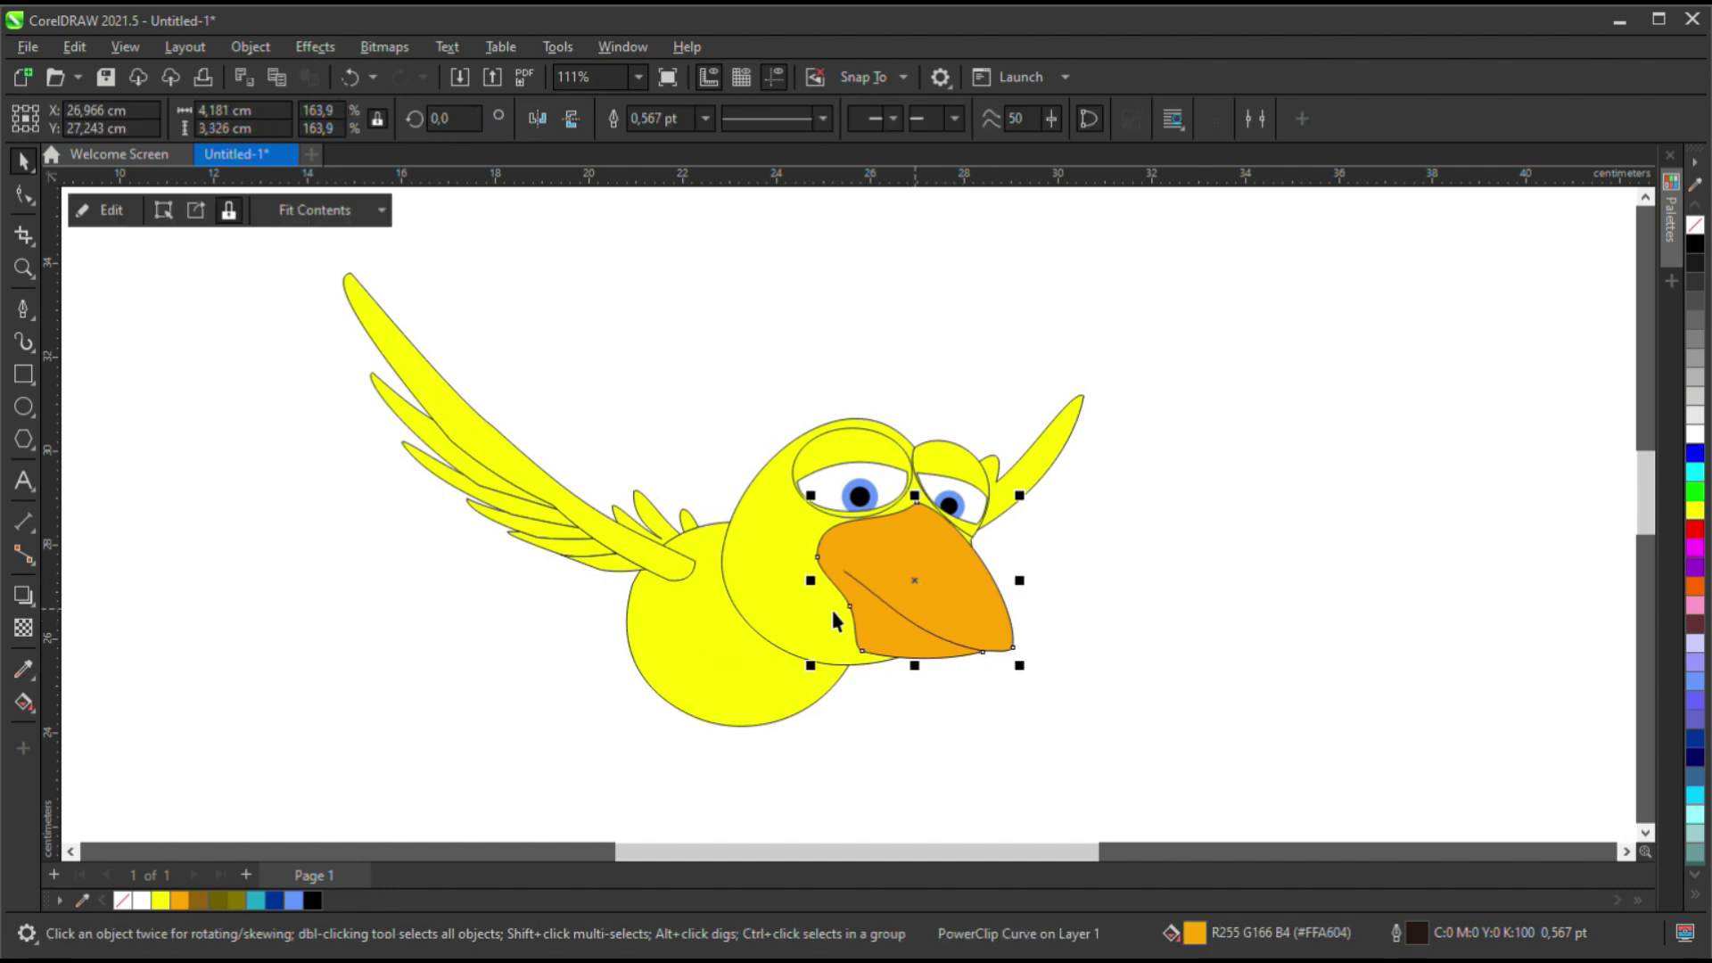
pyautogui.click(790, 600)
pyautogui.press('g')
pyautogui.moveTo(844, 506); pyautogui.dragTo(717, 669)
pyautogui.moveTo(236, 901); pyautogui.dragTo(733, 759)
pyautogui.moveTo(184, 902); pyautogui.dragTo(723, 749)
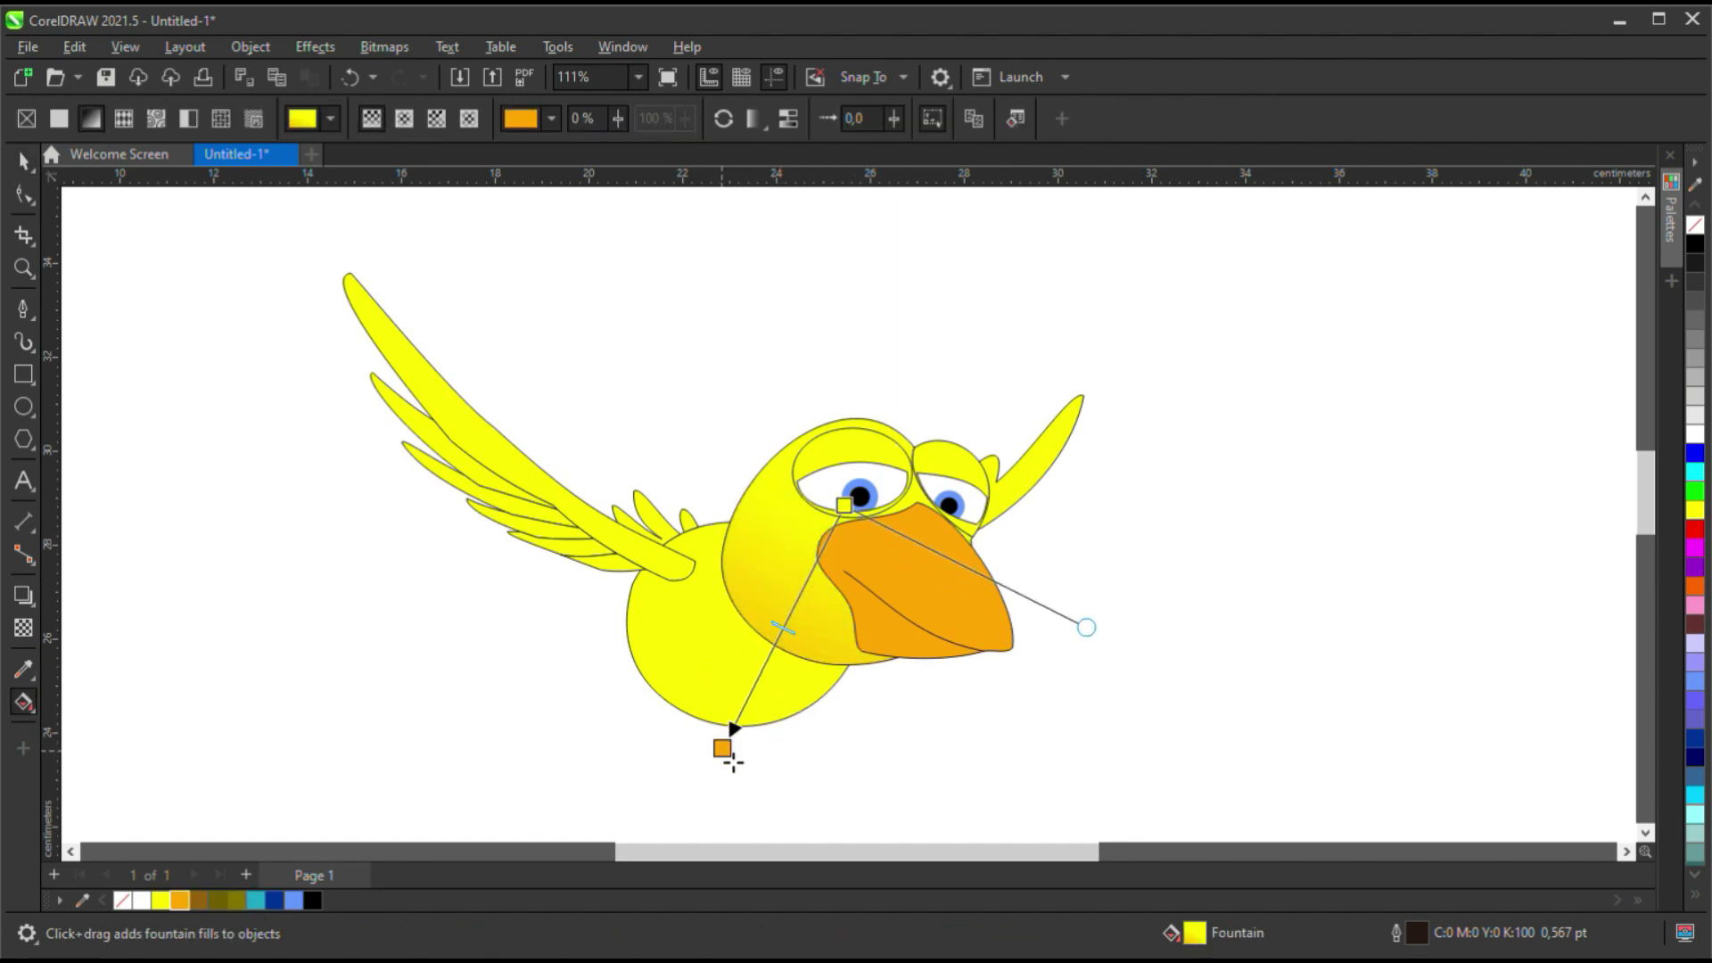
pyautogui.click(236, 900)
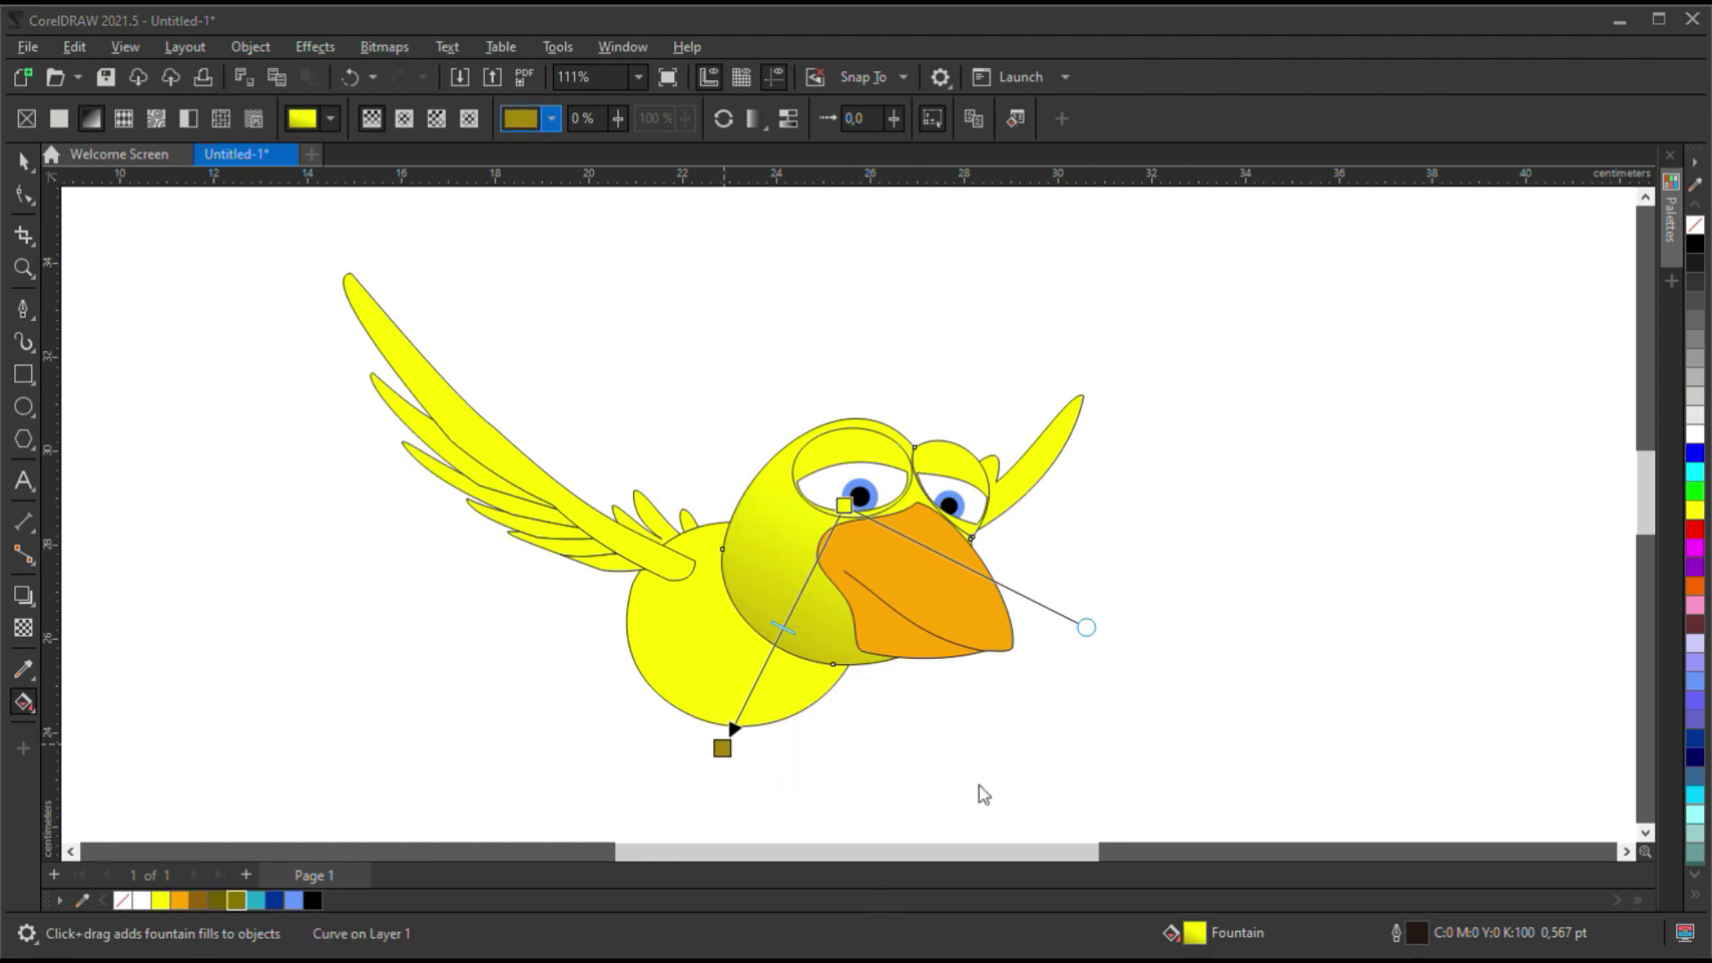
pyautogui.press('space')
pyautogui.press('Escape')
# Draw a closed shadow shape with the Pen tool around the head's lower back edge and curve its inner side along the head.
pyautogui.press('p')
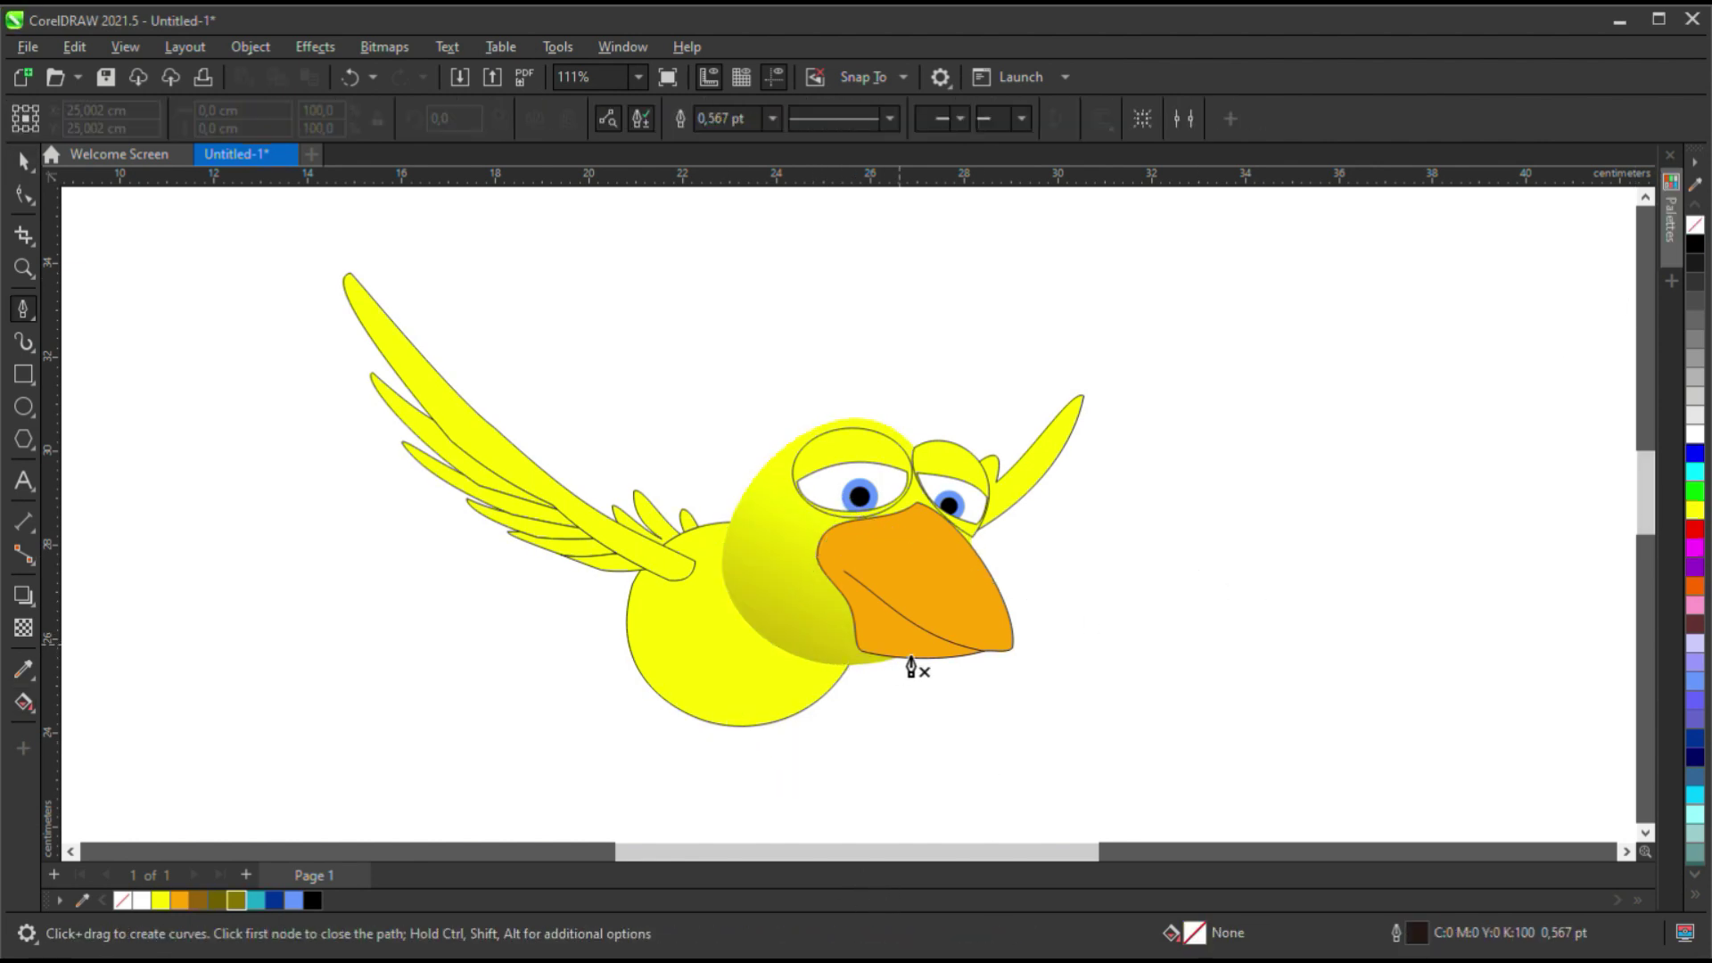
pyautogui.click(733, 479)
pyautogui.click(693, 592)
pyautogui.click(735, 673)
pyautogui.click(845, 707)
pyautogui.click(902, 648)
pyautogui.press('F10')
pyautogui.moveTo(824, 571); pyautogui.dragTo(771, 640)
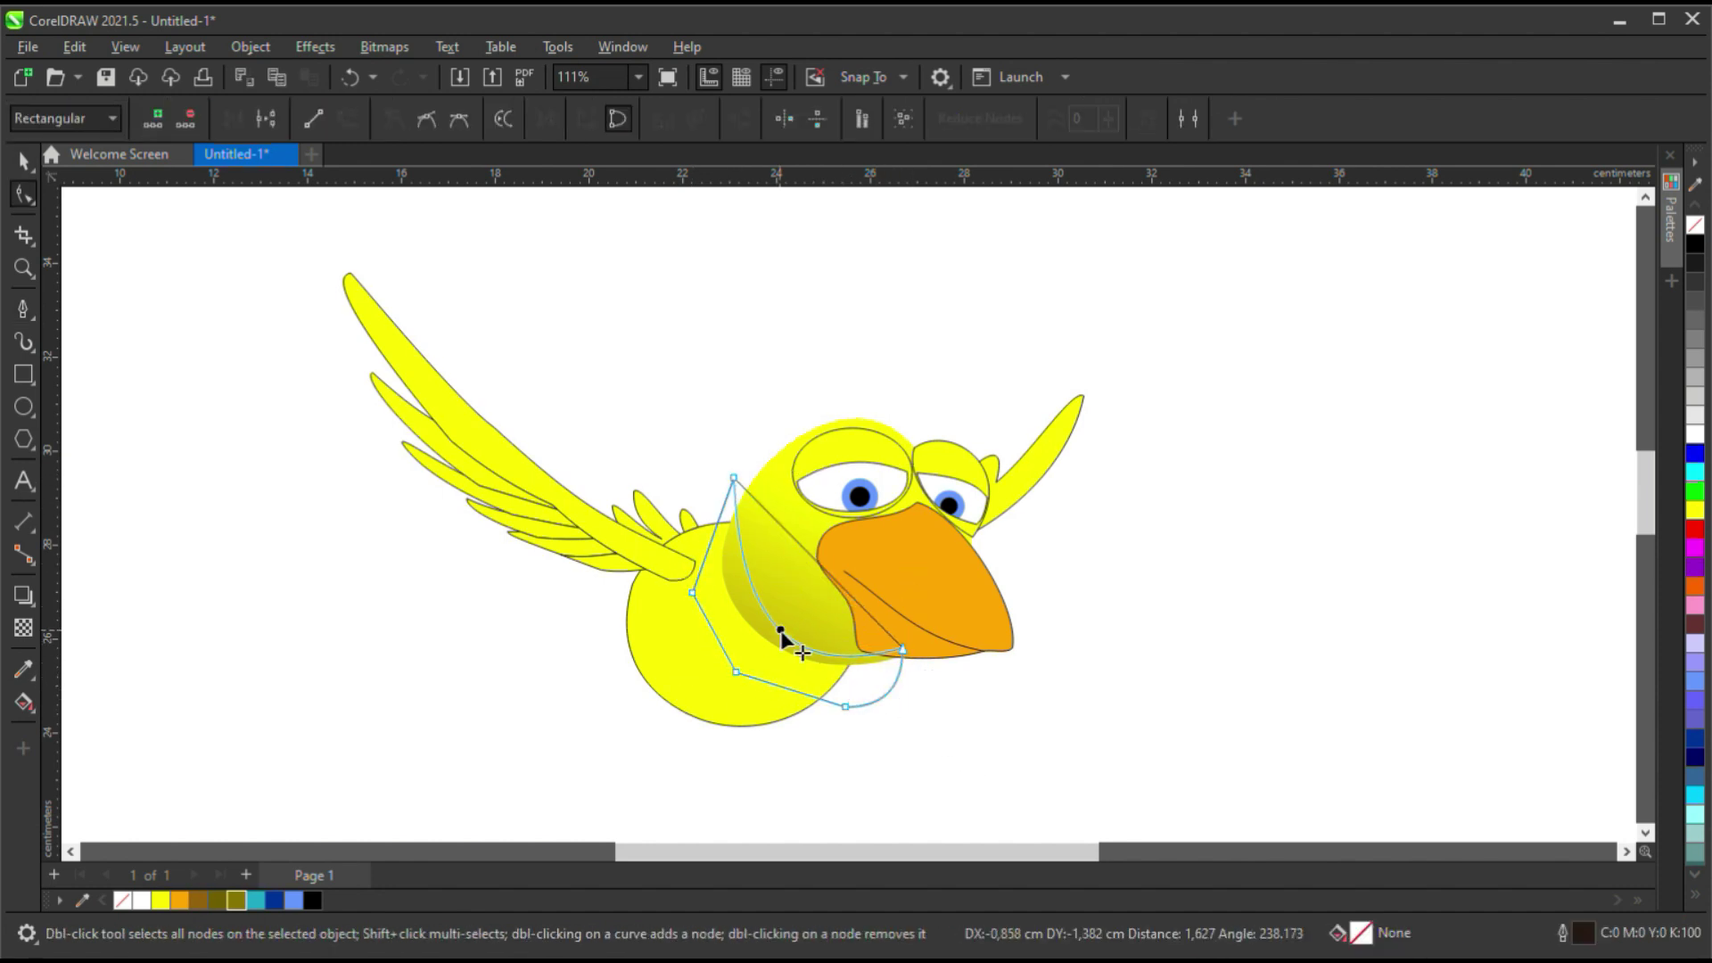
# Fill the shadow shape with dark olive #6F5F00, remove its outline and feather its edges.
pyautogui.press('space')
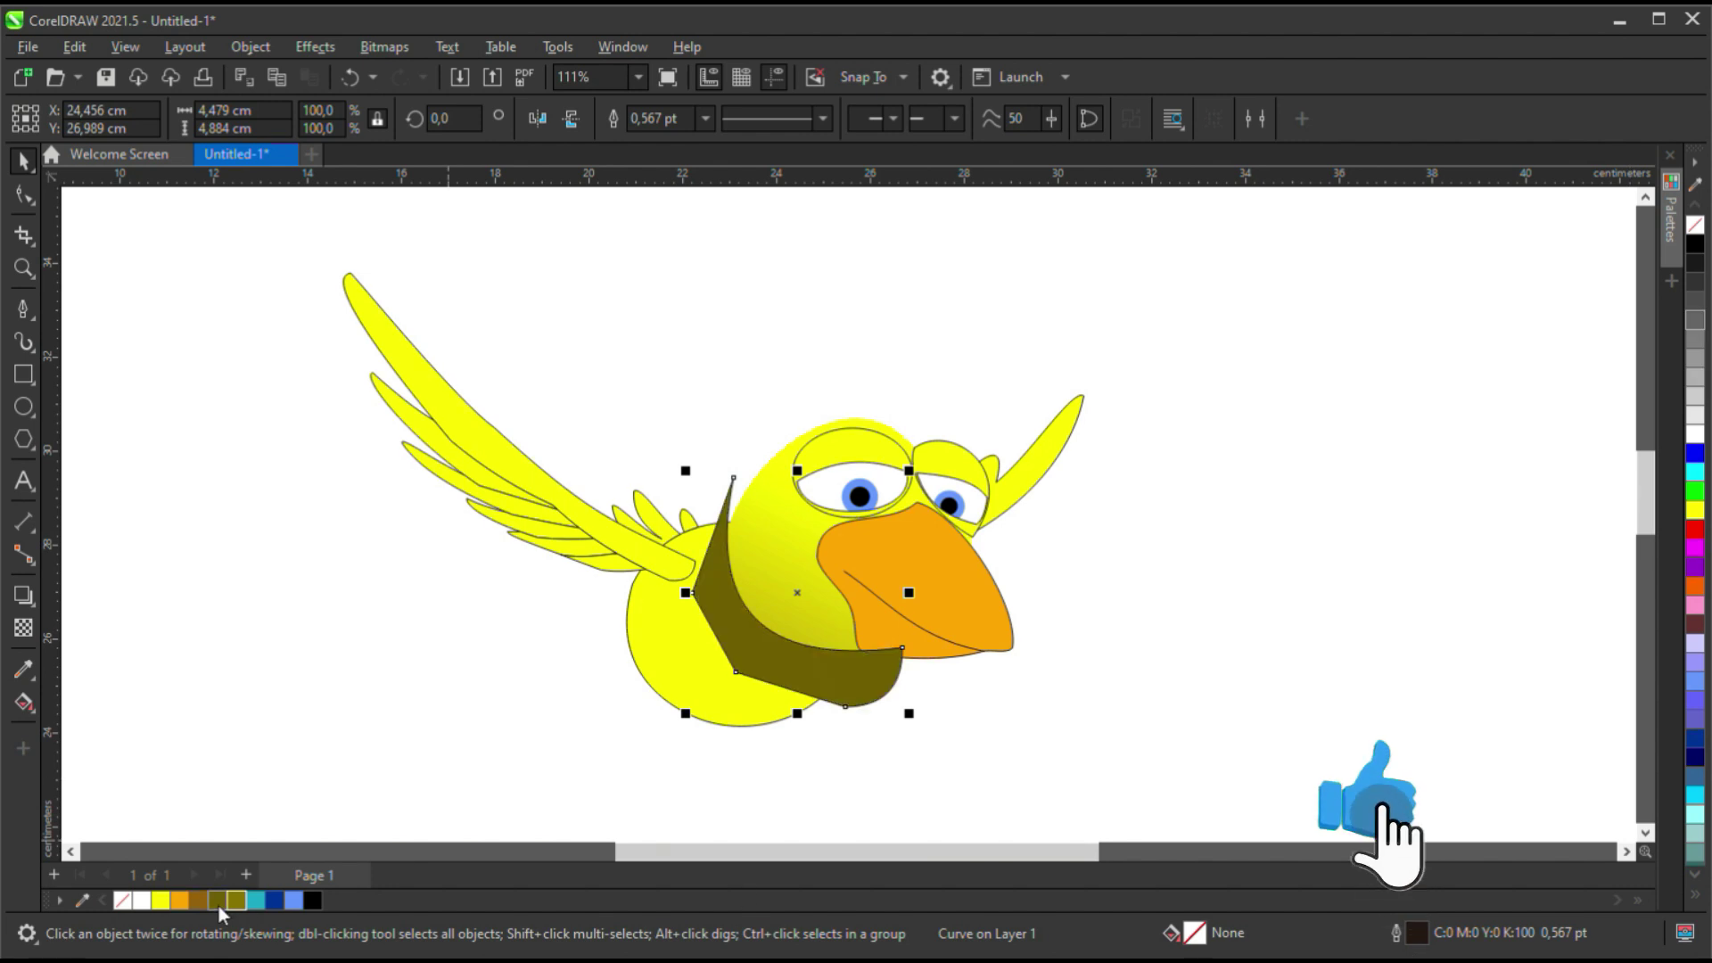
pyautogui.click(221, 901)
pyautogui.hotkey('ctrl', 'pagedown')
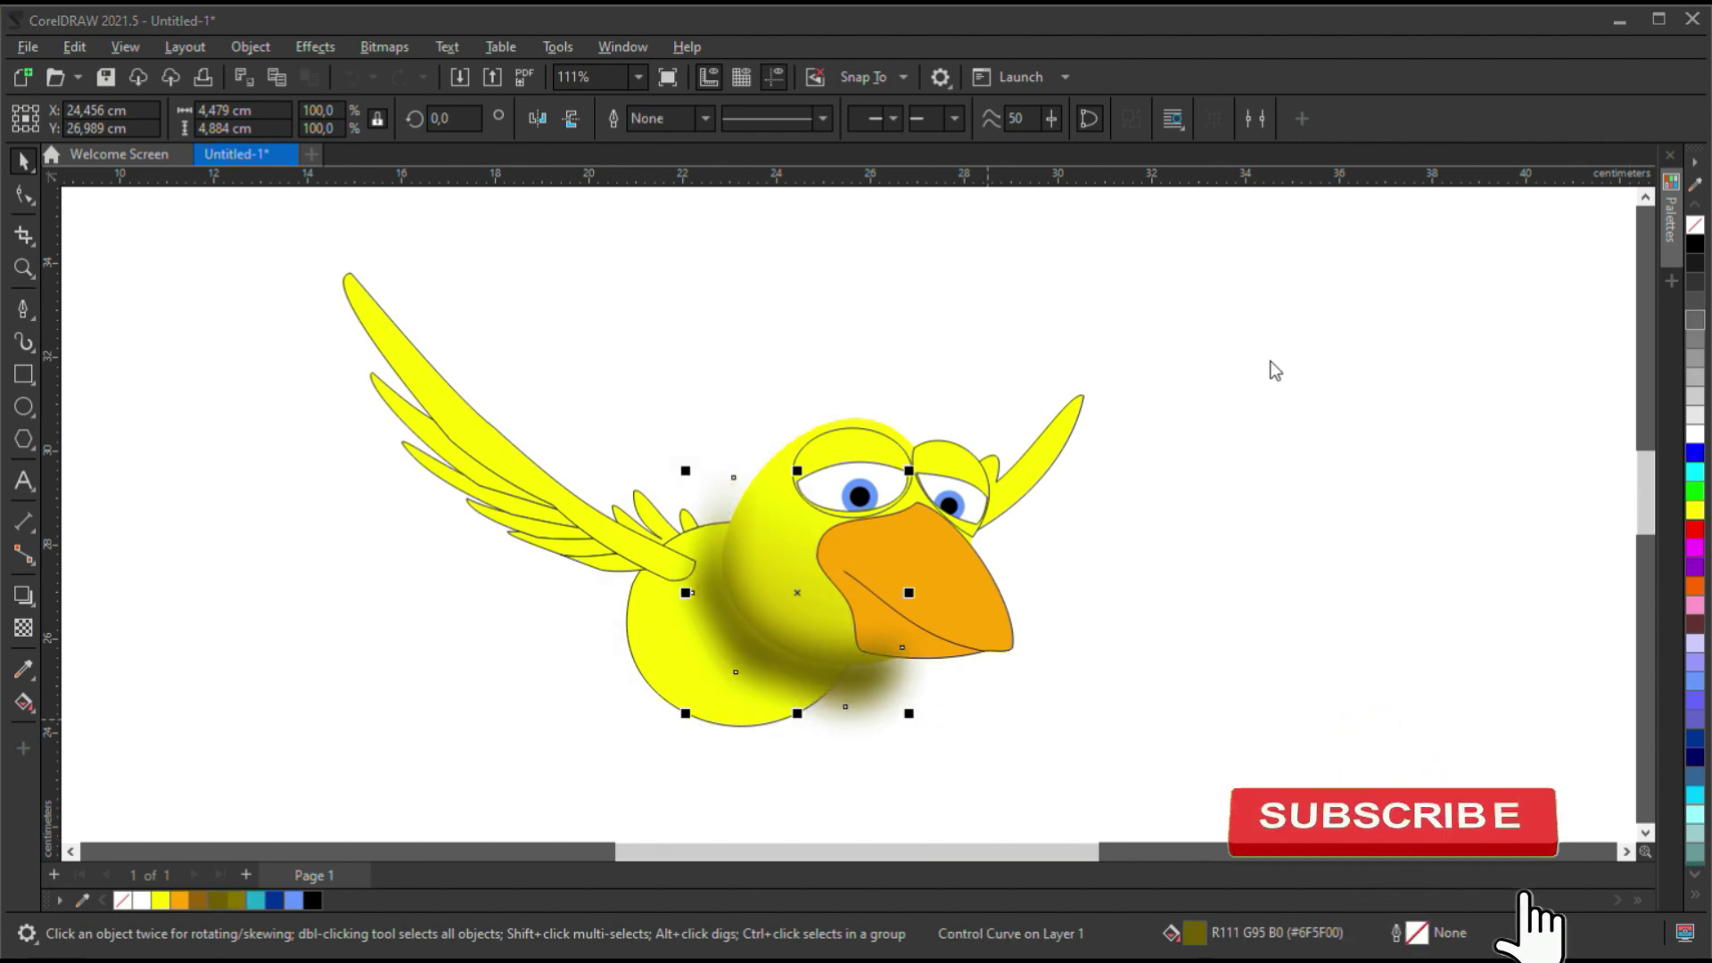
# PowerClip the feathered shadow inside the head and make it more transparent.
pyautogui.click(782, 507)
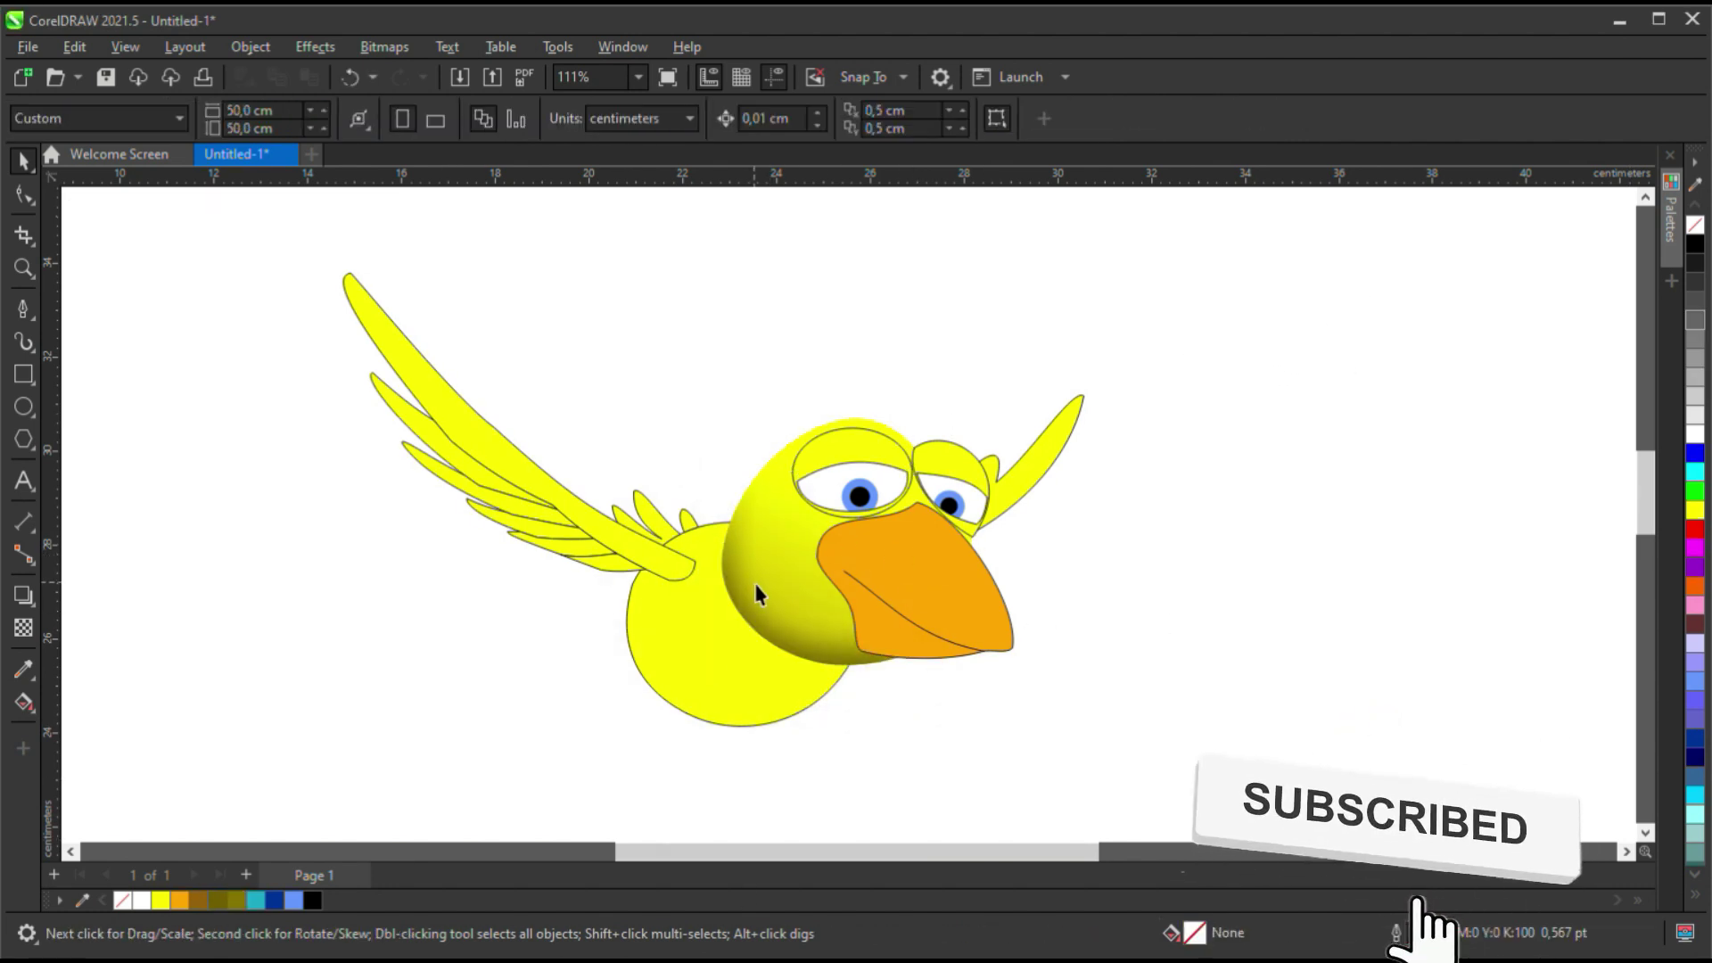
pyautogui.keyDown('ctrl'); pyautogui.click(790, 671); pyautogui.keyUp('ctrl')
pyautogui.click(109, 211)
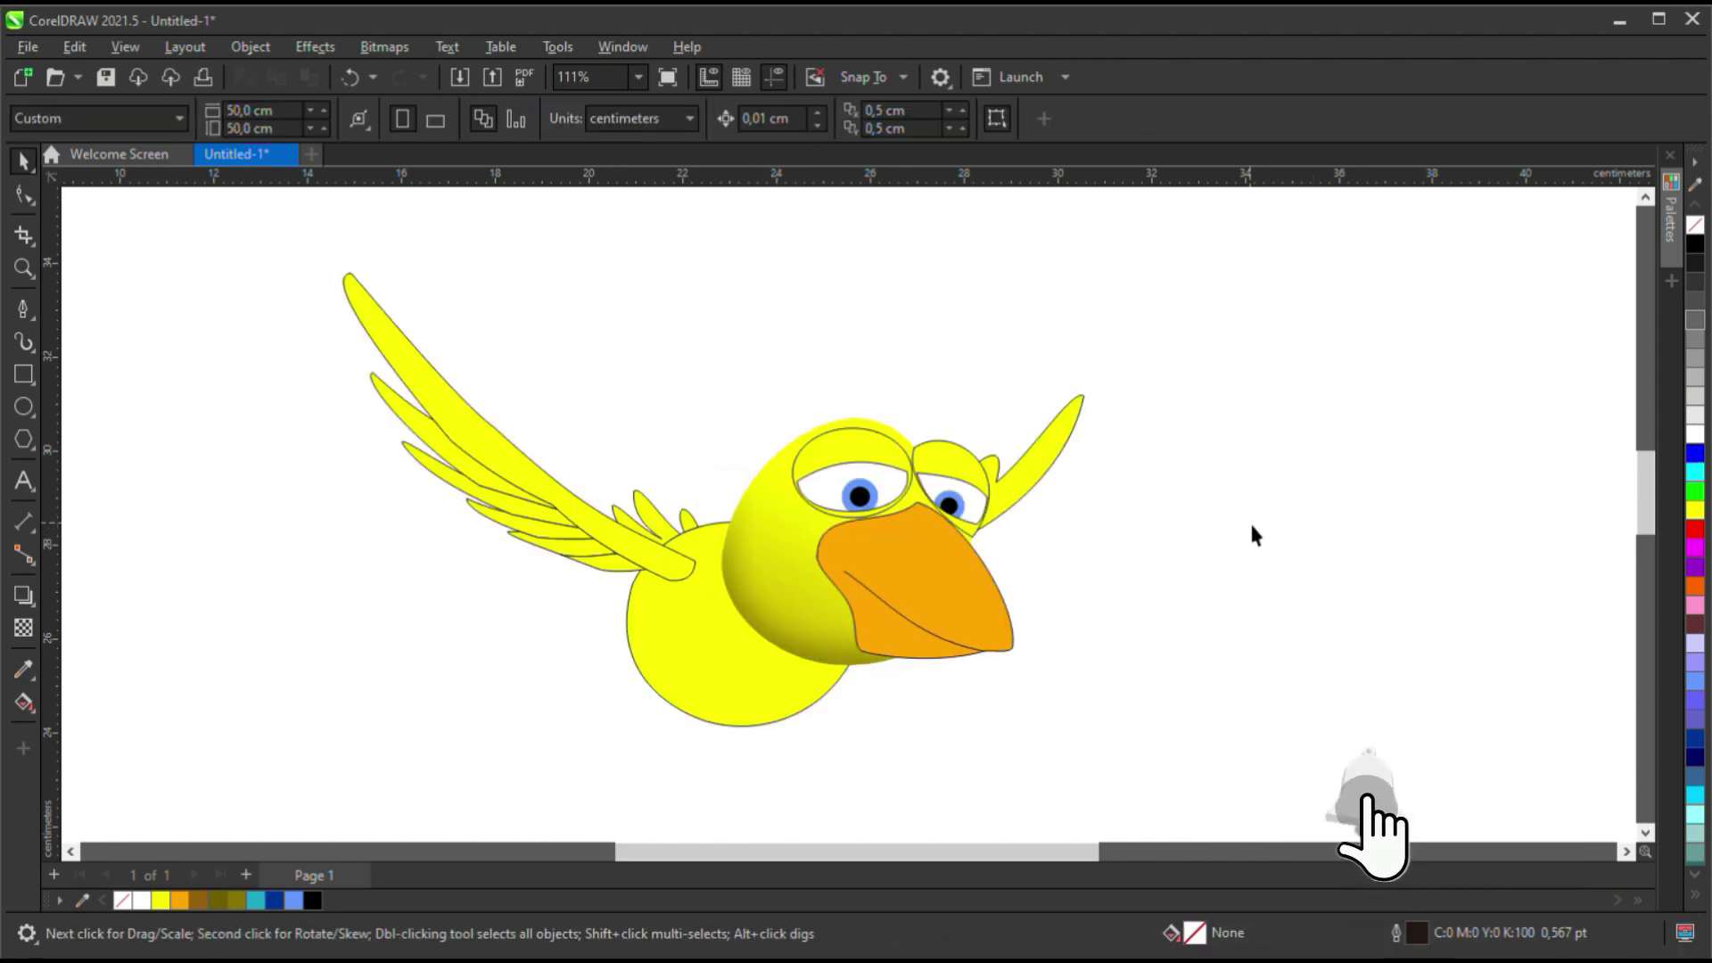
# Apply a fountain fill to the beak from light orange to brown at the lower edge, and remove its outline.
pyautogui.click(962, 535)
pyautogui.press('g')
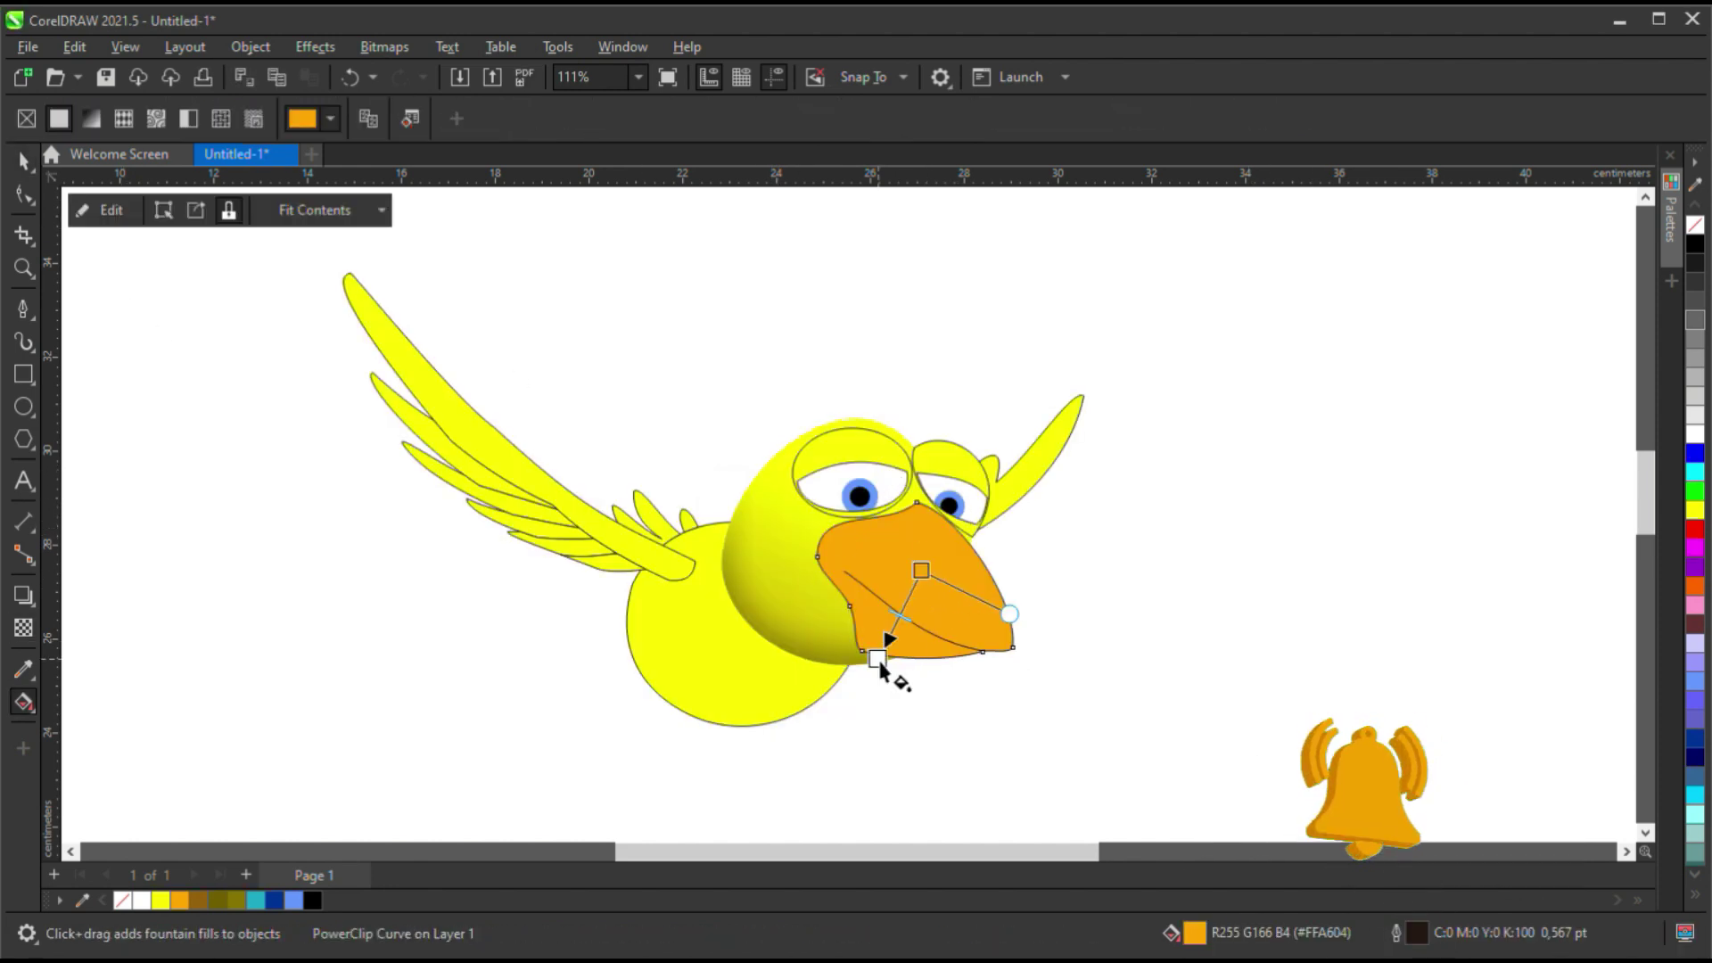
pyautogui.moveTo(921, 570); pyautogui.dragTo(877, 658)
pyautogui.click(207, 896)
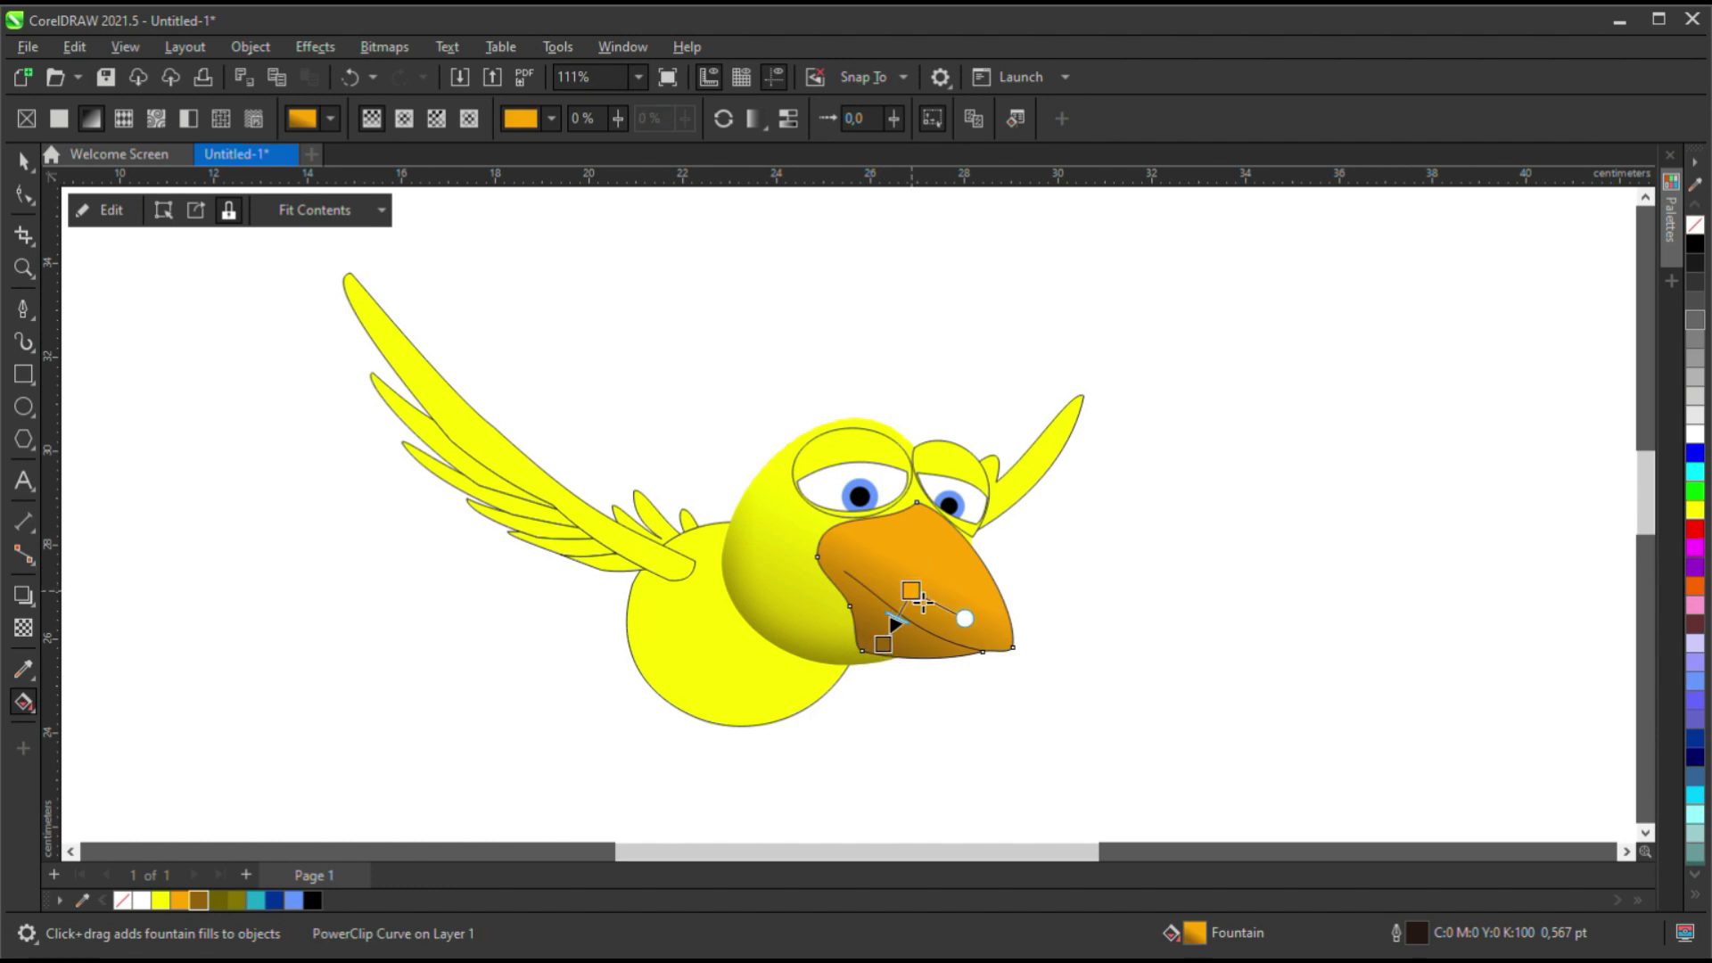
pyautogui.press('space')
pyautogui.press('space')
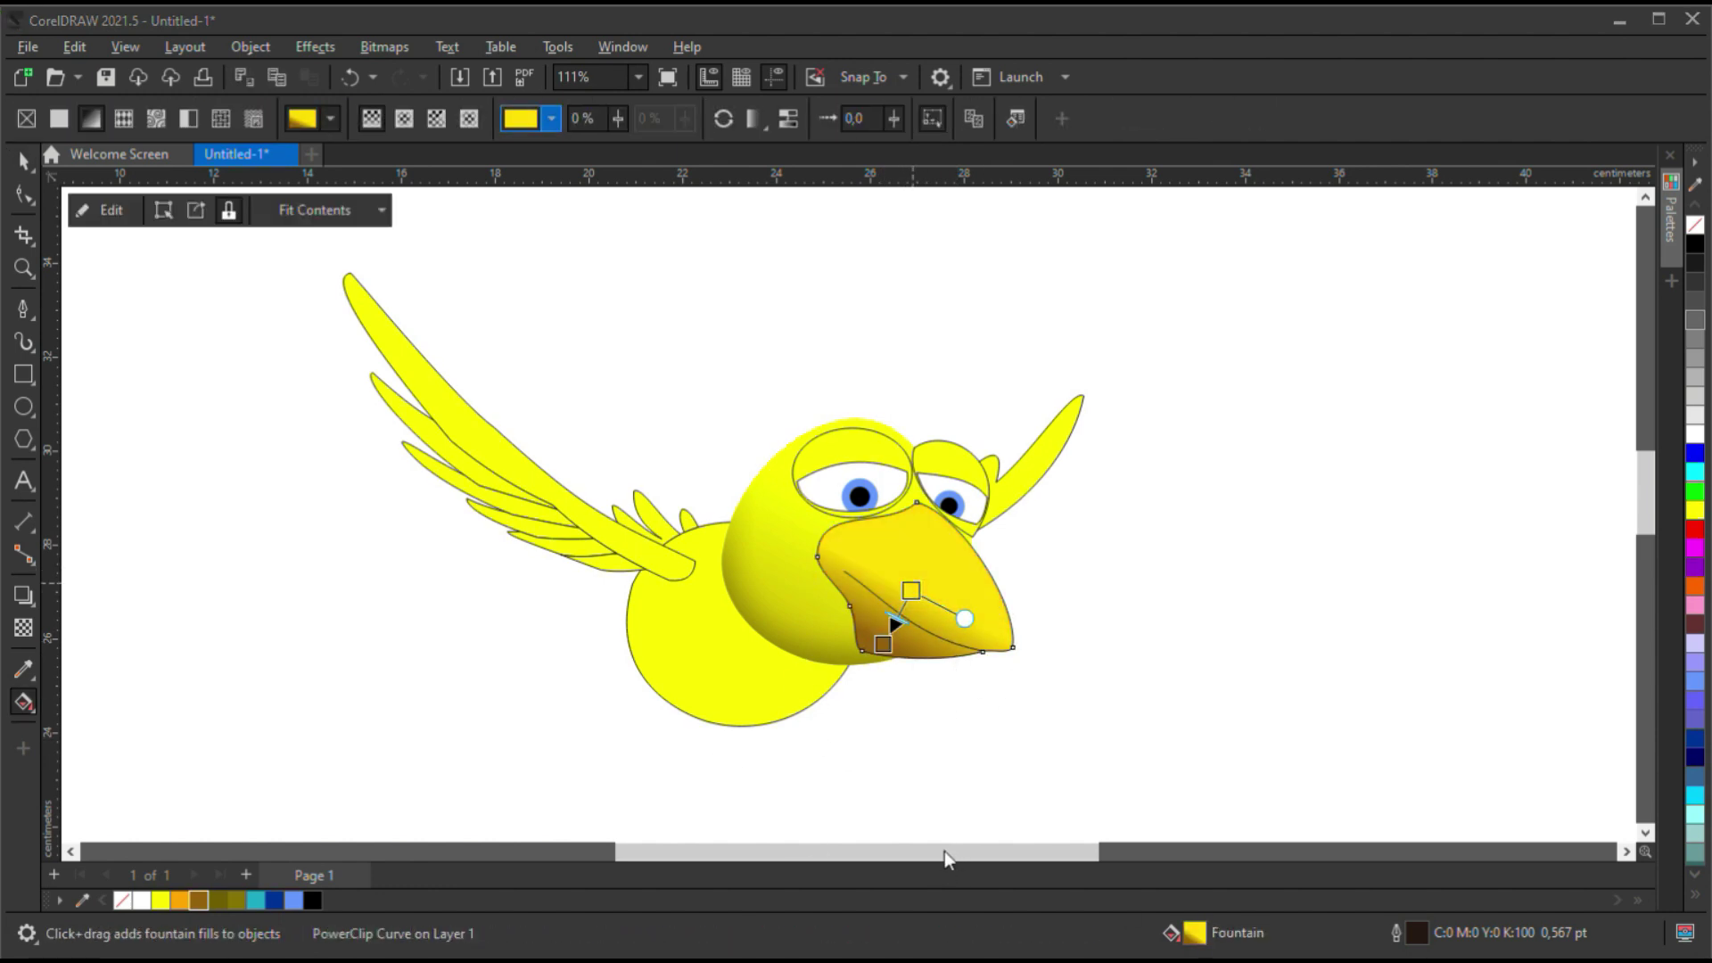
pyautogui.click(1318, 630)
pyautogui.press('space')
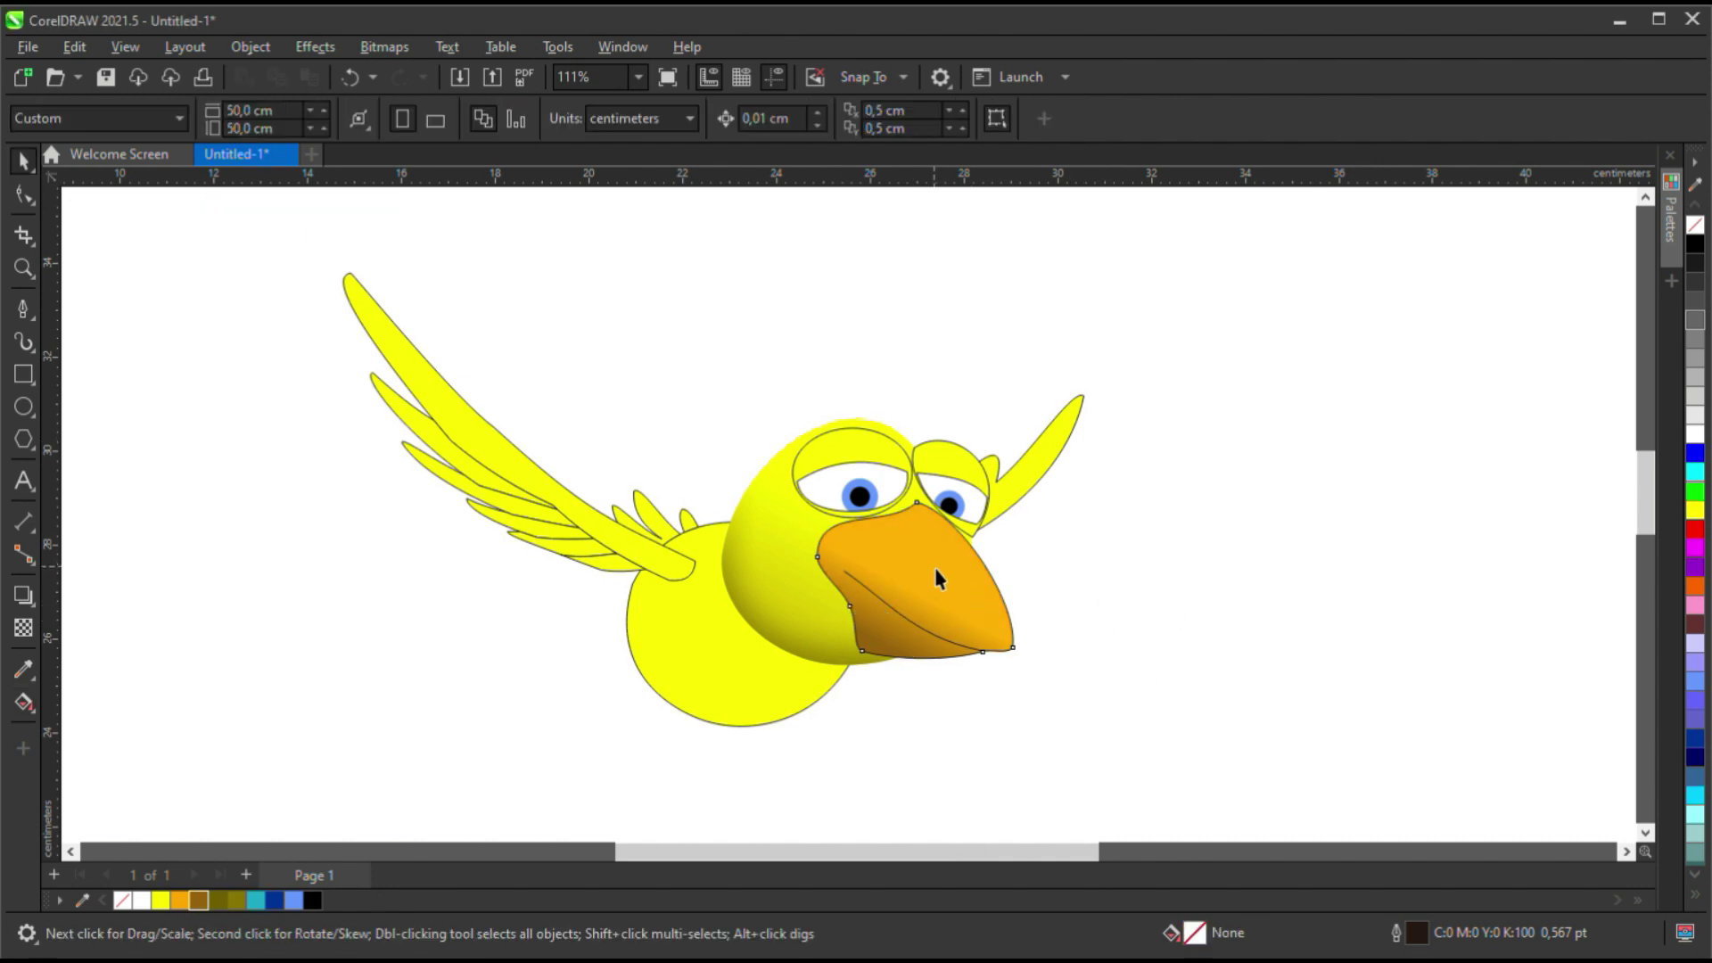
pyautogui.click(992, 635)
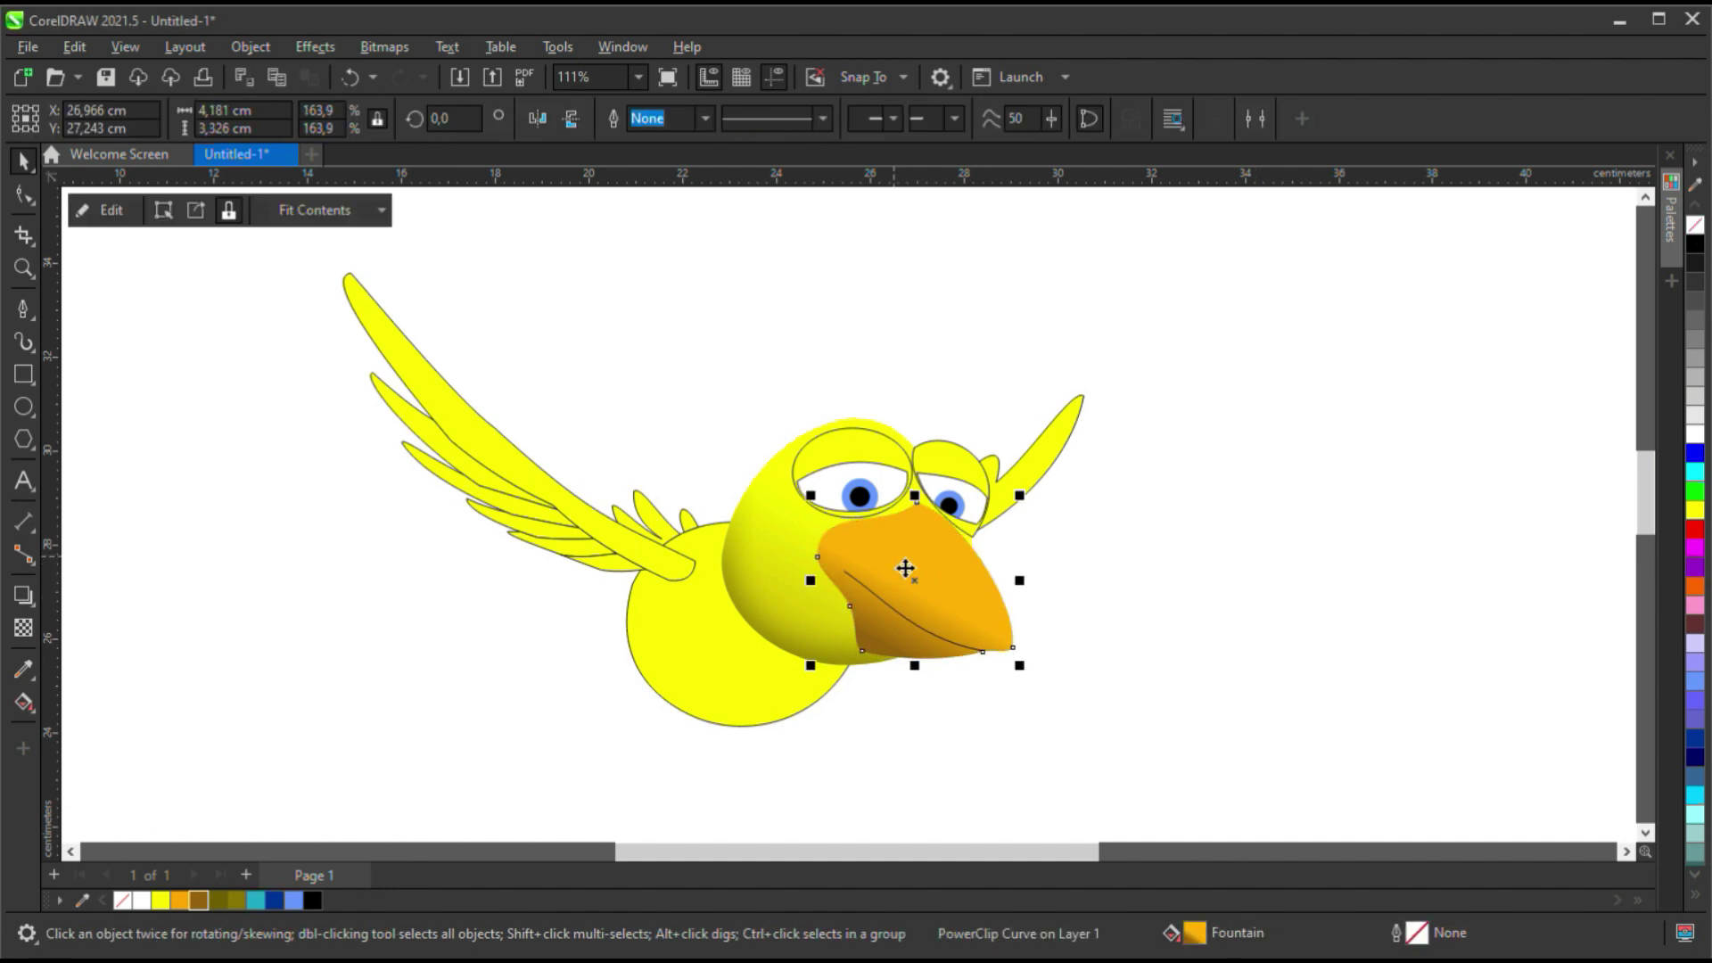
# Copy the beak beside the bird and trim it with an offset duplicate, keeping only the thin rim along its back and lower edges.
pyautogui.moveTo(905, 569); pyautogui.dragTo(1231, 527)
pyautogui.moveTo(1333, 463)
pyautogui.mouseDown()
pyautogui.moveTo(1355, 468)
pyautogui.moveTo(1337, 456)
pyautogui.mouseUp()
pyautogui.hotkey('ctrl', 'k')
pyautogui.press('Delete')
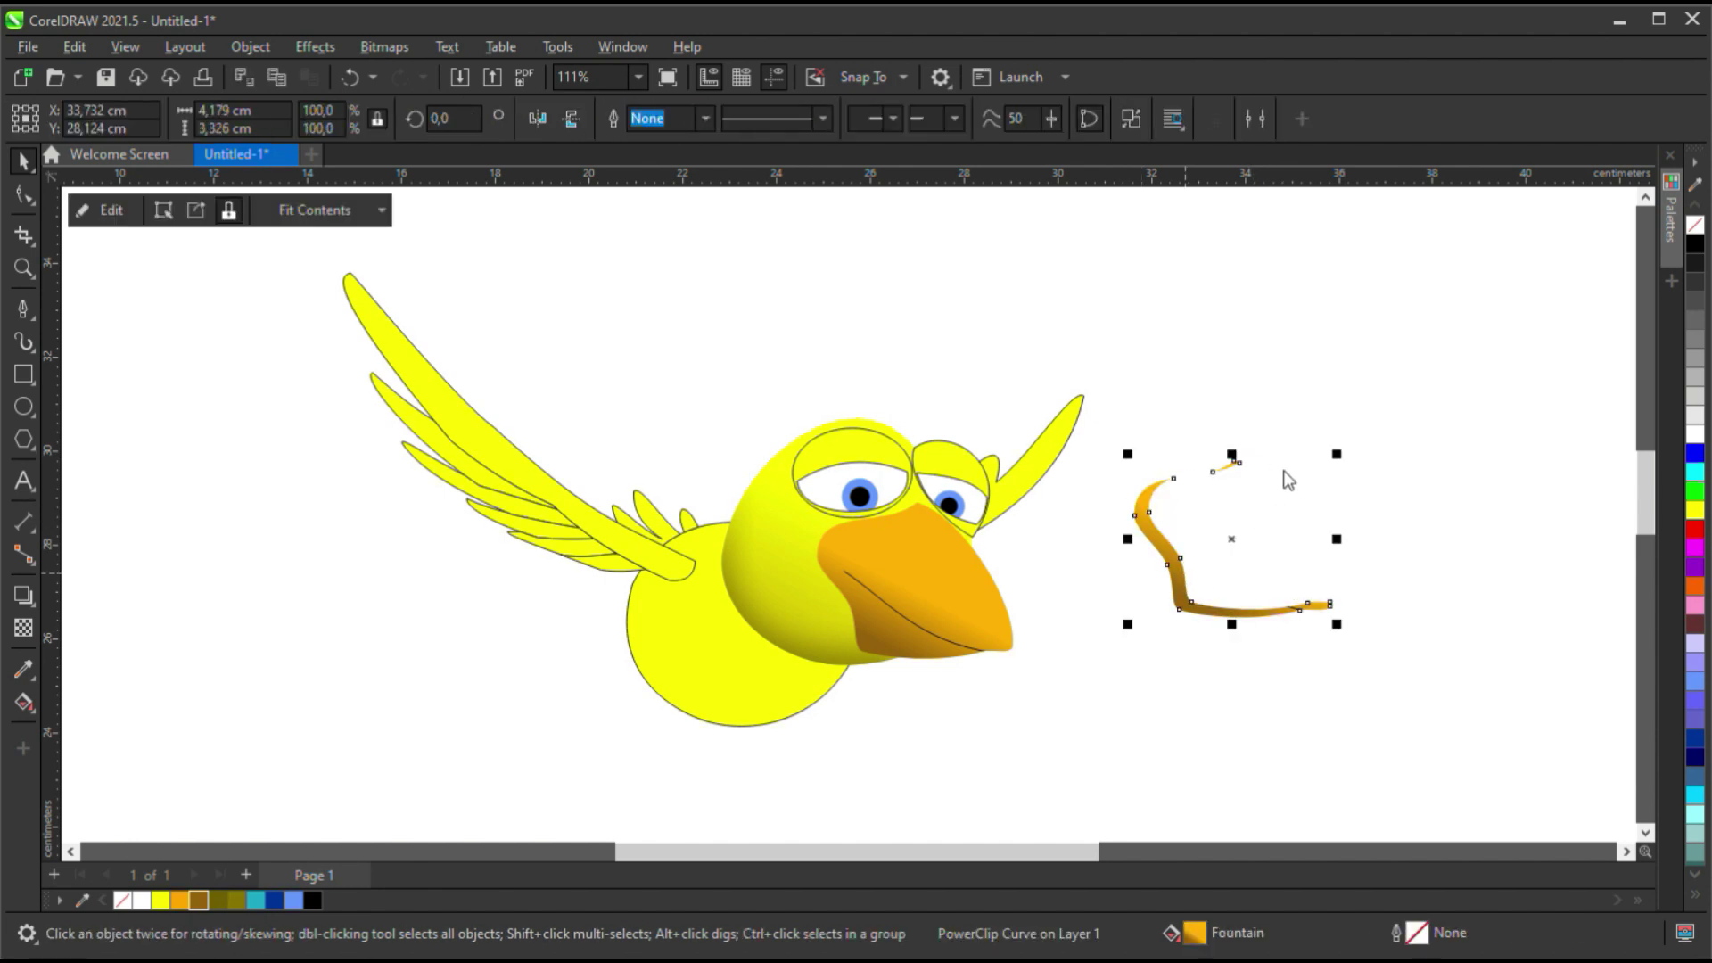
# Move the rim onto the beak's back and lower edges, fill it brown #96620C, feather it and PowerClip it inside the beak.
pyautogui.moveTo(1185, 573); pyautogui.dragTo(867, 615)
pyautogui.click(217, 902)
pyautogui.click(196, 901)
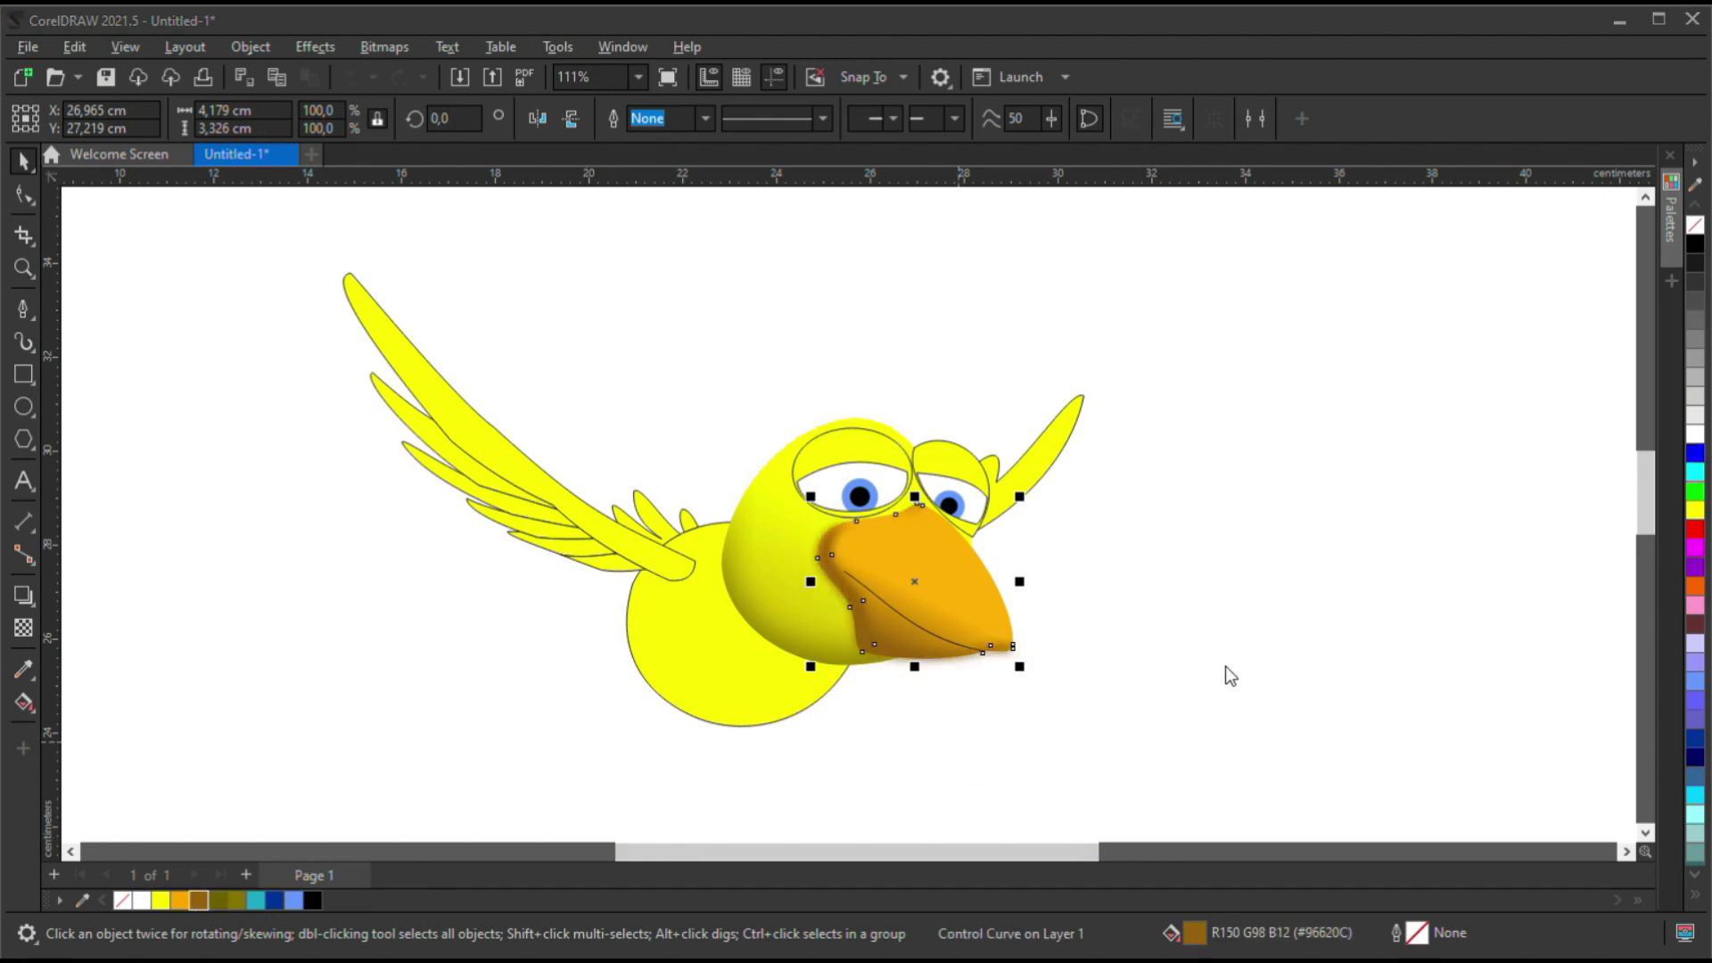
pyautogui.moveTo(886, 657); pyautogui.dragTo(916, 669)
# Thicken the mouth line inside the beak to 3 pt, convert its outline to an object, fill it brown #96620C and feather it.
pyautogui.keyDown('ctrl'); pyautogui.click(965, 572); pyautogui.keyUp('ctrl')
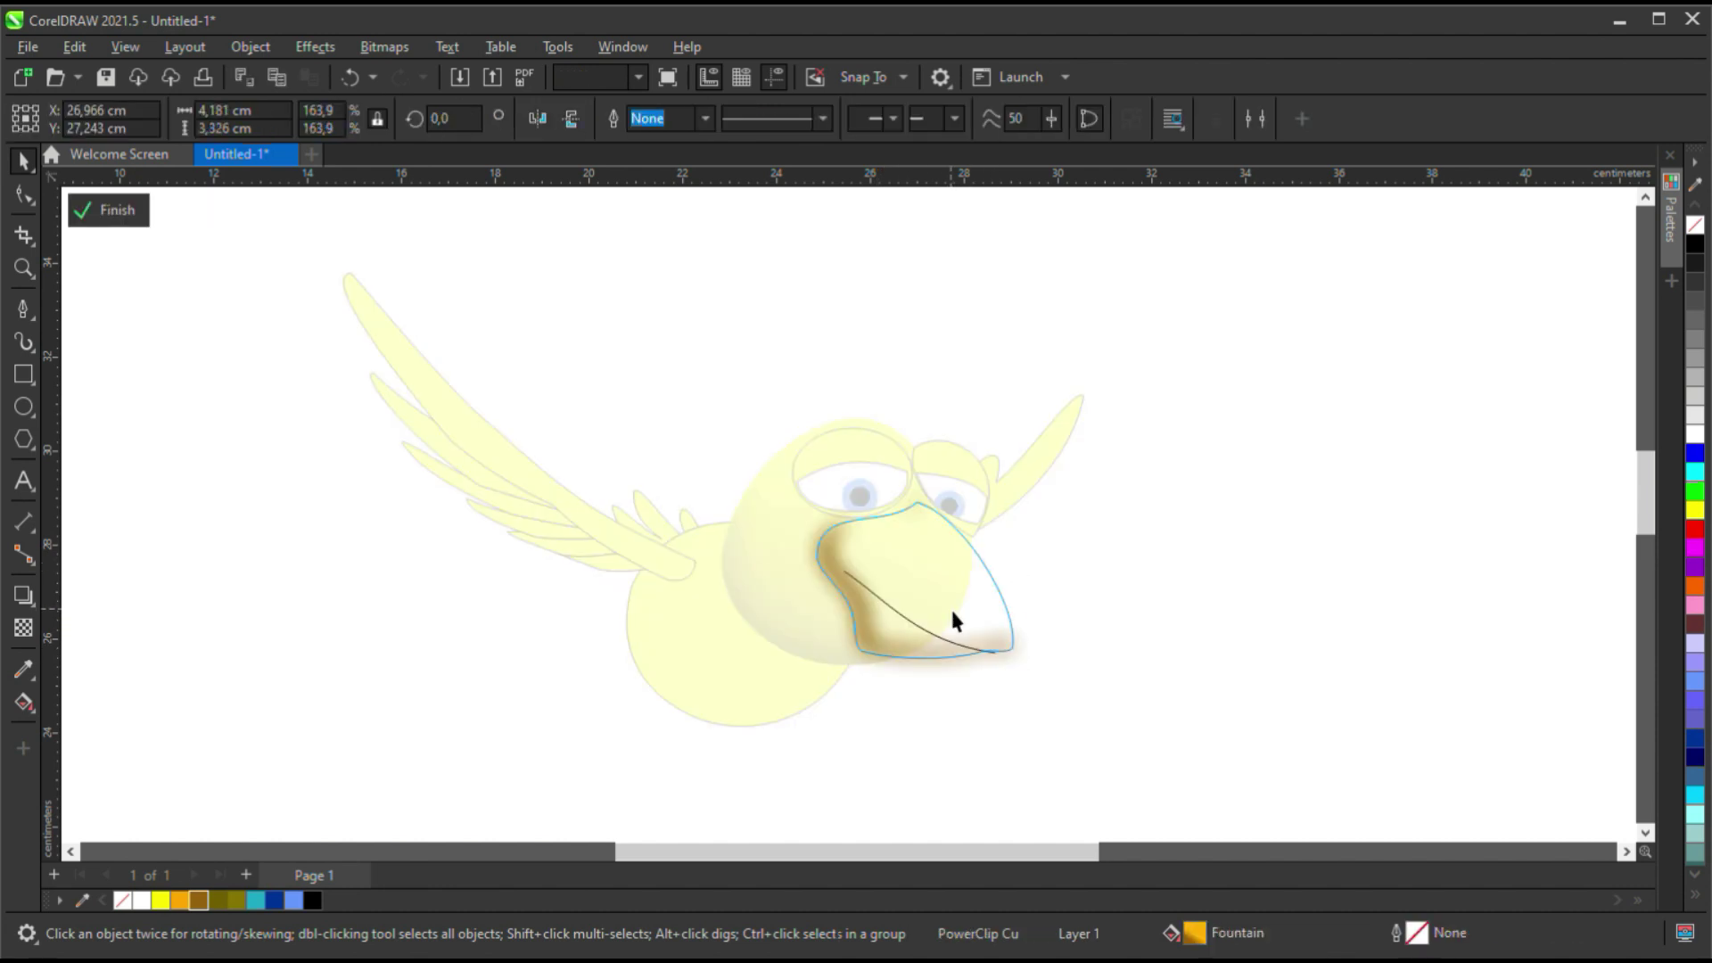
pyautogui.click(705, 117)
pyautogui.click(680, 229)
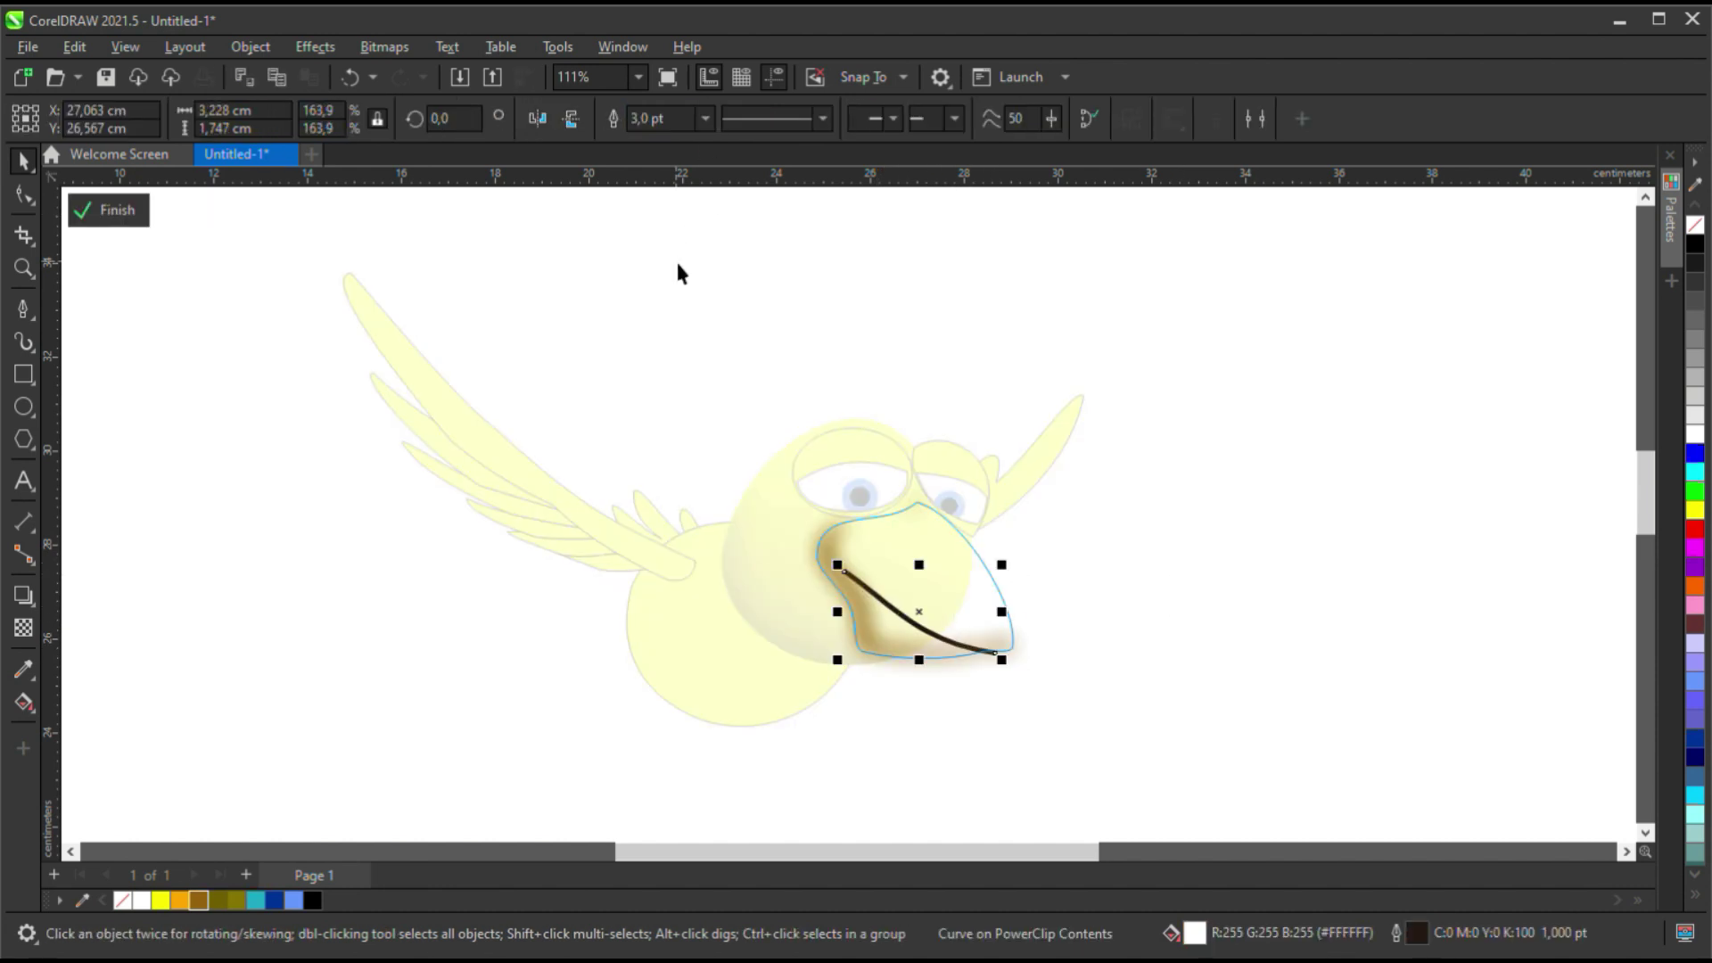
pyautogui.hotkey('ctrl', 'shift', 'q')
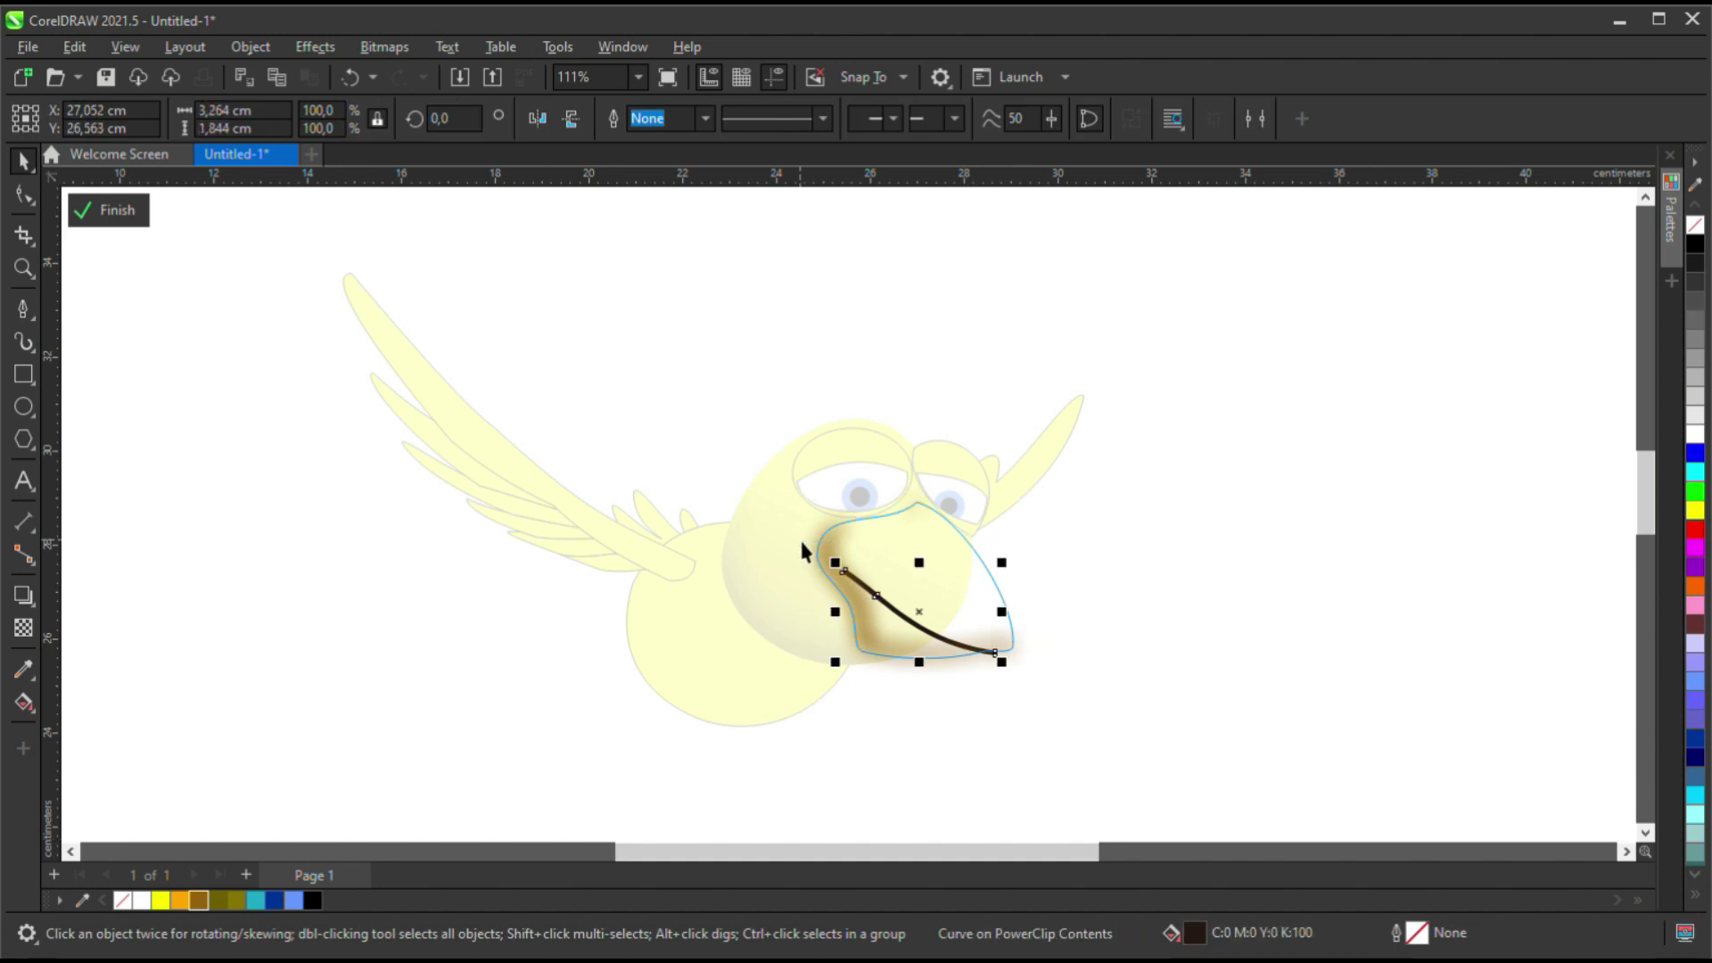
pyautogui.click(198, 900)
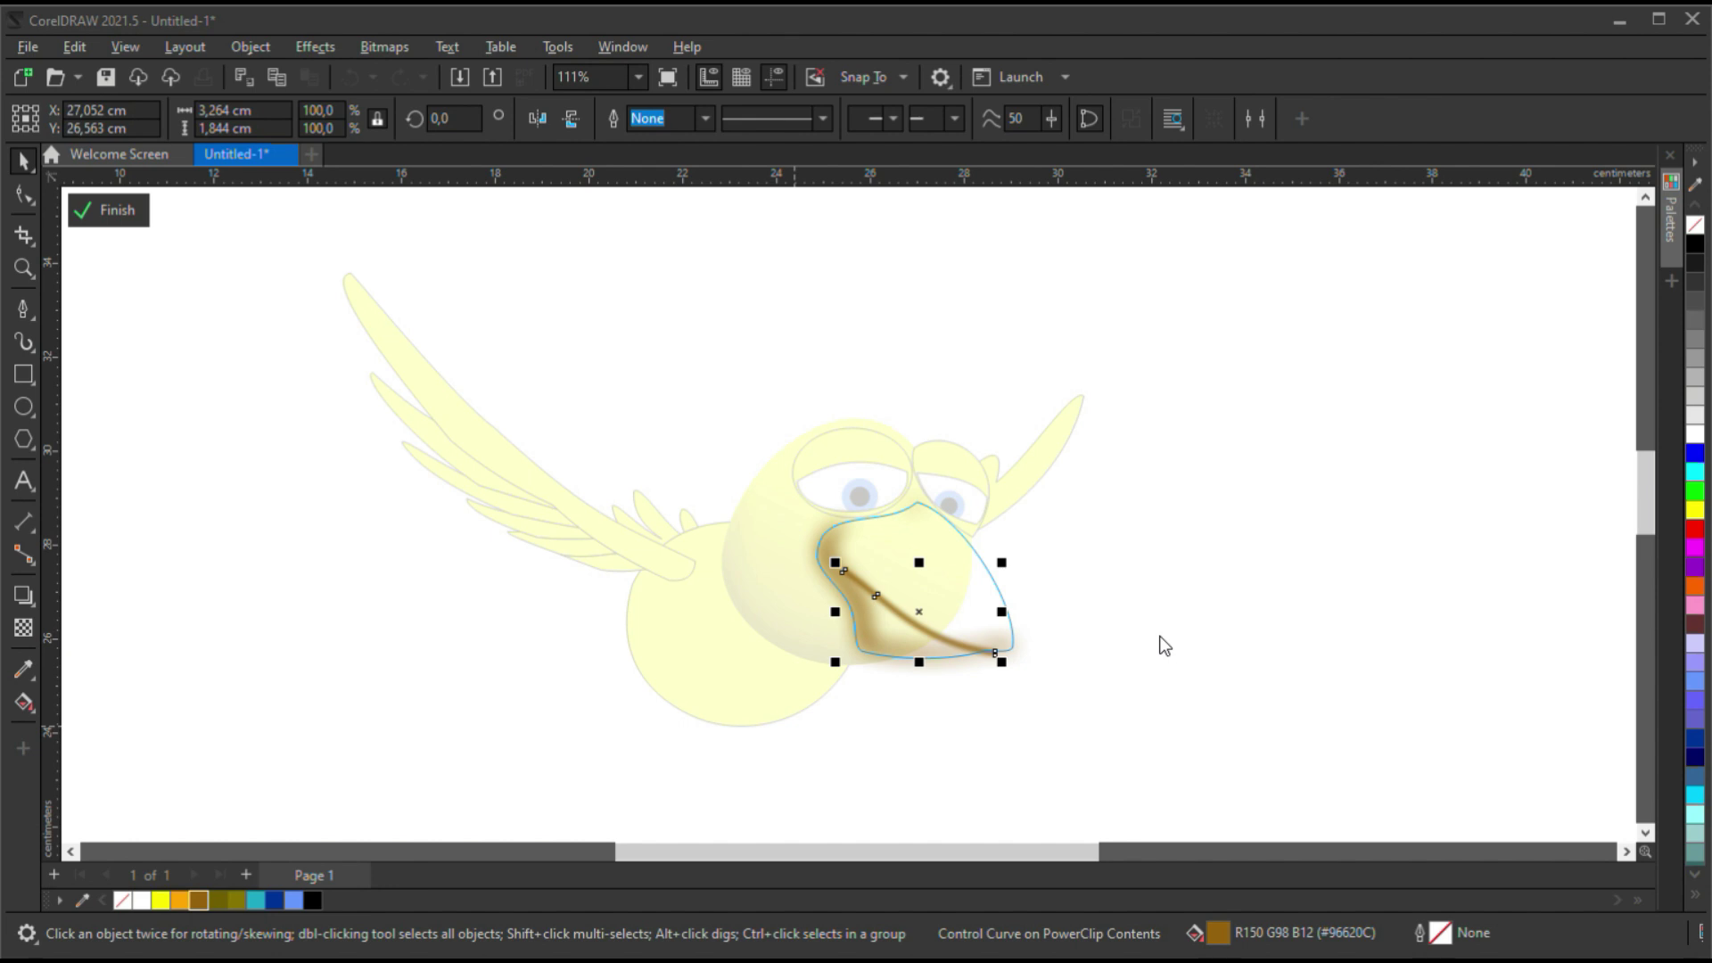
pyautogui.click(1237, 639)
pyautogui.click(1047, 644)
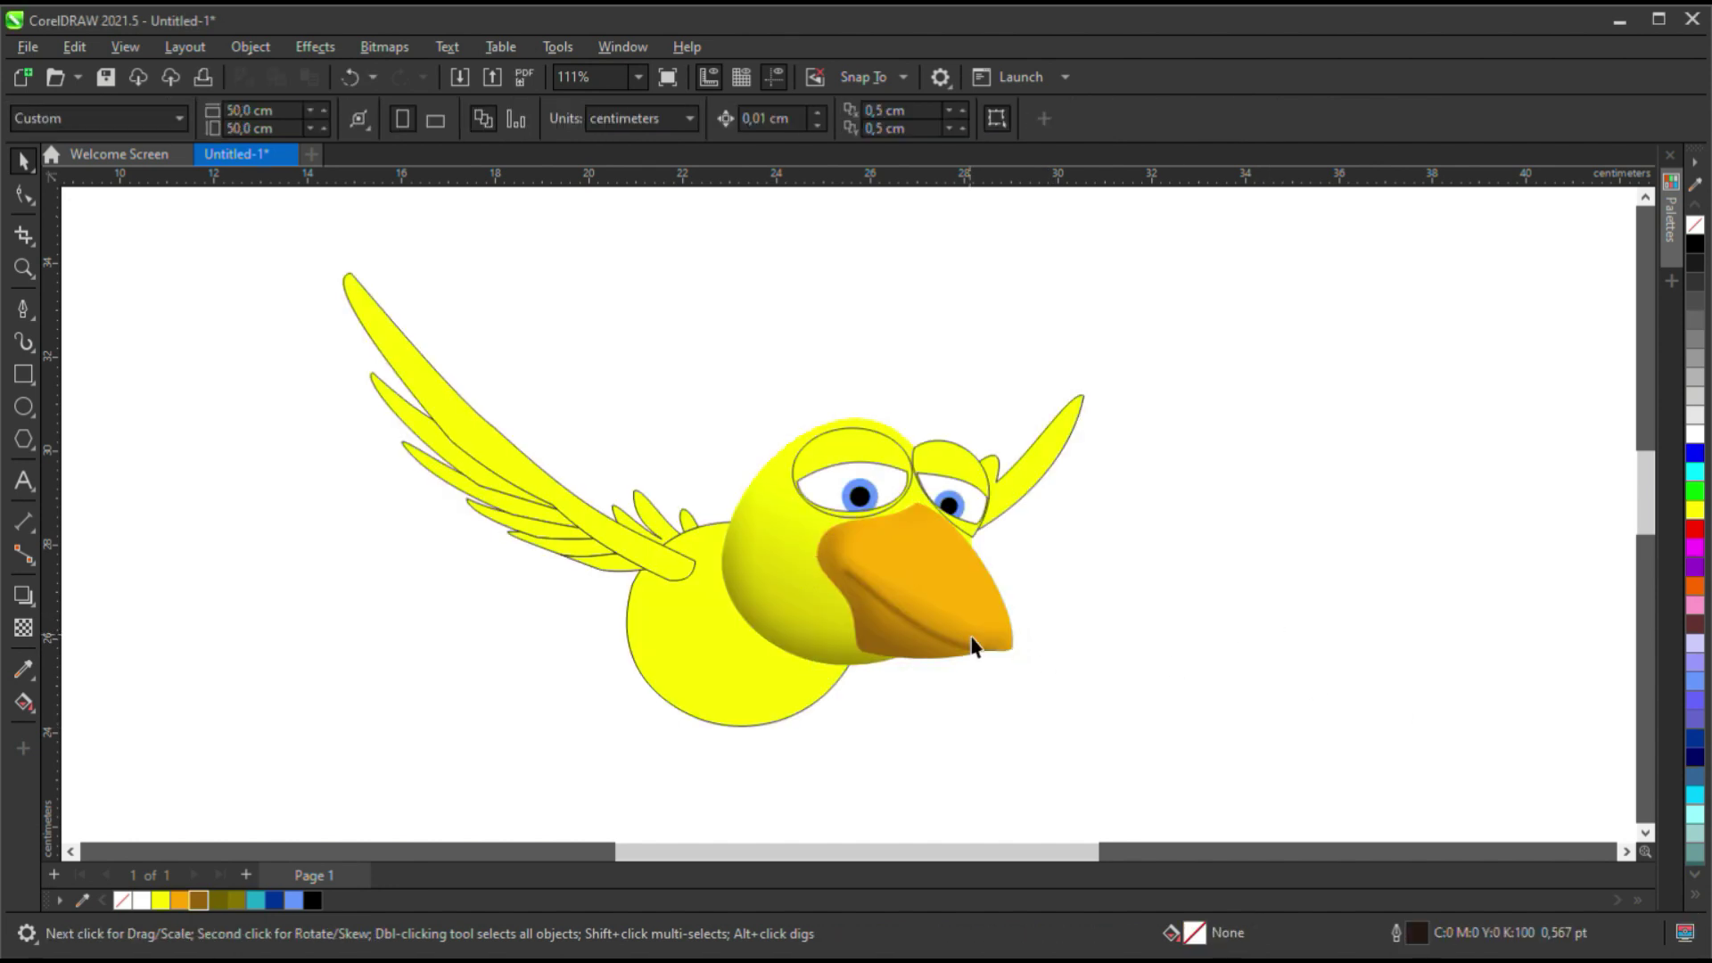
# Adjust the direction and position of the beak's fountain fill to rebalance the orange and brown shading.
pyautogui.click(941, 660)
pyautogui.press('g')
pyautogui.moveTo(899, 629); pyautogui.dragTo(920, 592)
pyautogui.press('space')
# Recolour the mouth line inside the beak dark reddish brown and adjust its transparency.
pyautogui.keyDown('ctrl'); pyautogui.click(947, 650); pyautogui.keyUp('ctrl')
pyautogui.keyDown('ctrl'); pyautogui.click(1100, 783); pyautogui.keyUp('ctrl')
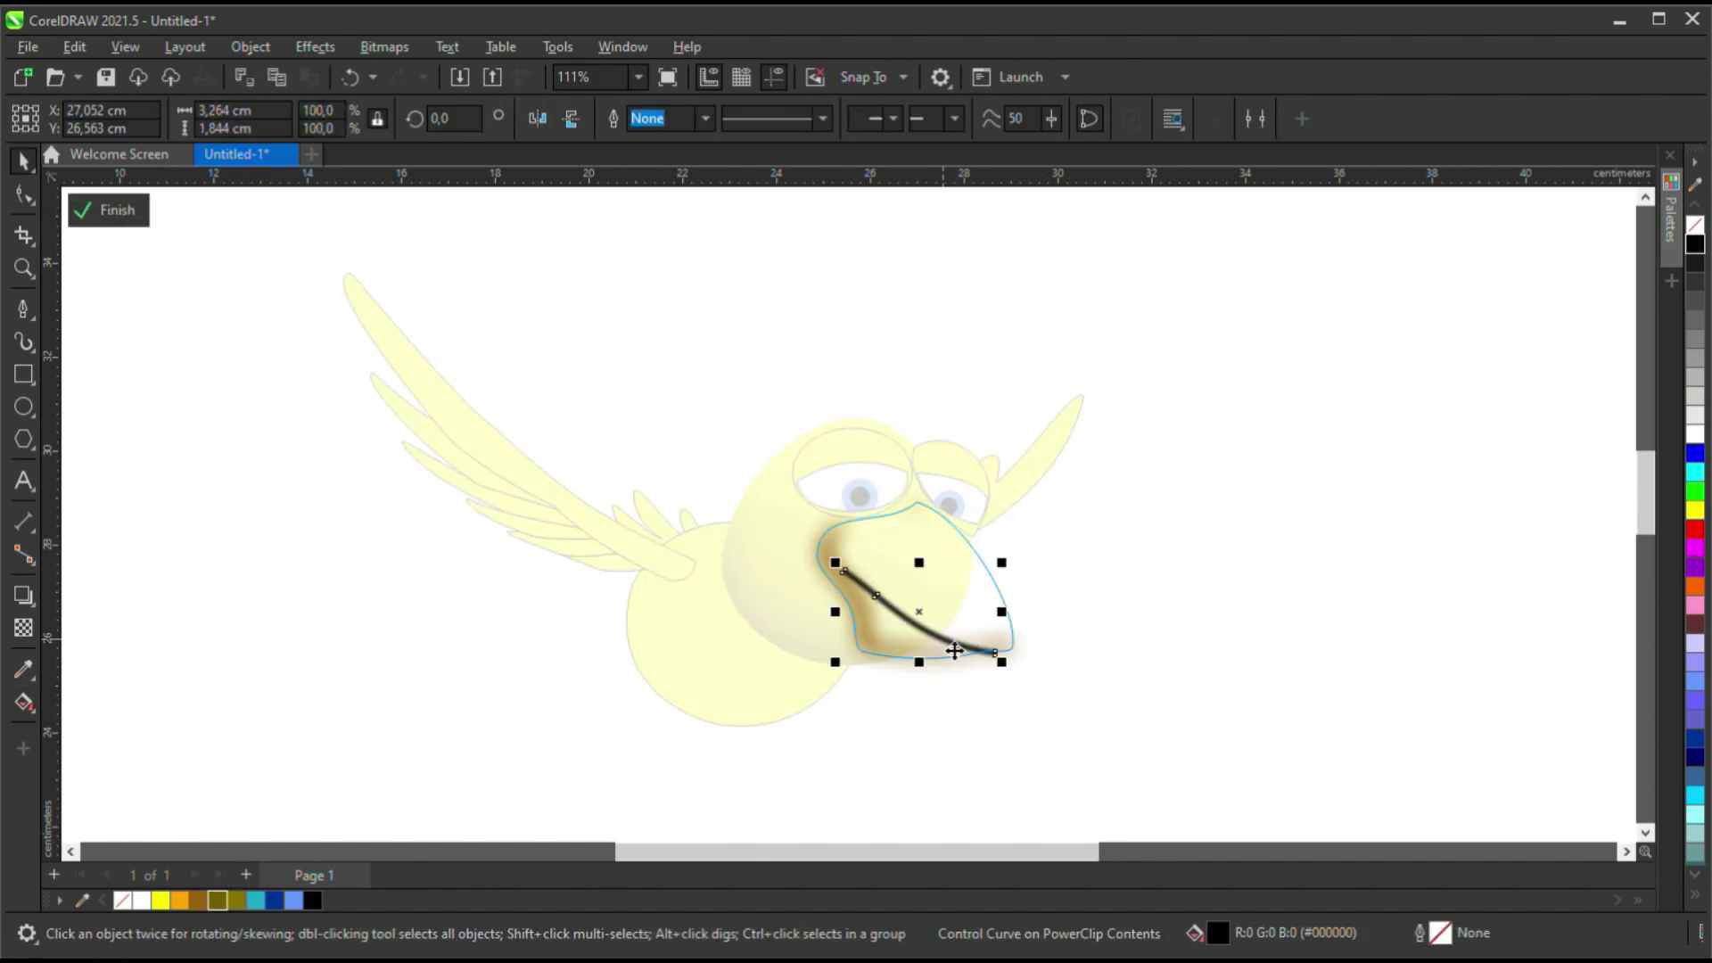
pyautogui.click(23, 627)
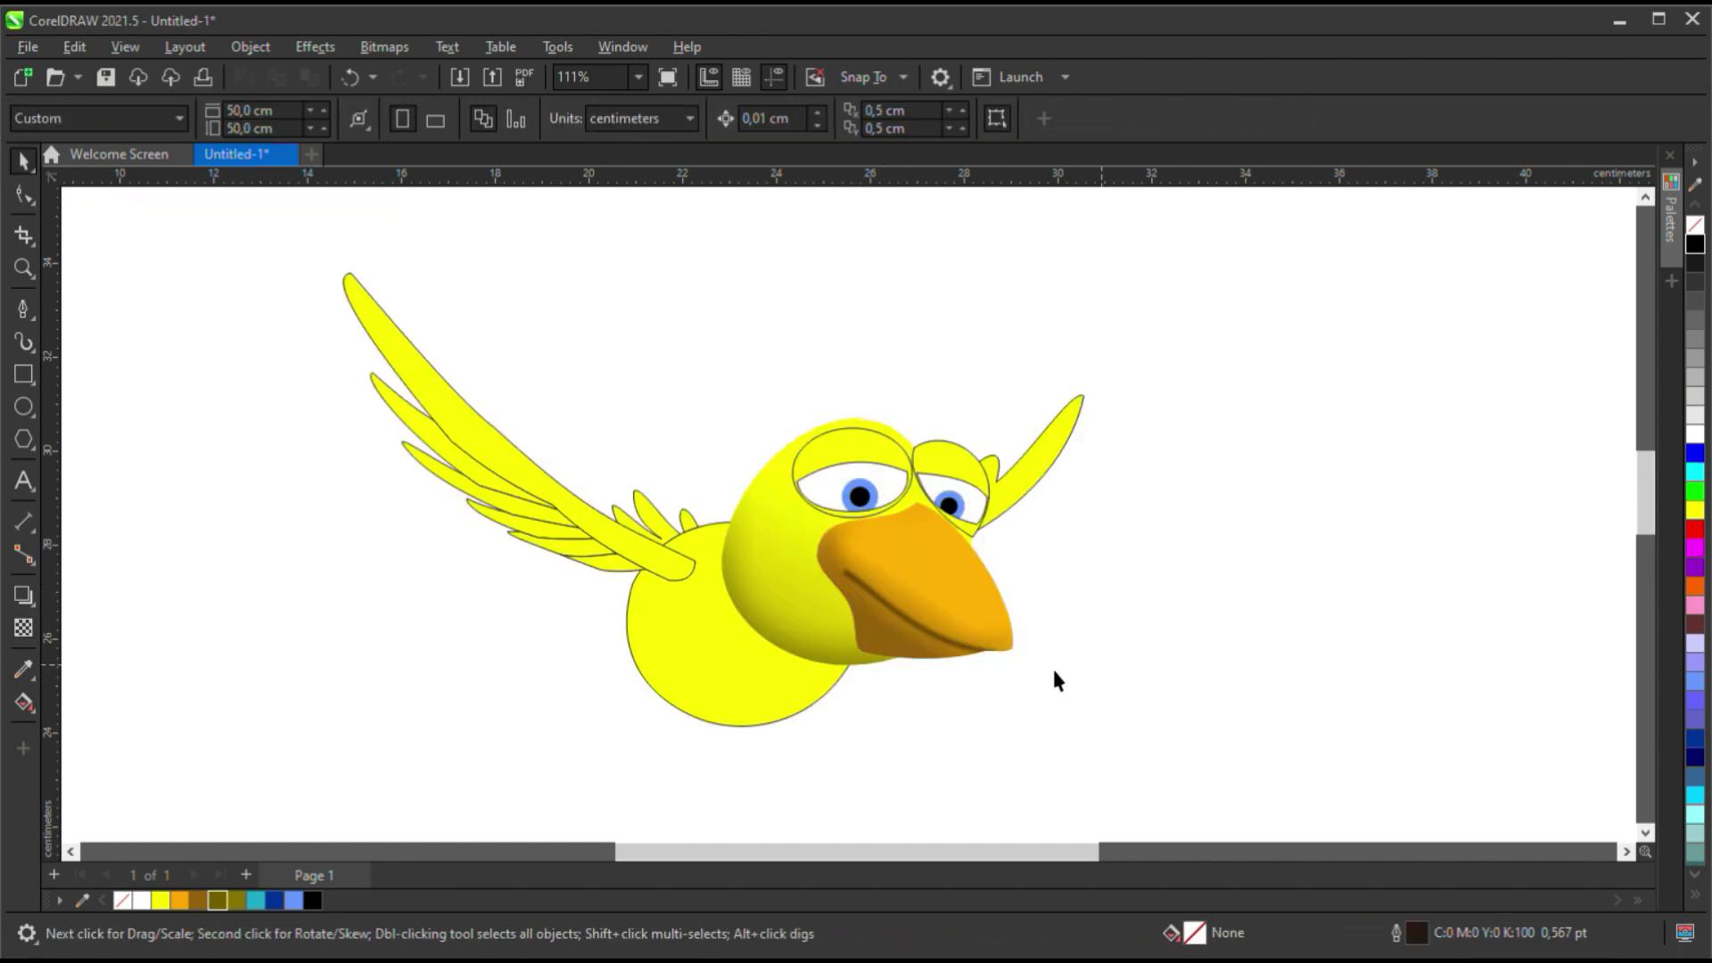
pyautogui.keyDown('ctrl'); pyautogui.doubleClick(927, 636); pyautogui.keyUp('ctrl')
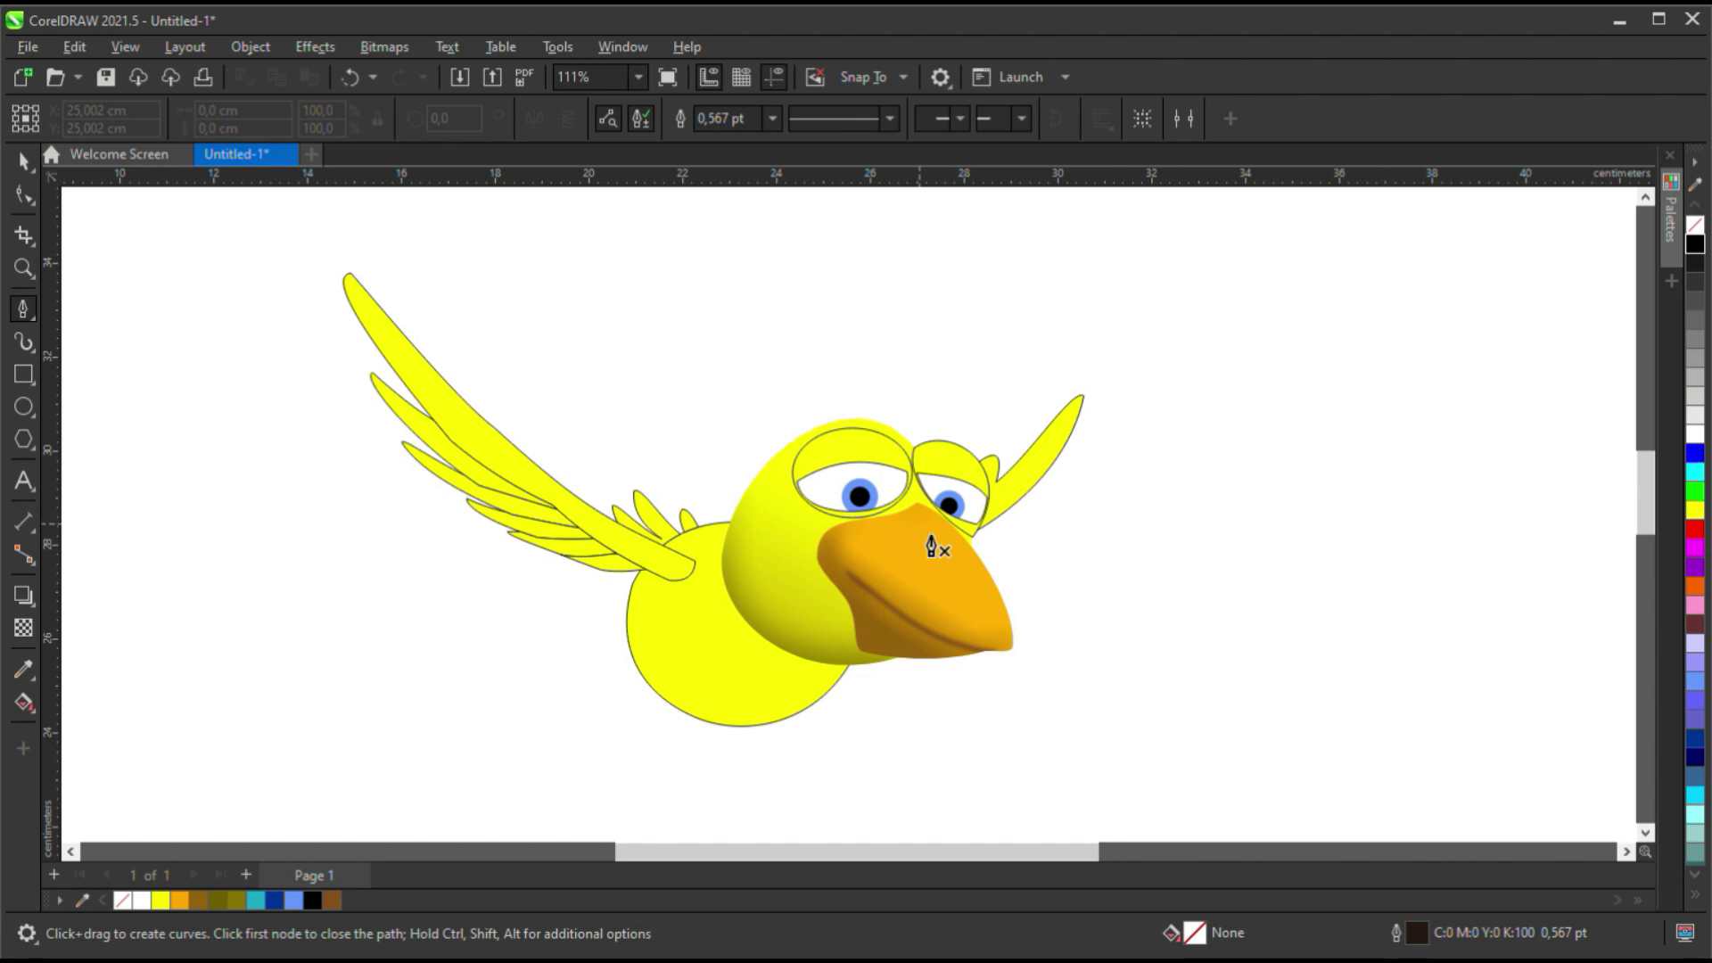
# Draw a closed highlight shape with the Pen tool over the beak's upper edge and curve its inner side to follow the beak.
pyautogui.scroll(3, 928, 543)
pyautogui.click(924, 515)
pyautogui.click(982, 514)
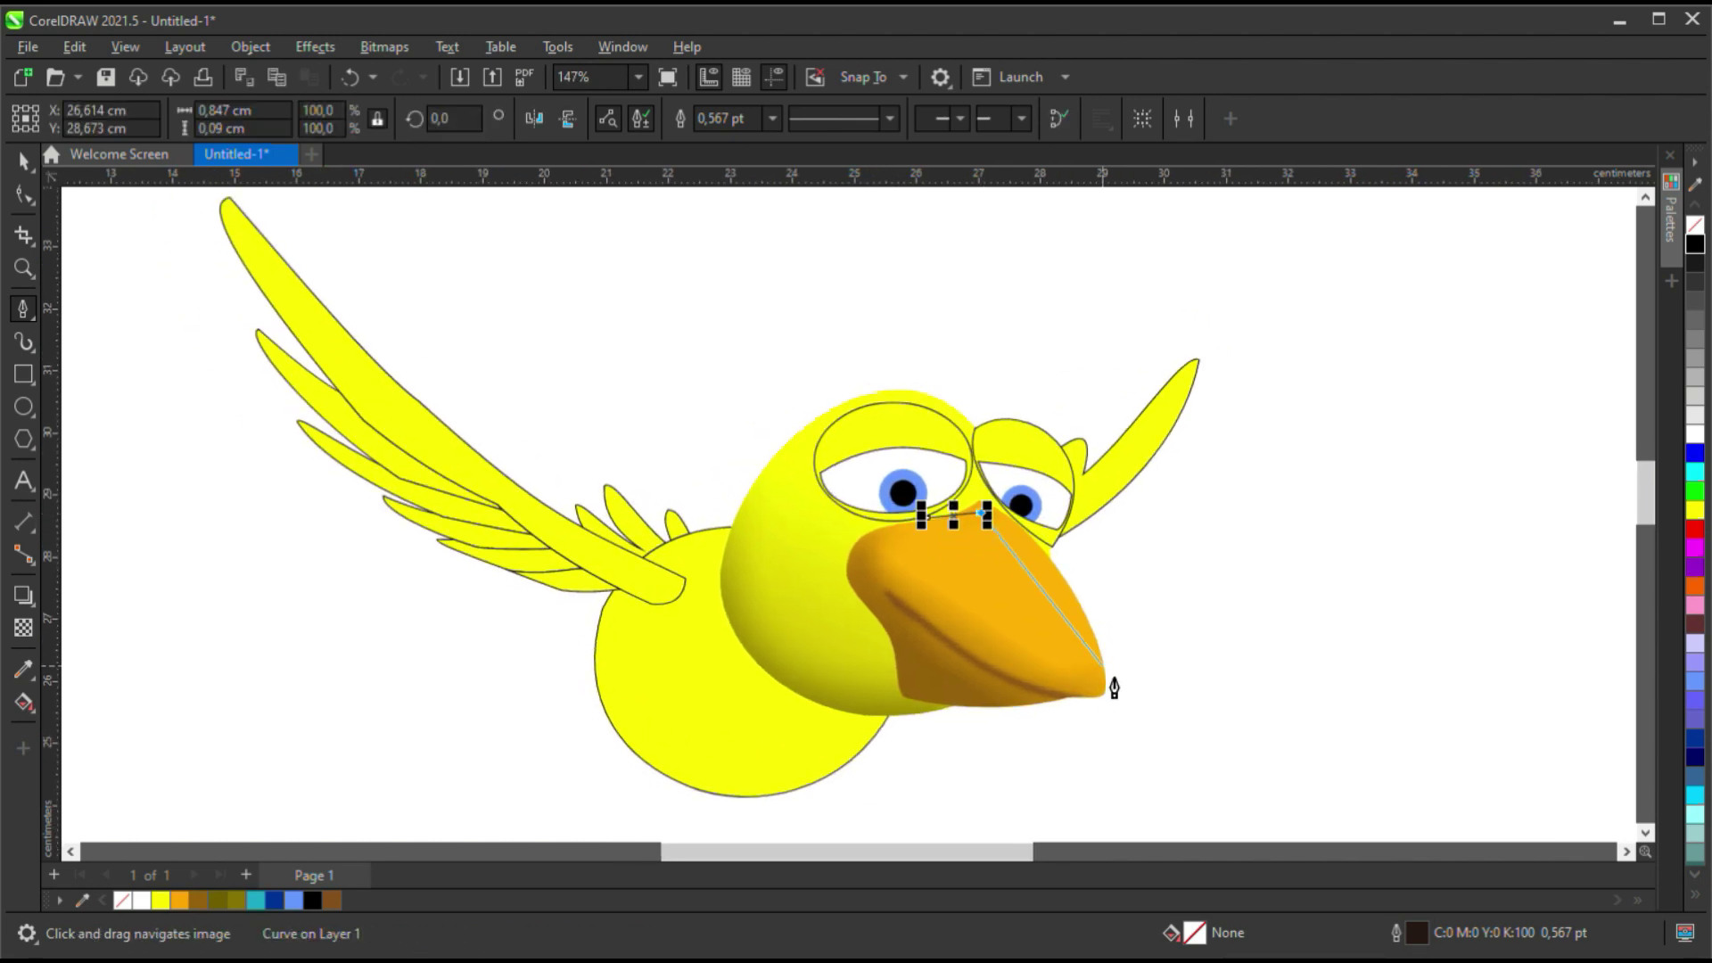
pyautogui.click(1103, 695)
pyautogui.click(1168, 636)
pyautogui.click(1067, 488)
pyautogui.click(968, 450)
pyautogui.click(924, 515)
pyautogui.press('F10')
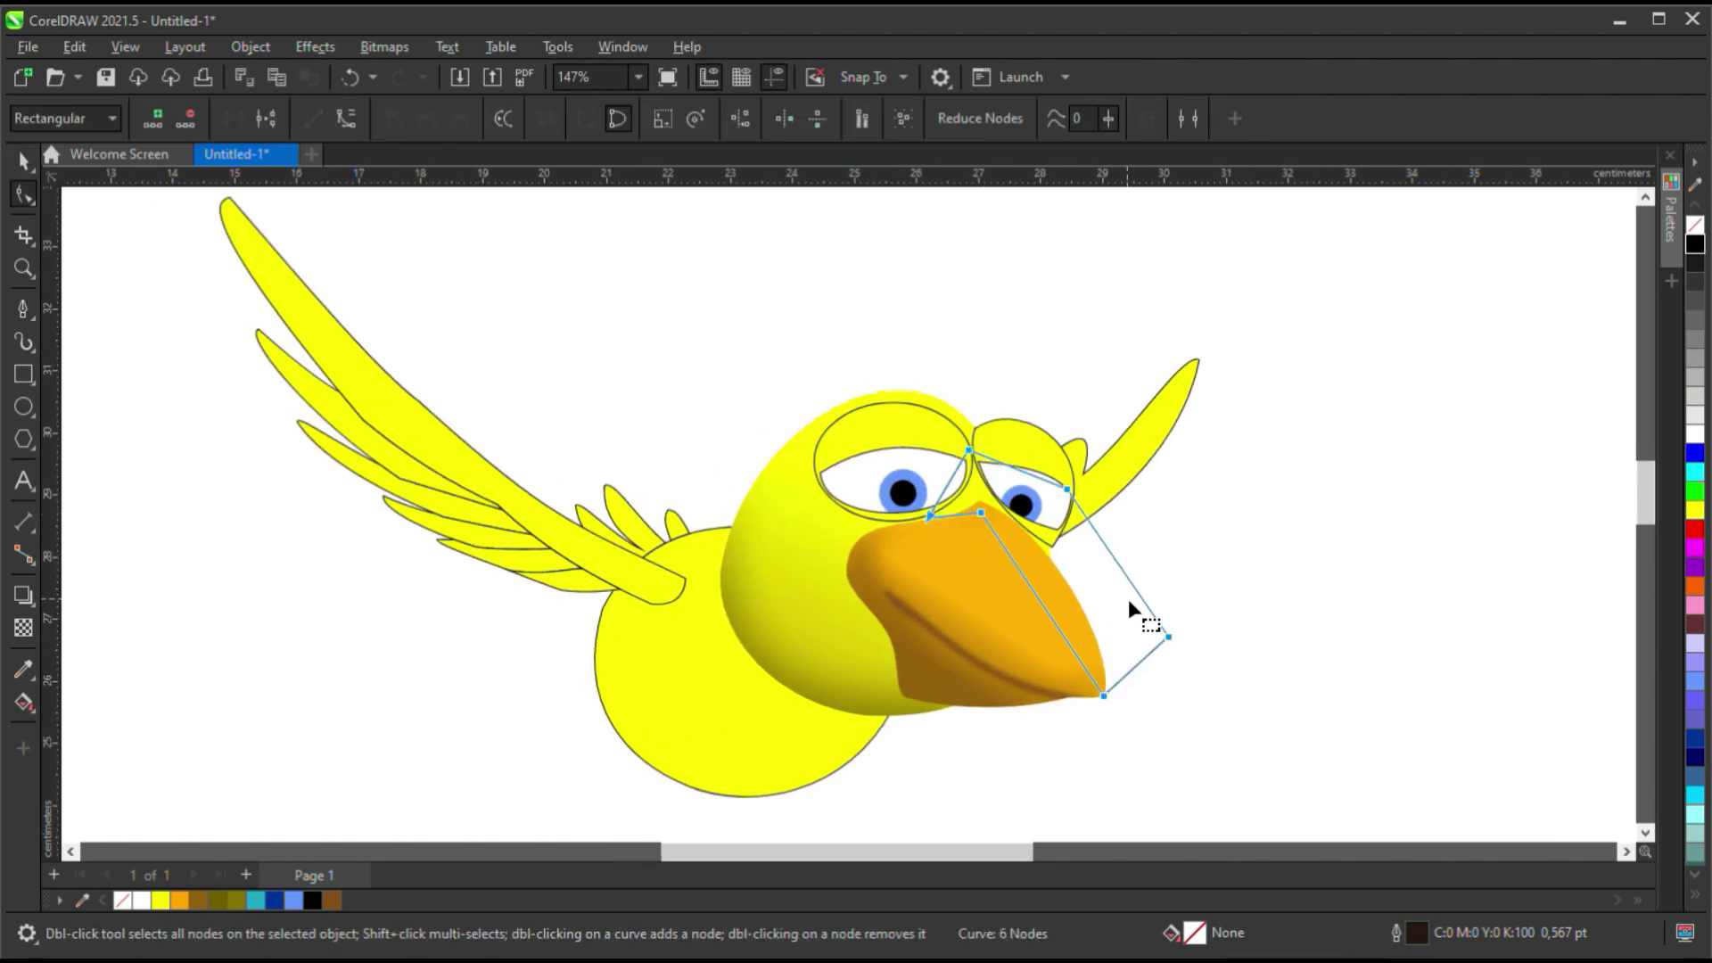
pyautogui.moveTo(1042, 587); pyautogui.dragTo(1050, 596)
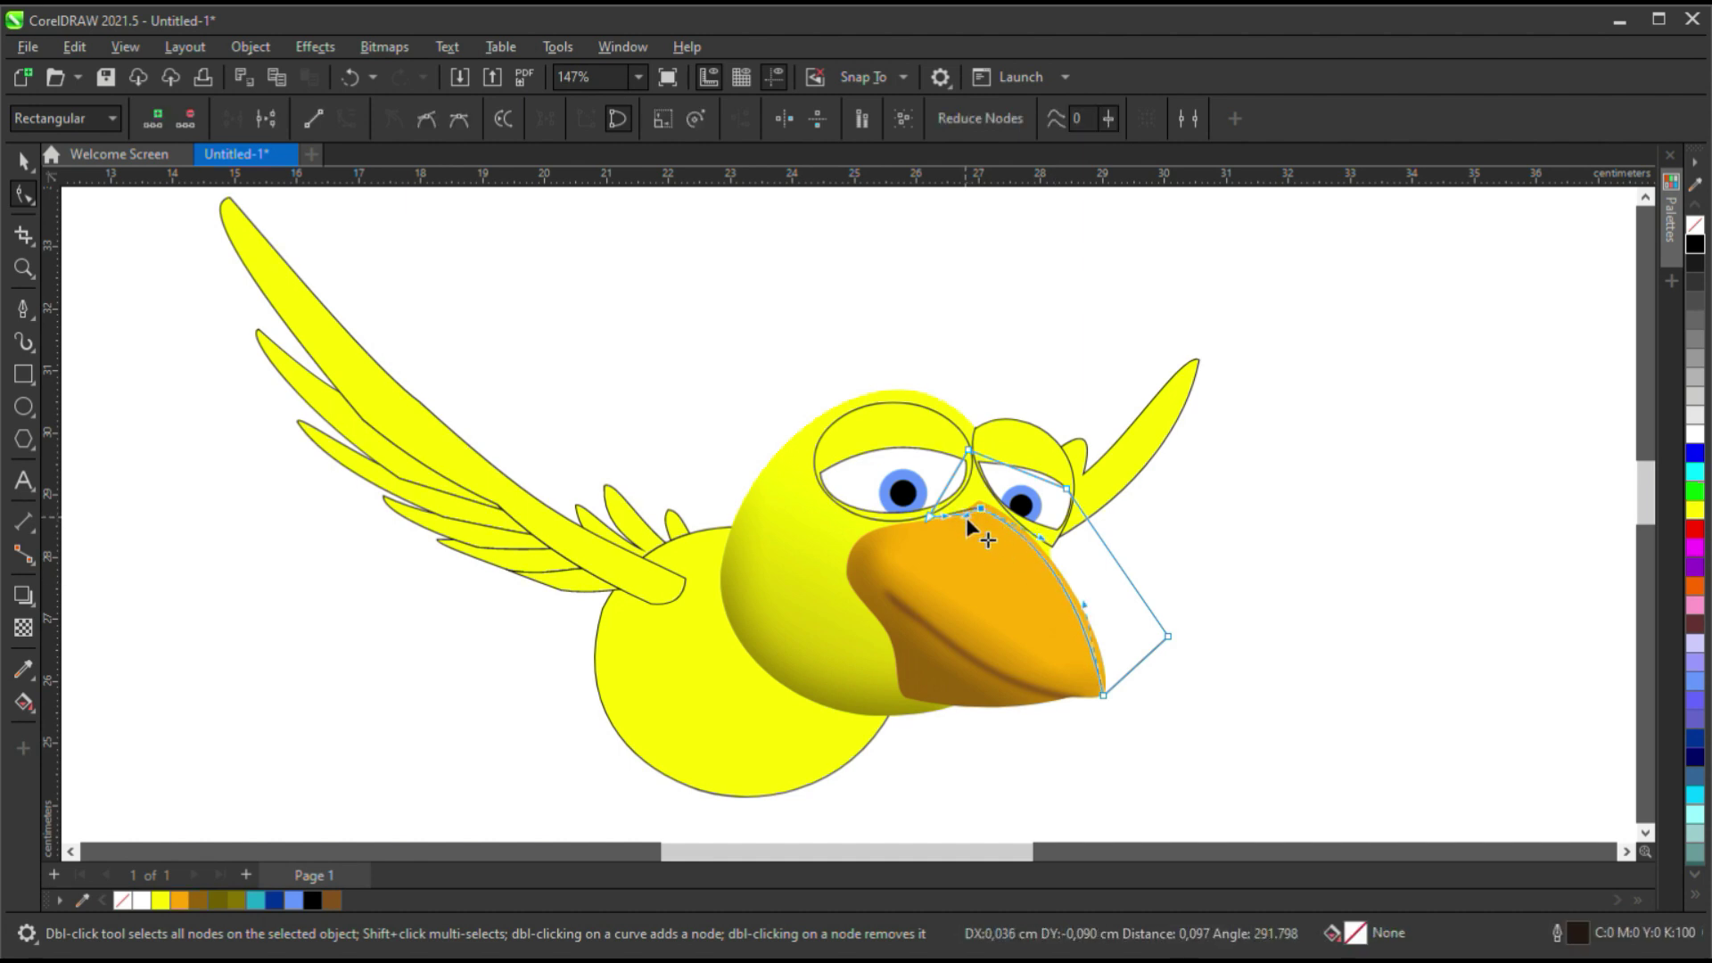
# Fill the highlight shape yellow #FDFC01 without an outline, feather it and PowerClip it inside the beak.
pyautogui.press('space')
pyautogui.click(161, 901)
pyautogui.rightClick(122, 902)
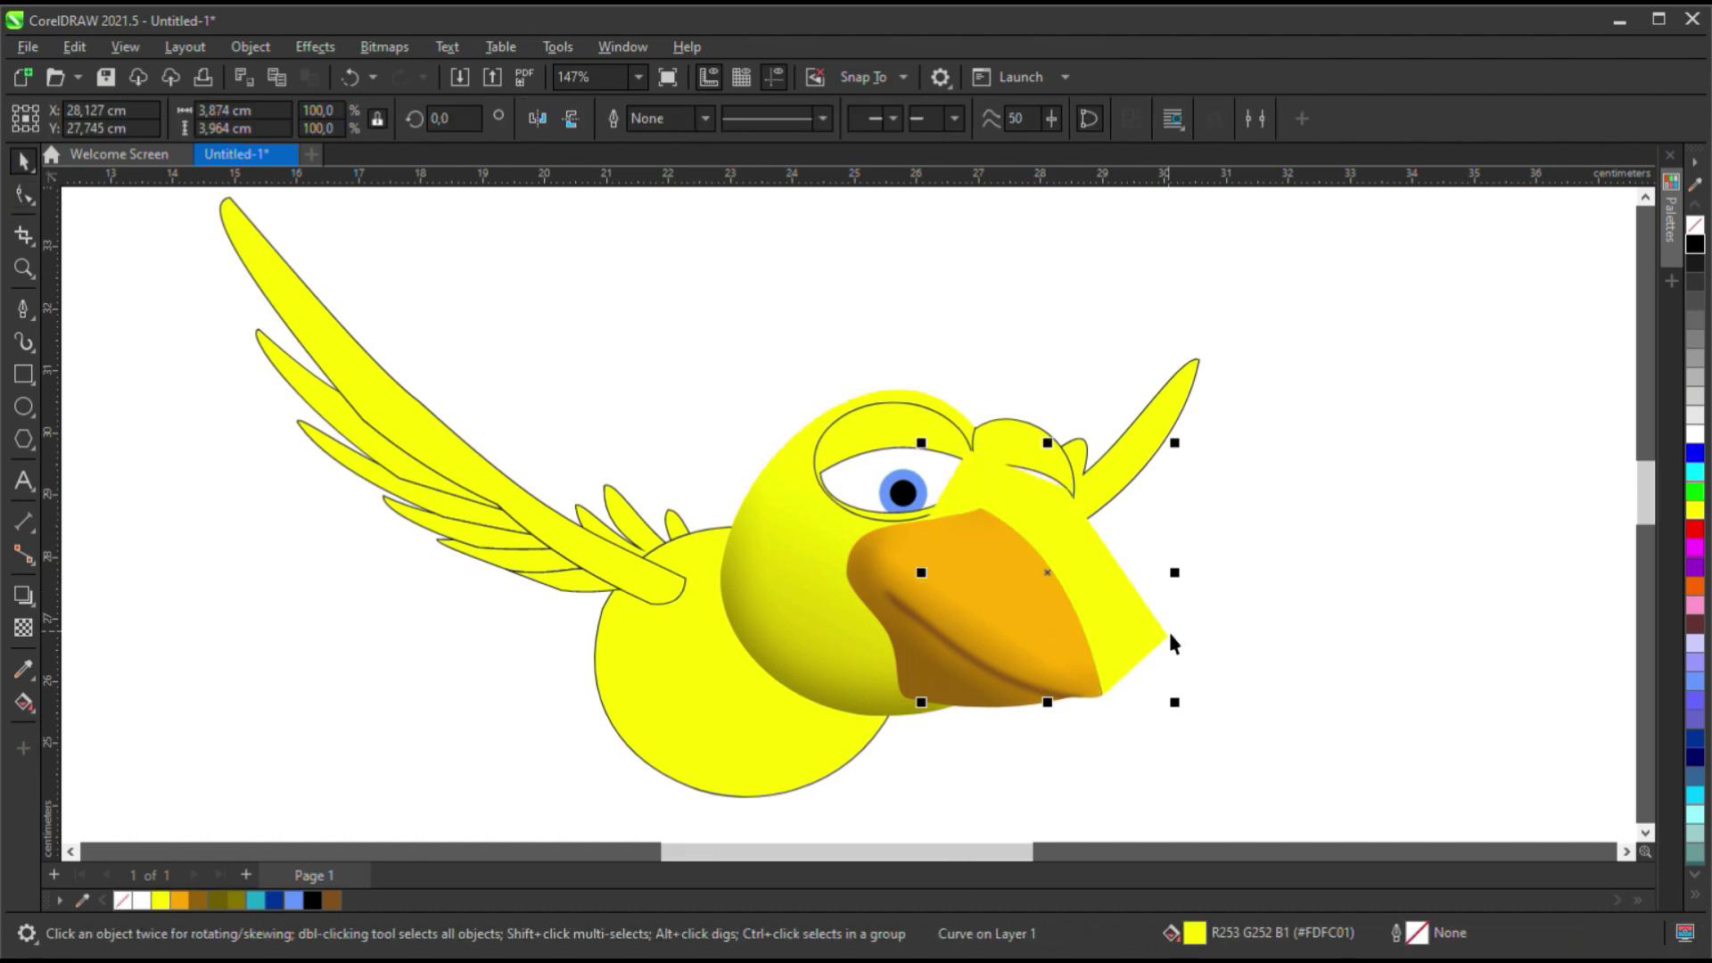
pyautogui.click(1001, 654)
# Edit the beak's PowerClip contents and set the yellow highlight's transparency to 21.
pyautogui.doubleClick(1026, 604)
pyautogui.press('t')
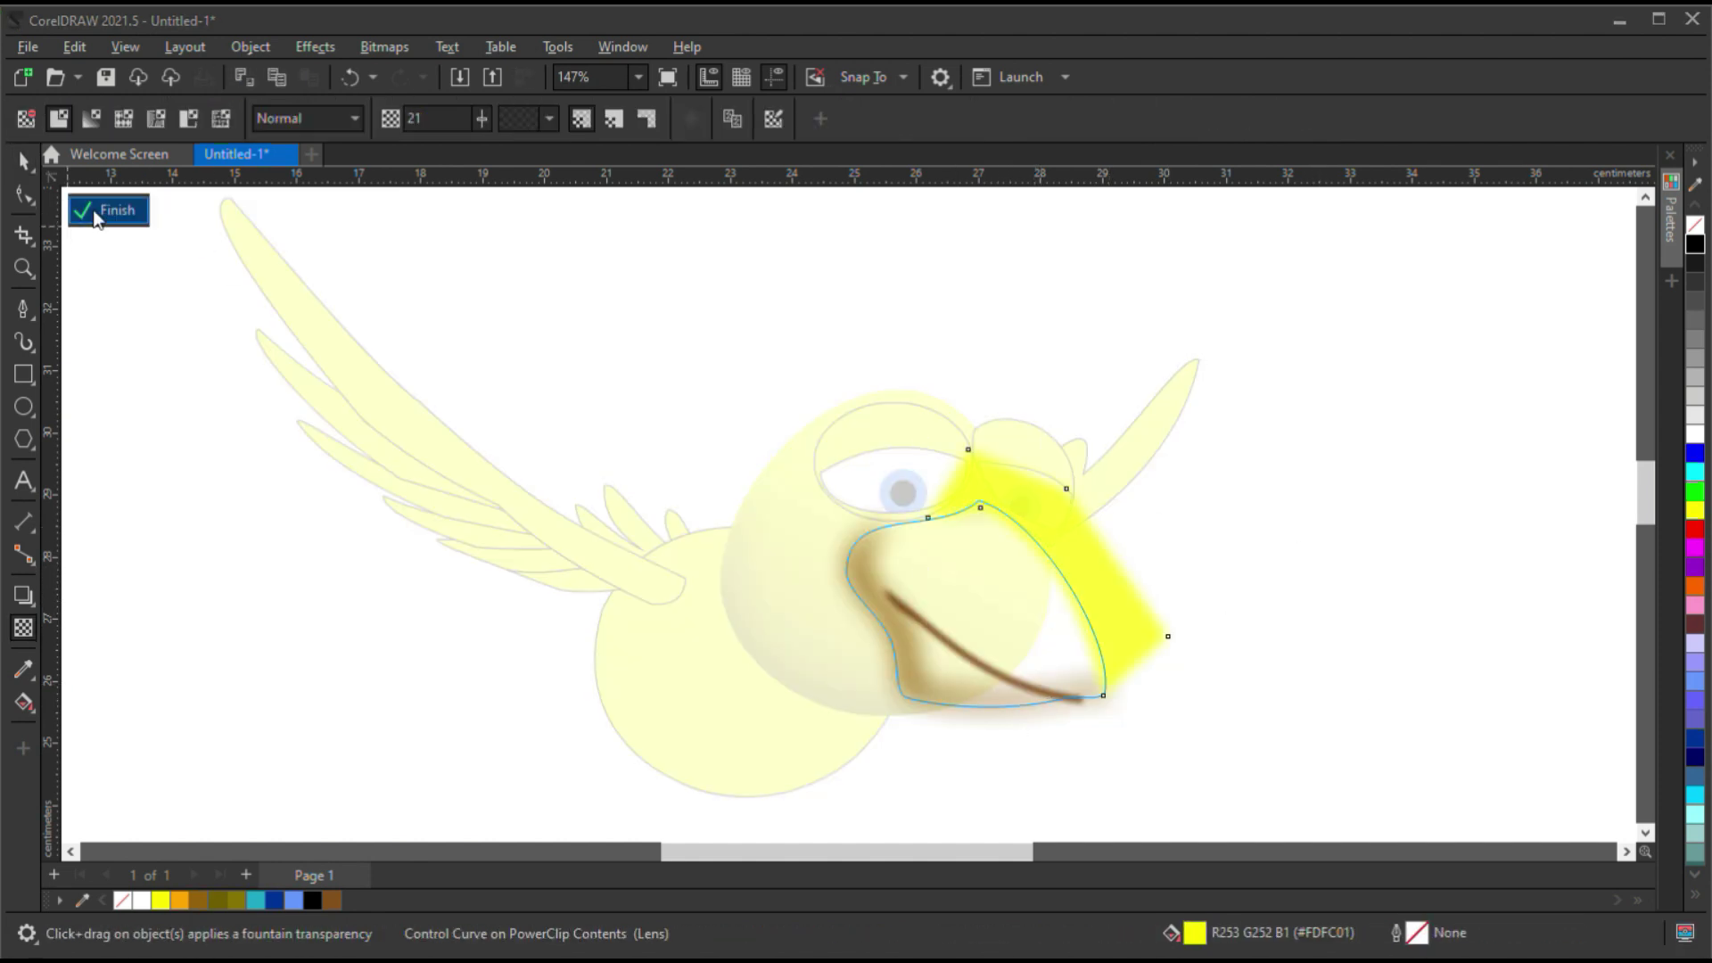
pyautogui.click(103, 211)
# Shade the larger eye's lid ellipse with a yellow-to-olive fountain fill and remove the outlines of the lid and the eye white.
pyautogui.click(933, 443)
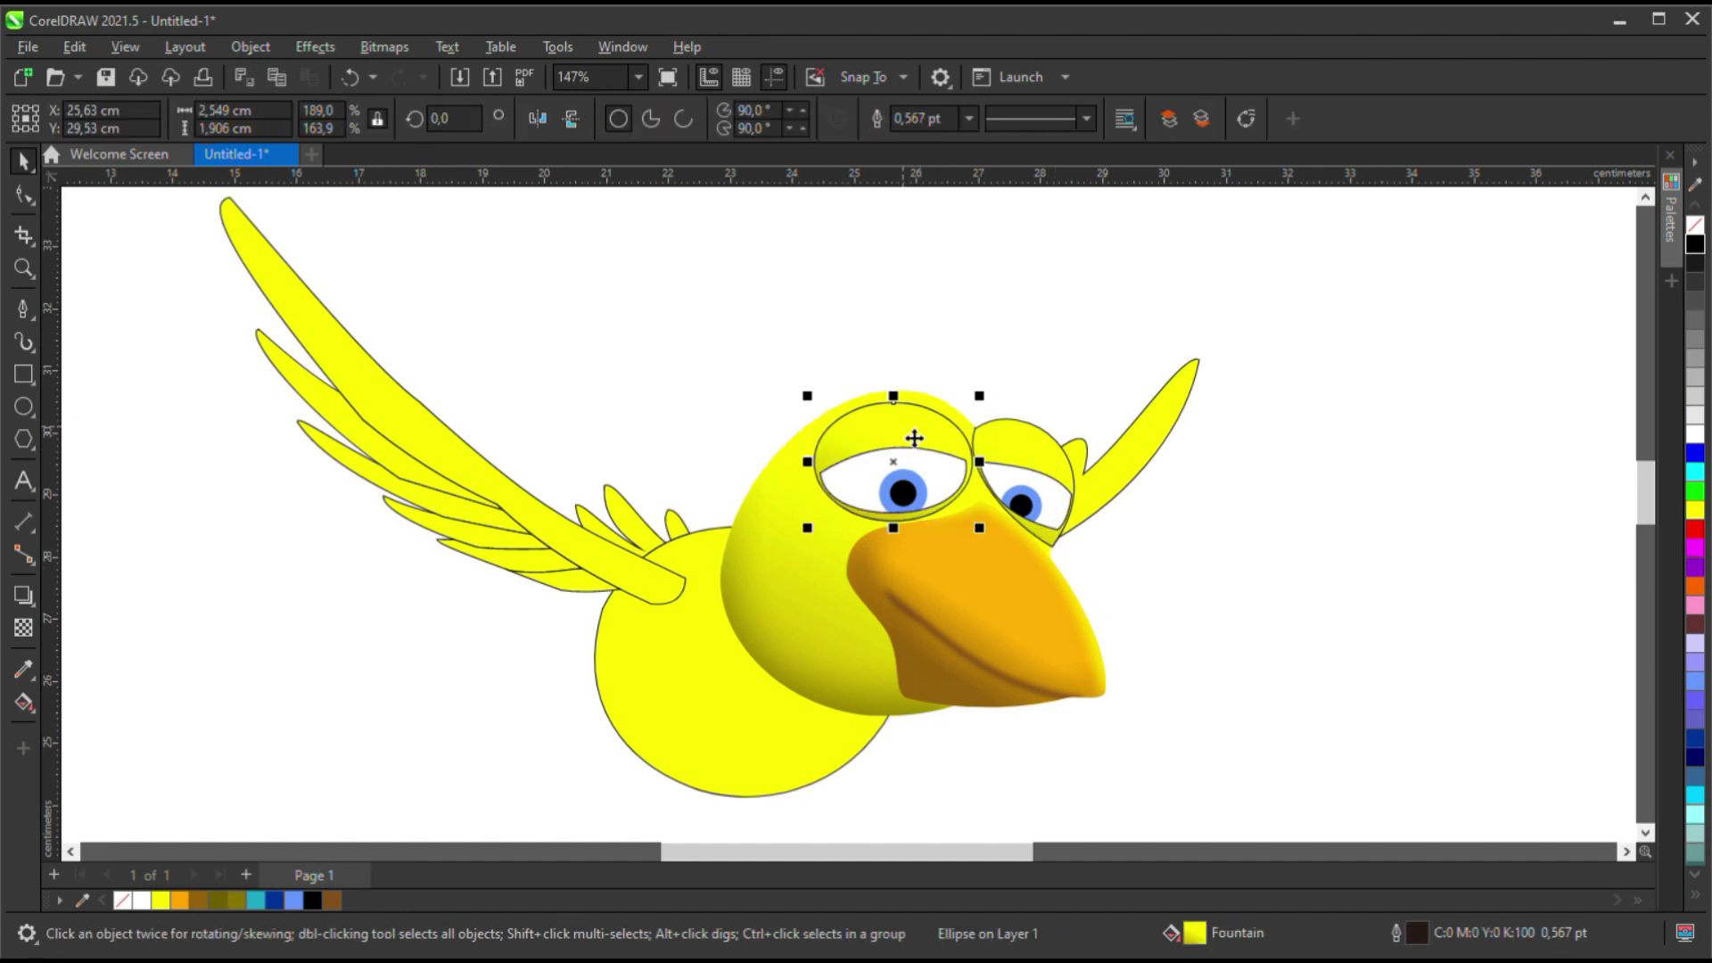
pyautogui.press('g')
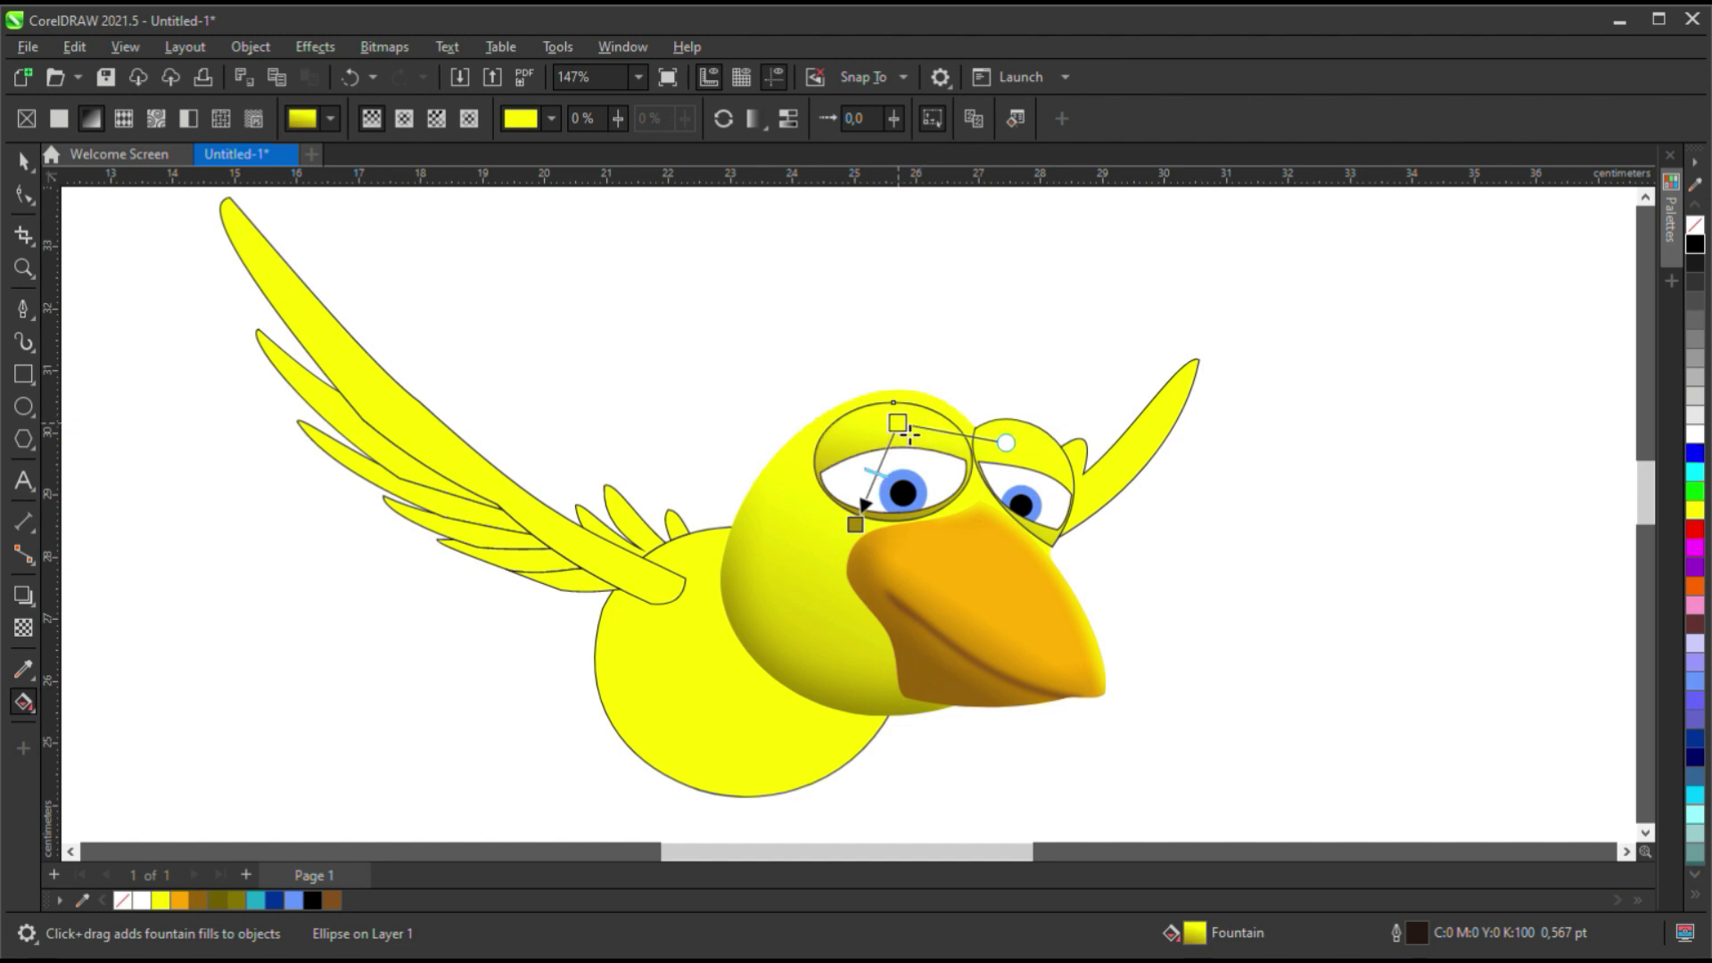
pyautogui.press('space')
pyautogui.click(1399, 413)
pyautogui.click(944, 451)
pyautogui.click(1230, 452)
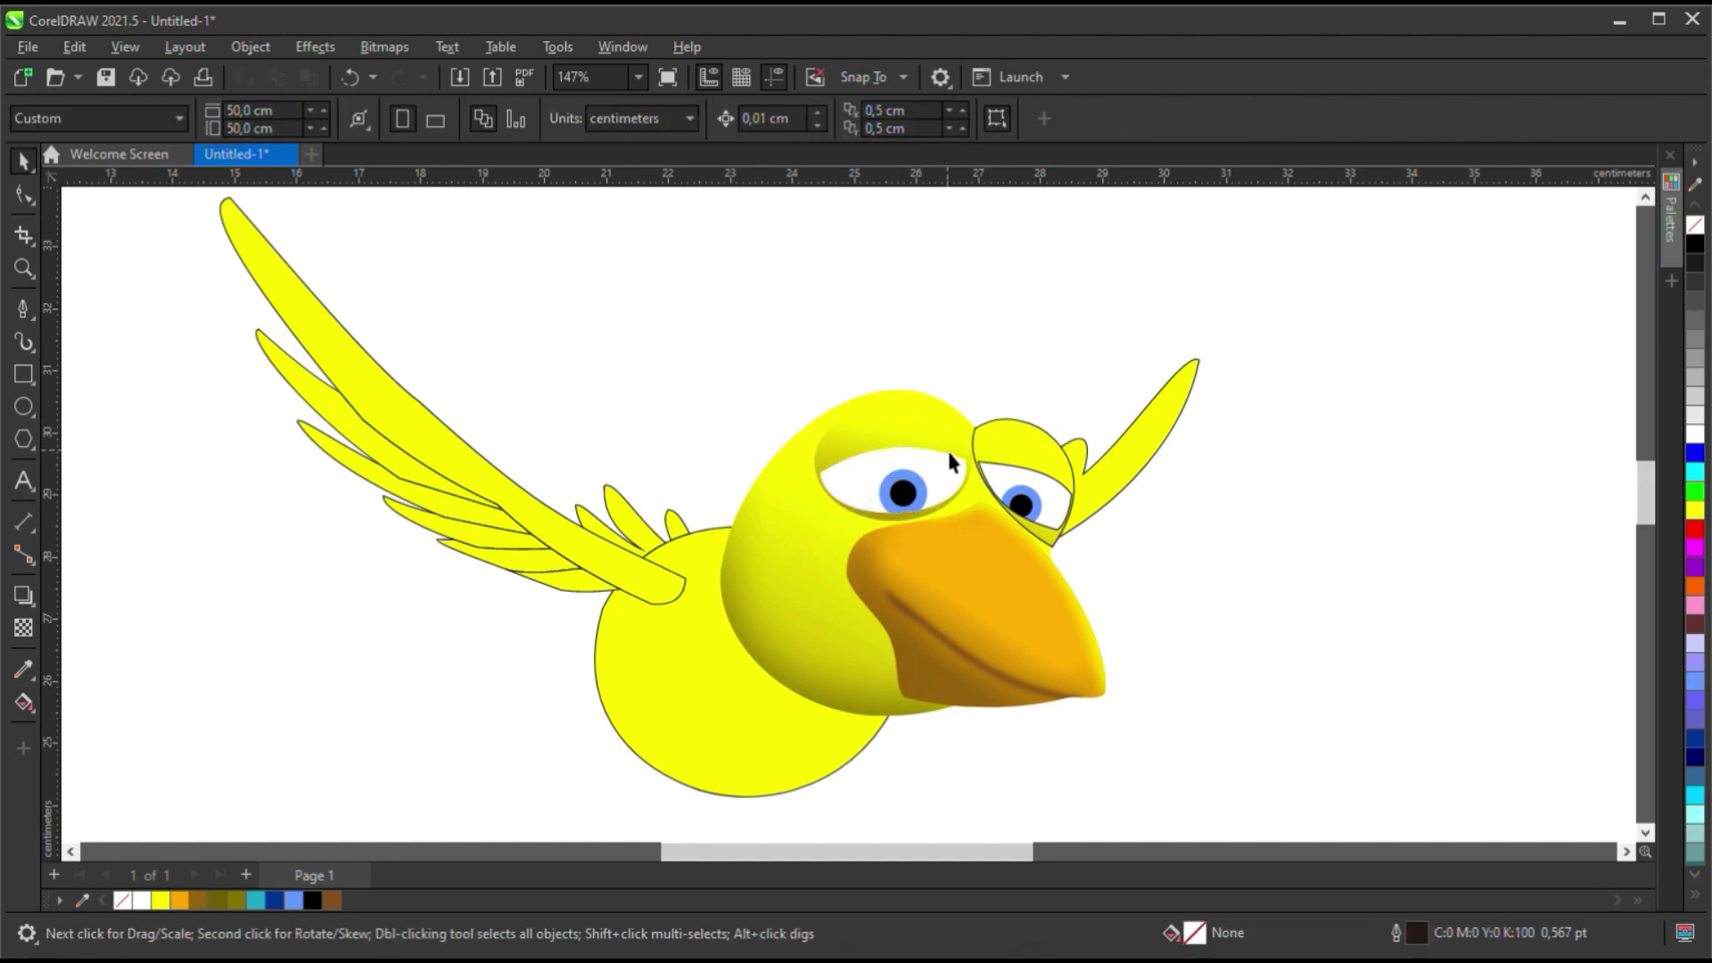
# Add a one-step 0.055 cm contour around the larger eye white as a dark feathered shadow and set its transparency to 68.
pyautogui.click(947, 474)
pyautogui.keyDown('ctrl'); pyautogui.click(969, 469); pyautogui.keyUp('ctrl')
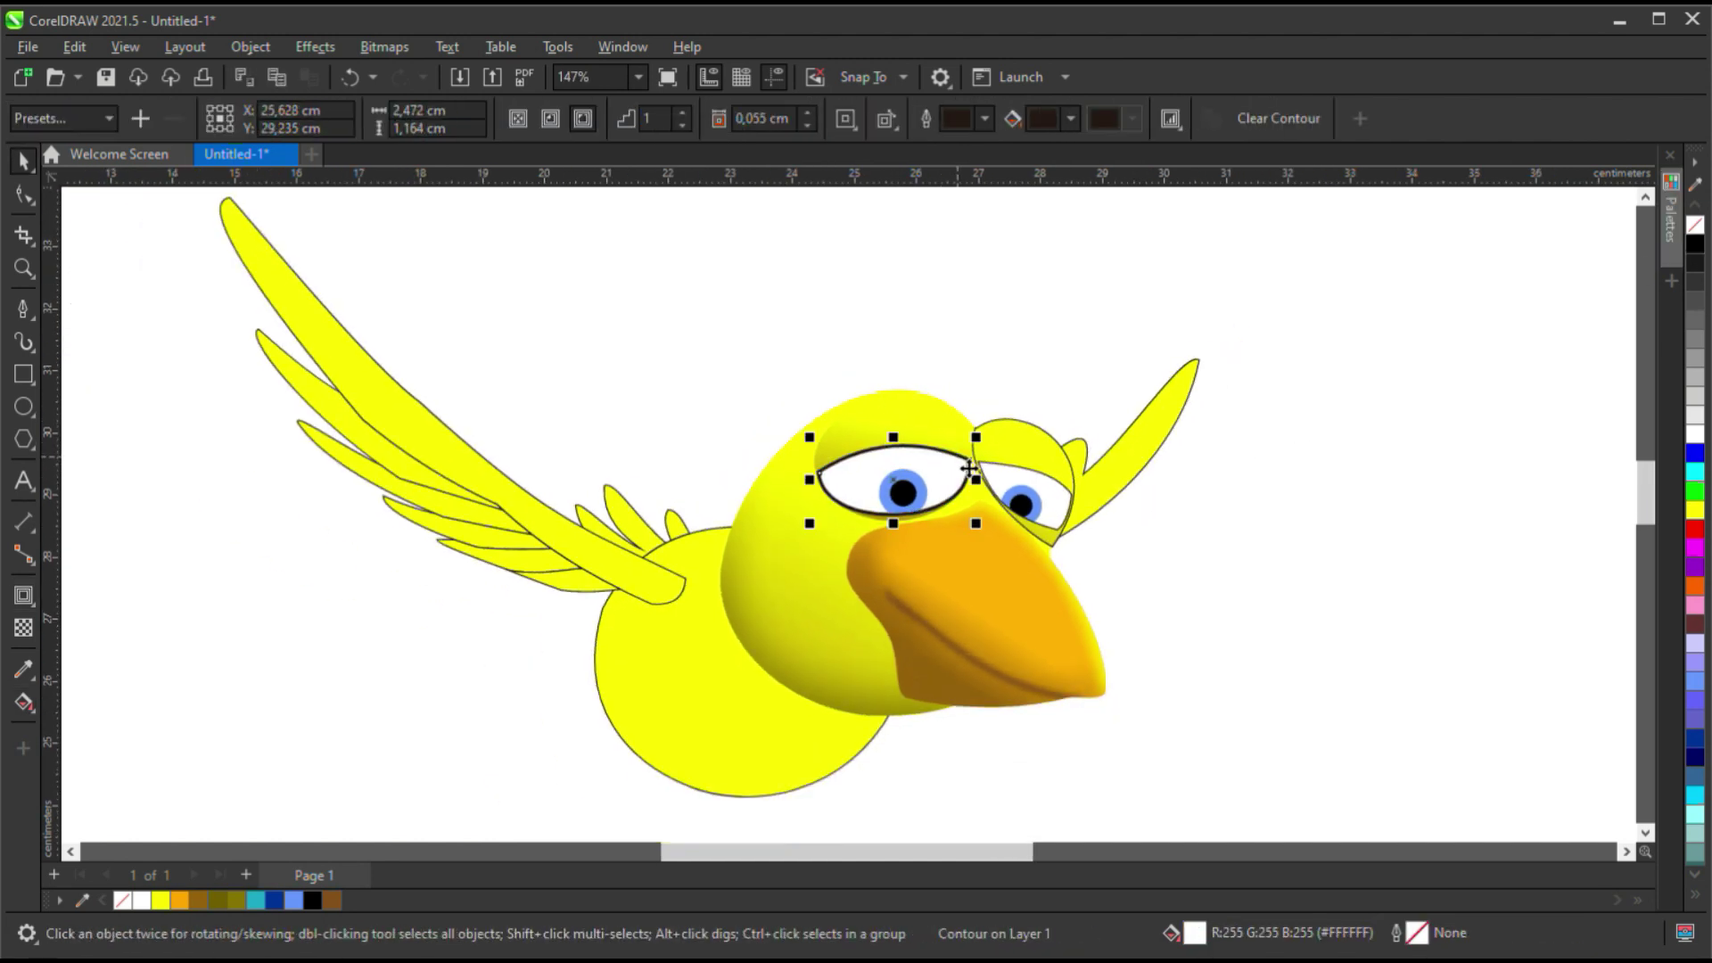
pyautogui.press('Escape')
pyautogui.keyDown('ctrl'); pyautogui.click(975, 463); pyautogui.keyUp('ctrl')
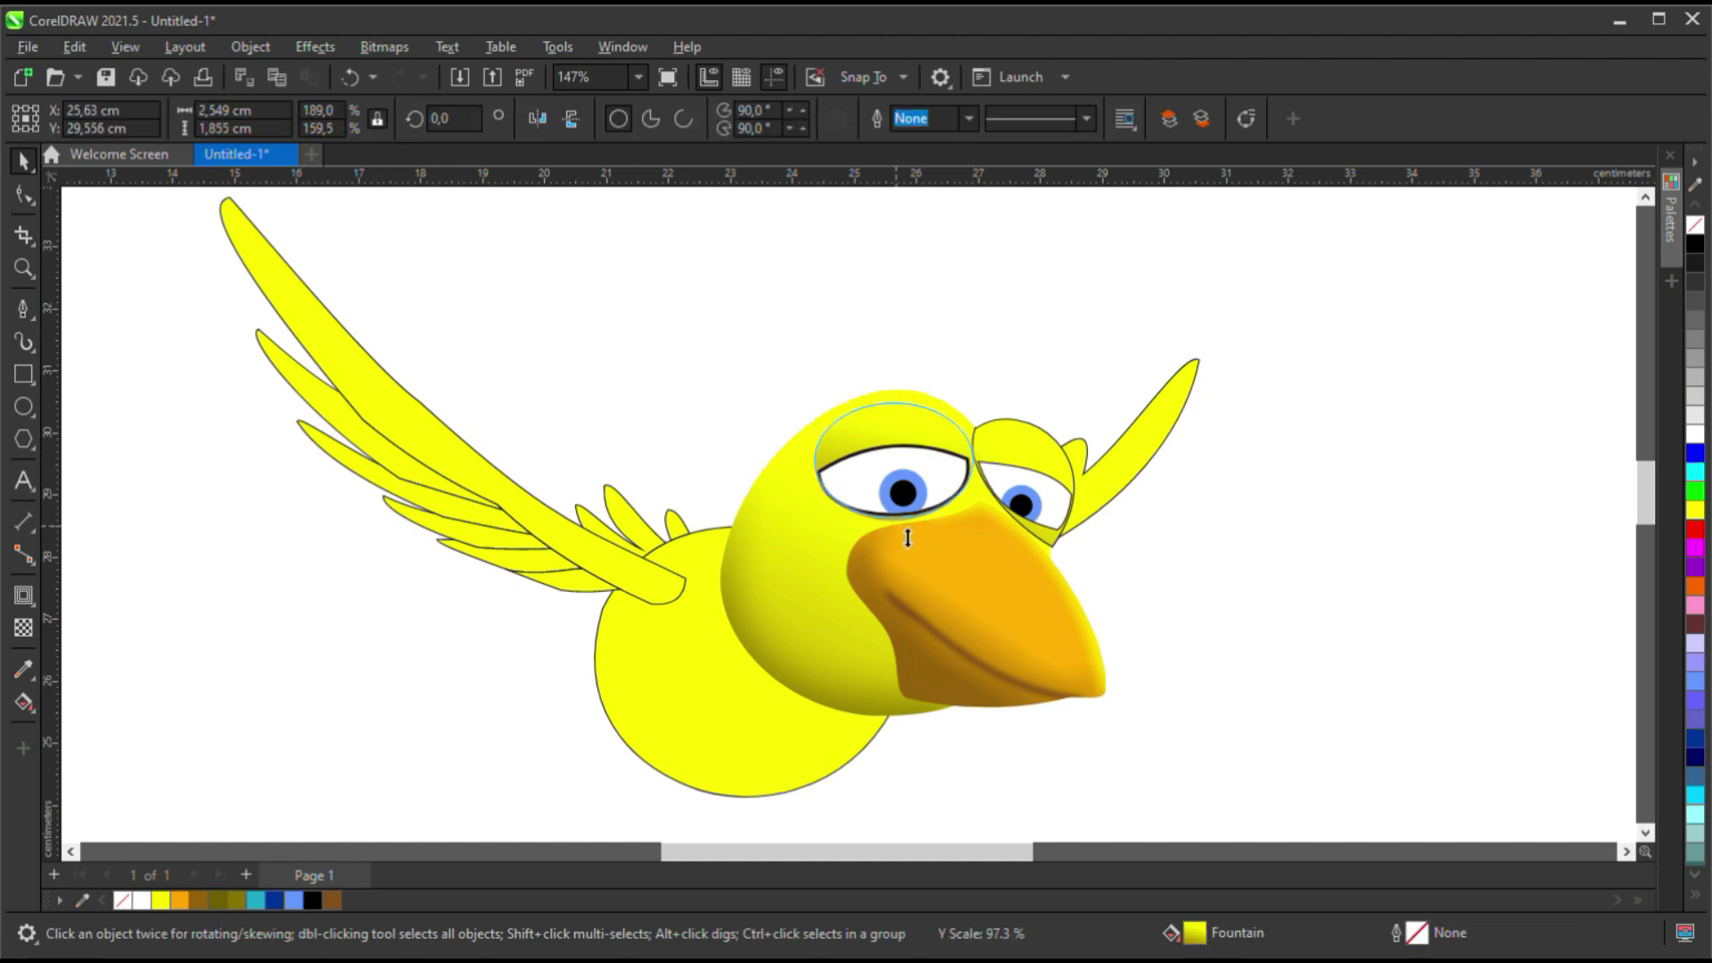
pyautogui.moveTo(900, 539); pyautogui.dragTo(907, 533)
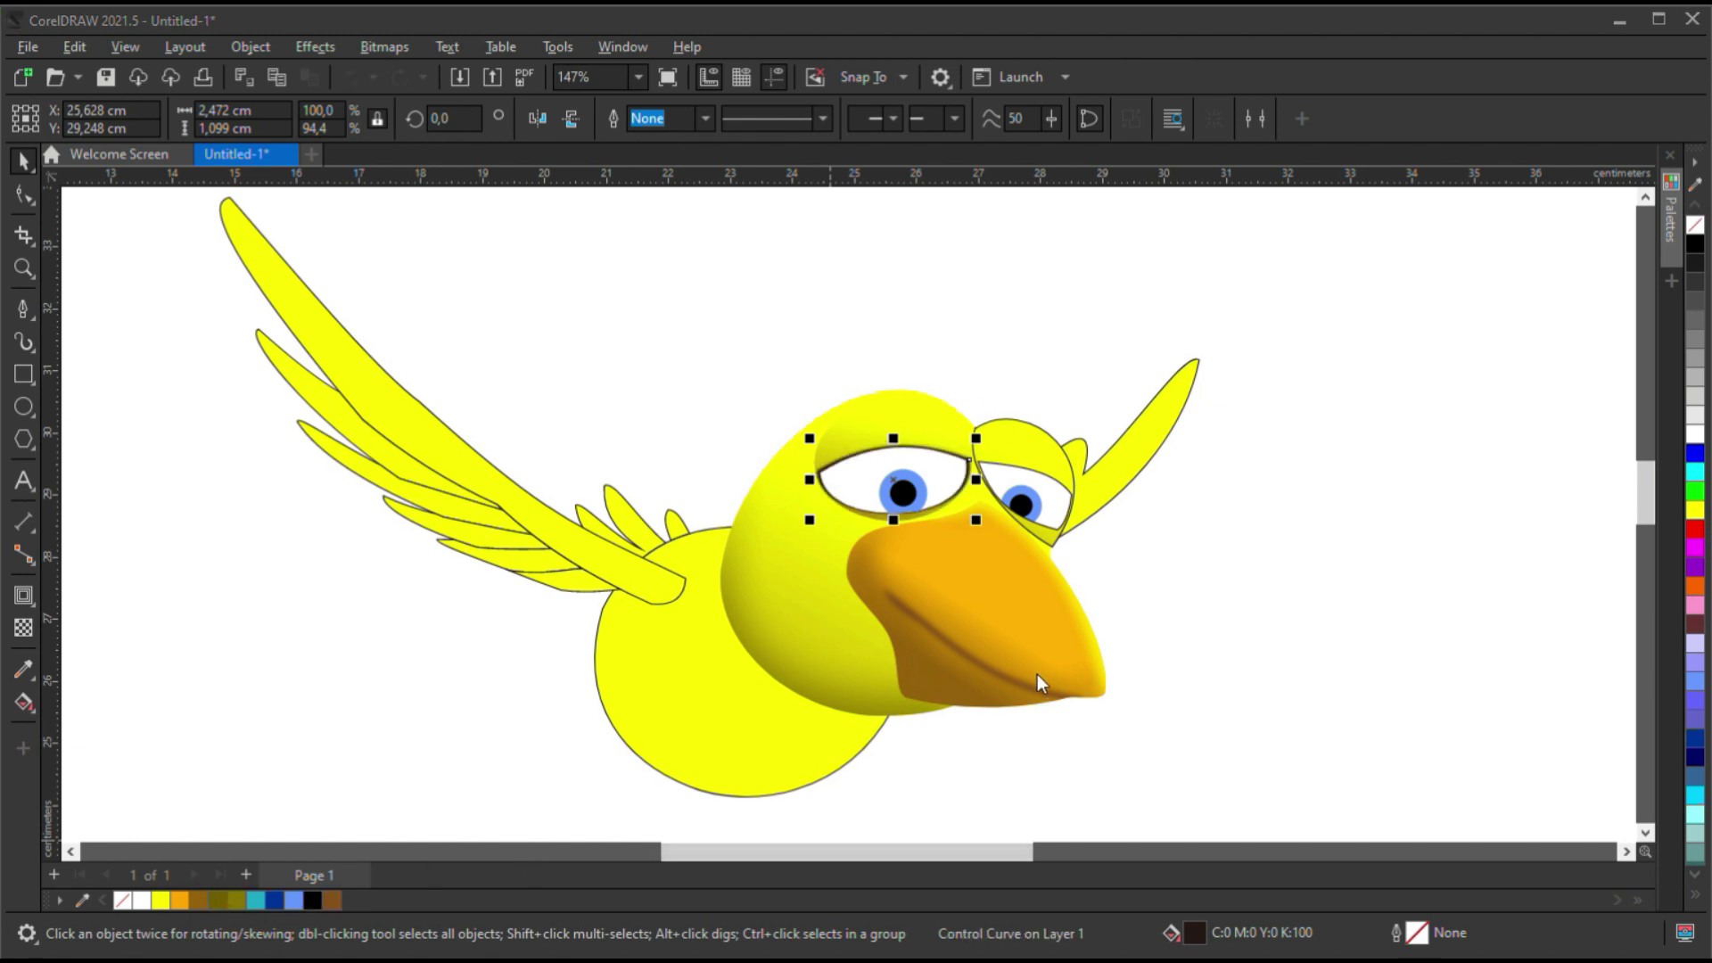
pyautogui.click(23, 628)
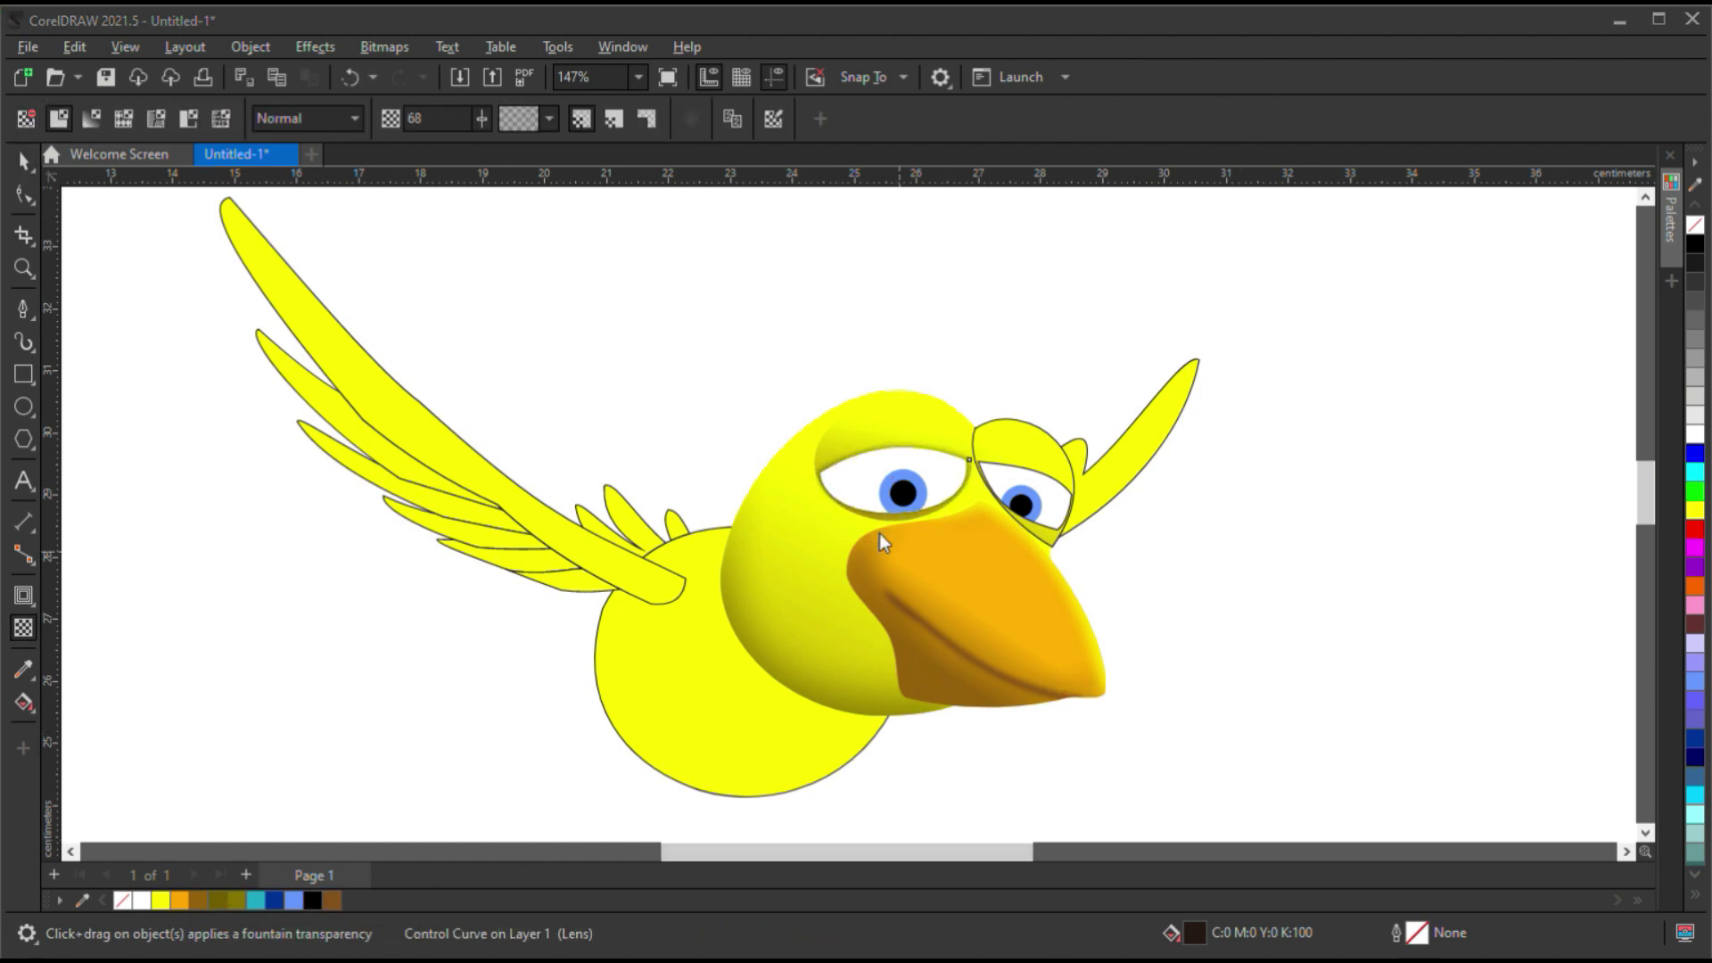
pyautogui.press('space')
# Edit the larger eye's PowerClip contents and give the iris an elliptical fountain fill from white through blue #6699FF to dark blue.
pyautogui.click(923, 493)
pyautogui.keyDown('ctrl'); pyautogui.click(923, 493); pyautogui.keyUp('ctrl')
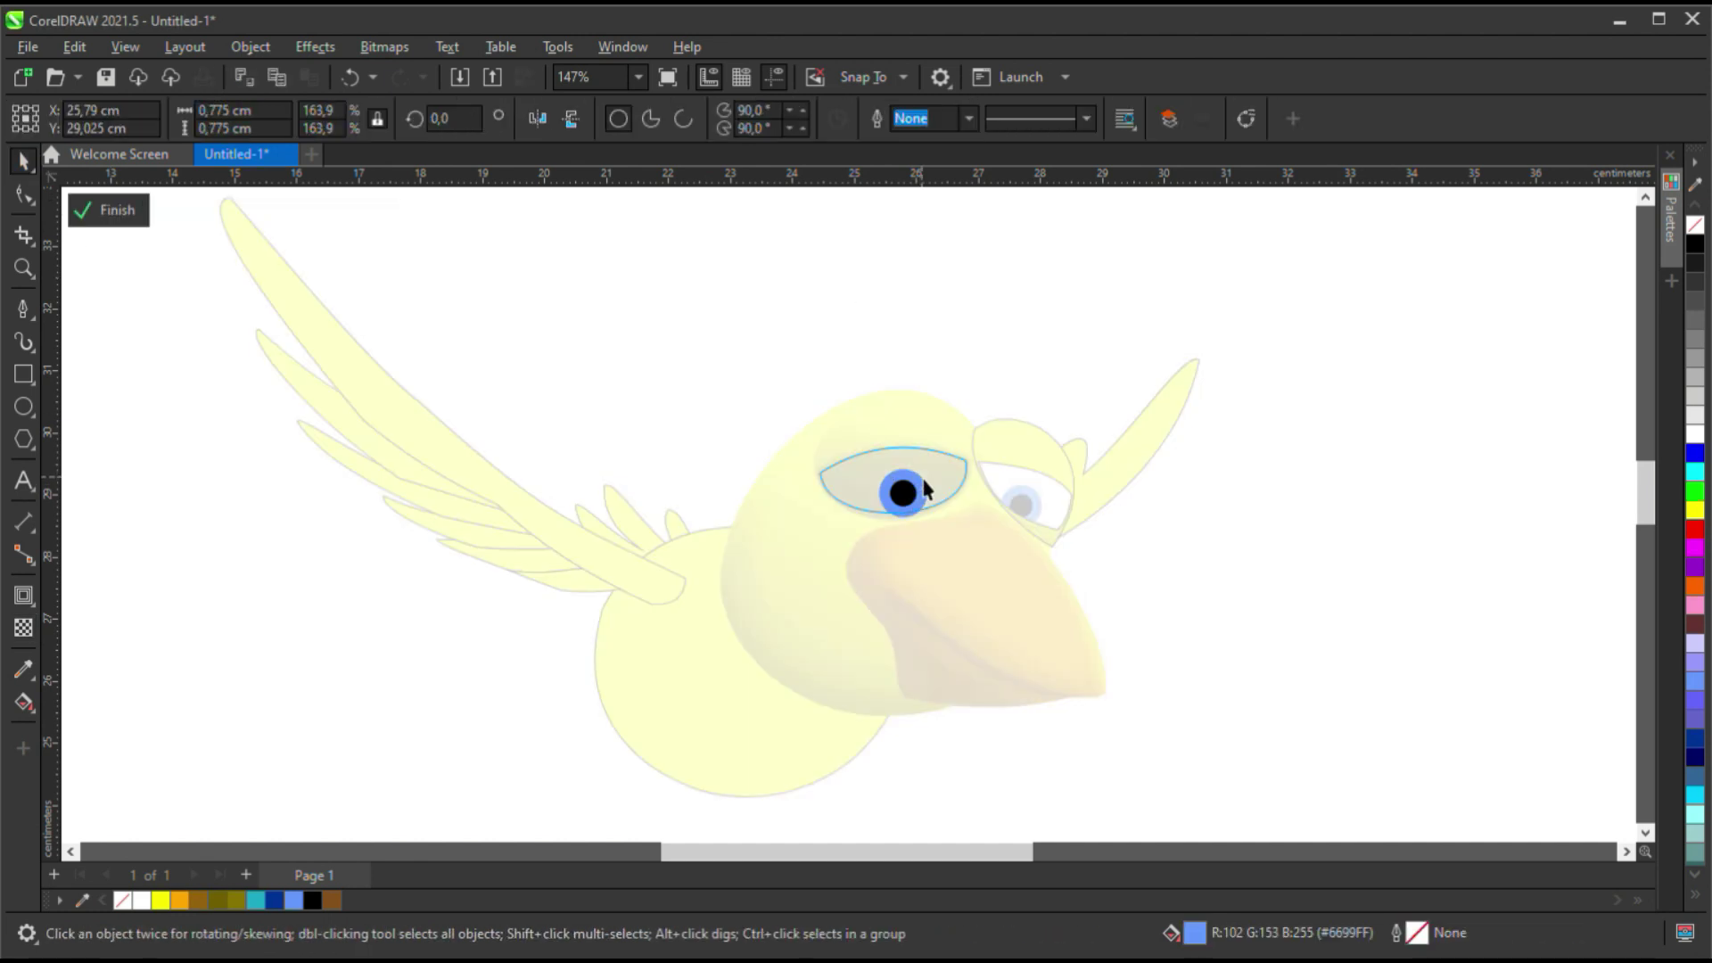
pyautogui.scroll(2, 927, 495)
pyautogui.scroll(1, 932, 499)
pyautogui.press('g')
pyautogui.moveTo(838, 505); pyautogui.dragTo(912, 504)
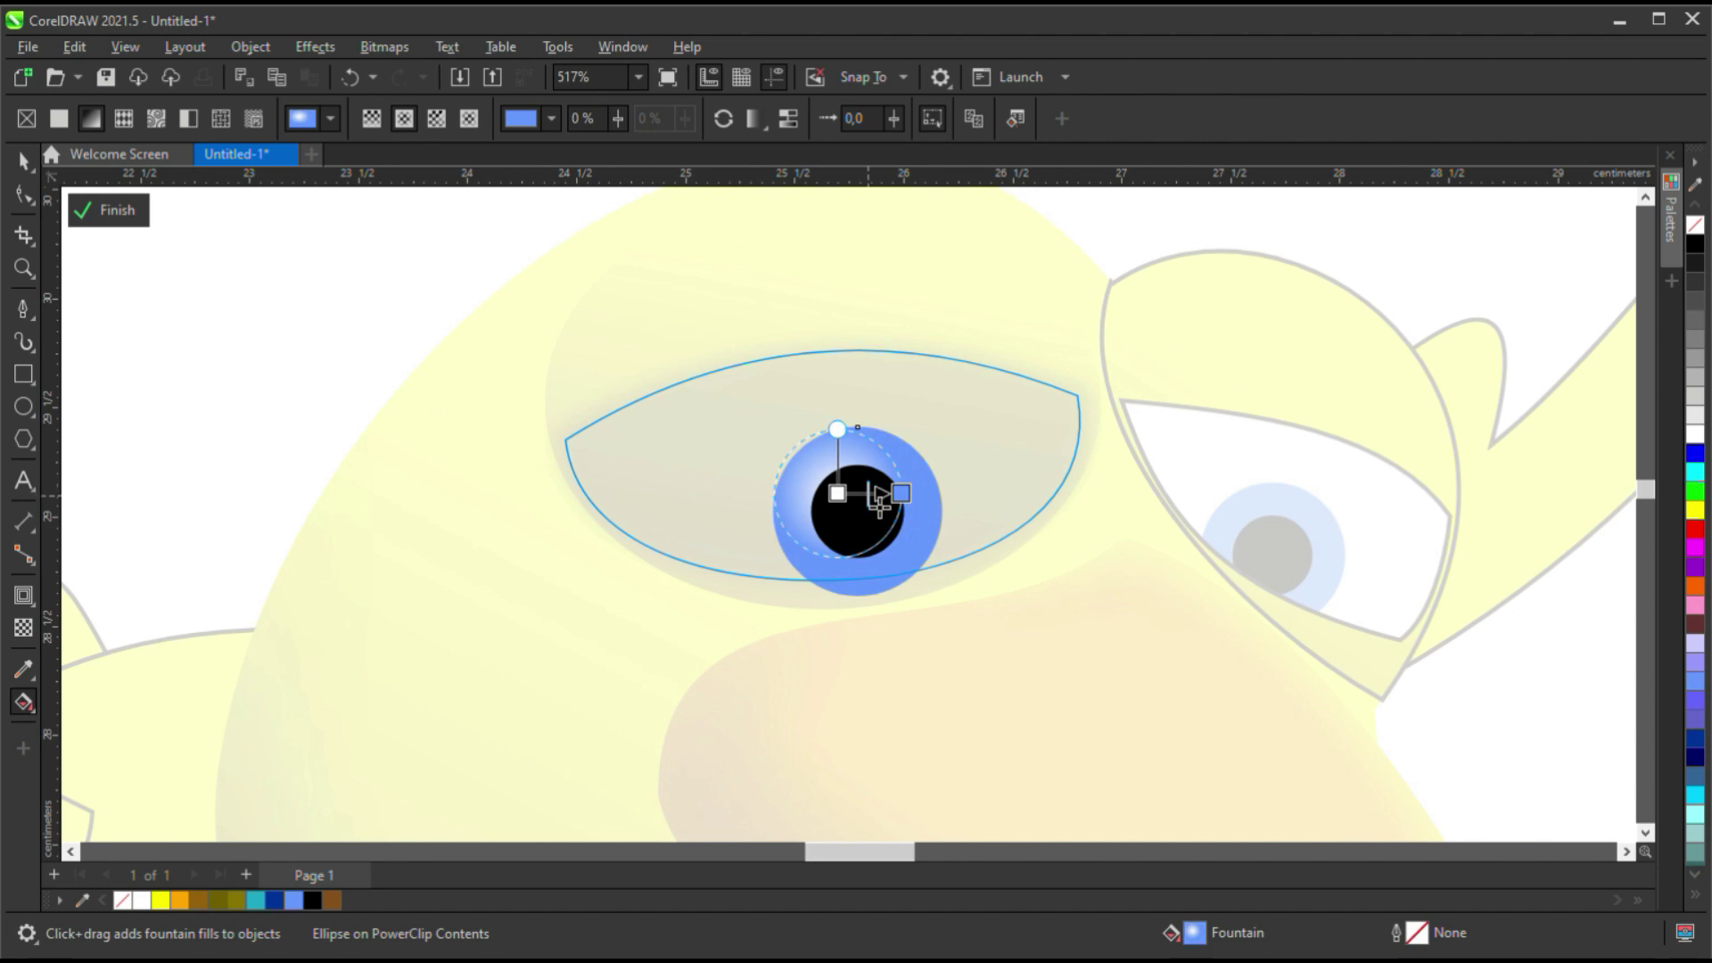
pyautogui.press('space')
pyautogui.press('space')
pyautogui.click(274, 901)
pyautogui.moveTo(900, 493); pyautogui.dragTo(948, 527)
pyautogui.click(897, 512)
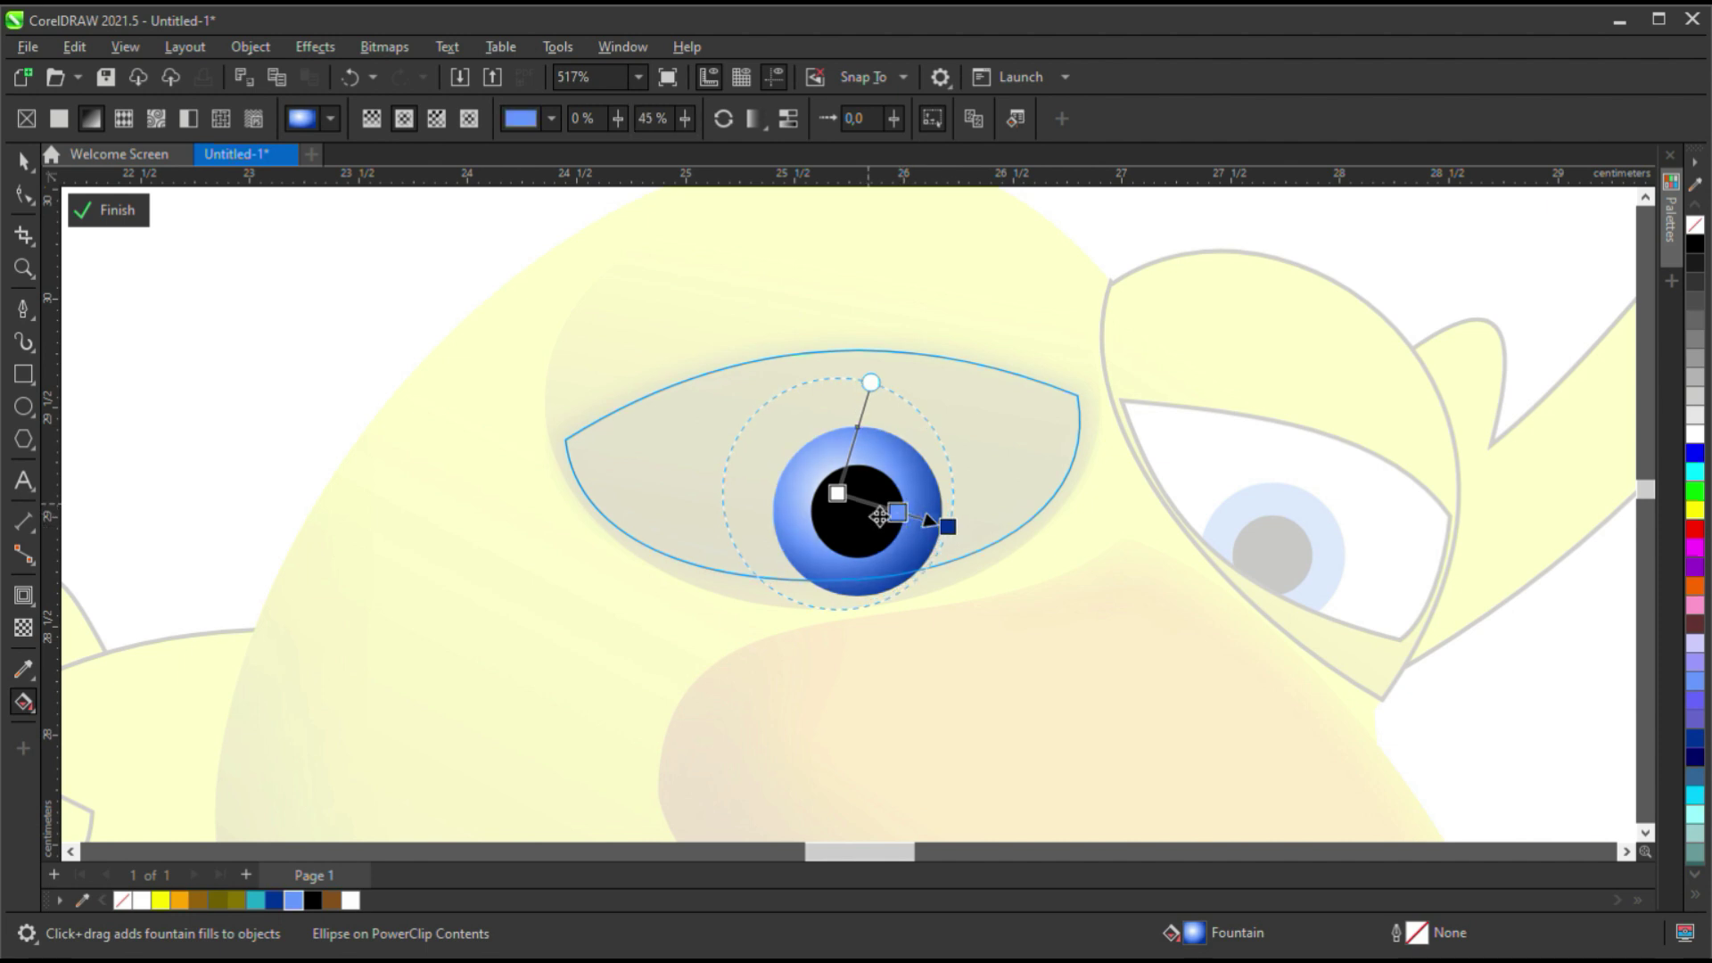
# Give the larger eye's pupil an elliptical fountain fill with a dark grey centre fading to black, centred slightly towards its upper left.
pyautogui.press('space')
pyautogui.click(882, 526)
pyautogui.press('space')
pyautogui.click(1695, 261)
pyautogui.click(406, 127)
pyautogui.click(1696, 307)
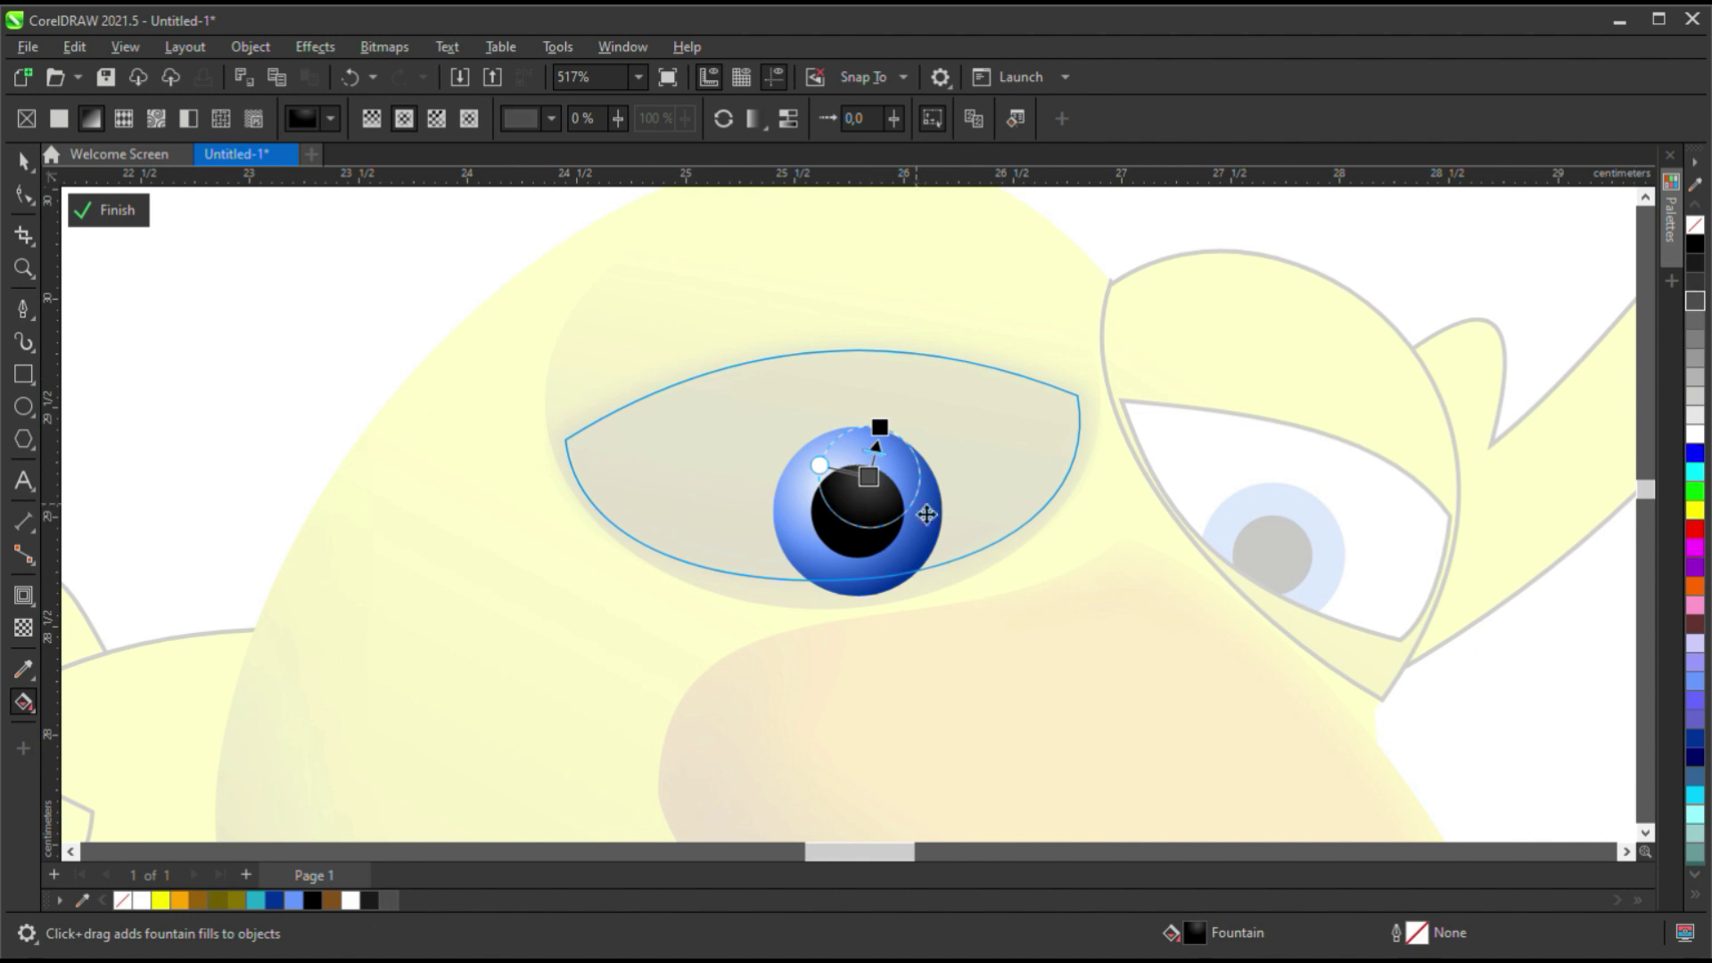
pyautogui.moveTo(883, 479); pyautogui.dragTo(854, 500)
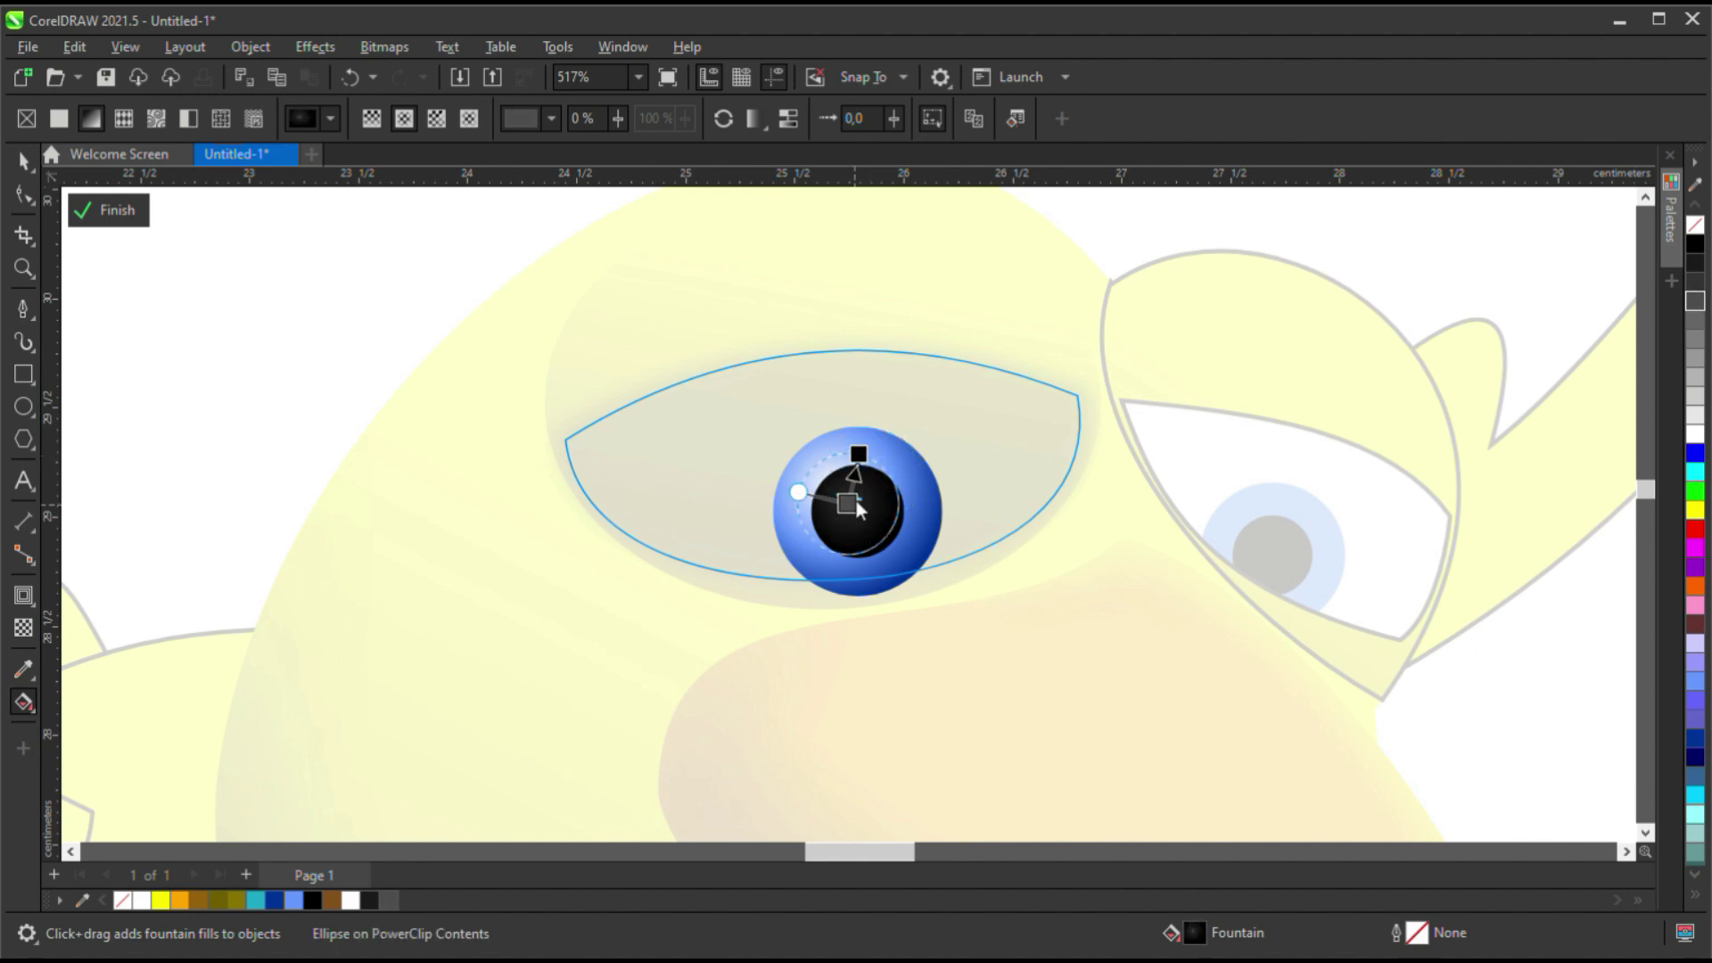
pyautogui.scroll(1, 854, 499)
pyautogui.press('space')
pyautogui.press('Escape')
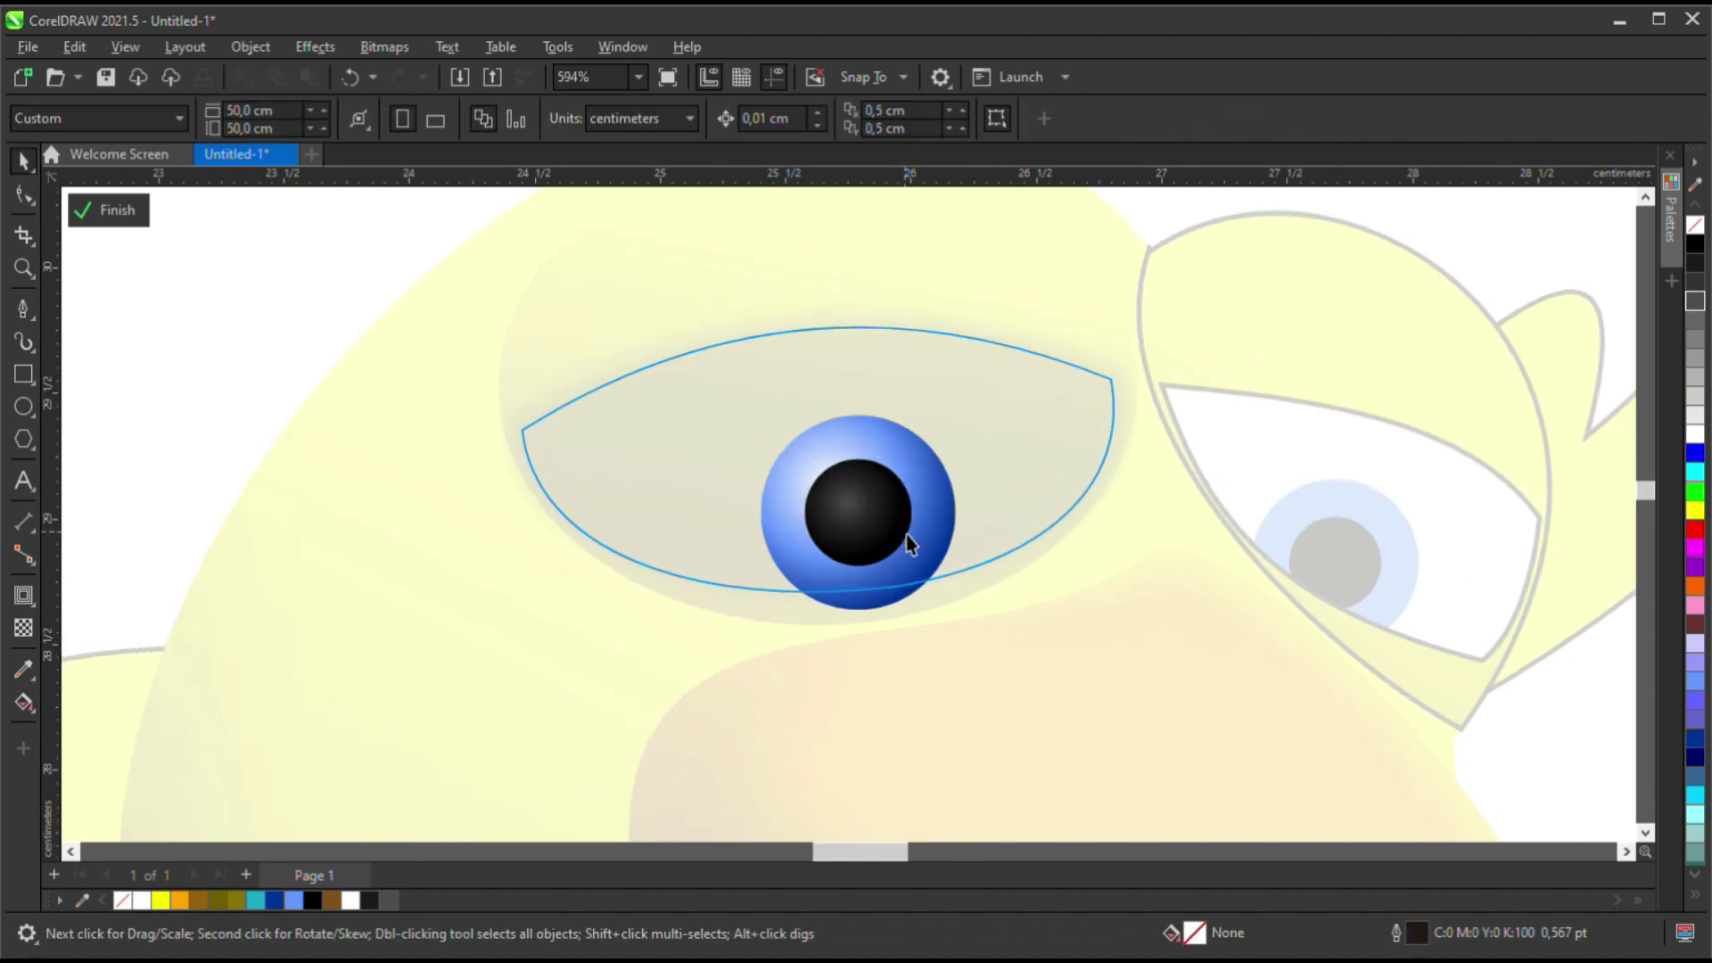
# Place a feathered circle about 0.8 cm wide behind the larger eye's iris and colour it blue #6699FF as a soft rim.
pyautogui.click(930, 503)
pyautogui.moveTo(948, 508); pyautogui.dragTo(974, 458)
pyautogui.press('space')
pyautogui.press('Escape')
pyautogui.click(949, 474)
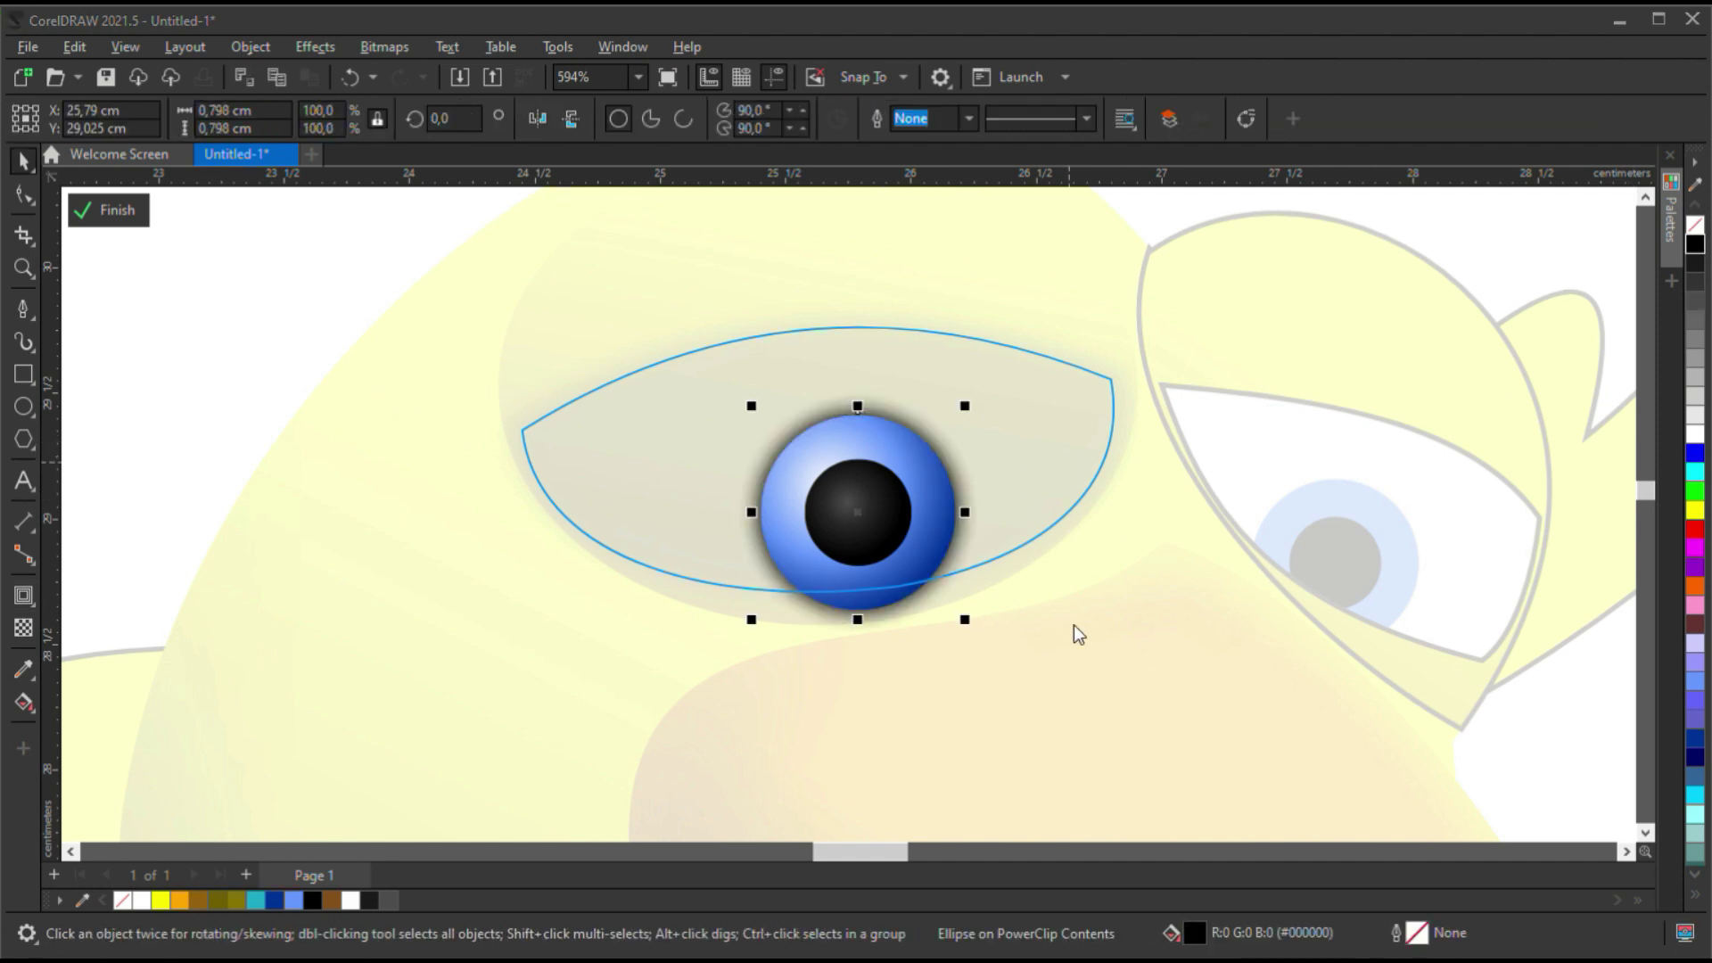
pyautogui.click(293, 900)
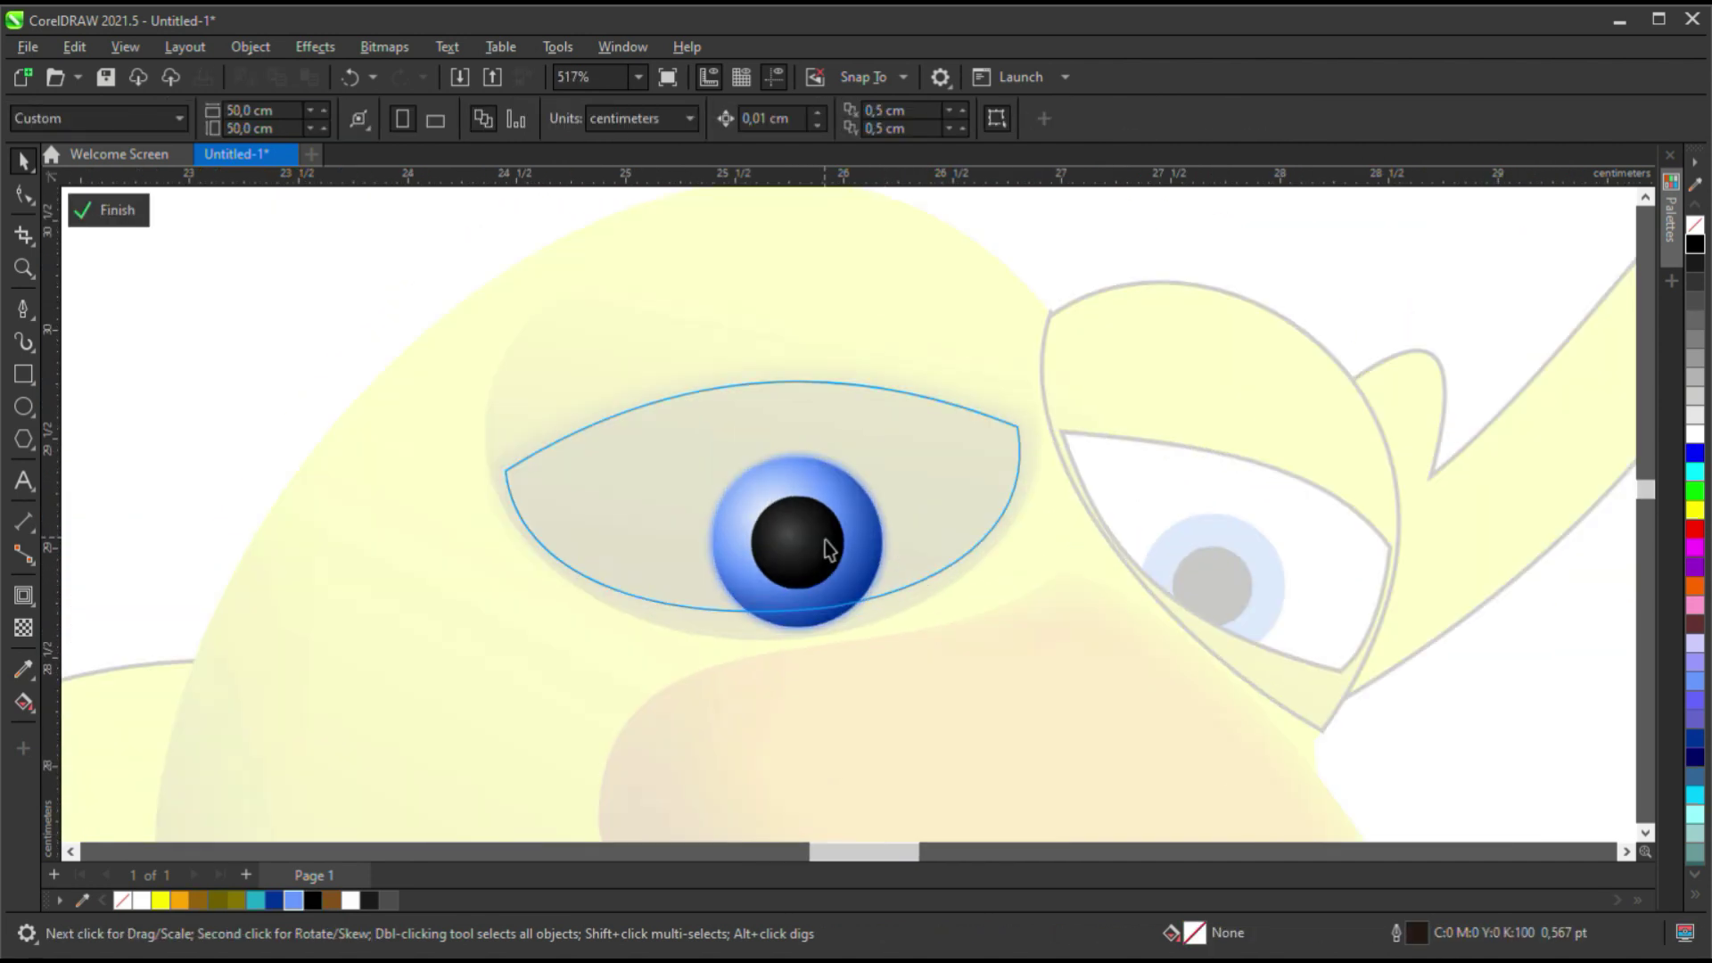
# Add two feathered white catchlights to the larger eye, one on the pupil's upper-left edge and one on its right side.
pyautogui.click(826, 540)
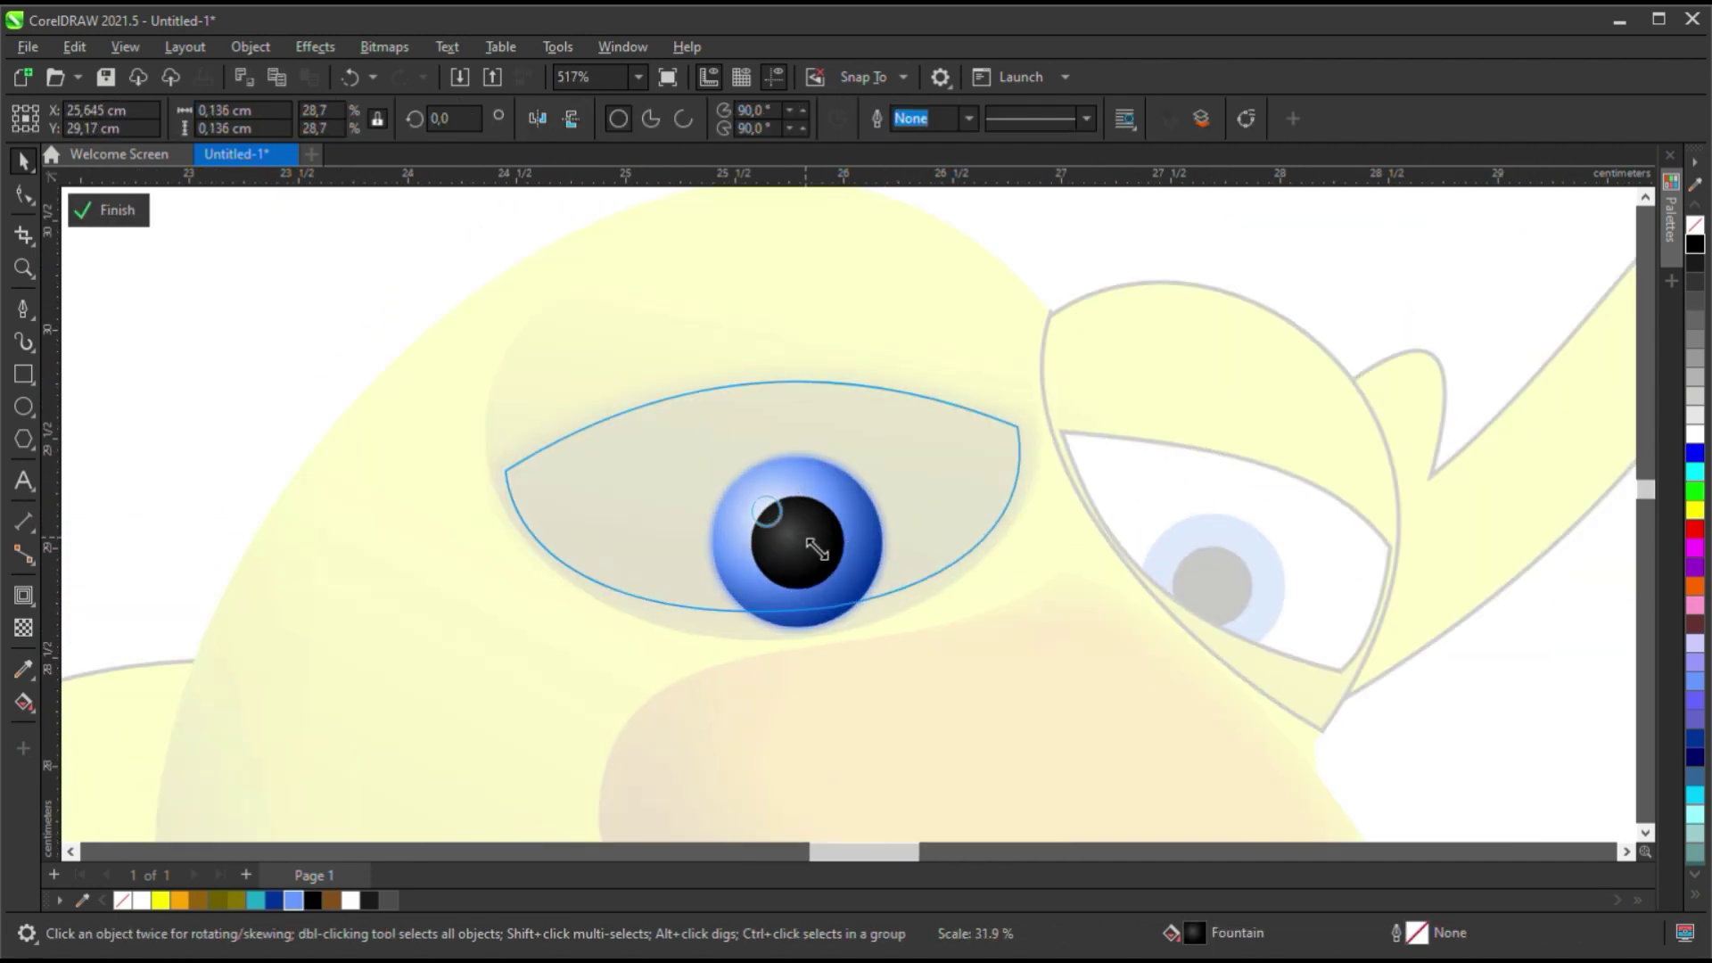
pyautogui.press('Tab')
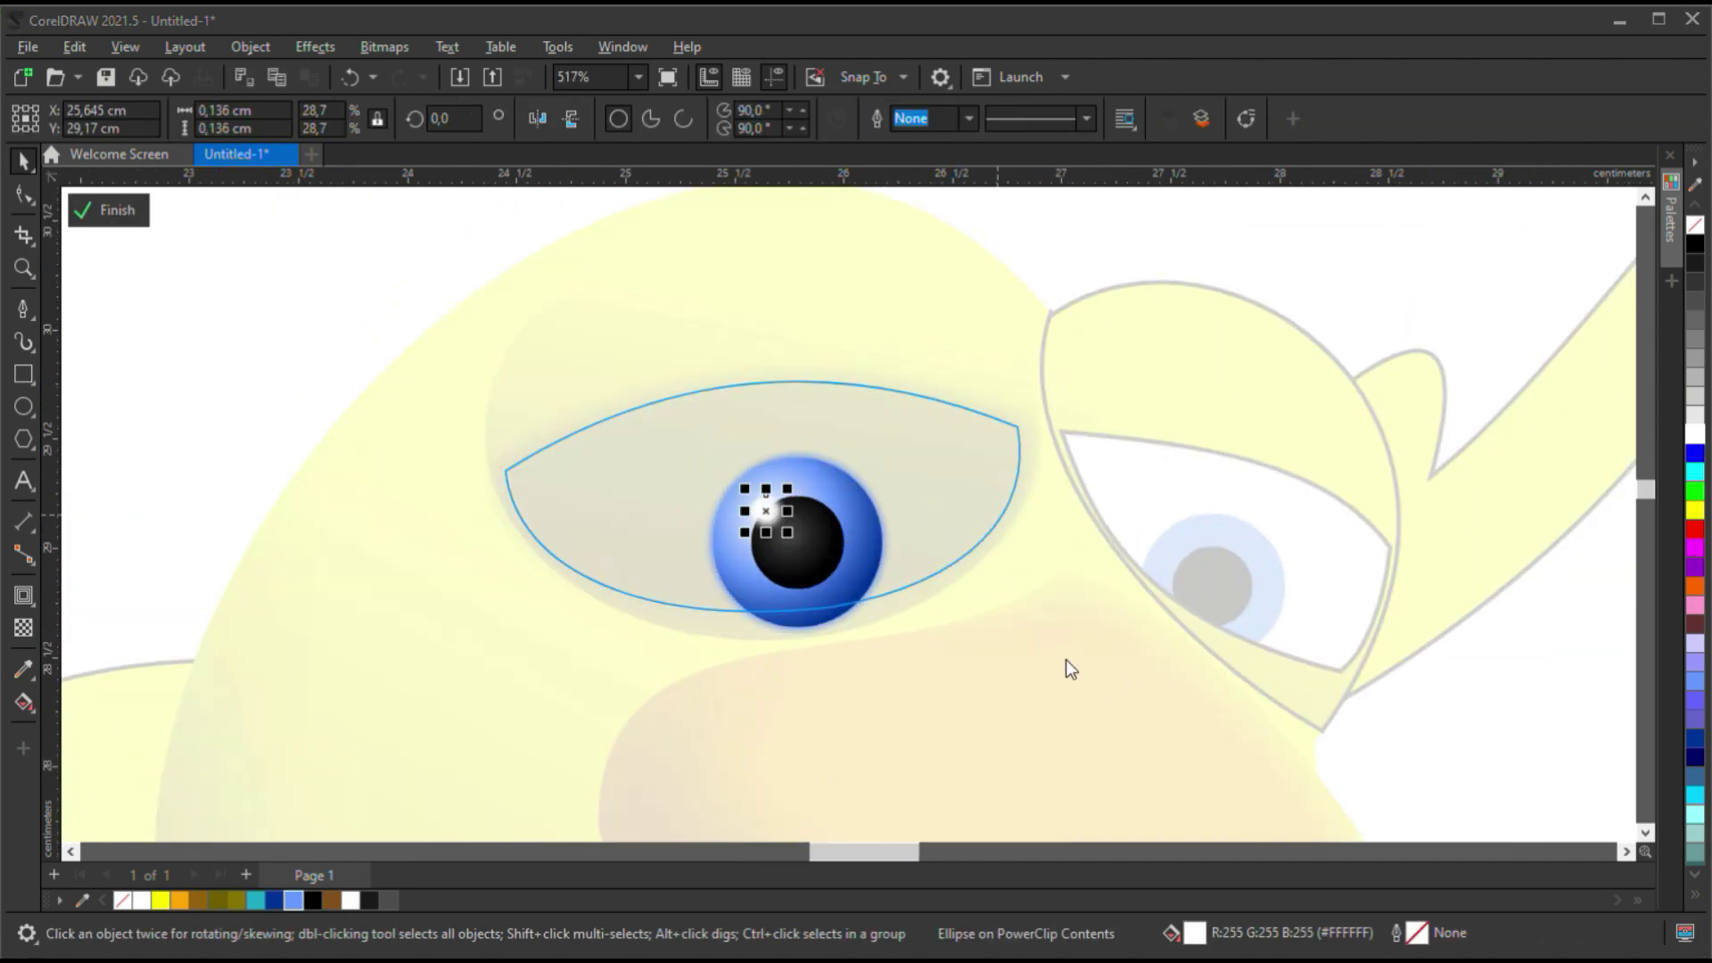
pyautogui.press('Tab')
pyautogui.moveTo(780, 522); pyautogui.dragTo(840, 547)
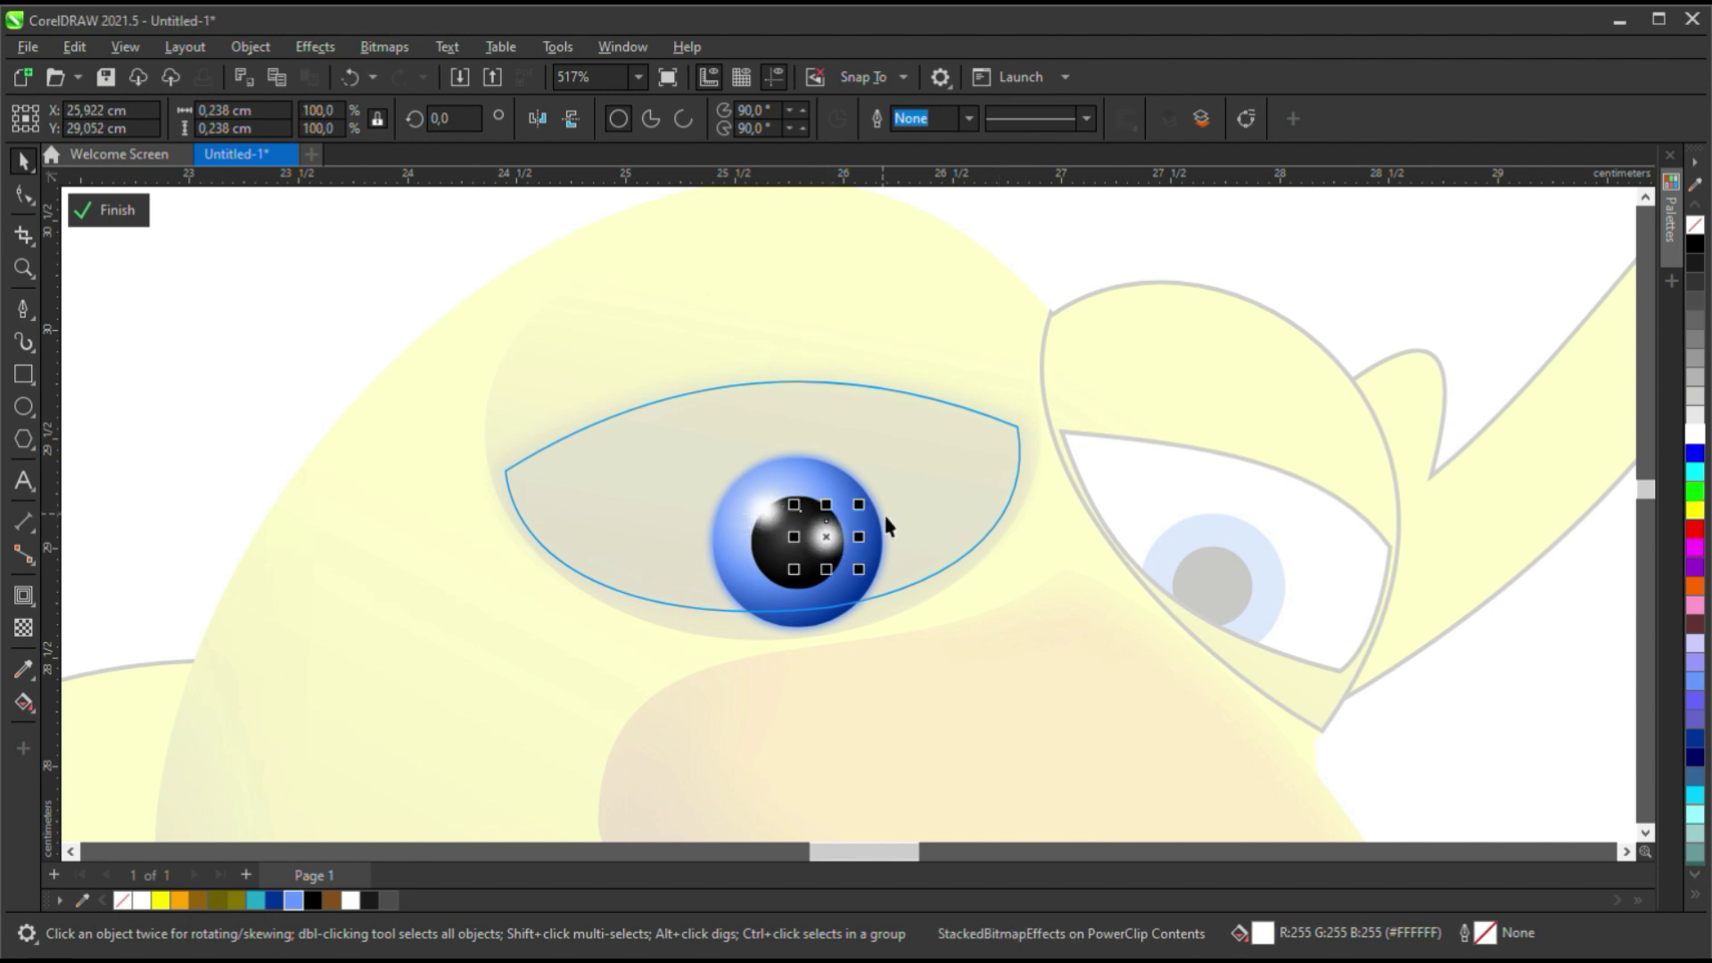
pyautogui.press('Escape')
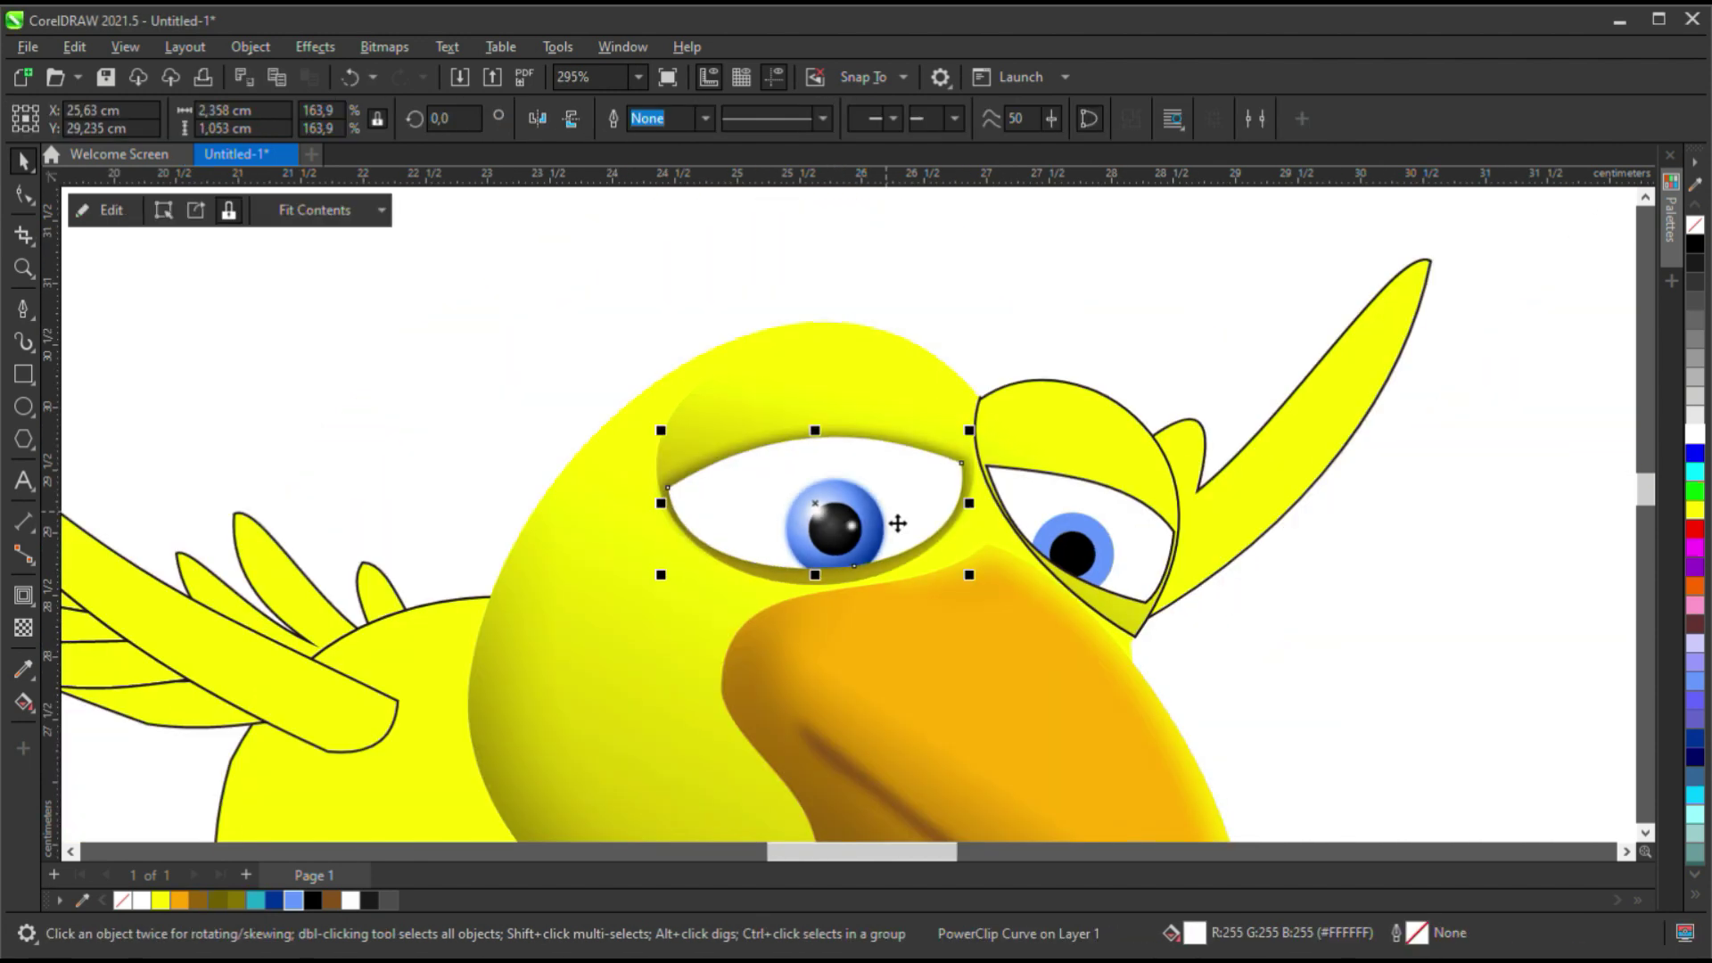
# Shade the larger eye white with a linear fountain fill running from white near the bottom to grey above the lid edge.
pyautogui.press('Escape')
pyautogui.click(901, 508)
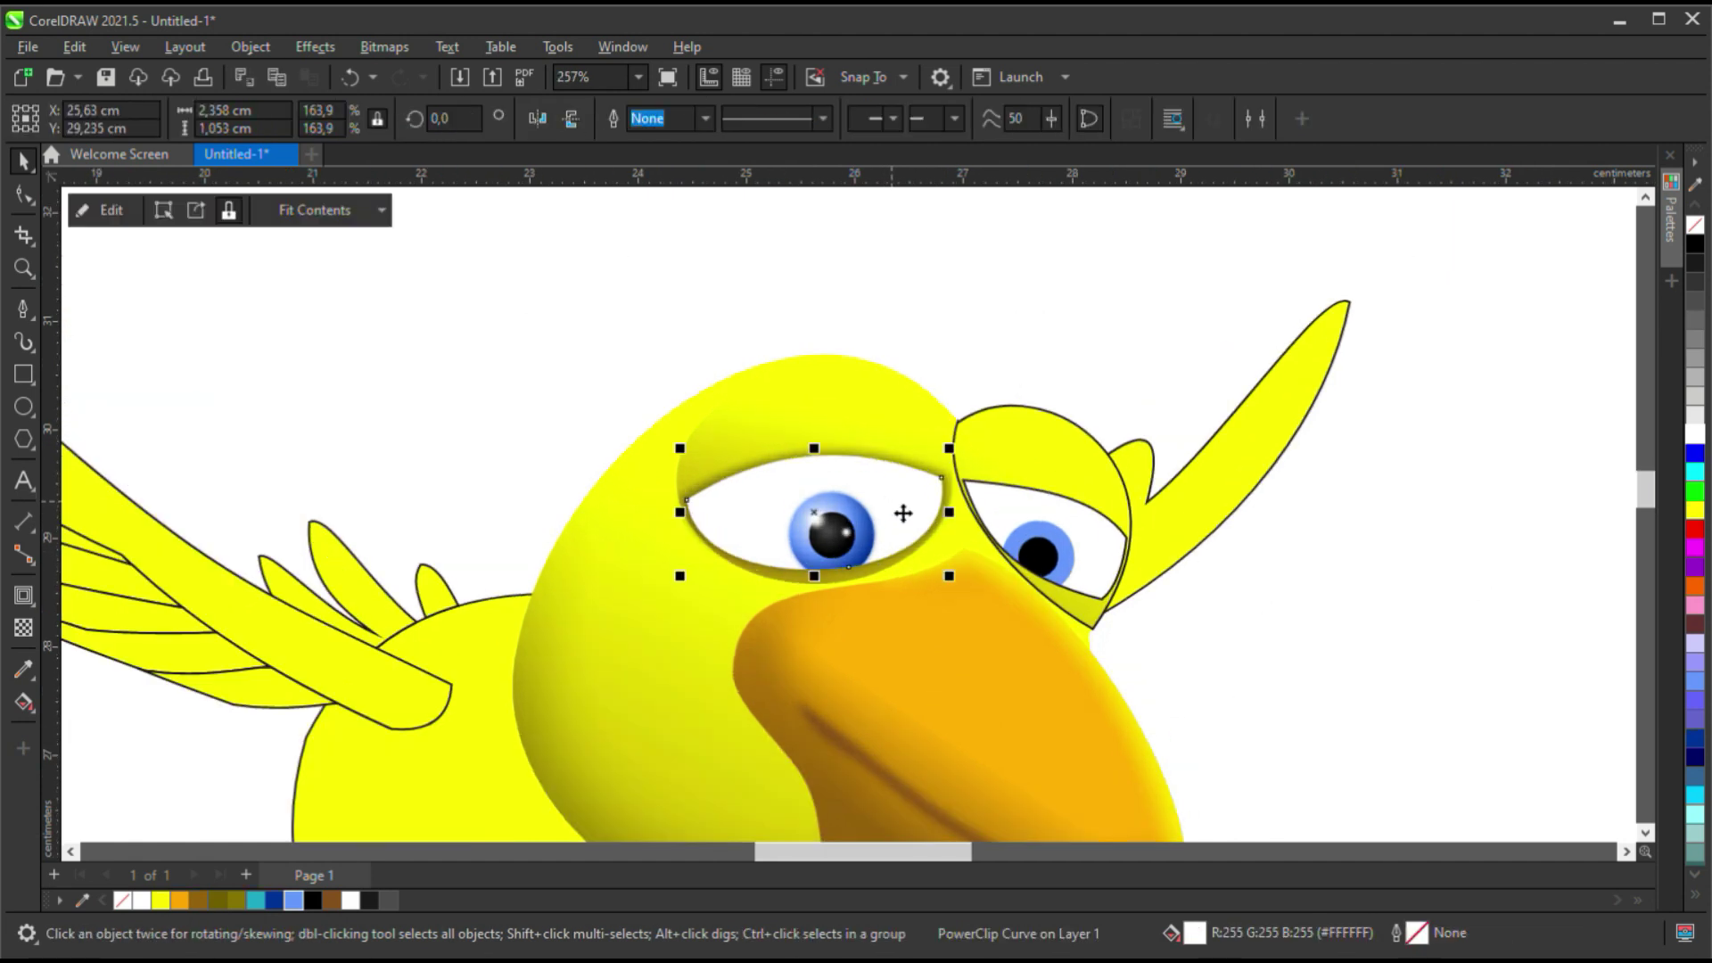
pyautogui.press('g')
pyautogui.moveTo(889, 446); pyautogui.dragTo(894, 386)
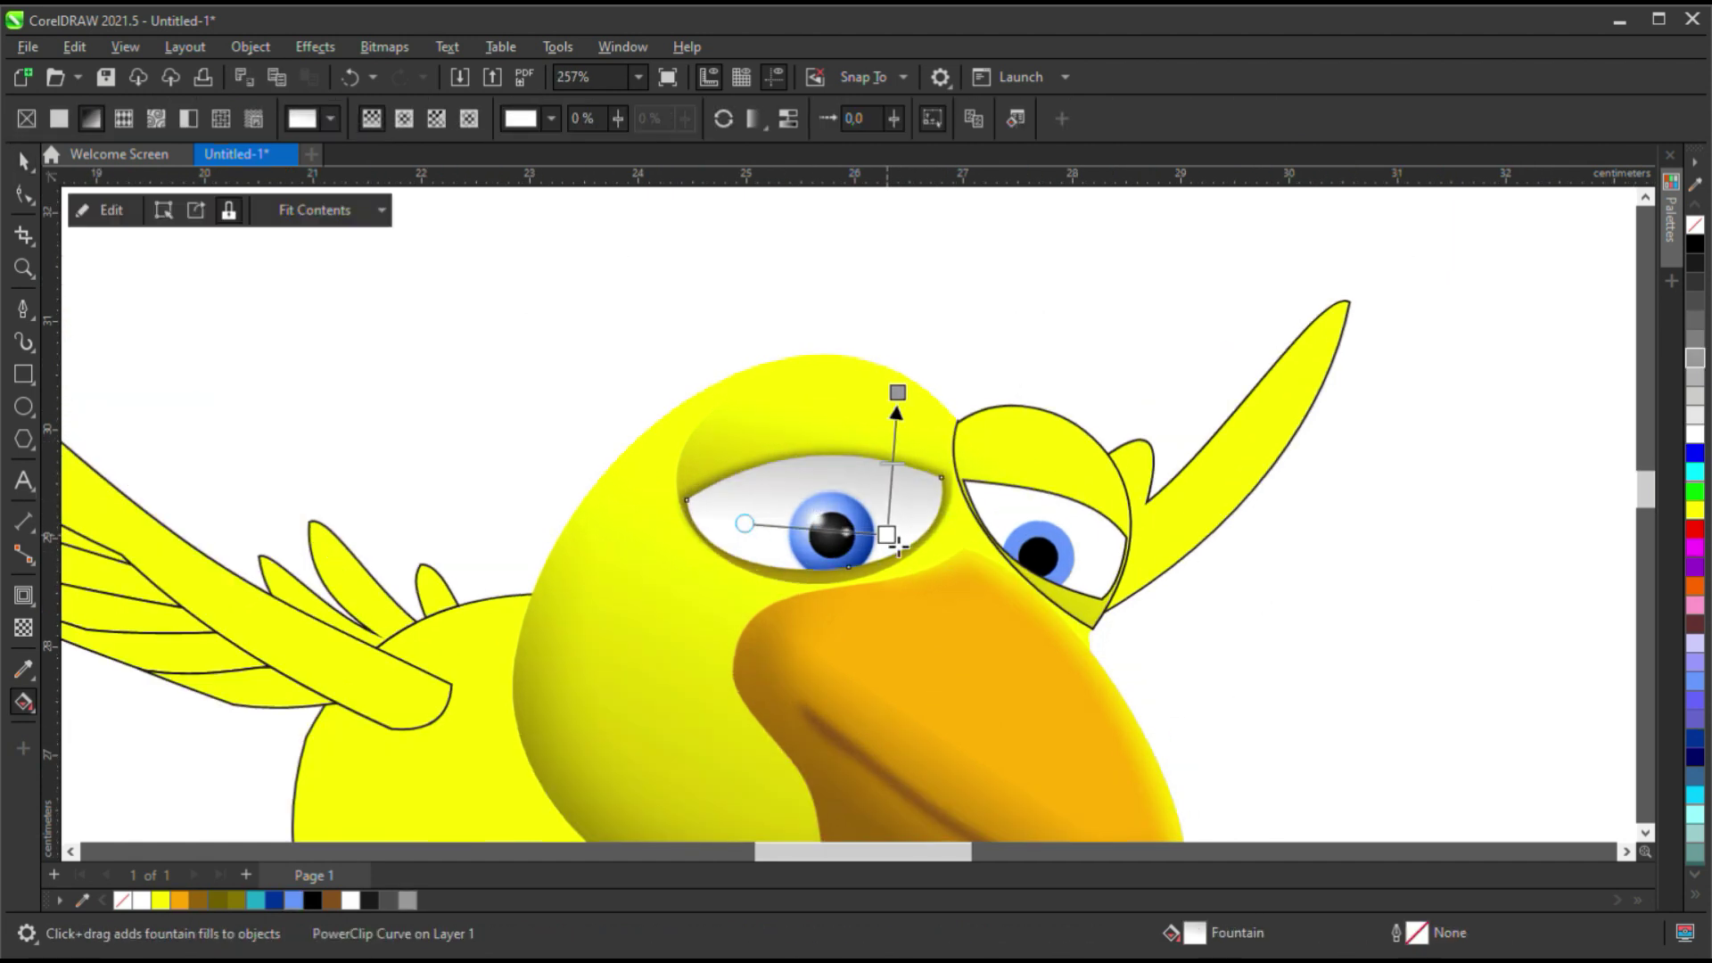
pyautogui.press('space')
pyautogui.moveTo(897, 520); pyautogui.dragTo(682, 413)
pyautogui.hotkey('ctrl', 'z')
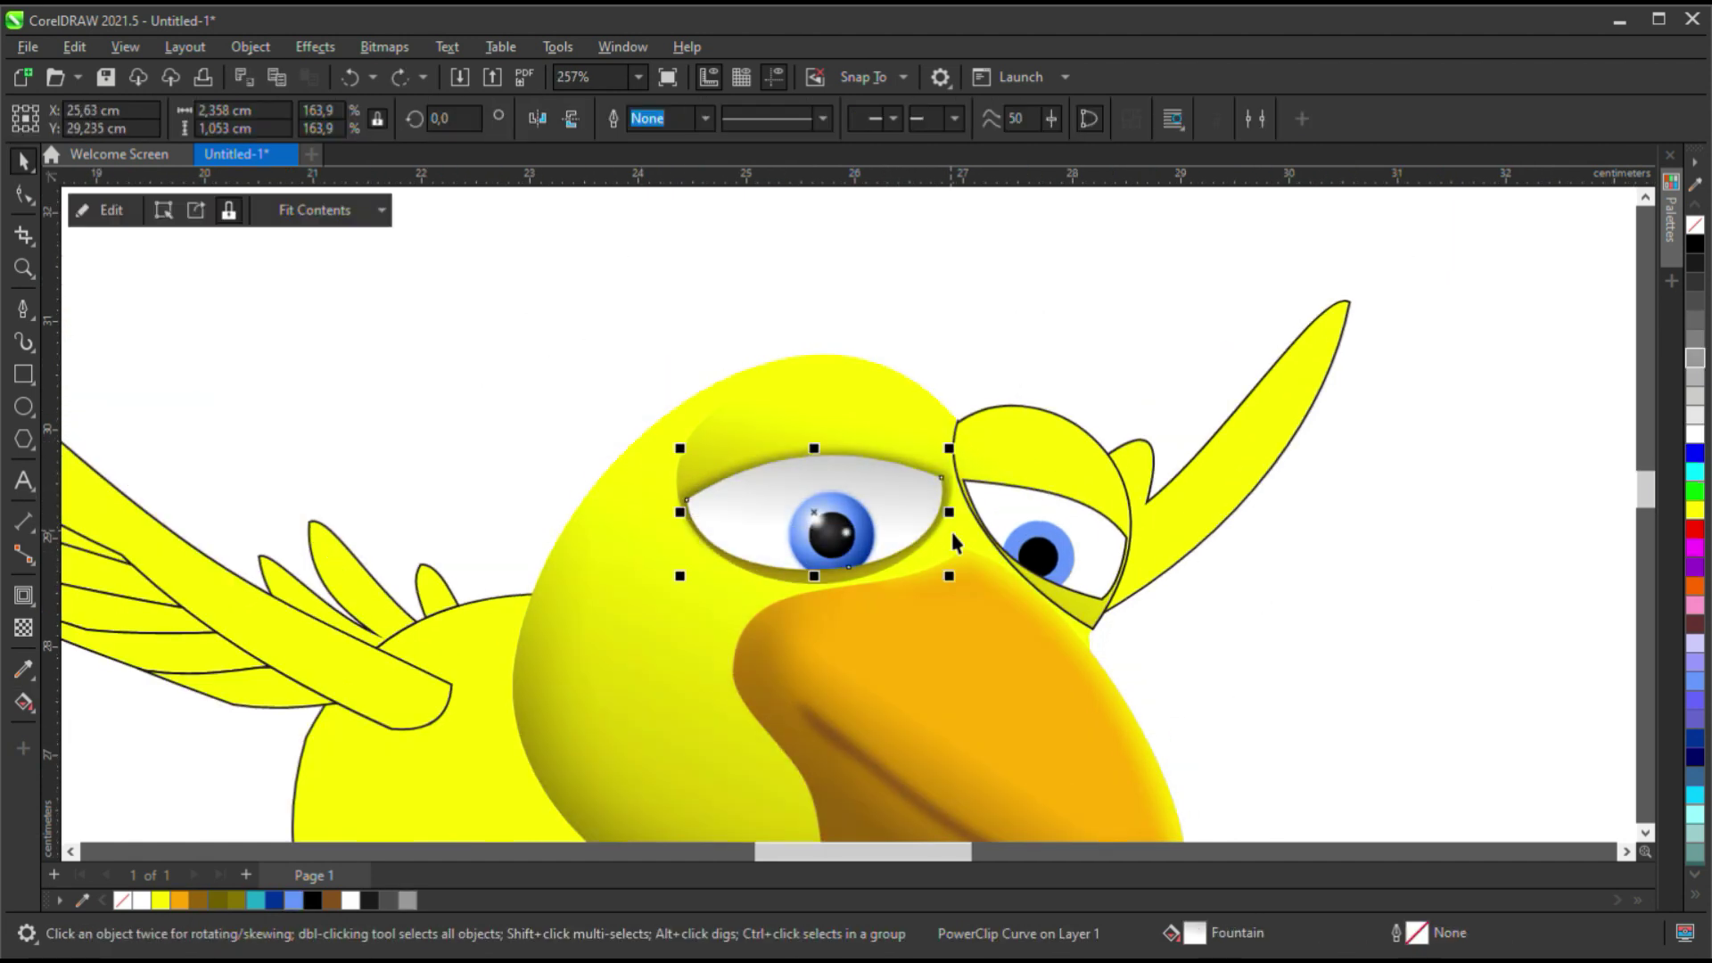
# Draw a closed shadow shape with the Pen tool below the larger eye and curve its upper edge to follow the eye white.
pyautogui.press('p')
pyautogui.click(945, 532)
pyautogui.click(673, 490)
pyautogui.click(682, 564)
pyautogui.click(810, 607)
pyautogui.click(925, 589)
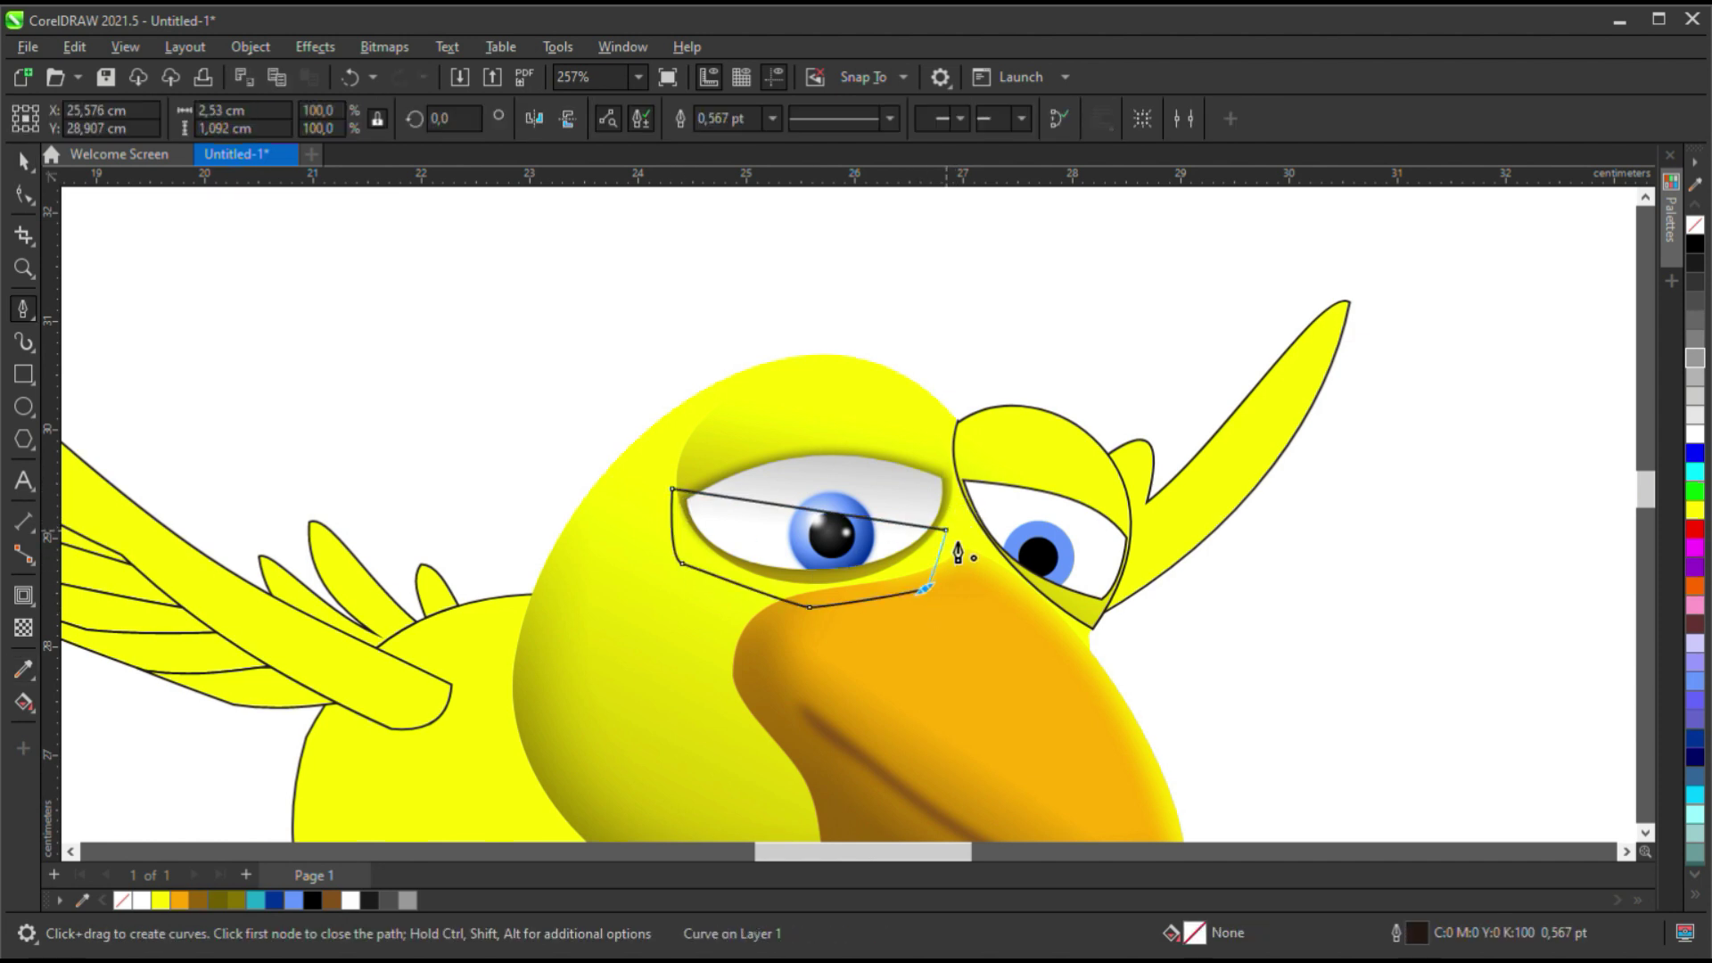
pyautogui.click(945, 532)
pyautogui.press('F10')
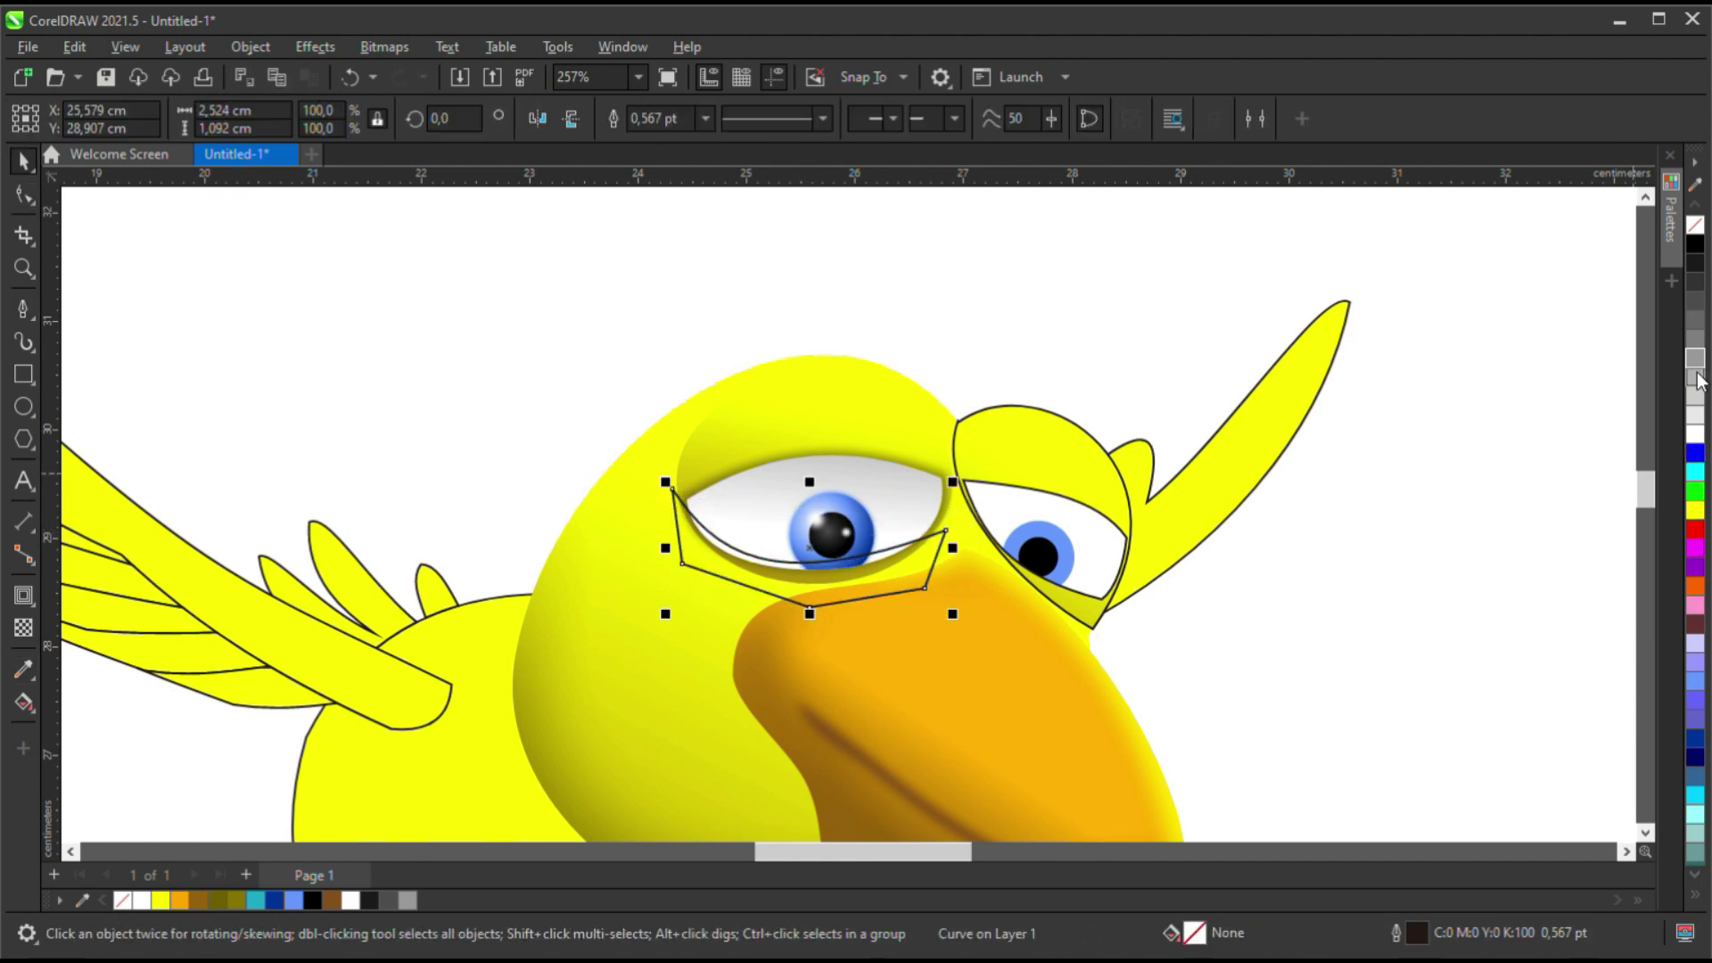
# Fill the lower shadow shape grey #999999 without an outline, feather it and PowerClip it inside the larger eye white.
pyautogui.press('space')
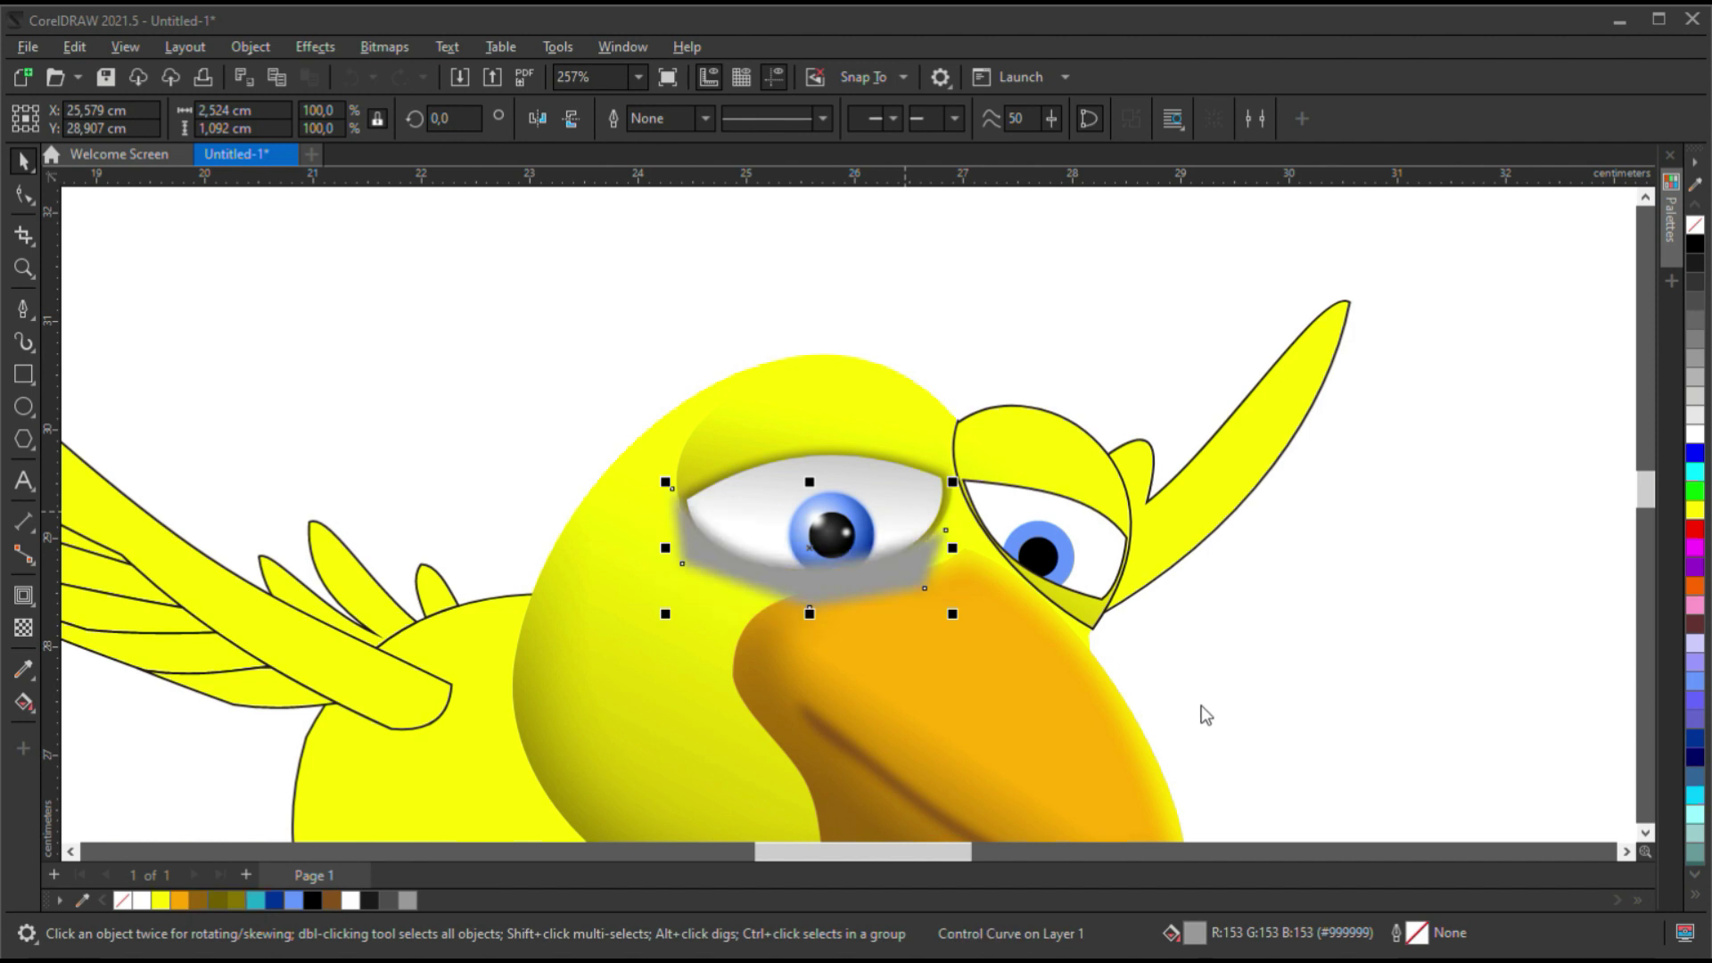
pyautogui.keyDown('ctrl'); pyautogui.click(911, 482); pyautogui.keyUp('ctrl')
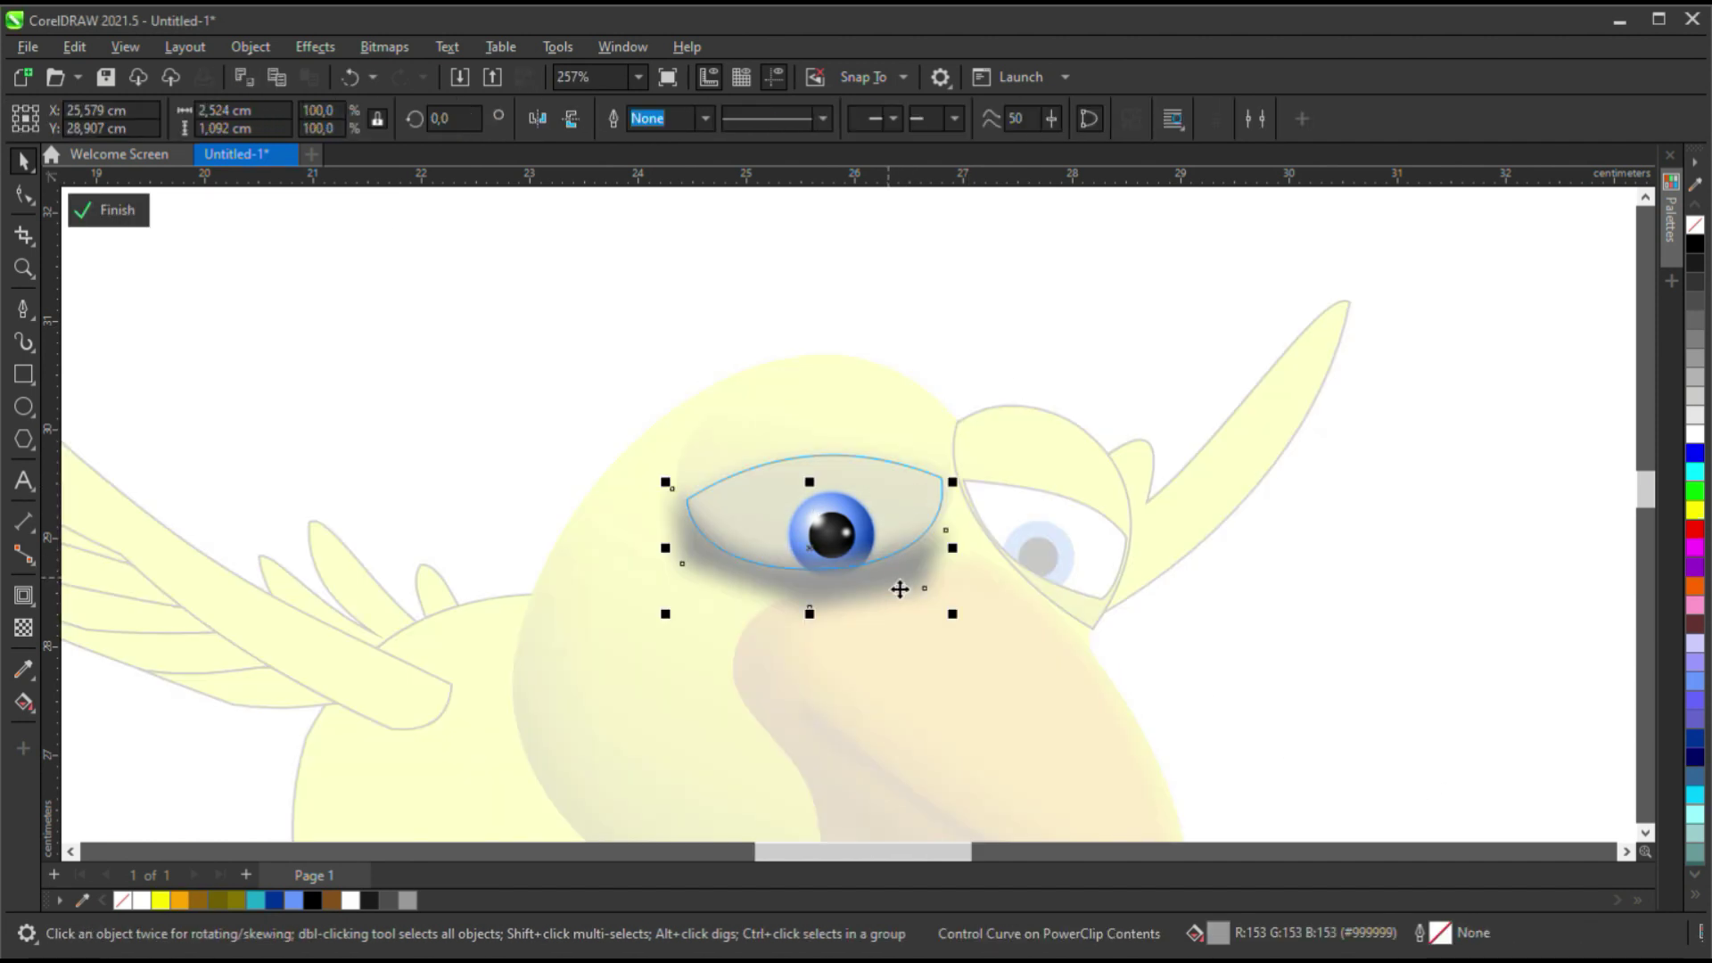
pyautogui.keyDown('ctrl'); pyautogui.click(896, 661); pyautogui.keyUp('ctrl')
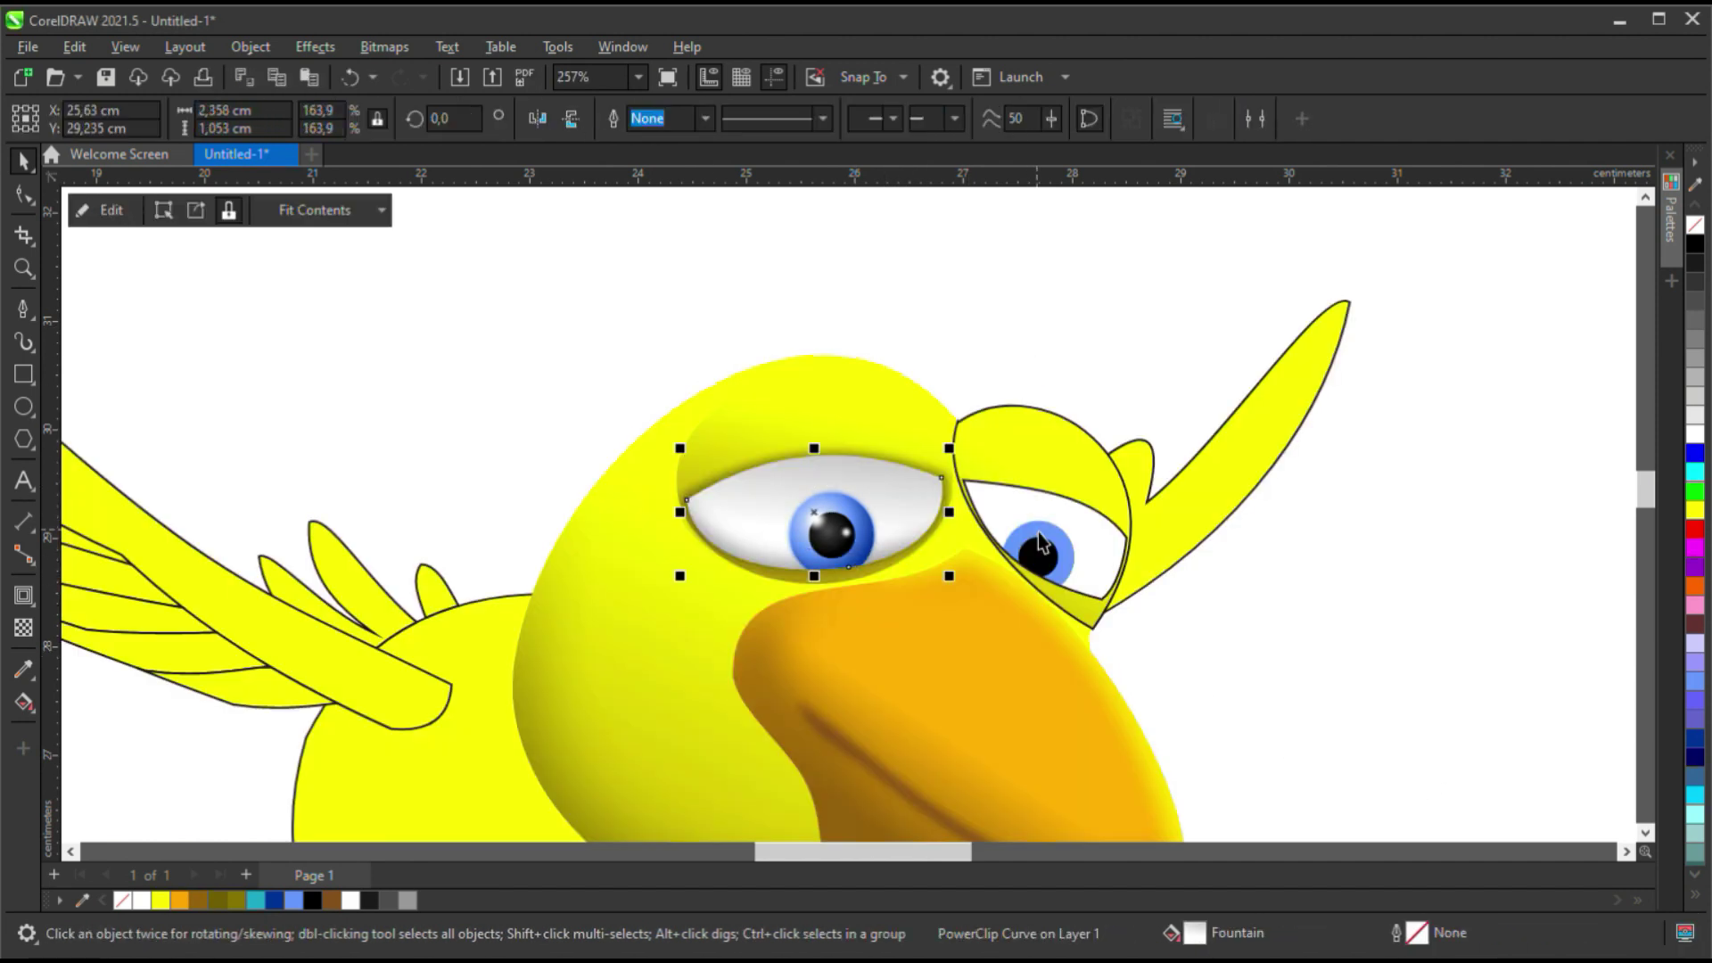
# Shade the smaller eye's lid with the larger lid's yellow-to-olive fountain fill and remove its outline.
pyautogui.scroll(-1, 932, 517)
pyautogui.click(889, 449)
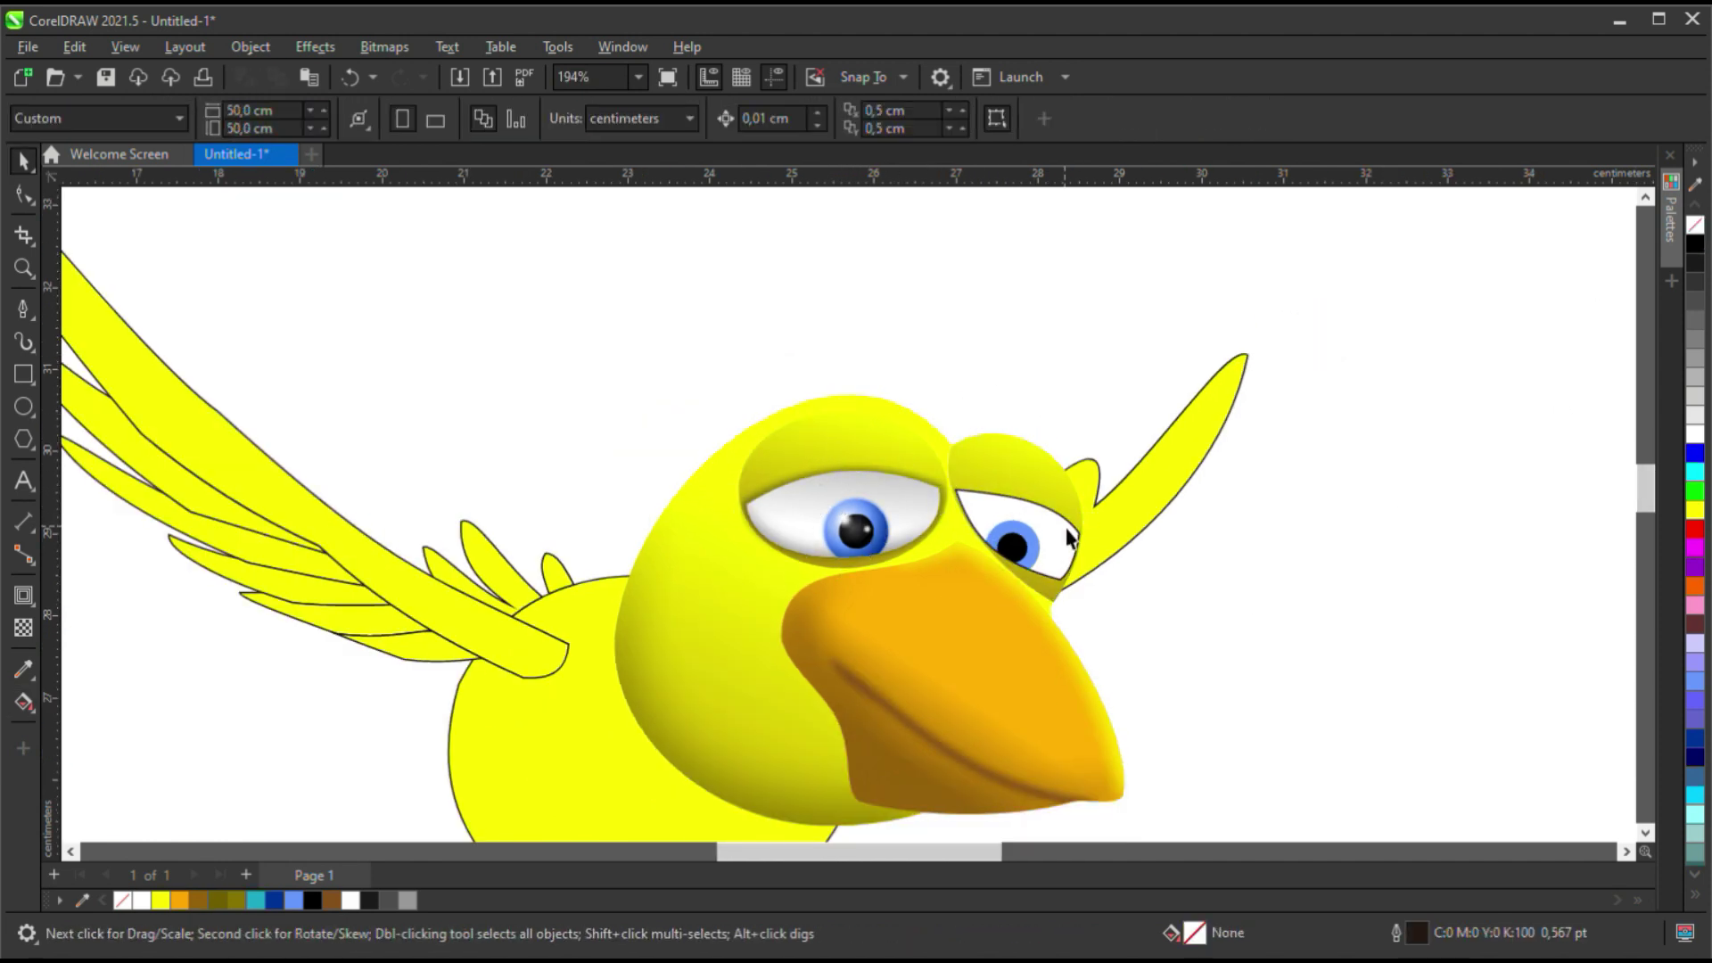
# Replace the flat iris and pupil inside the smaller eye's PowerClip with a smaller copy of the shaded ones and shade the eye white.
pyautogui.click(1061, 571)
pyautogui.keyDown('ctrl'); pyautogui.click(1061, 571); pyautogui.keyUp('ctrl')
pyautogui.moveTo(1090, 638); pyautogui.dragTo(1013, 554)
pyautogui.press('Delete')
pyautogui.hotkey('ctrl', 'v')
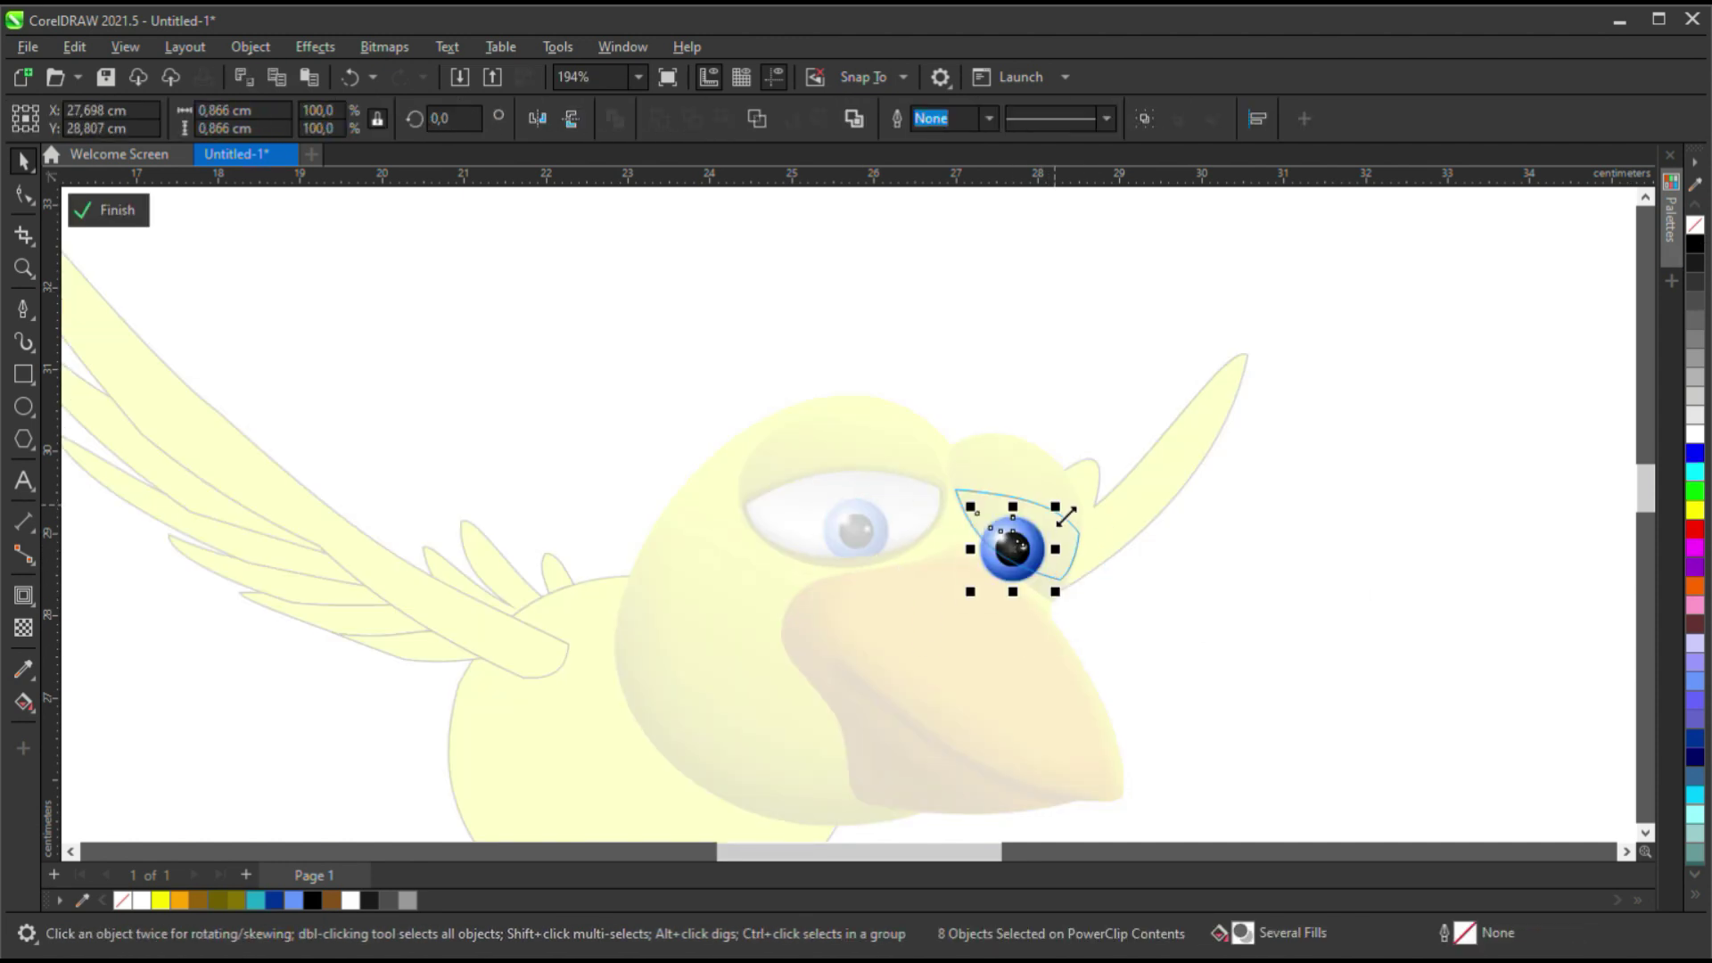
pyautogui.keyDown('ctrl'); pyautogui.click(1214, 614); pyautogui.keyUp('ctrl')
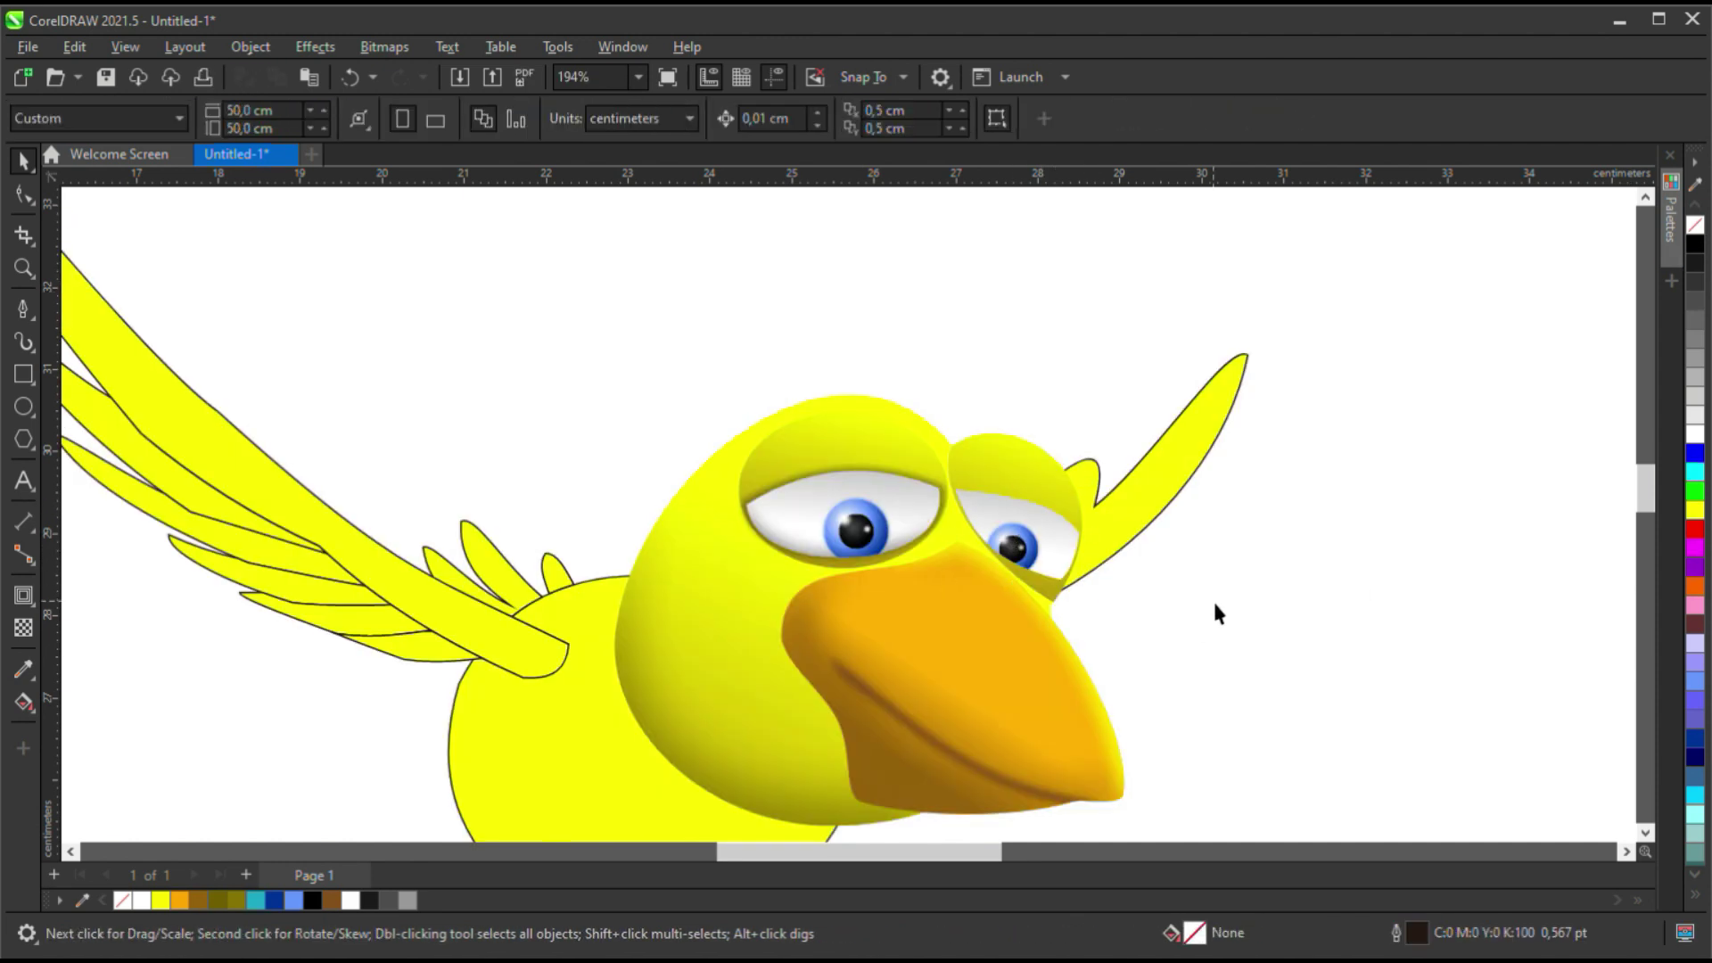
# Add a dark, feathered, semi-transparent contour shadow around the smaller eye white.
pyautogui.click(1078, 531)
pyautogui.scroll(3, 1081, 540)
pyautogui.click(1079, 539)
pyautogui.click(23, 595)
pyautogui.moveTo(1028, 640); pyautogui.dragTo(975, 468)
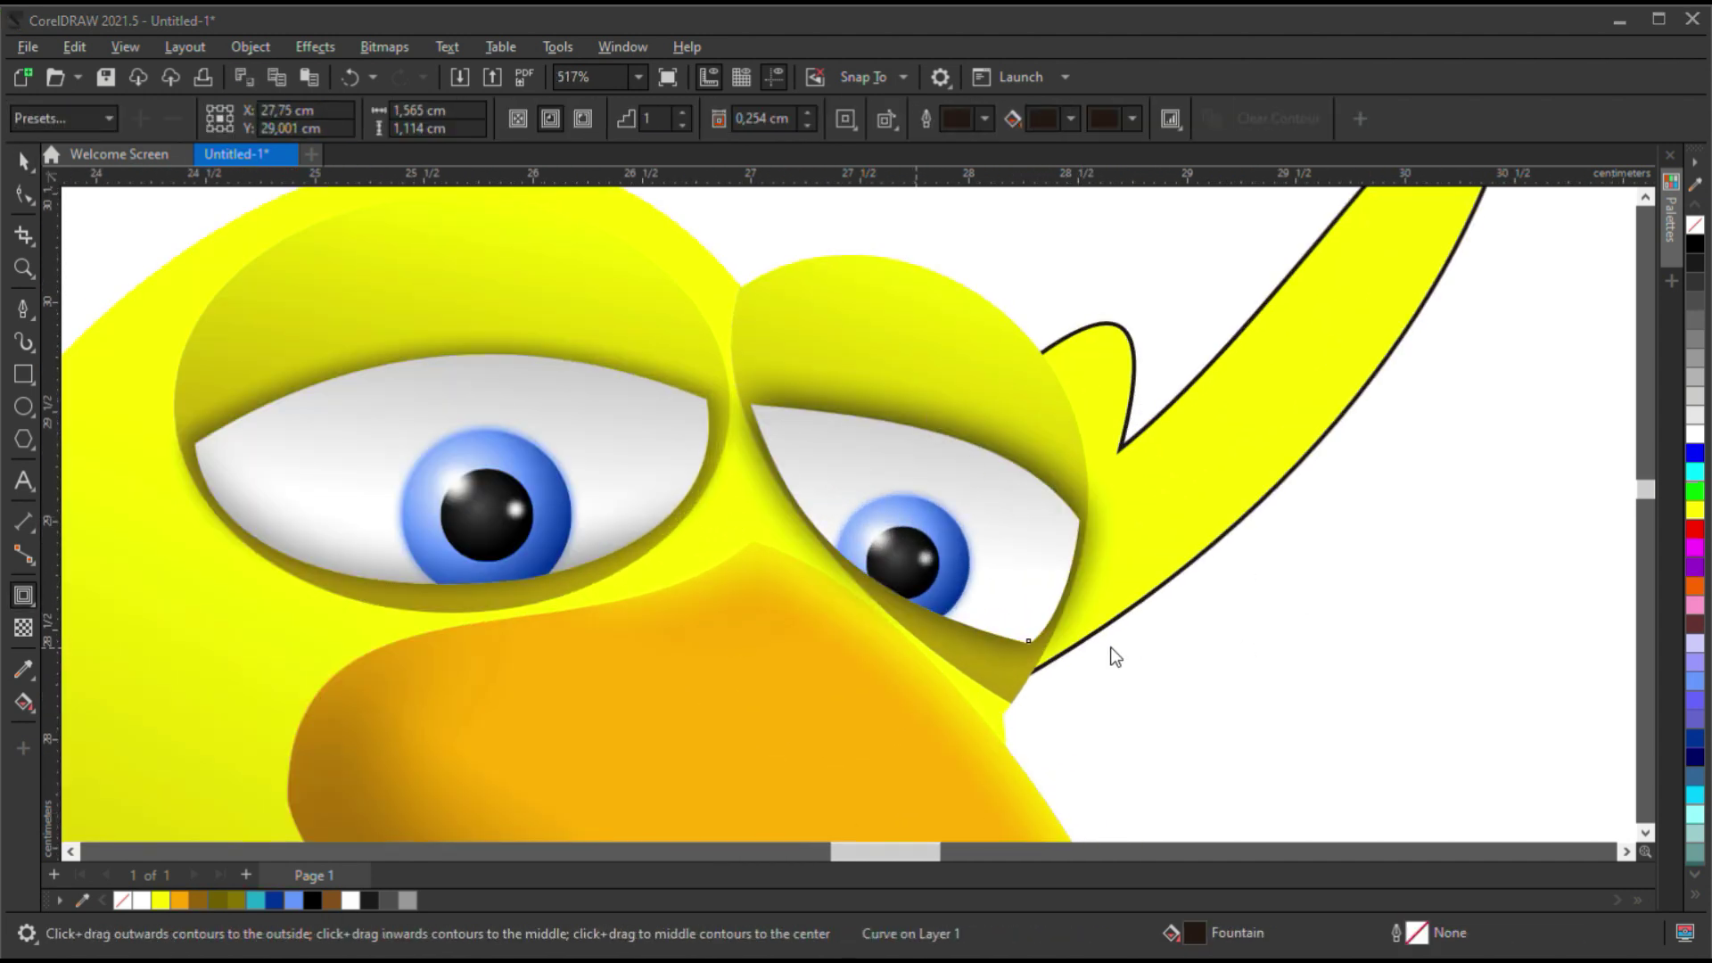
pyautogui.press('space')
pyautogui.scroll(-5, 1277, 634)
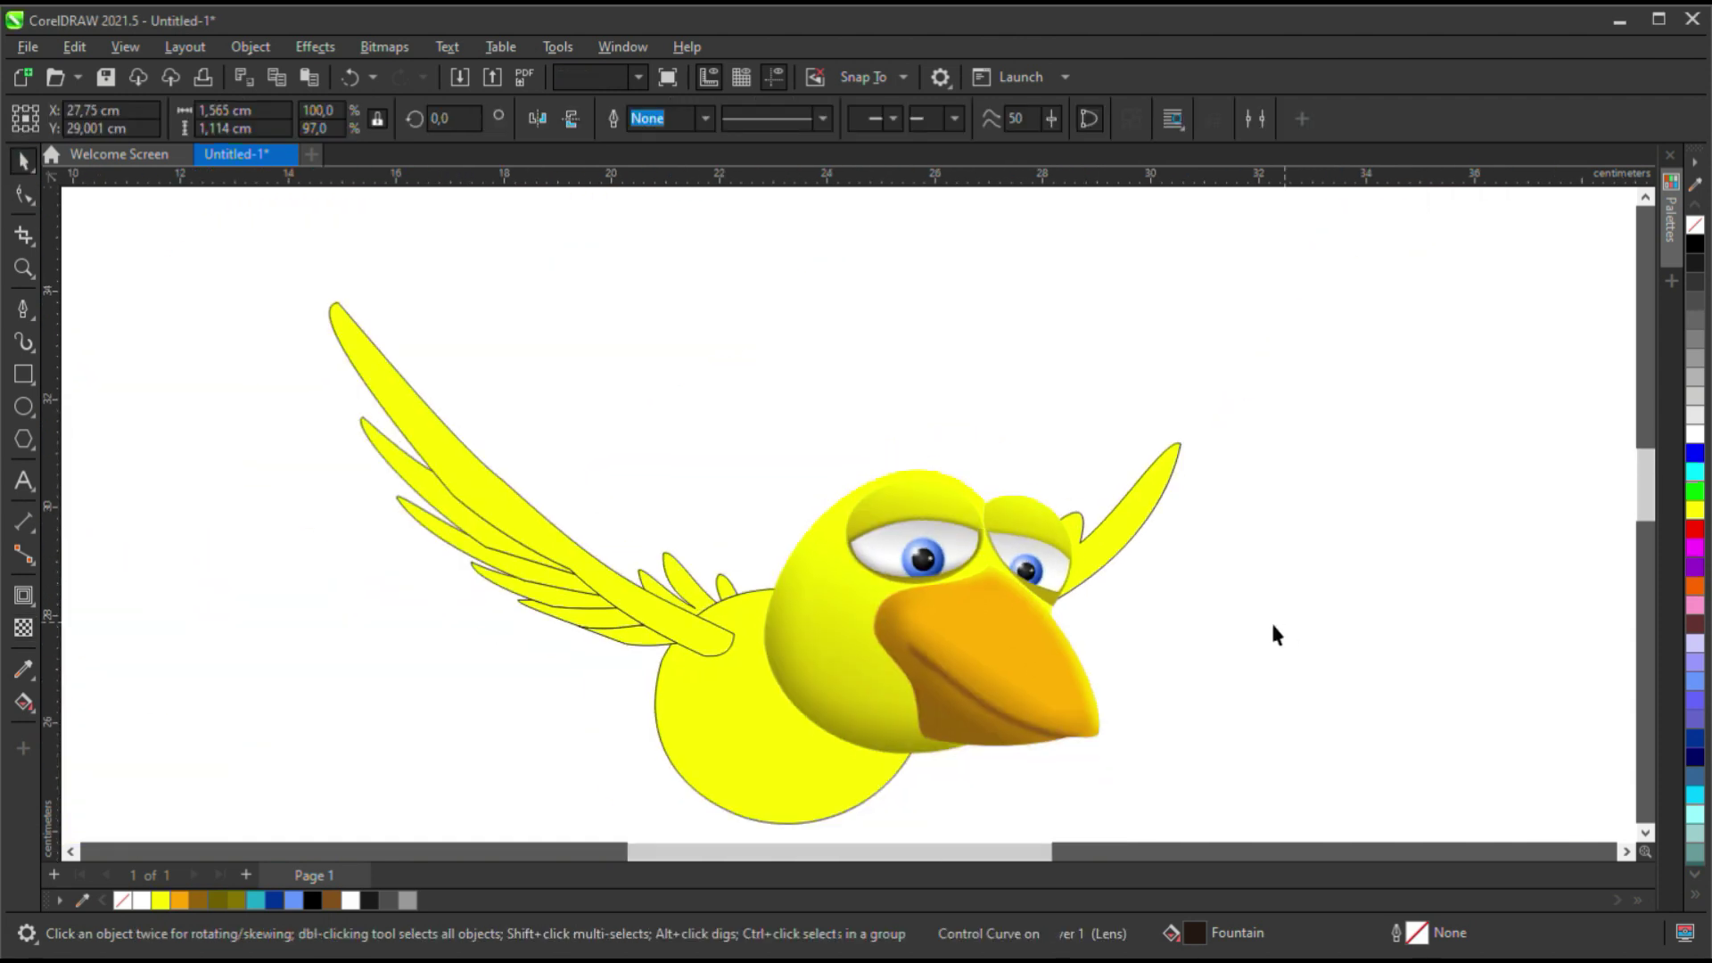
pyautogui.click(1132, 630)
pyautogui.scroll(-1, 1132, 631)
pyautogui.scroll(1, 1132, 630)
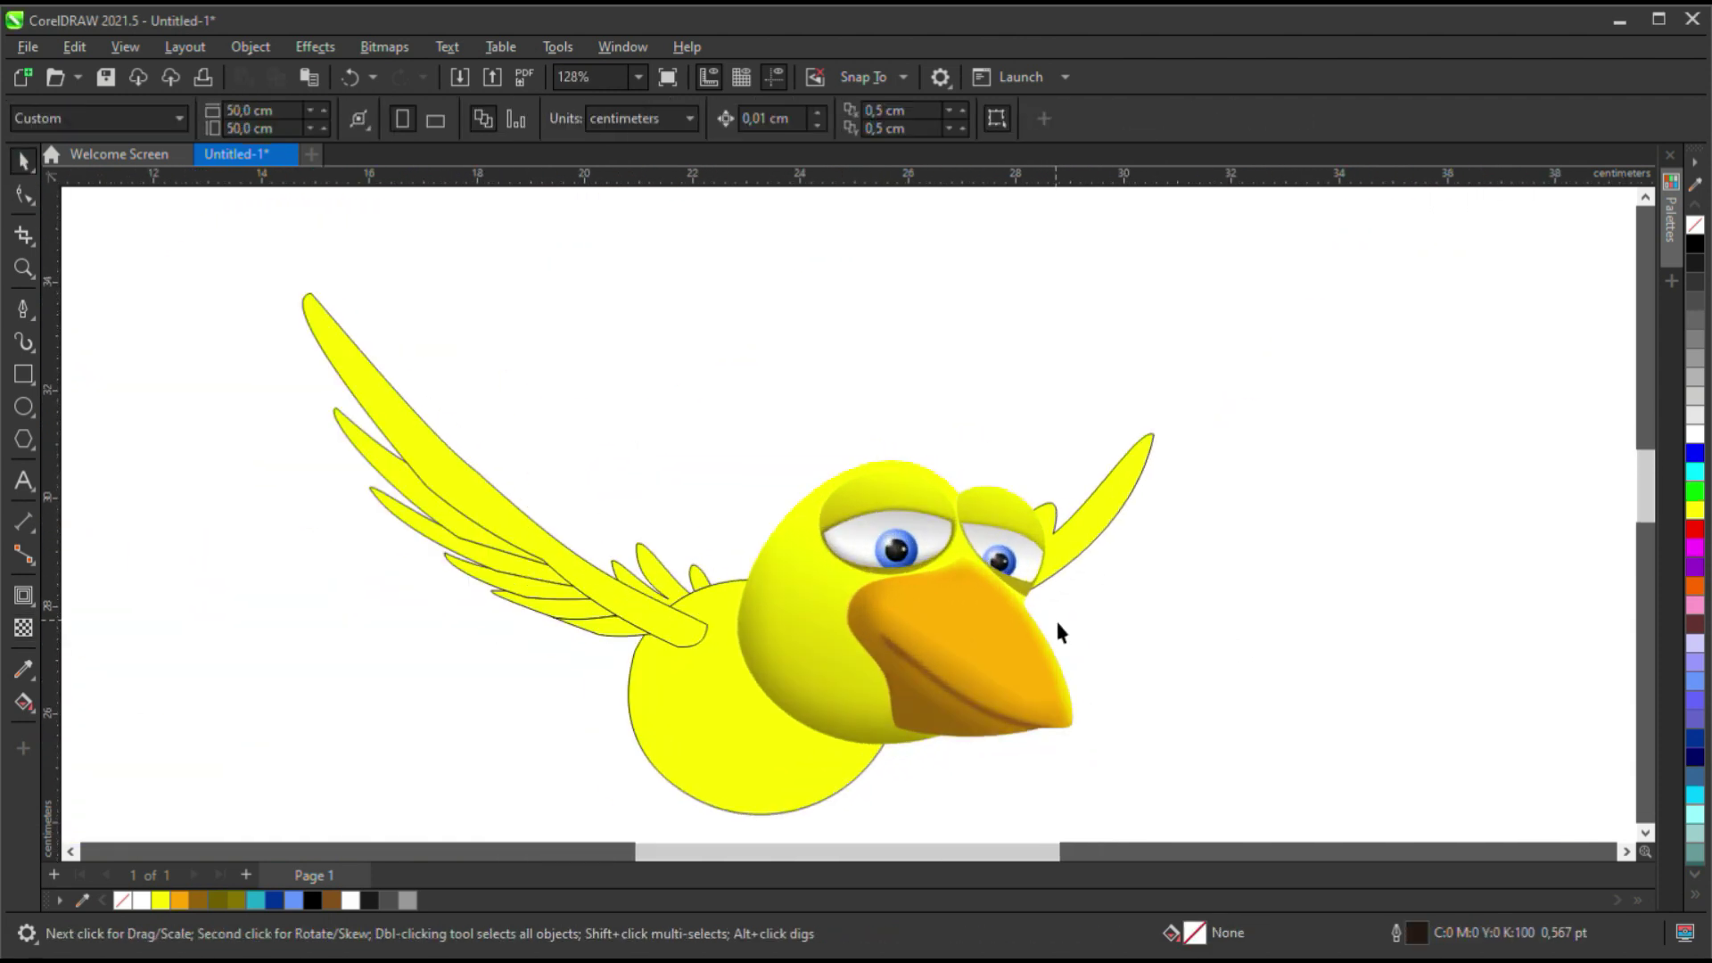
# Remove the outline of the small wing behind the head and trim a copy of it into thin edge slivers filled orange #FFA604.
pyautogui.click(1205, 499)
pyautogui.moveTo(1166, 514); pyautogui.dragTo(1349, 622)
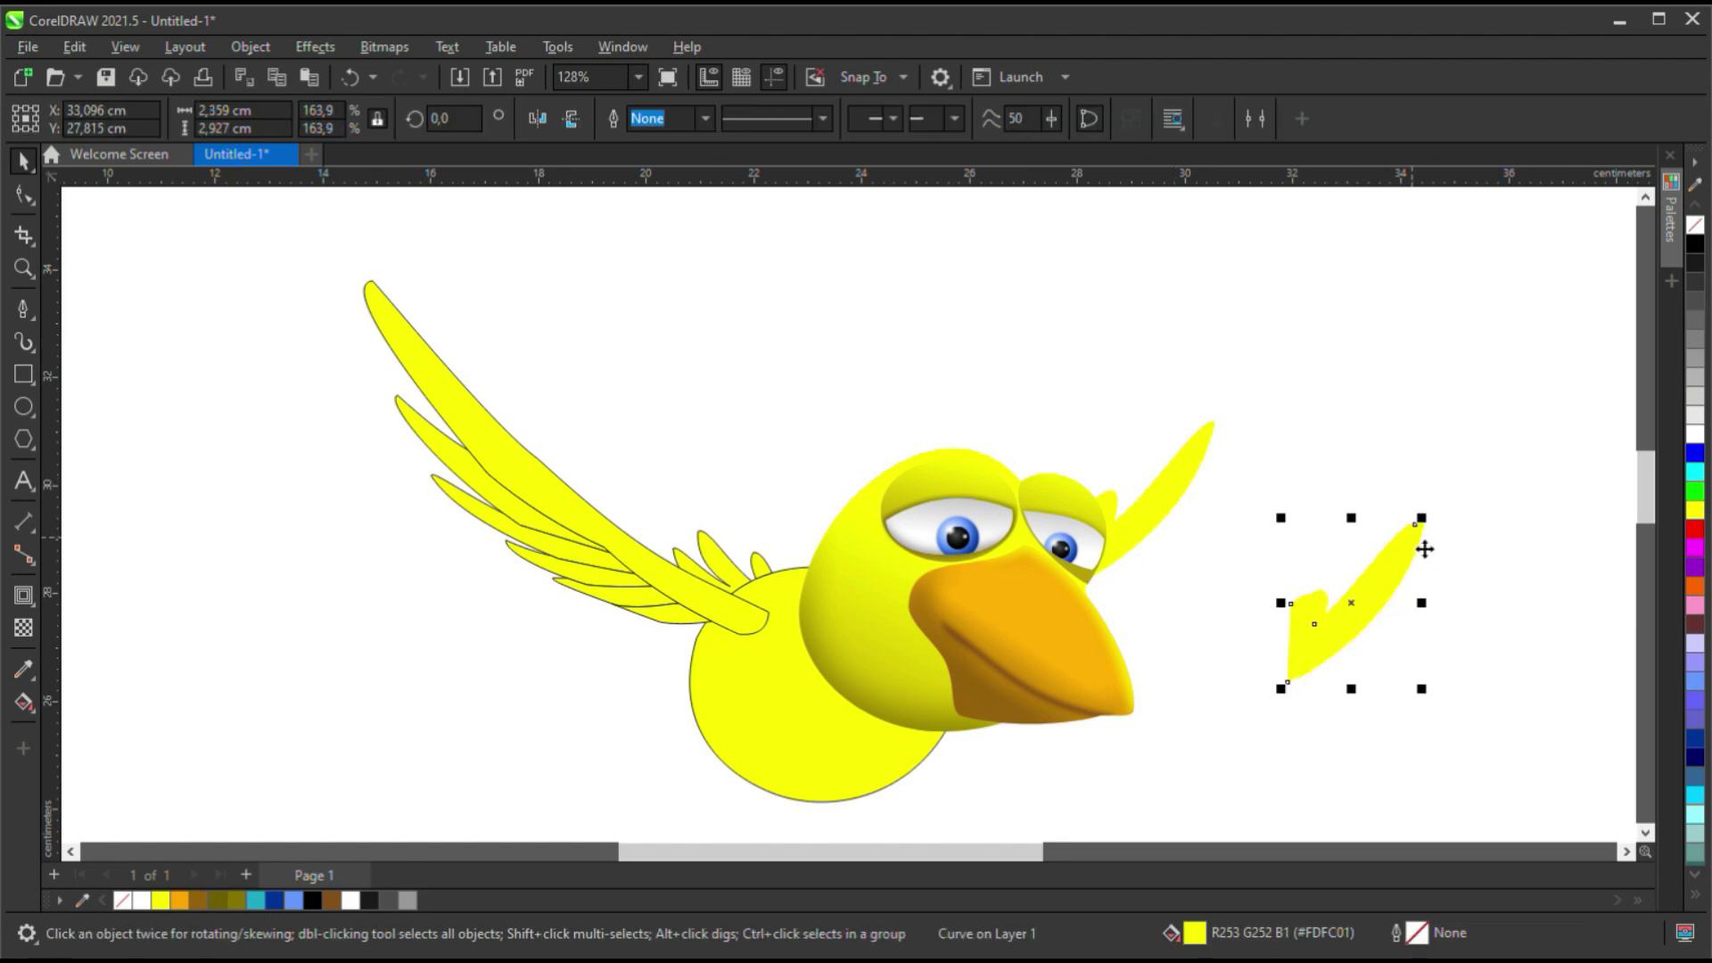
pyautogui.hotkey('ctrl', 'z')
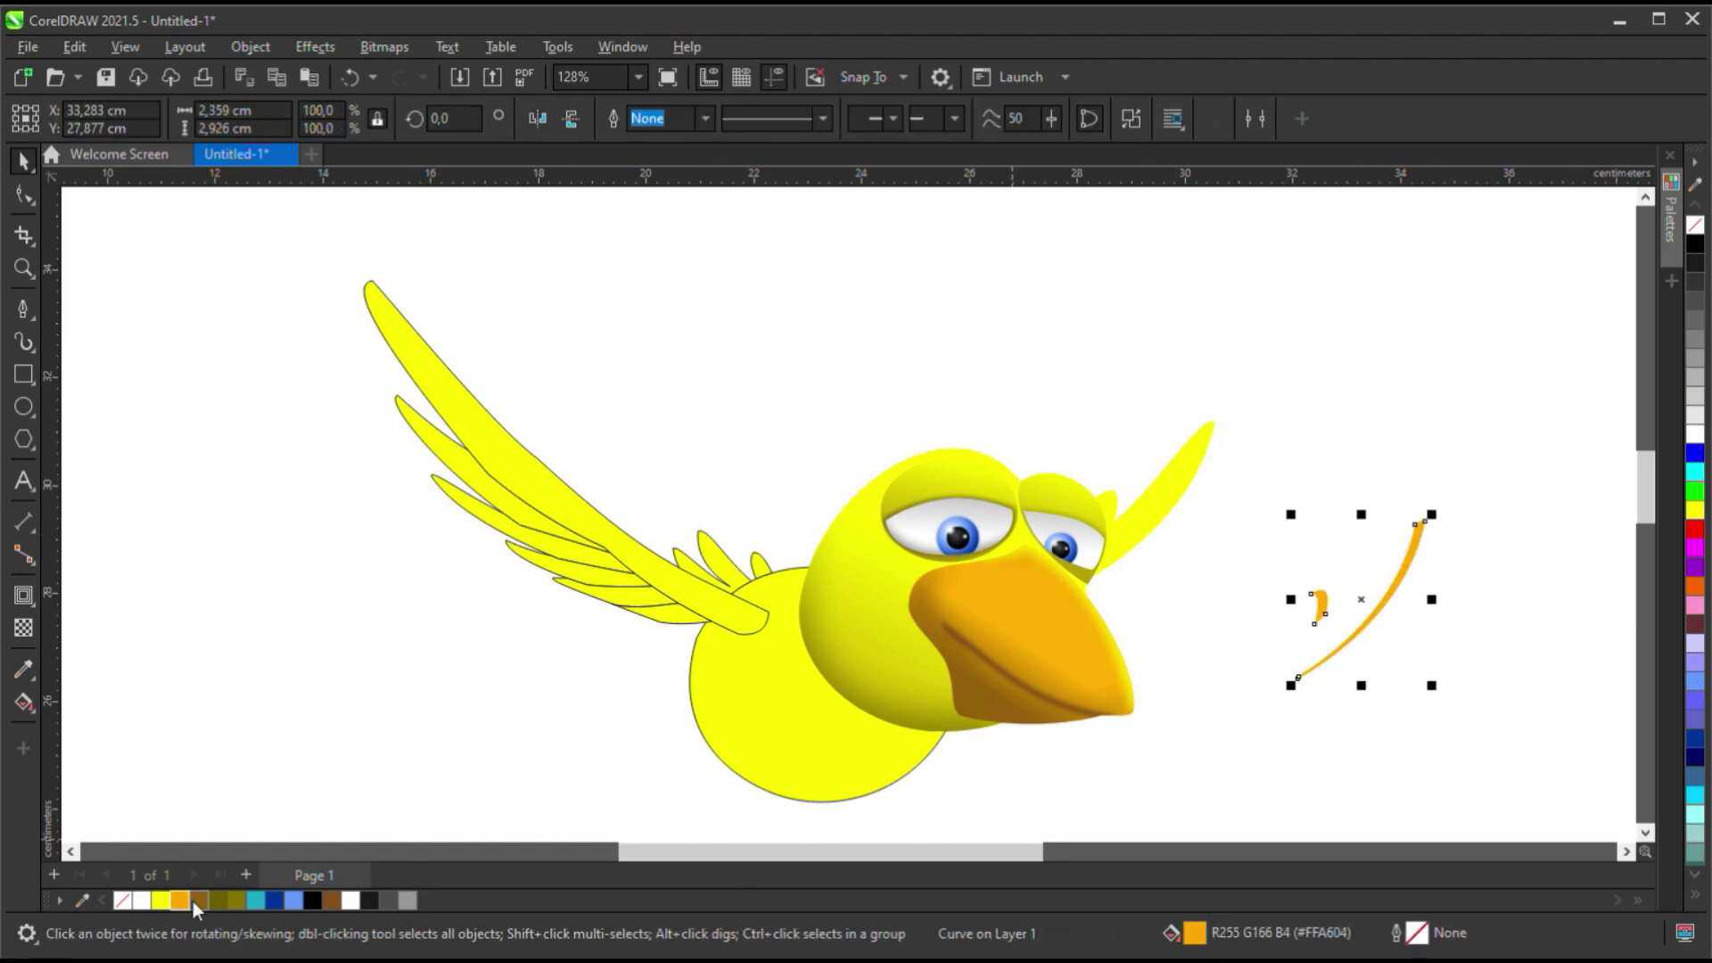
# Feather the wing's edge slivers, colour them olive #857402 and PowerClip them inside the small wing along its lower edge.
pyautogui.hotkey('ctrl', 'z')
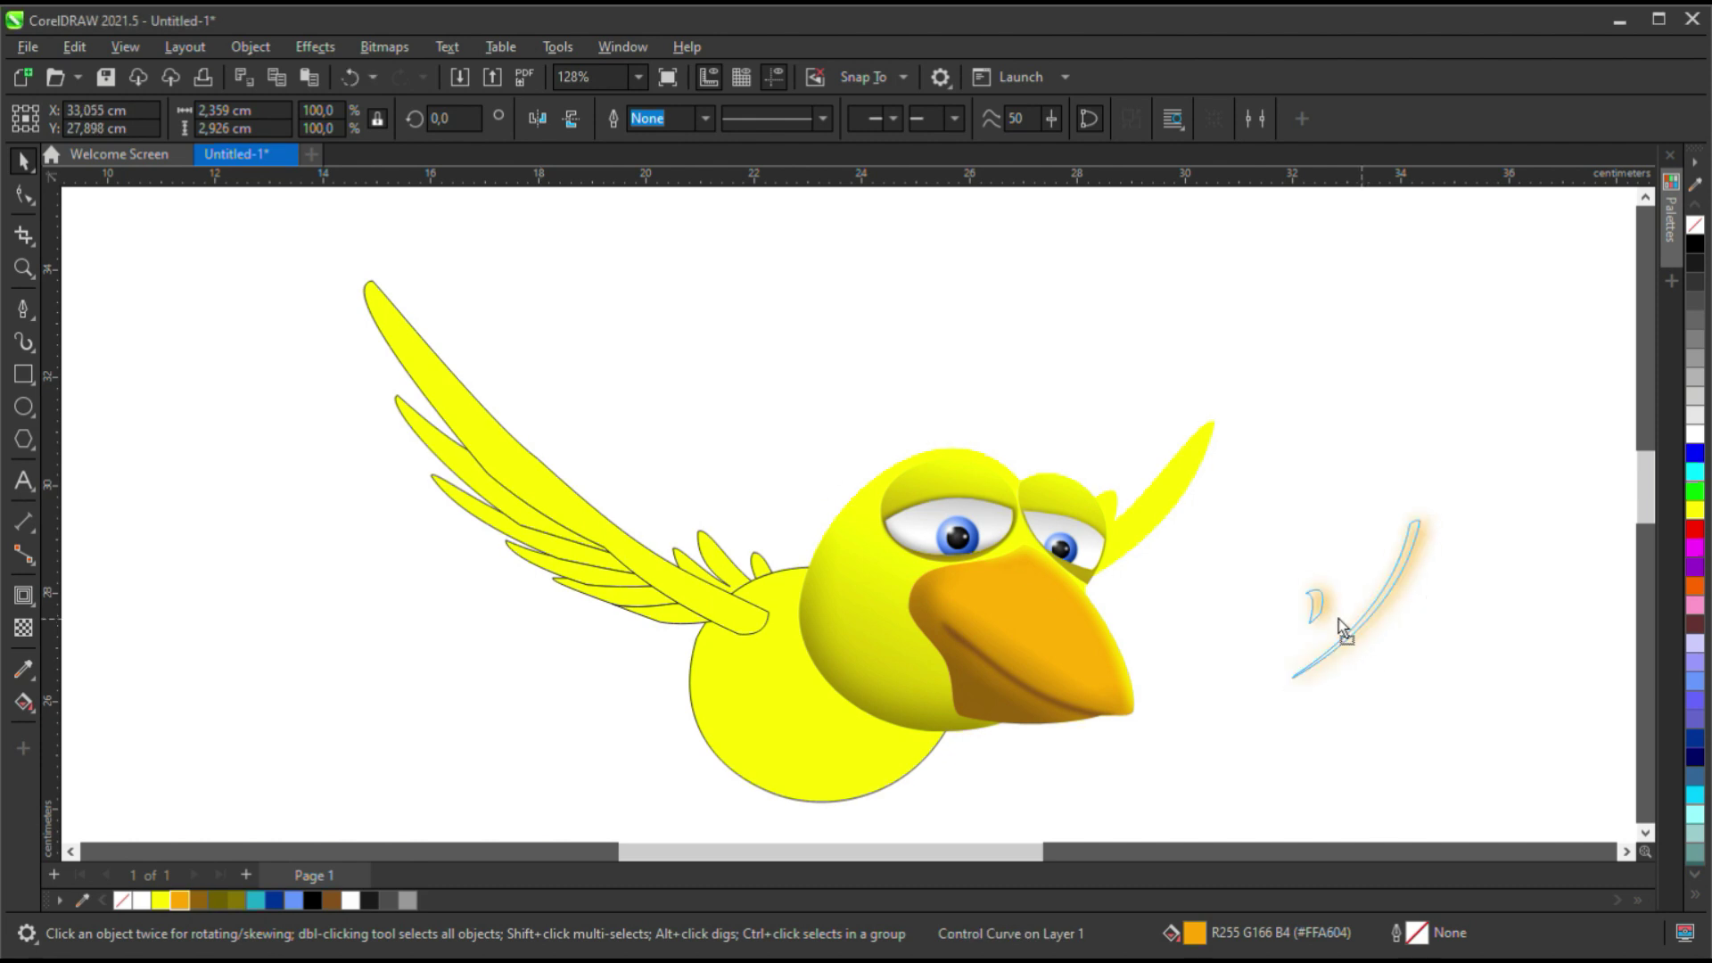
pyautogui.click(1158, 519)
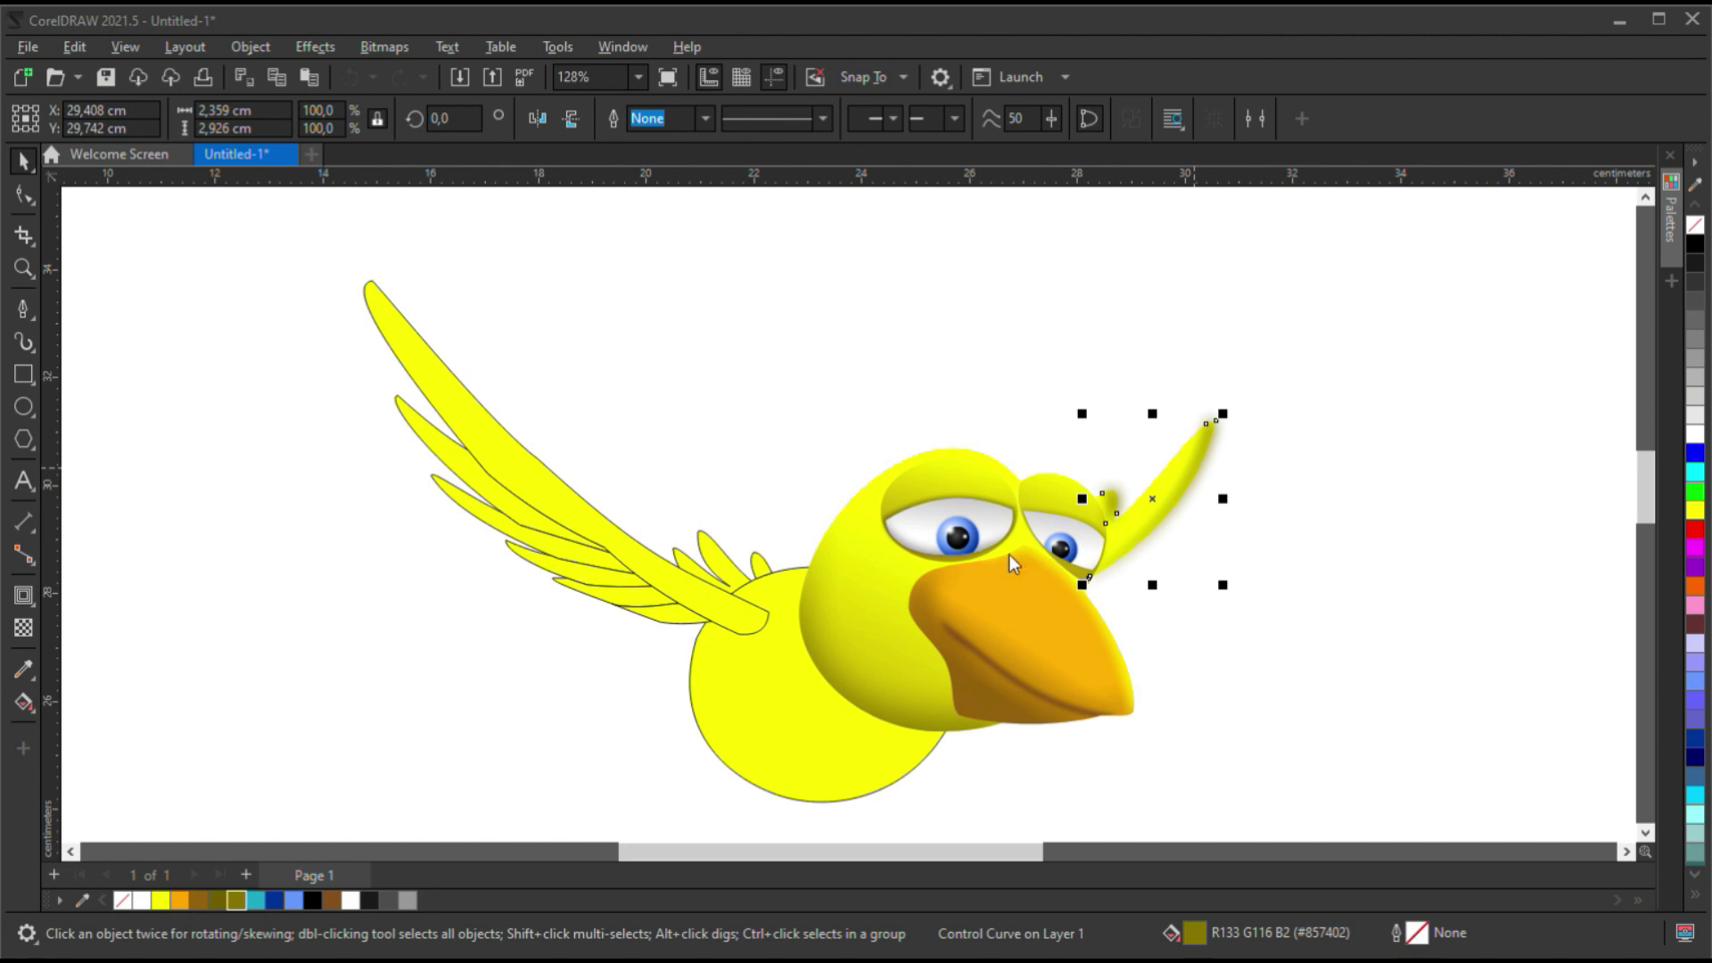
pyautogui.click(1254, 564)
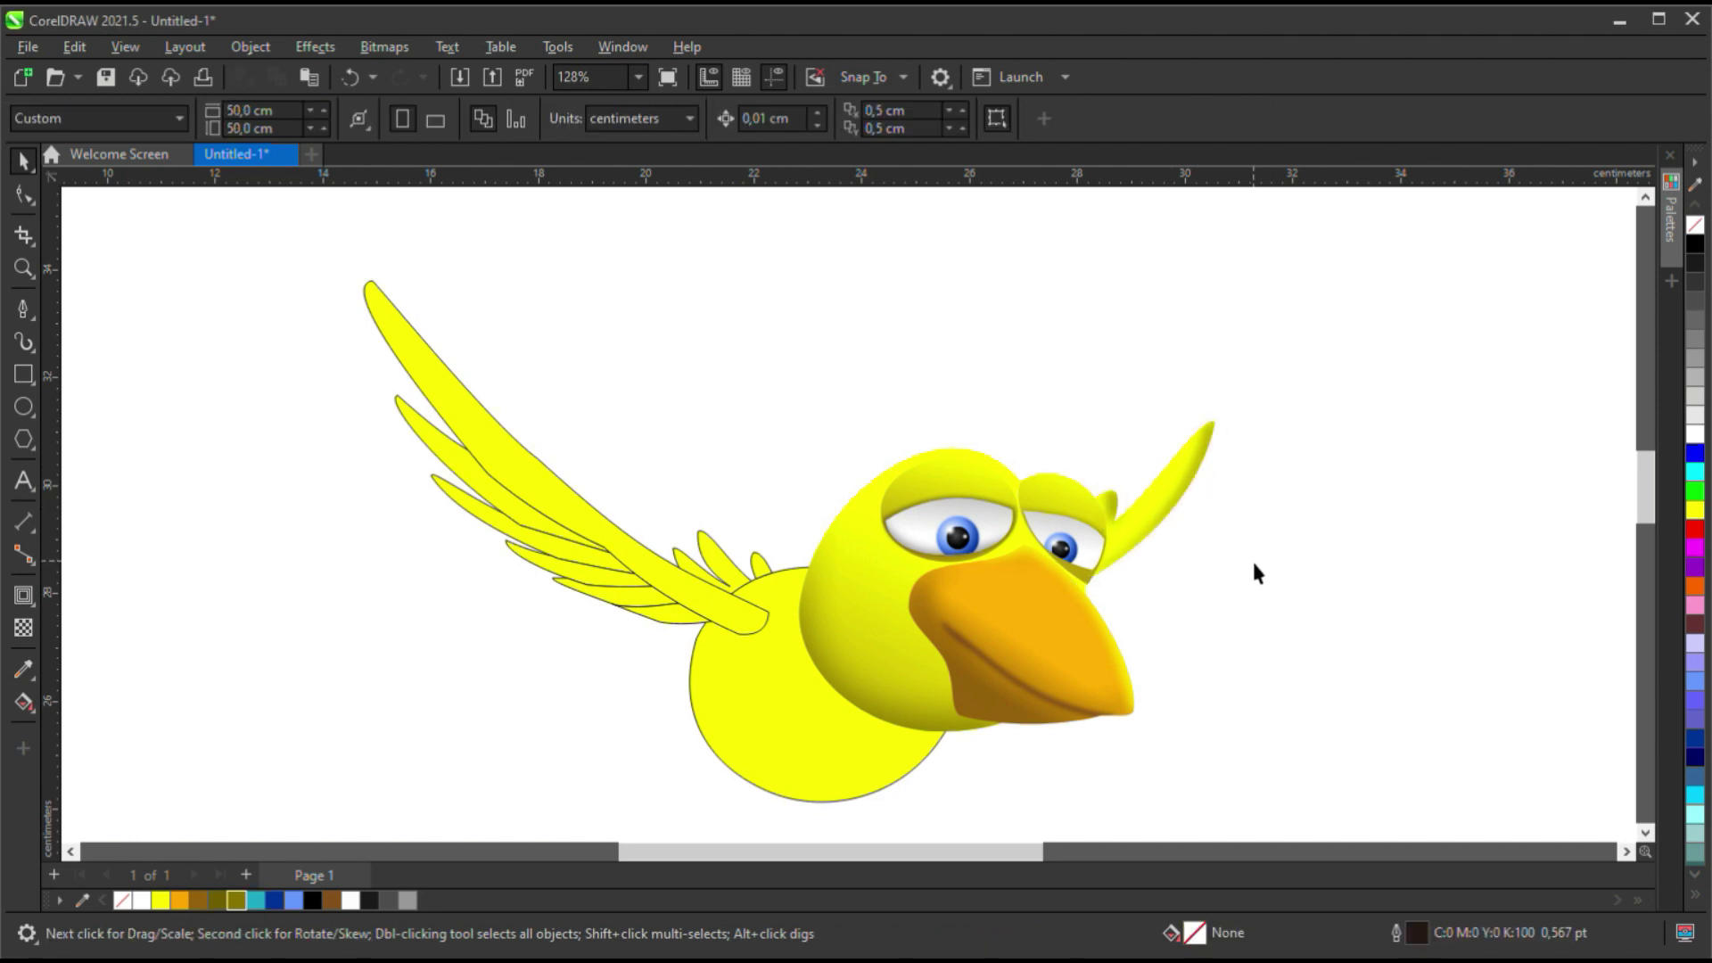
pyautogui.doubleClick(1156, 533)
pyautogui.click(1271, 559)
pyautogui.doubleClick(1099, 588)
pyautogui.click(1317, 583)
pyautogui.click(1317, 581)
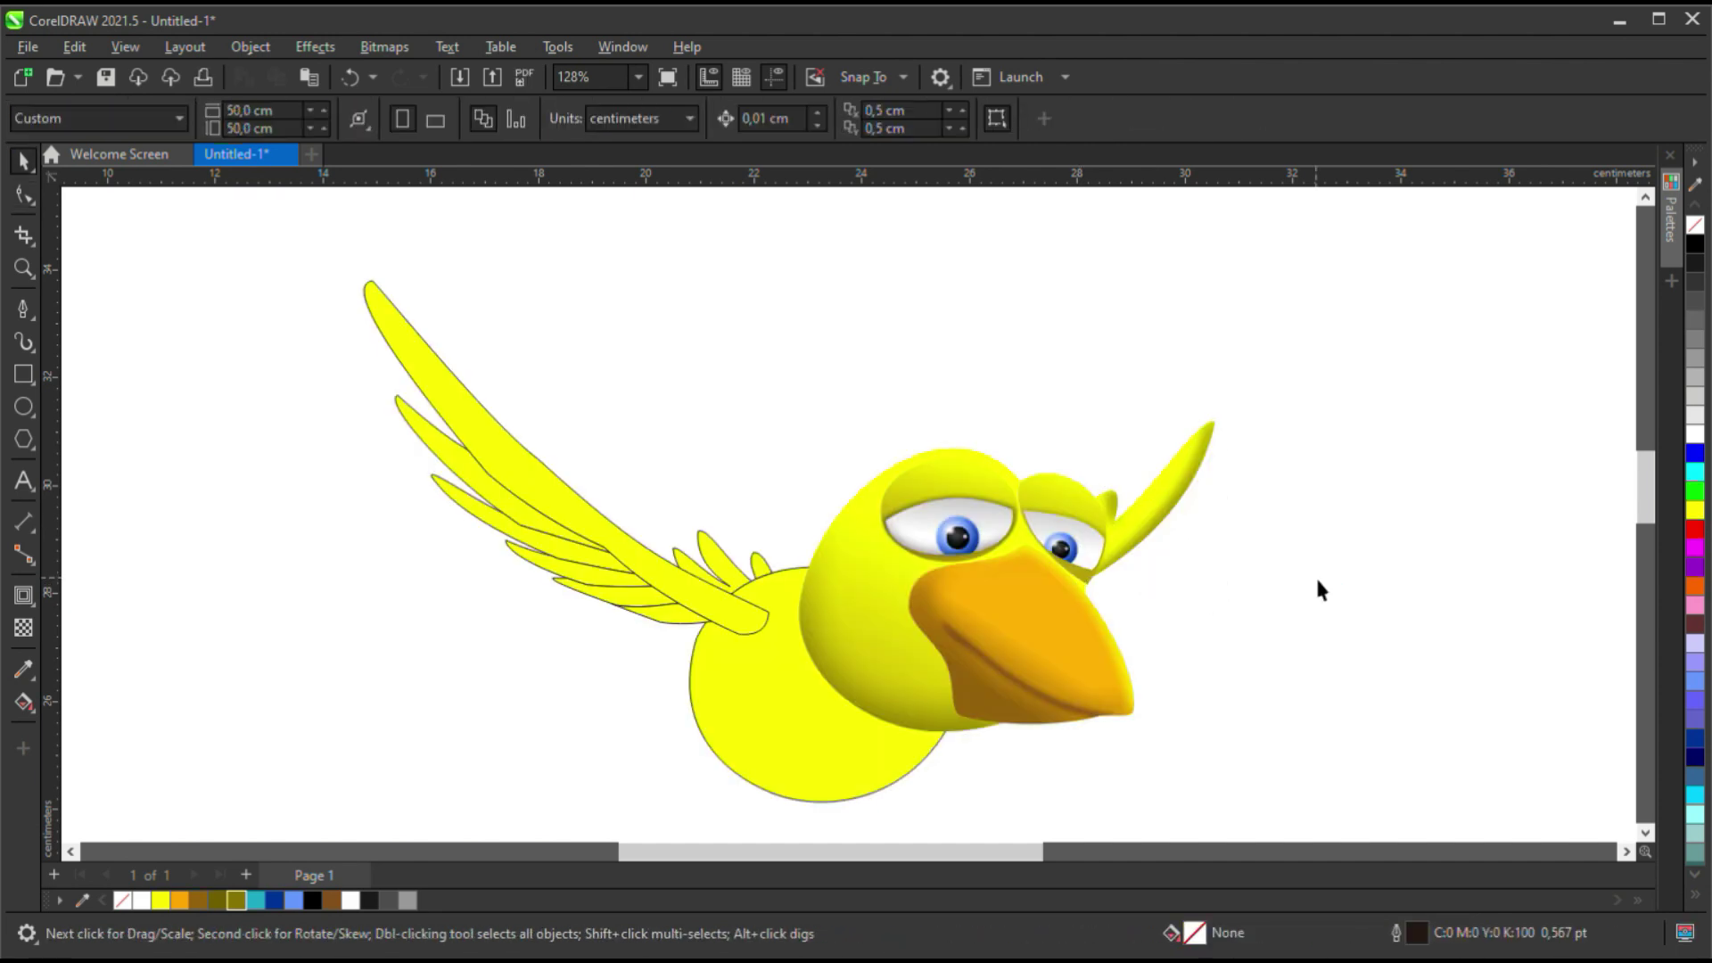
# Give the round body the yellow fountain fill without an outline and place a copy of it in the empty area beside the bird.
pyautogui.click(794, 725)
pyautogui.doubleClick(790, 737)
pyautogui.click(915, 706)
pyautogui.press('Escape')
pyautogui.click(803, 737)
pyautogui.moveTo(802, 738); pyautogui.dragTo(1397, 595)
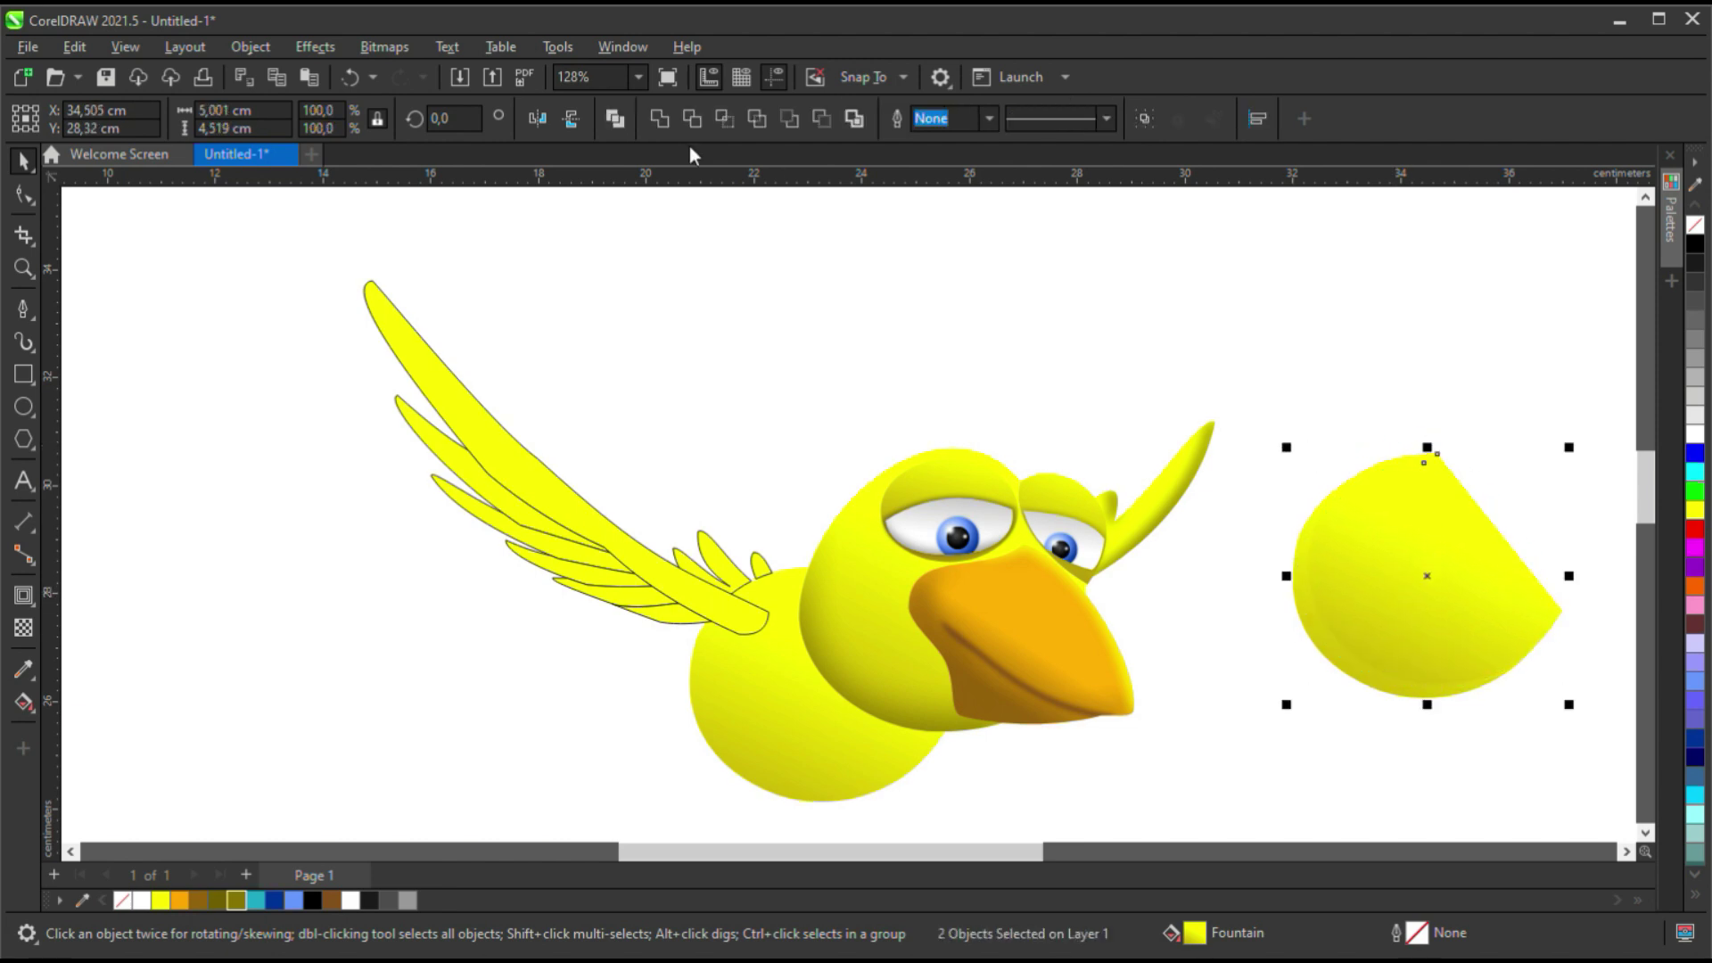
# Trim the body copies into a crescent, place it along the body's lower edge, feather it and colour it olive #857402.
pyautogui.press('Escape')
pyautogui.click(1319, 631)
pyautogui.moveTo(1278, 681)
pyautogui.mouseDown()
pyautogui.moveTo(1130, 761)
pyautogui.moveTo(782, 793)
pyautogui.moveTo(747, 768)
pyautogui.mouseUp()
pyautogui.press('F10')
pyautogui.scroll(-1, 923, 758)
pyautogui.moveTo(806, 714); pyautogui.dragTo(796, 708)
pyautogui.press('space')
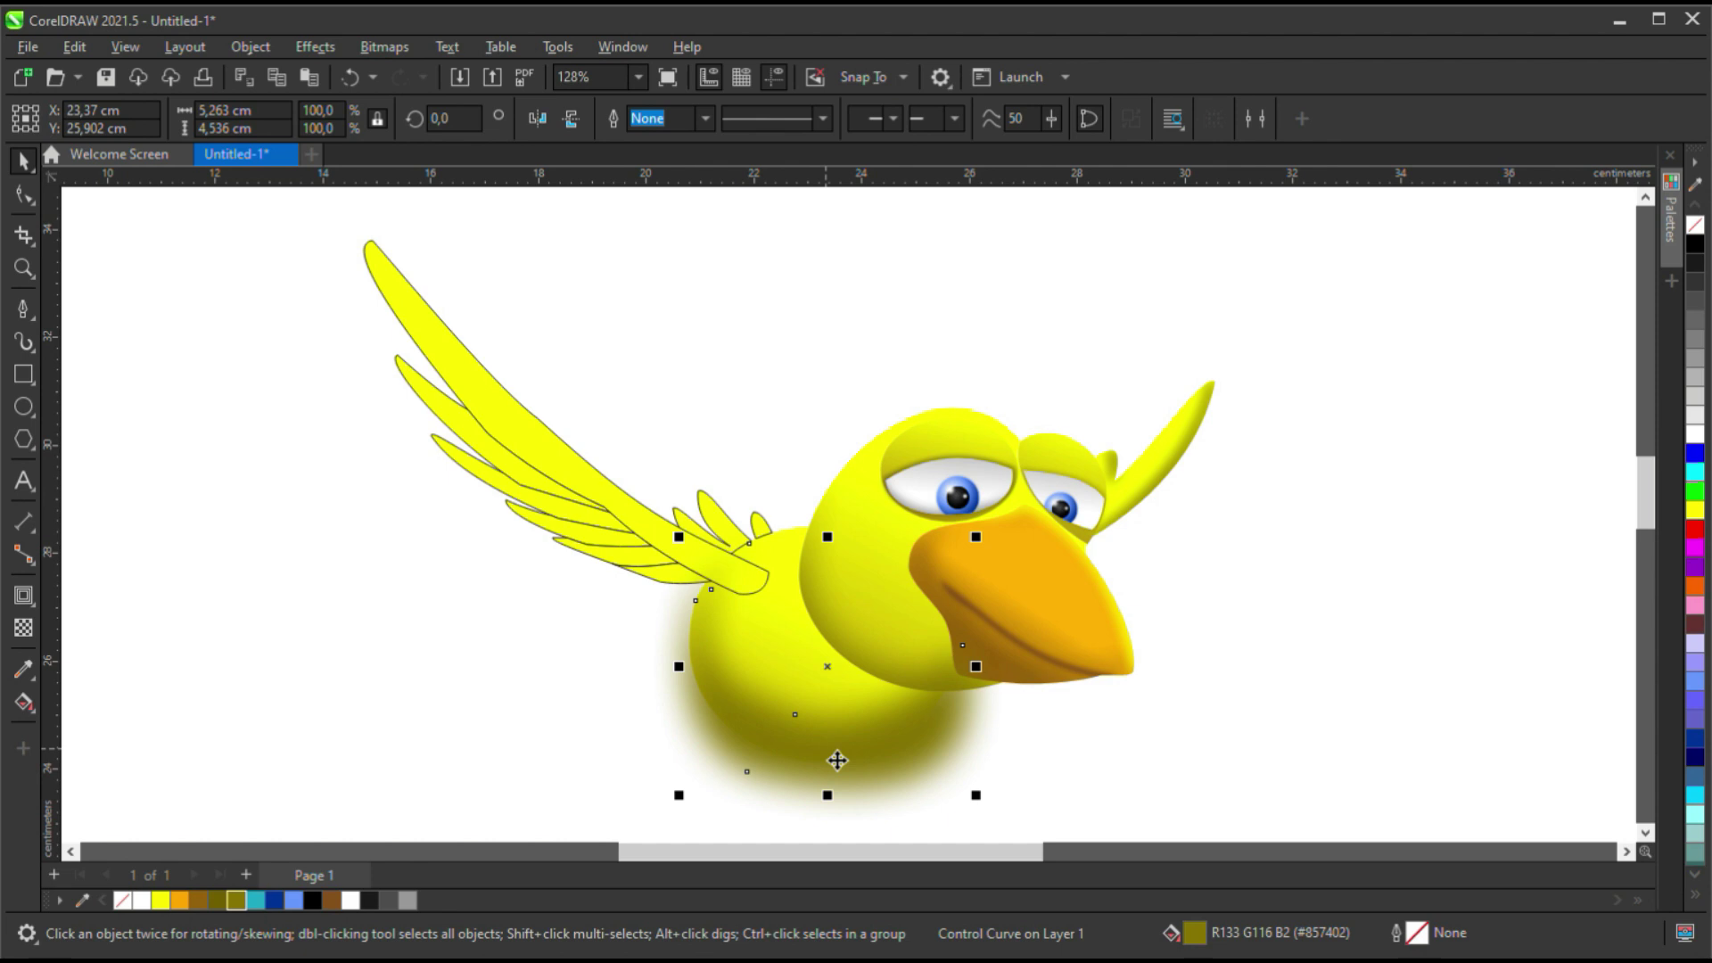
# PowerClip the olive crescent inside the body and redirect the body's fountain fill from upper area to lower edge.
pyautogui.click(794, 654)
pyautogui.click(802, 676)
pyautogui.press('g')
pyautogui.moveTo(814, 548); pyautogui.dragTo(703, 769)
pyautogui.press('space')
pyautogui.click(910, 754)
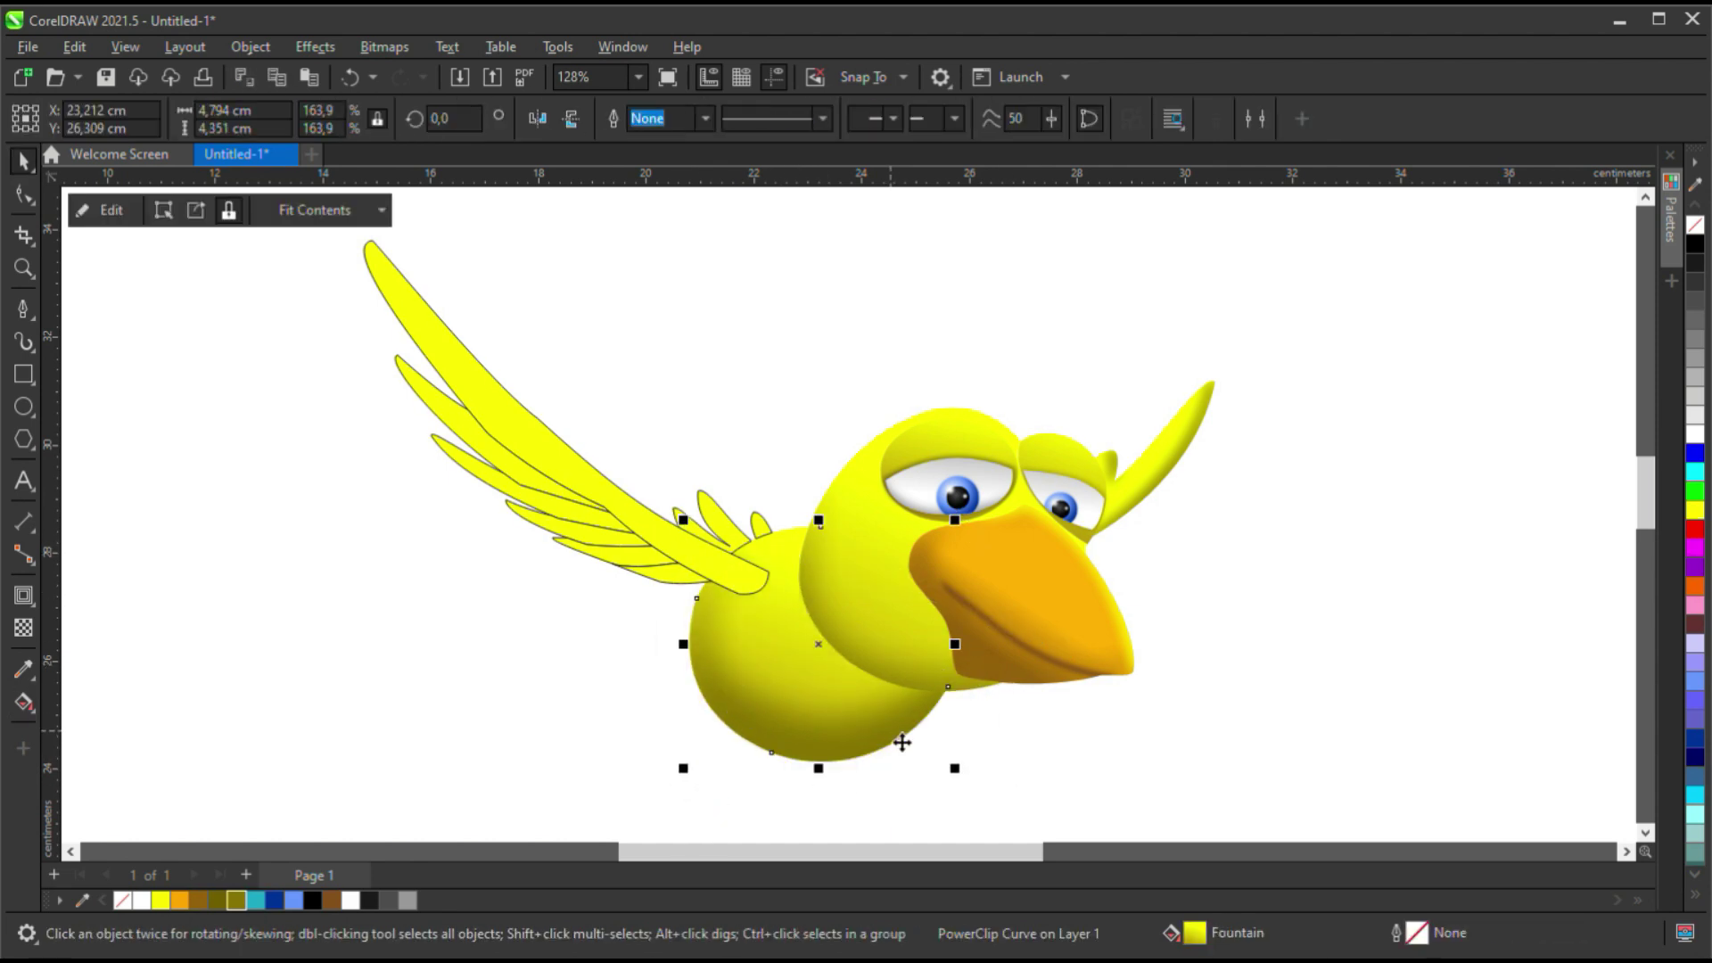
# Inside the body's PowerClip, add a lower, darker olive #6F5F00 copy of the crescent shadow and reshape it with the Shape tool.
pyautogui.keyDown('ctrl'); pyautogui.click(908, 751); pyautogui.keyUp('ctrl')
pyautogui.click(907, 752)
pyautogui.press('Tab')
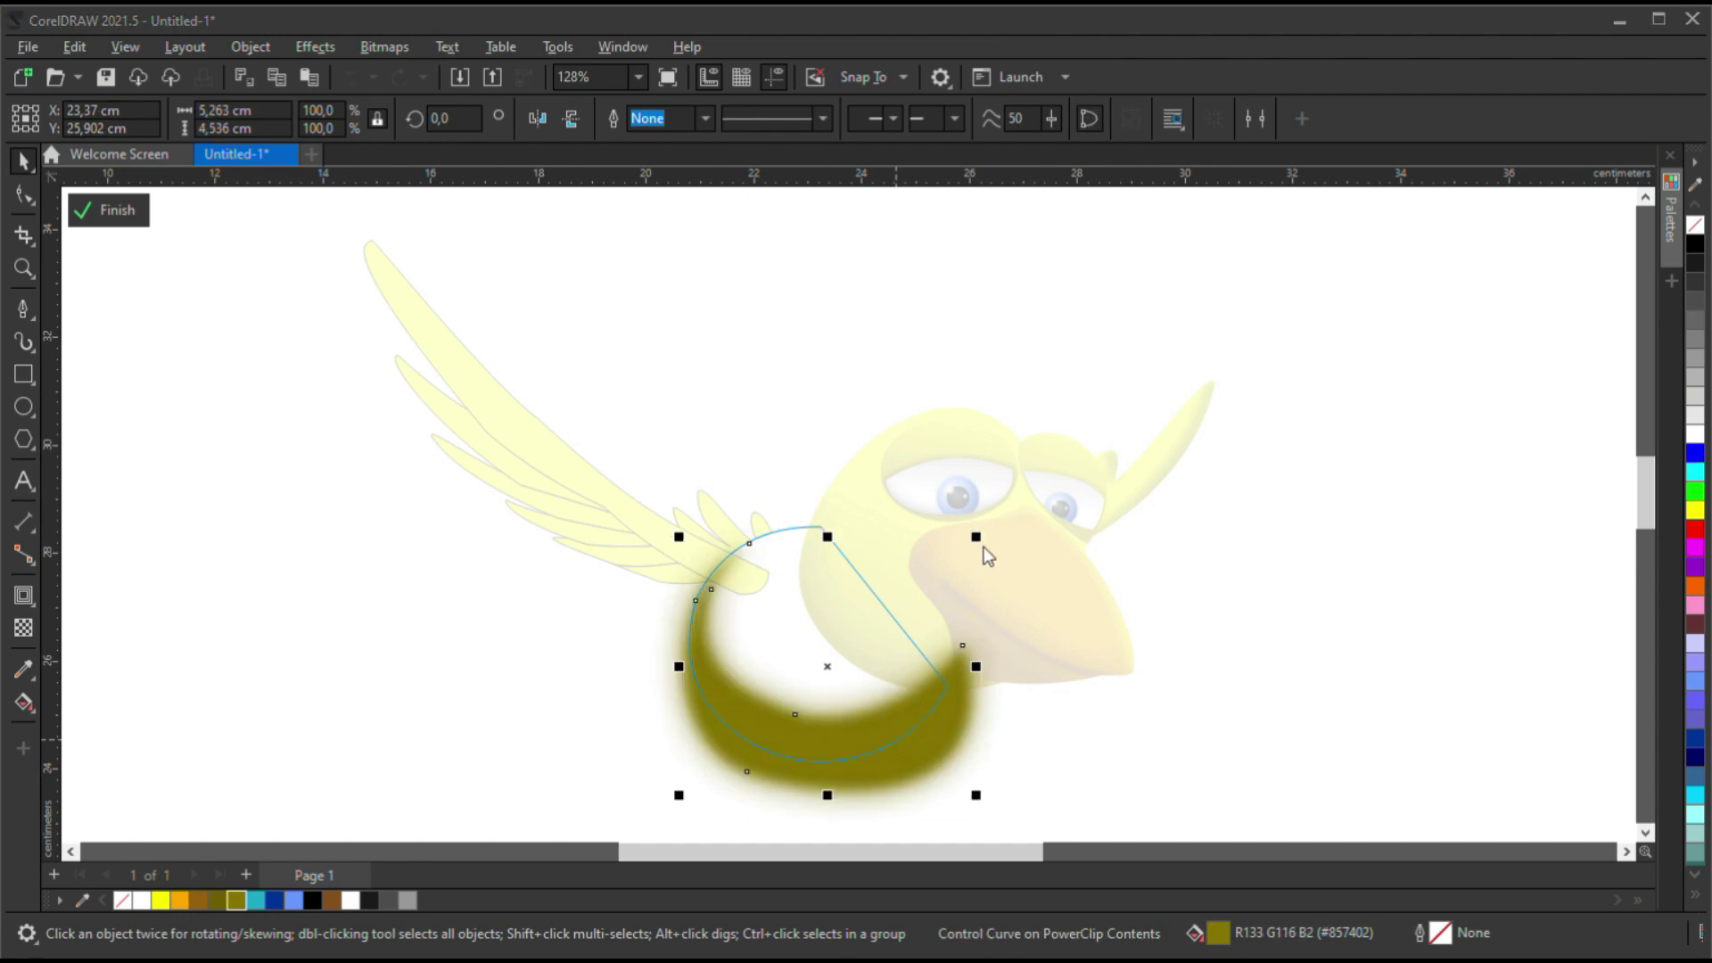
pyautogui.click(787, 799)
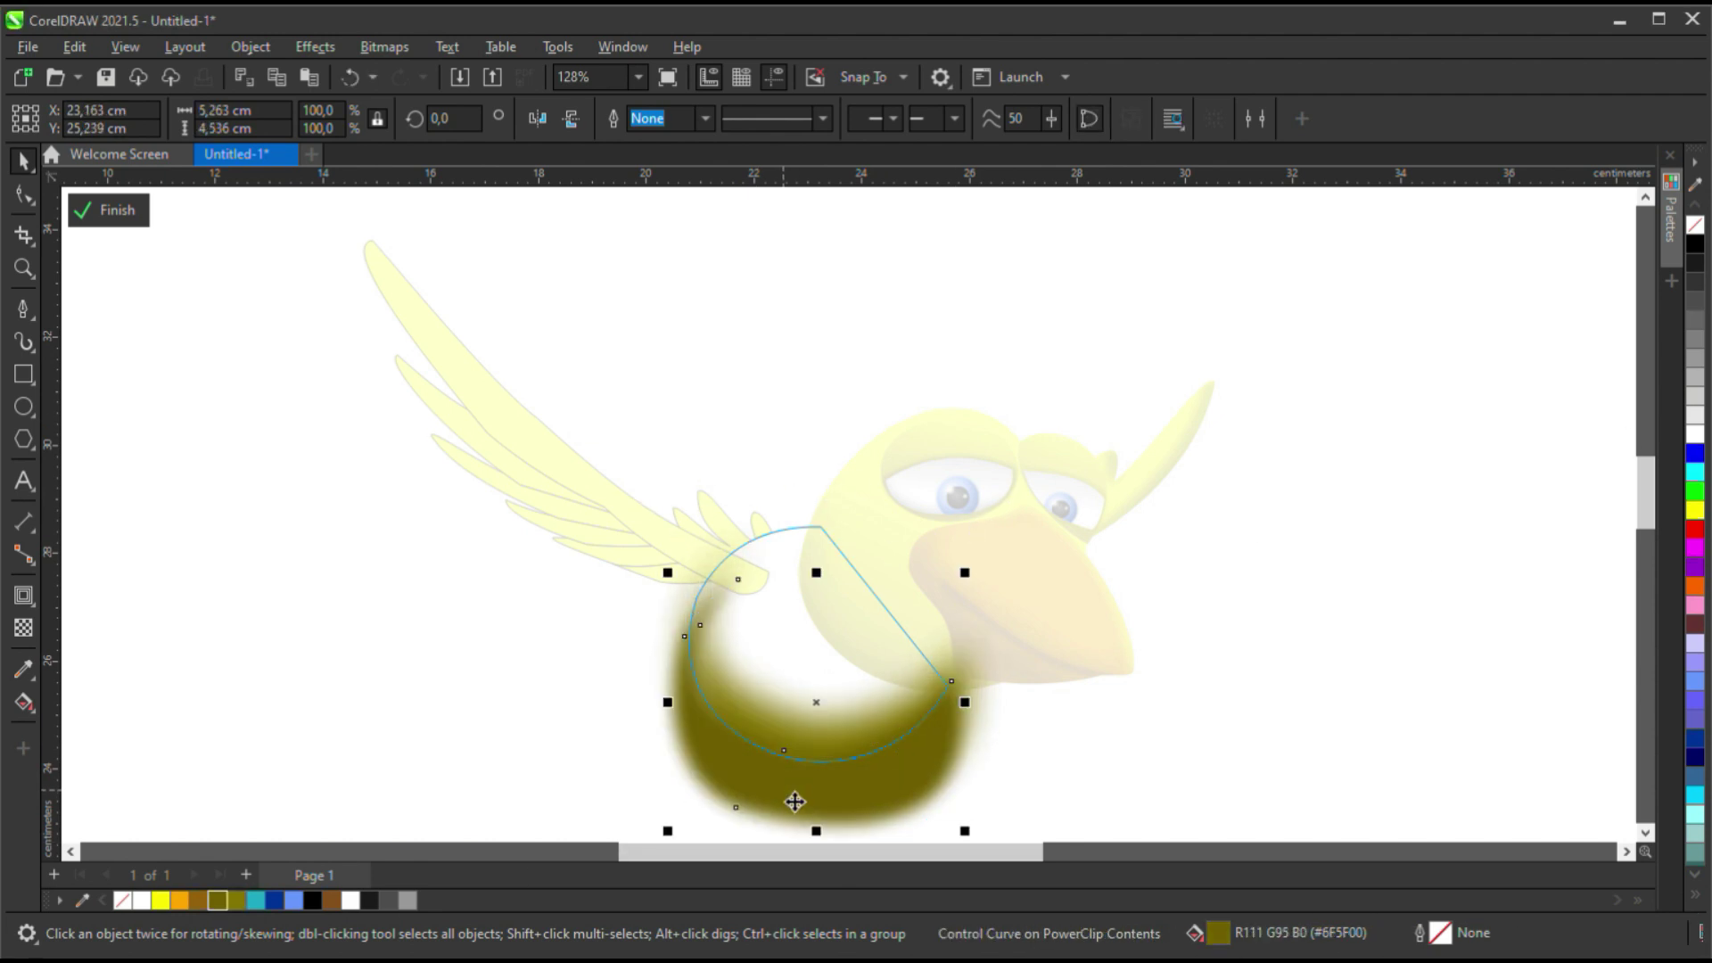
pyautogui.press('F10')
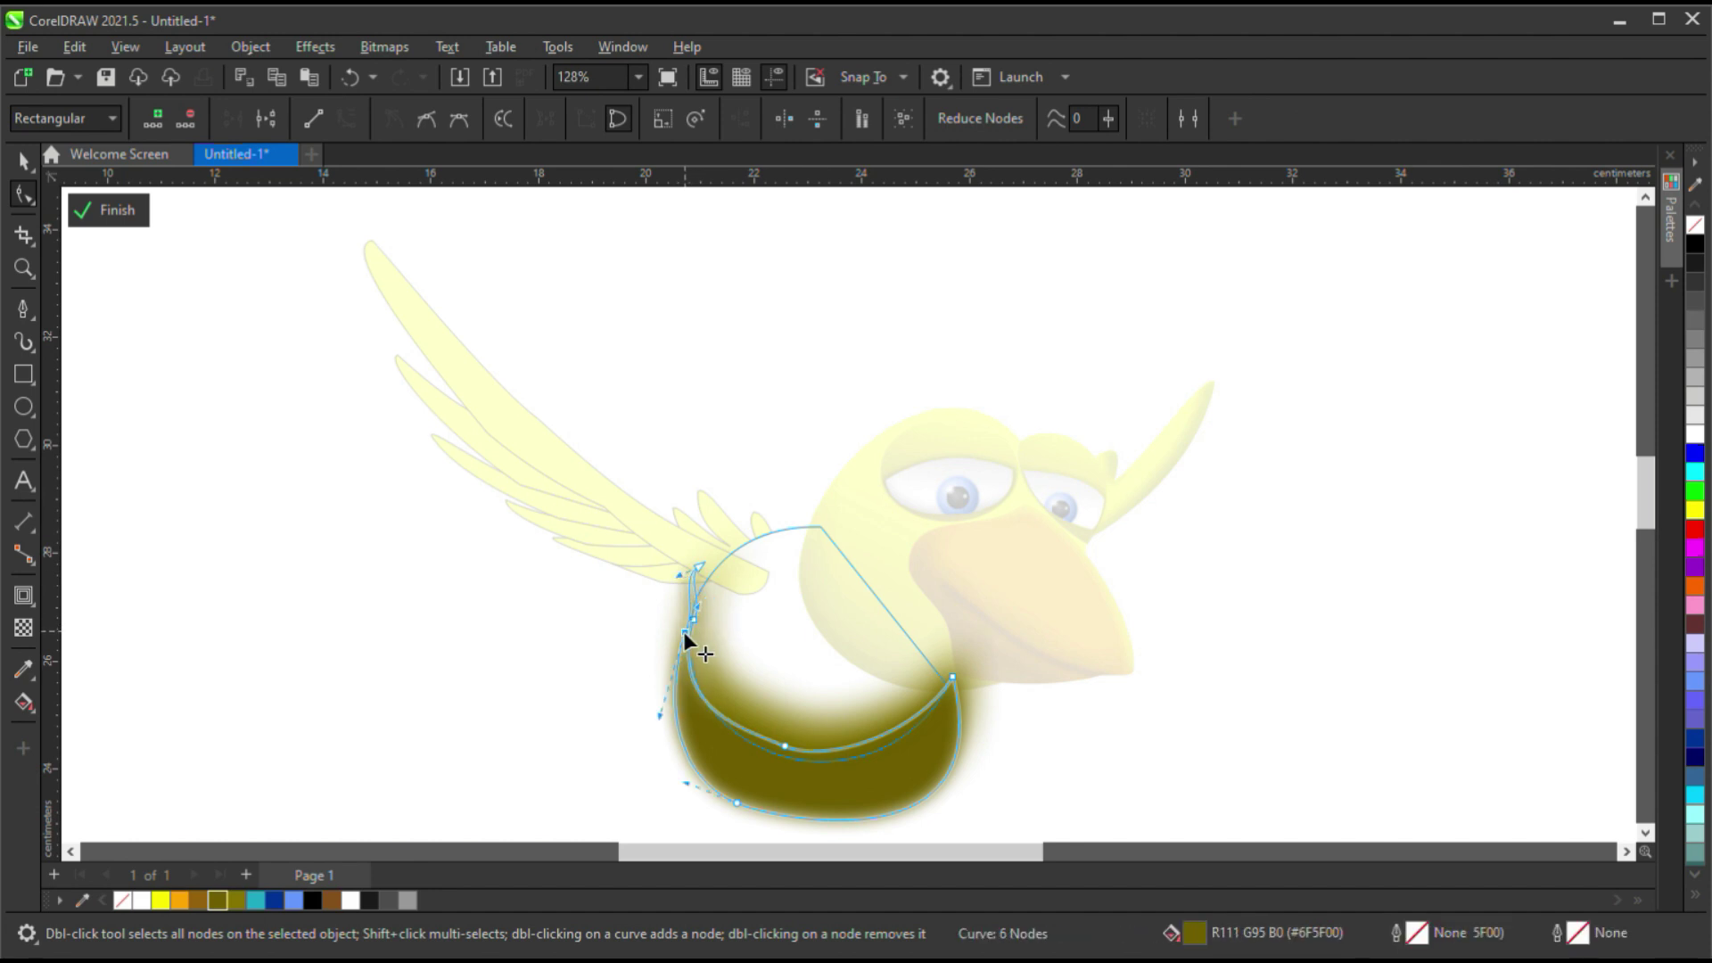
pyautogui.click(866, 787)
pyautogui.click(1118, 745)
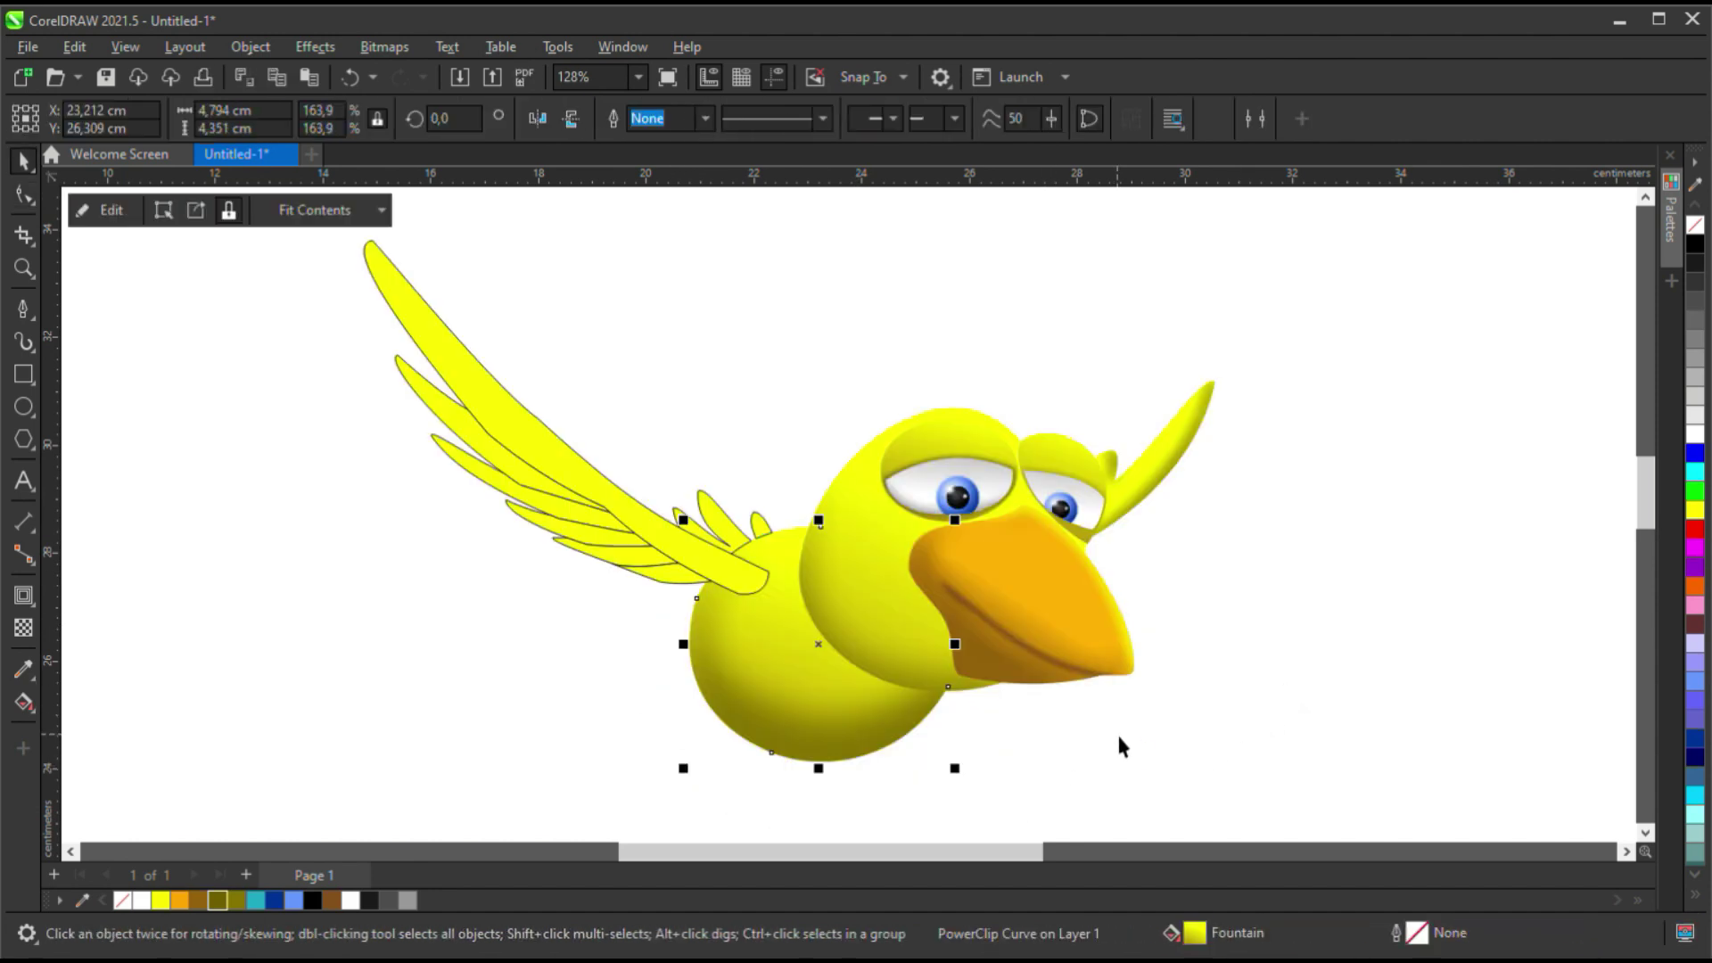
# Draw an outline-free shadow shape along the head's lower edge, feather it in dark olive #6F5F00 and PowerClip it inside the body.
pyautogui.press('Escape')
pyautogui.press('F5')
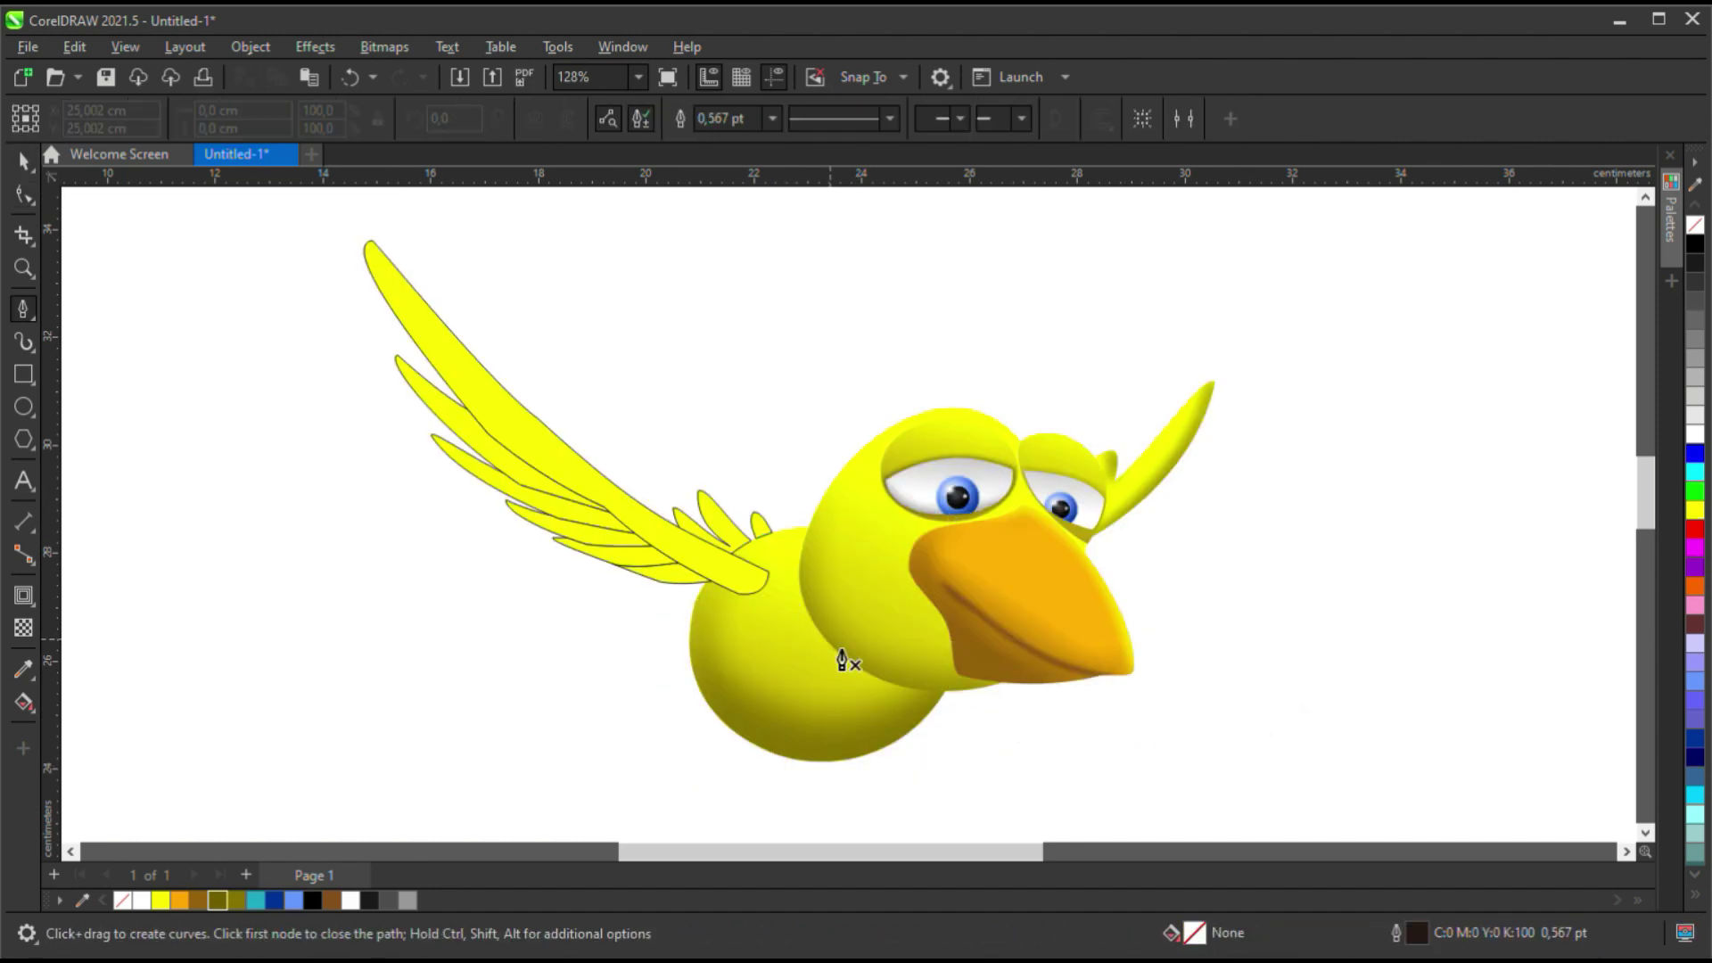
pyautogui.click(975, 712)
pyautogui.press('F10')
pyautogui.click(863, 607)
pyautogui.moveTo(947, 691); pyautogui.dragTo(835, 676)
pyautogui.click(1696, 241)
pyautogui.press('space')
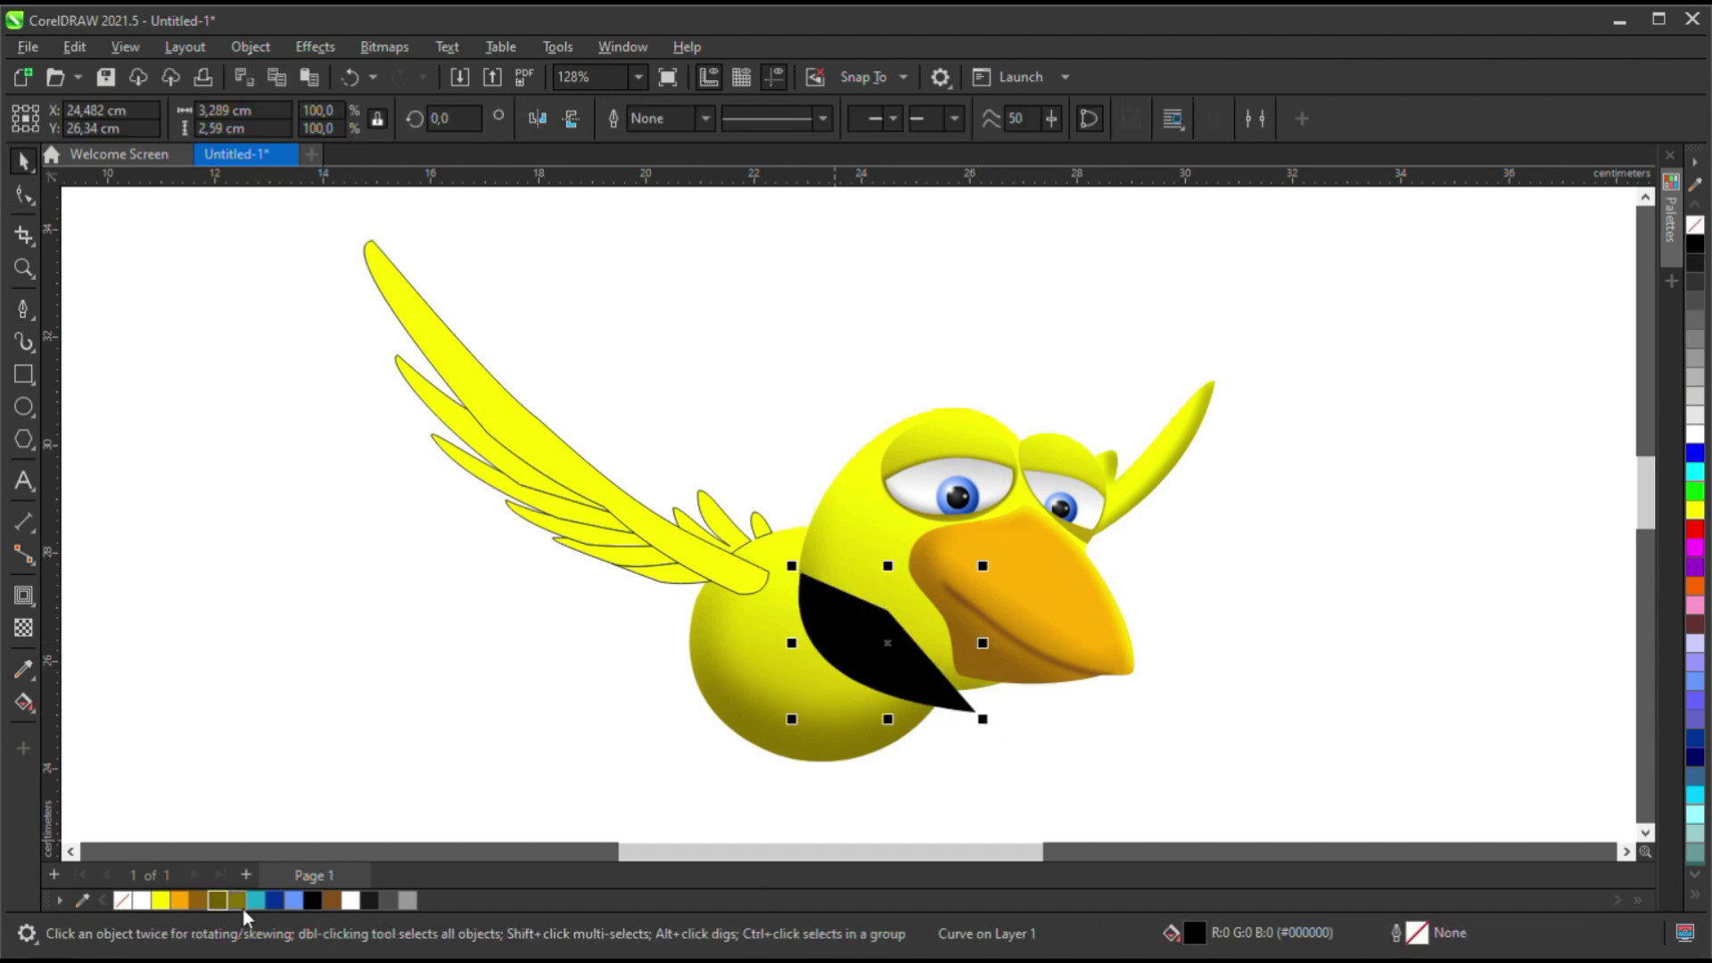
pyautogui.click(236, 901)
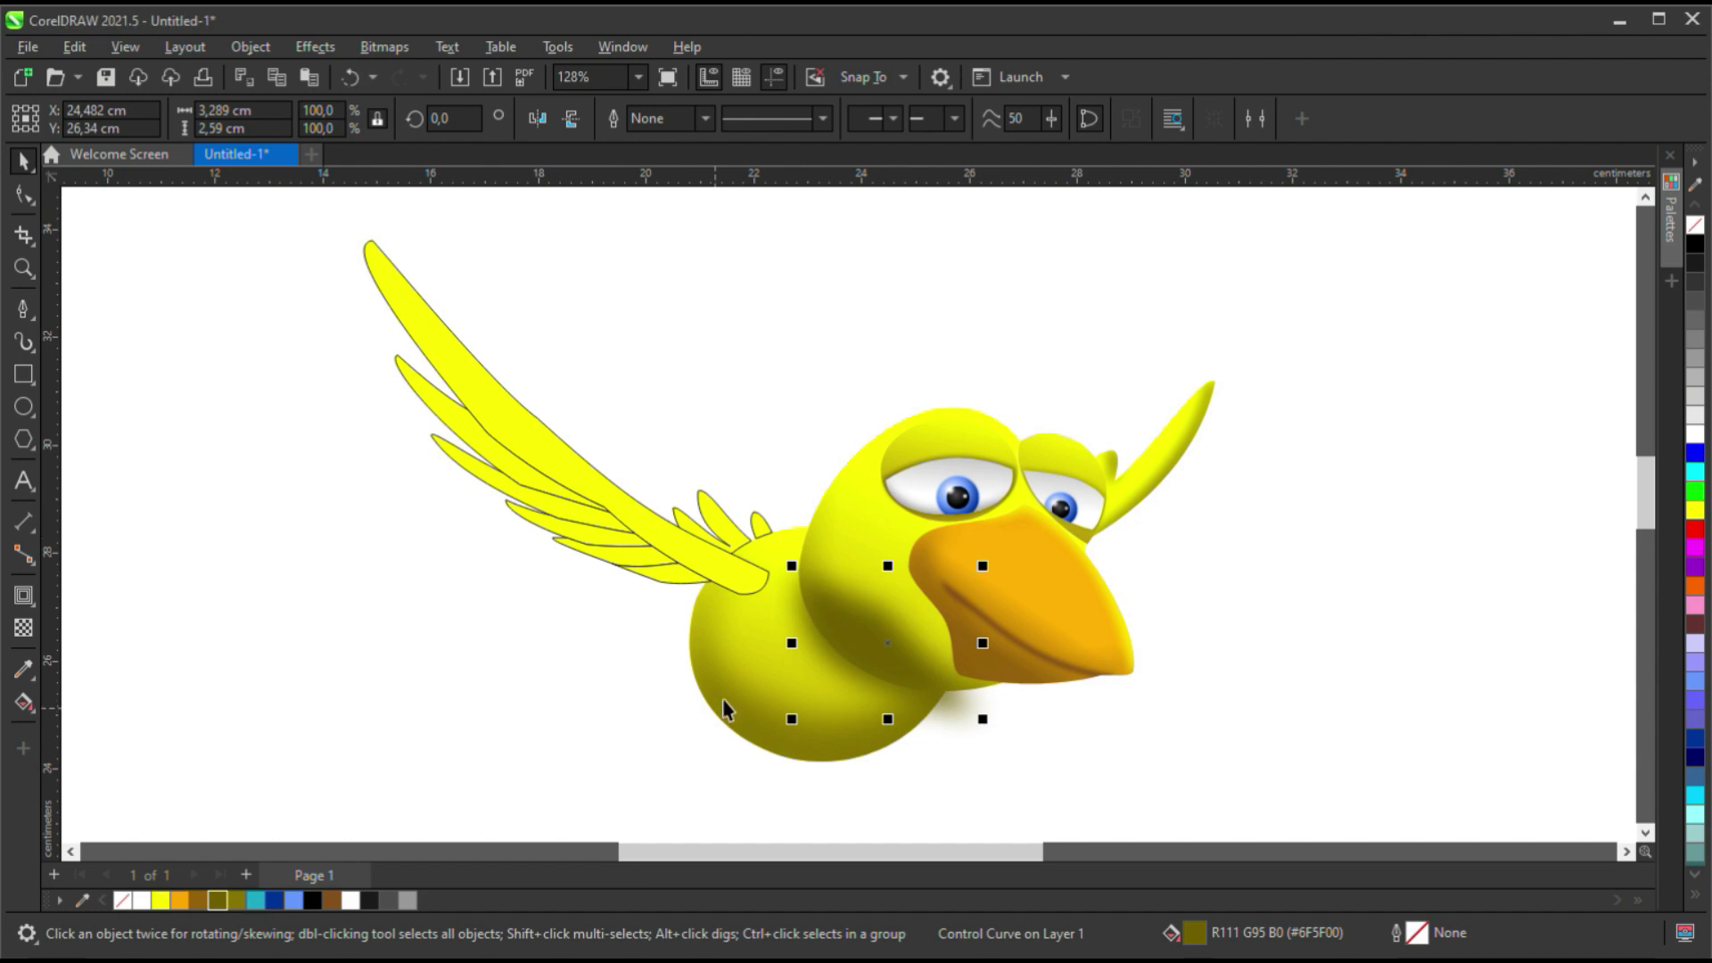
pyautogui.click(1068, 733)
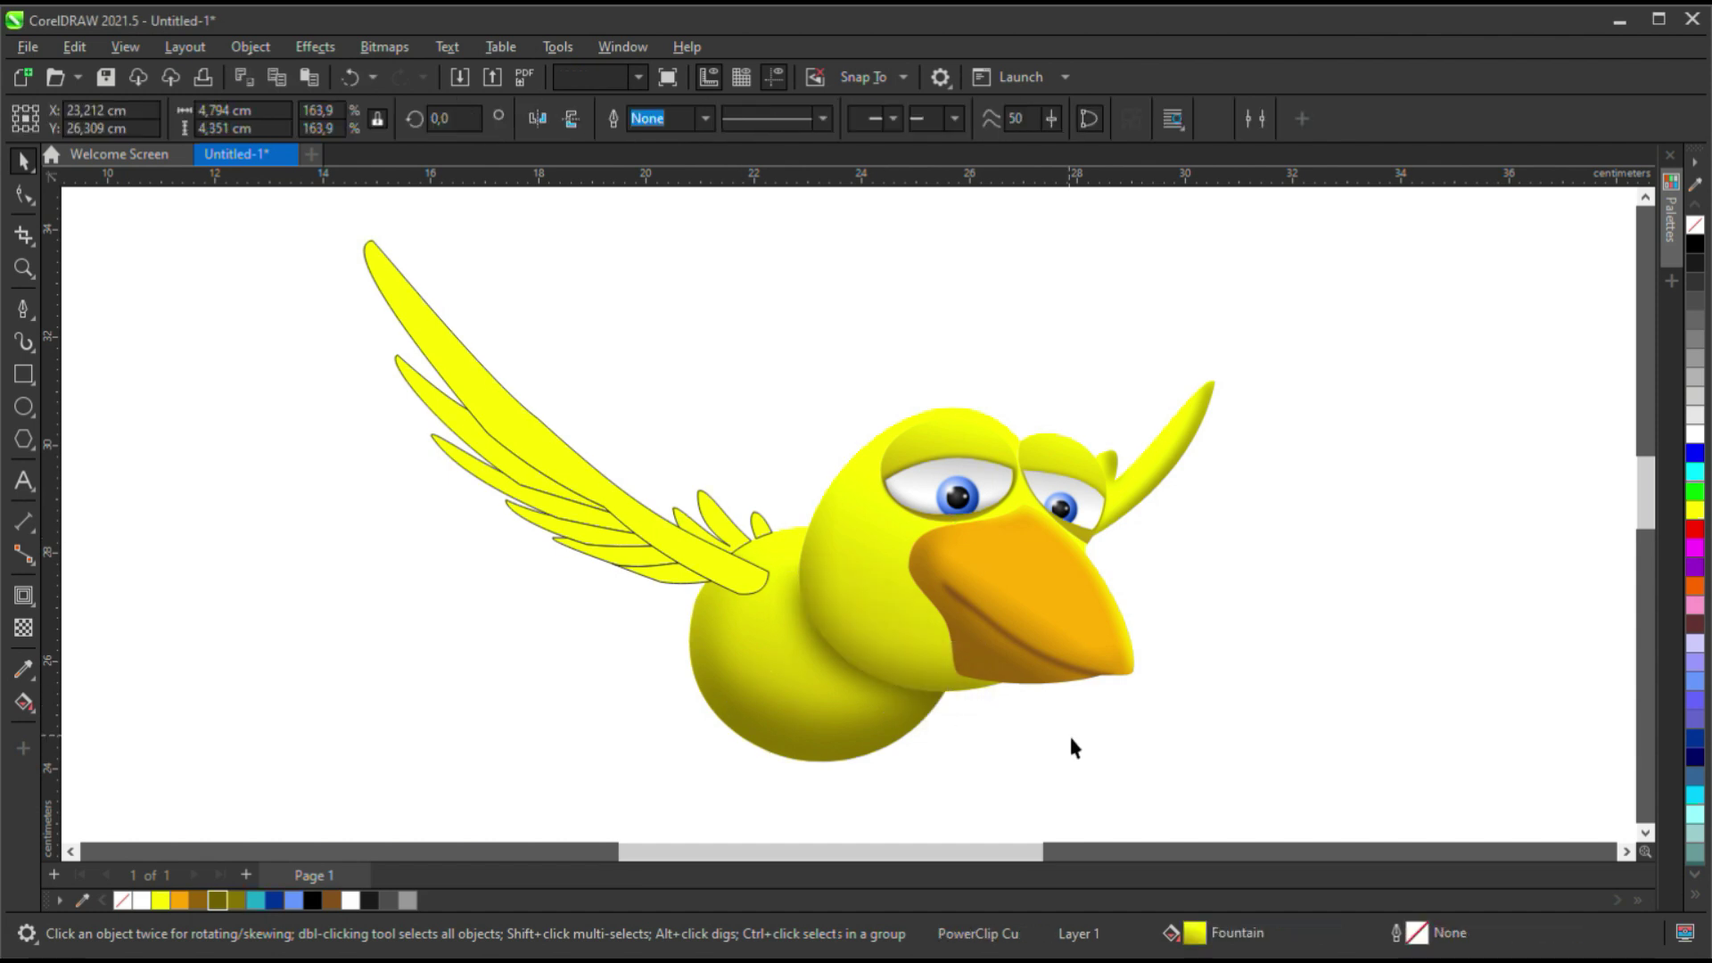
# Trim a copy of the beak into a thin contour shadow along its lower edge, feather it and colour it dark olive #6F5F00.
pyautogui.click(972, 674)
pyautogui.moveTo(980, 675); pyautogui.dragTo(1276, 597)
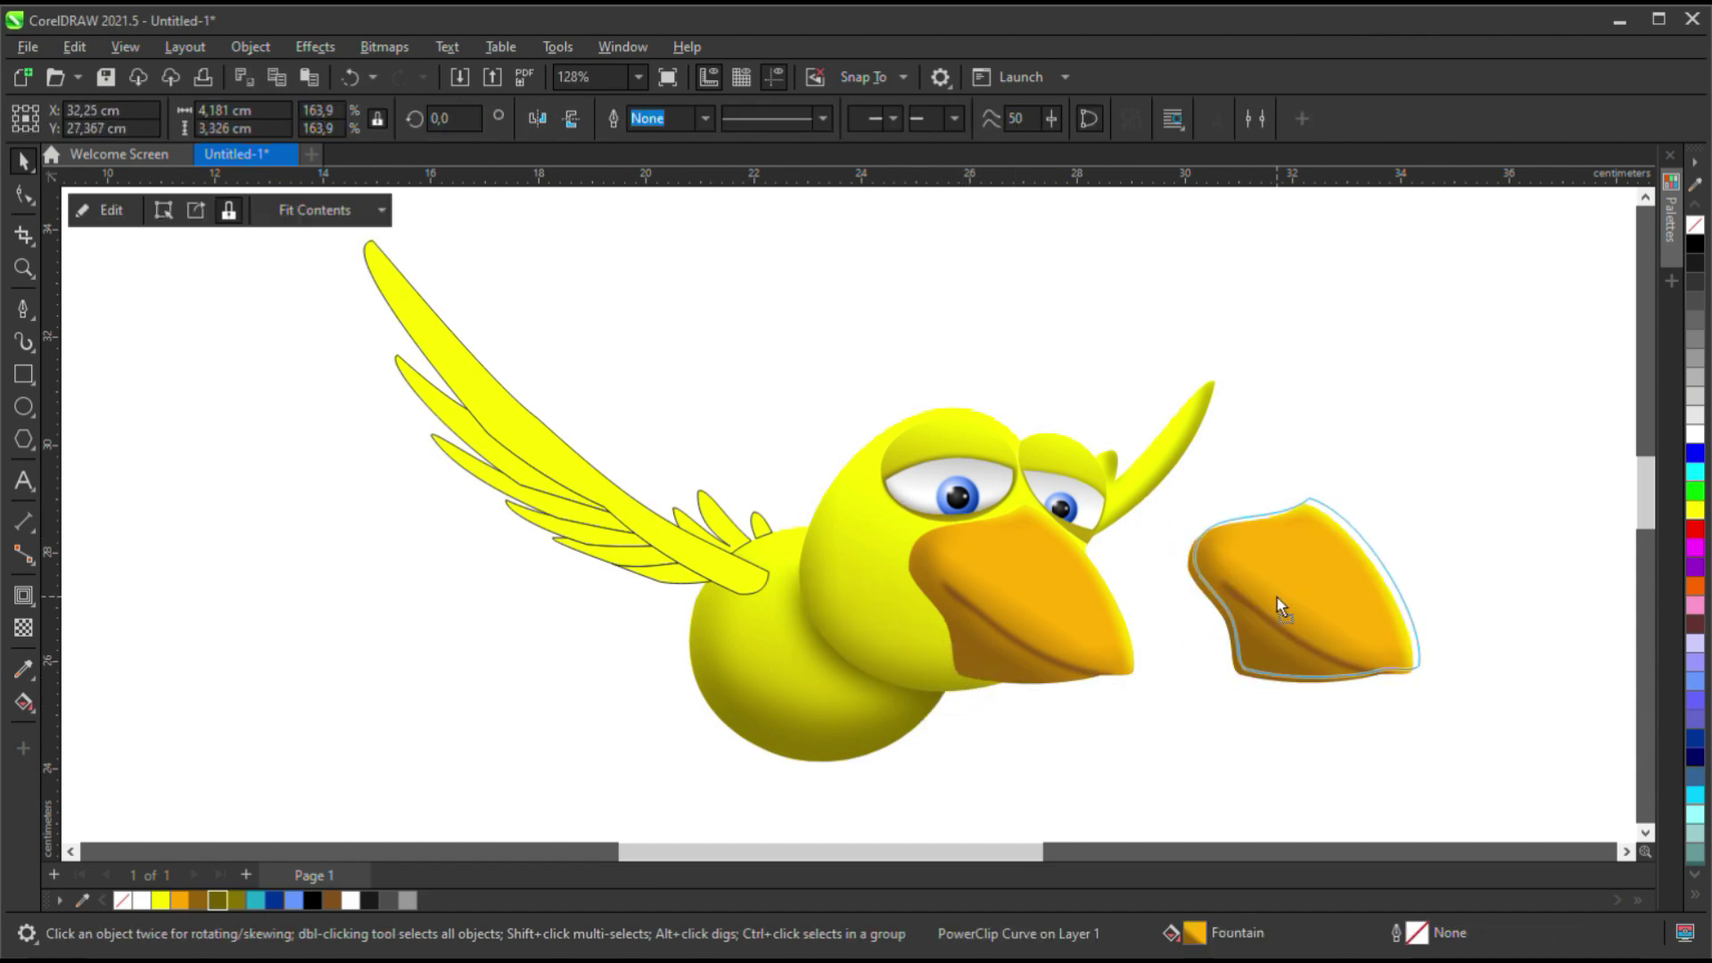
pyautogui.hotkey('ctrl', 'z')
pyautogui.click(1239, 633)
pyautogui.hotkey('ctrl', 'z')
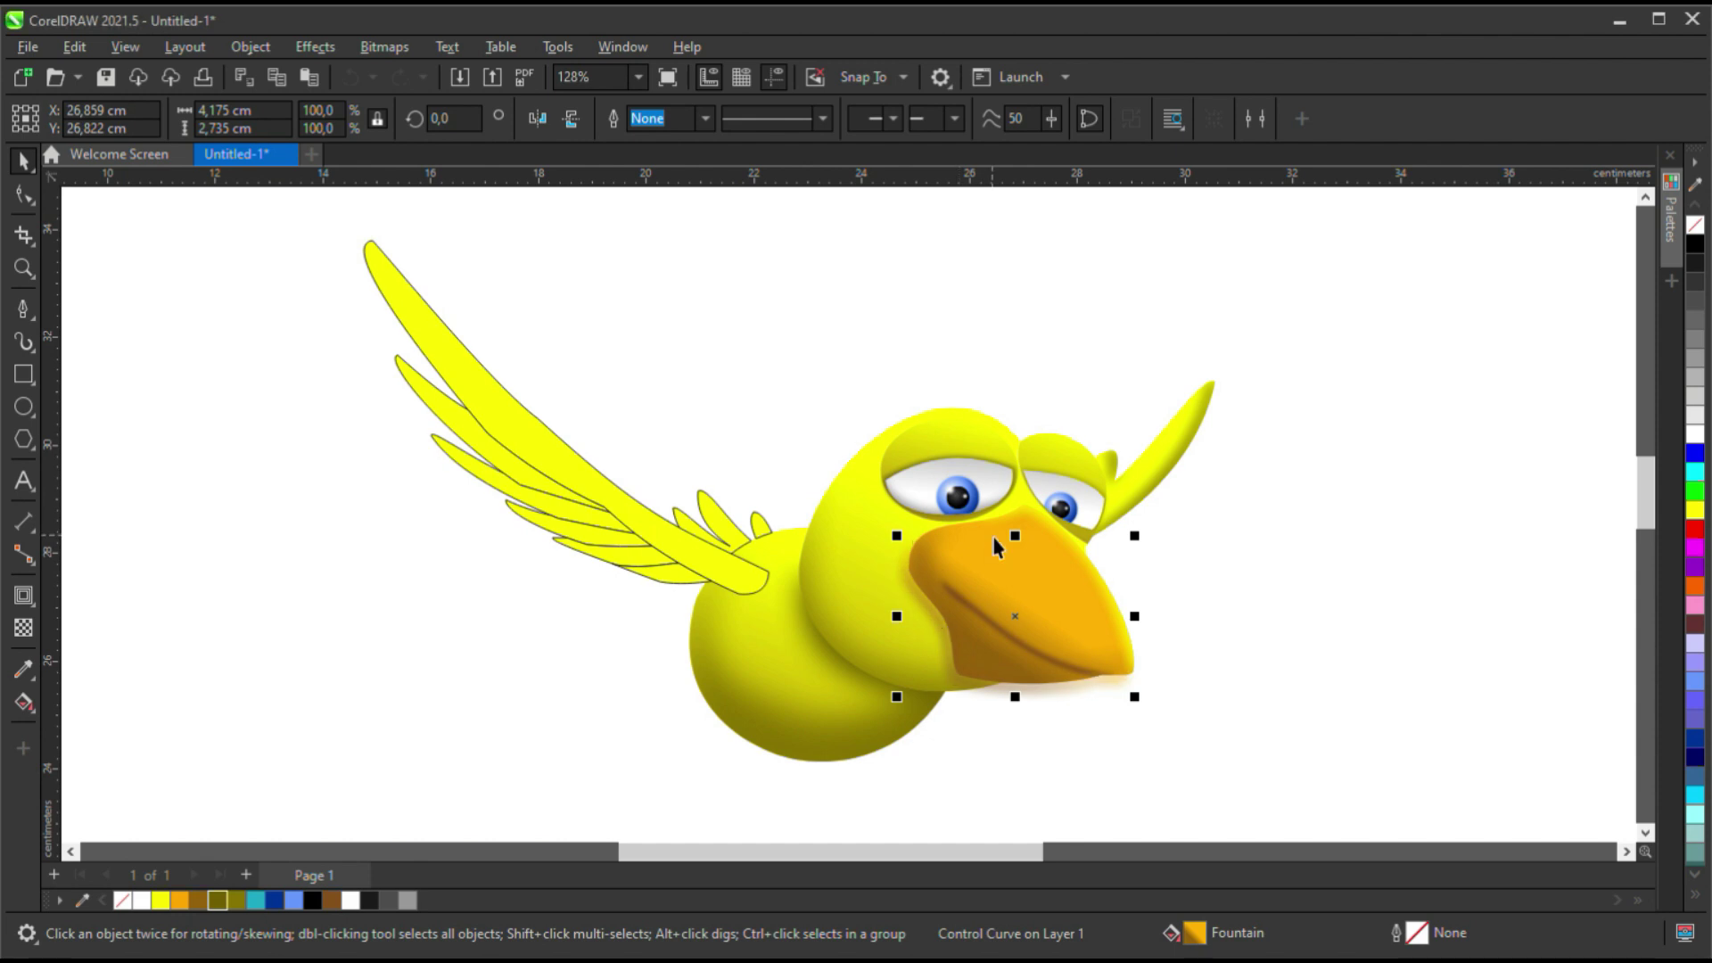
pyautogui.scroll(1, 968, 671)
pyautogui.click(219, 901)
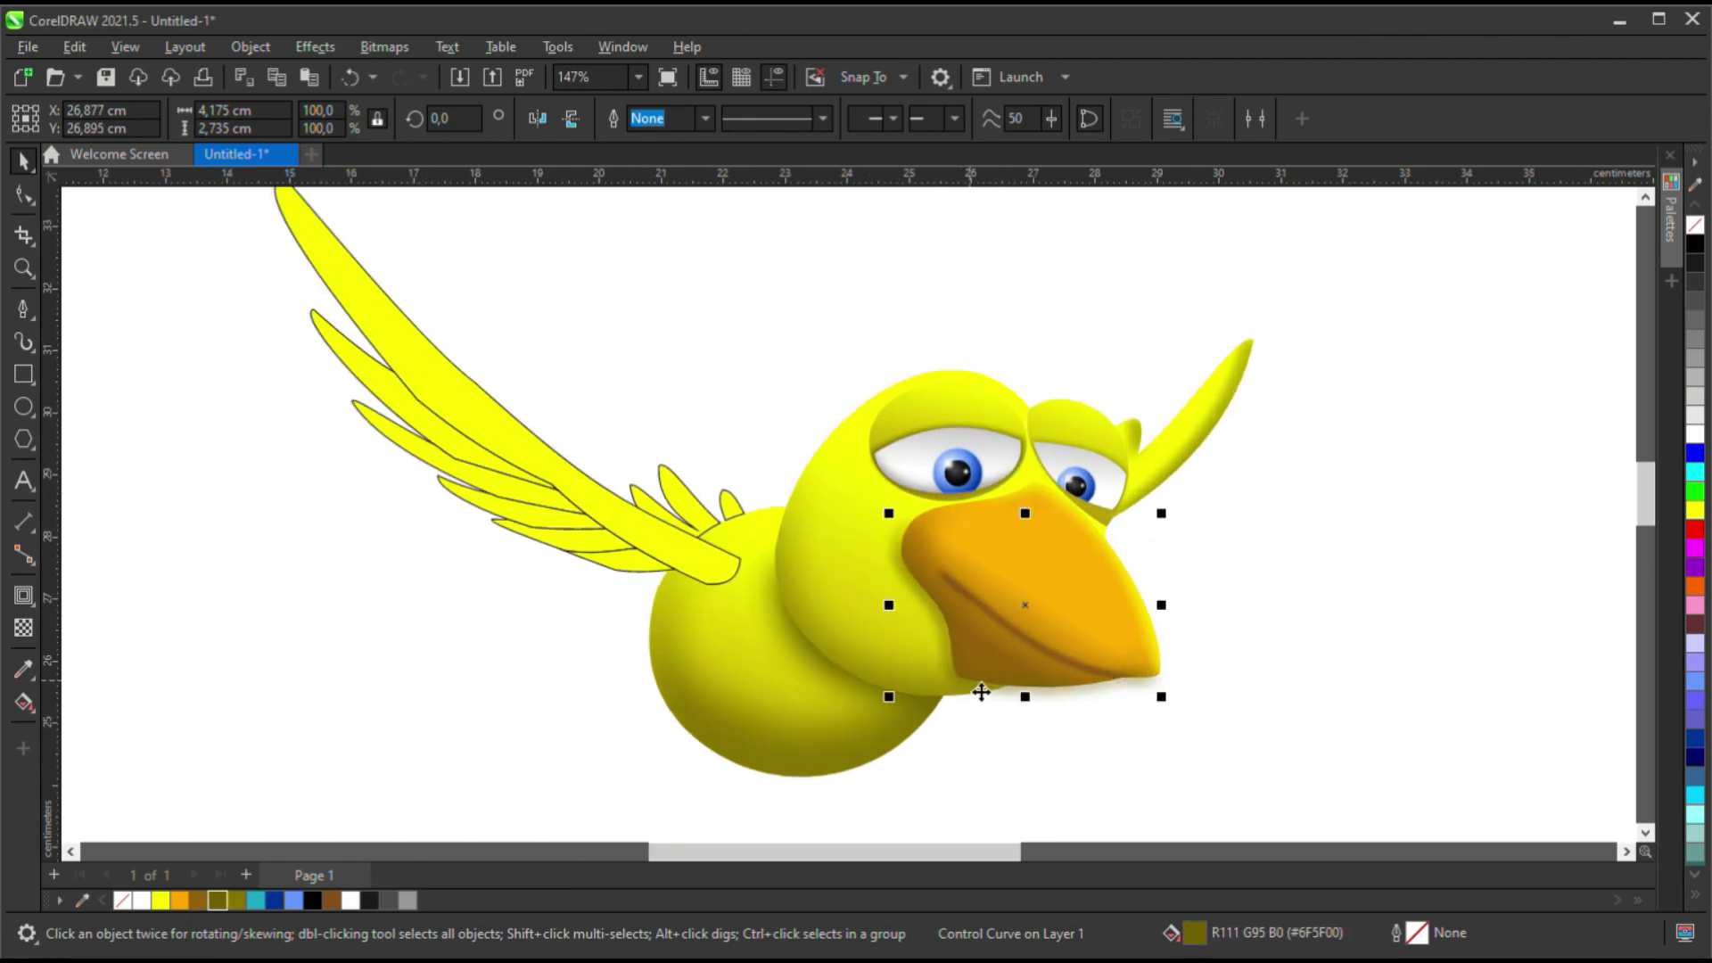
# PowerClip the beak shadow inside the head and reshape its nodes to widen the shadow around the beak's edge.
pyautogui.click(821, 554)
pyautogui.scroll(-3, 1083, 719)
pyautogui.scroll(2, 986, 634)
pyautogui.doubleClick(986, 634)
pyautogui.doubleClick(1005, 658)
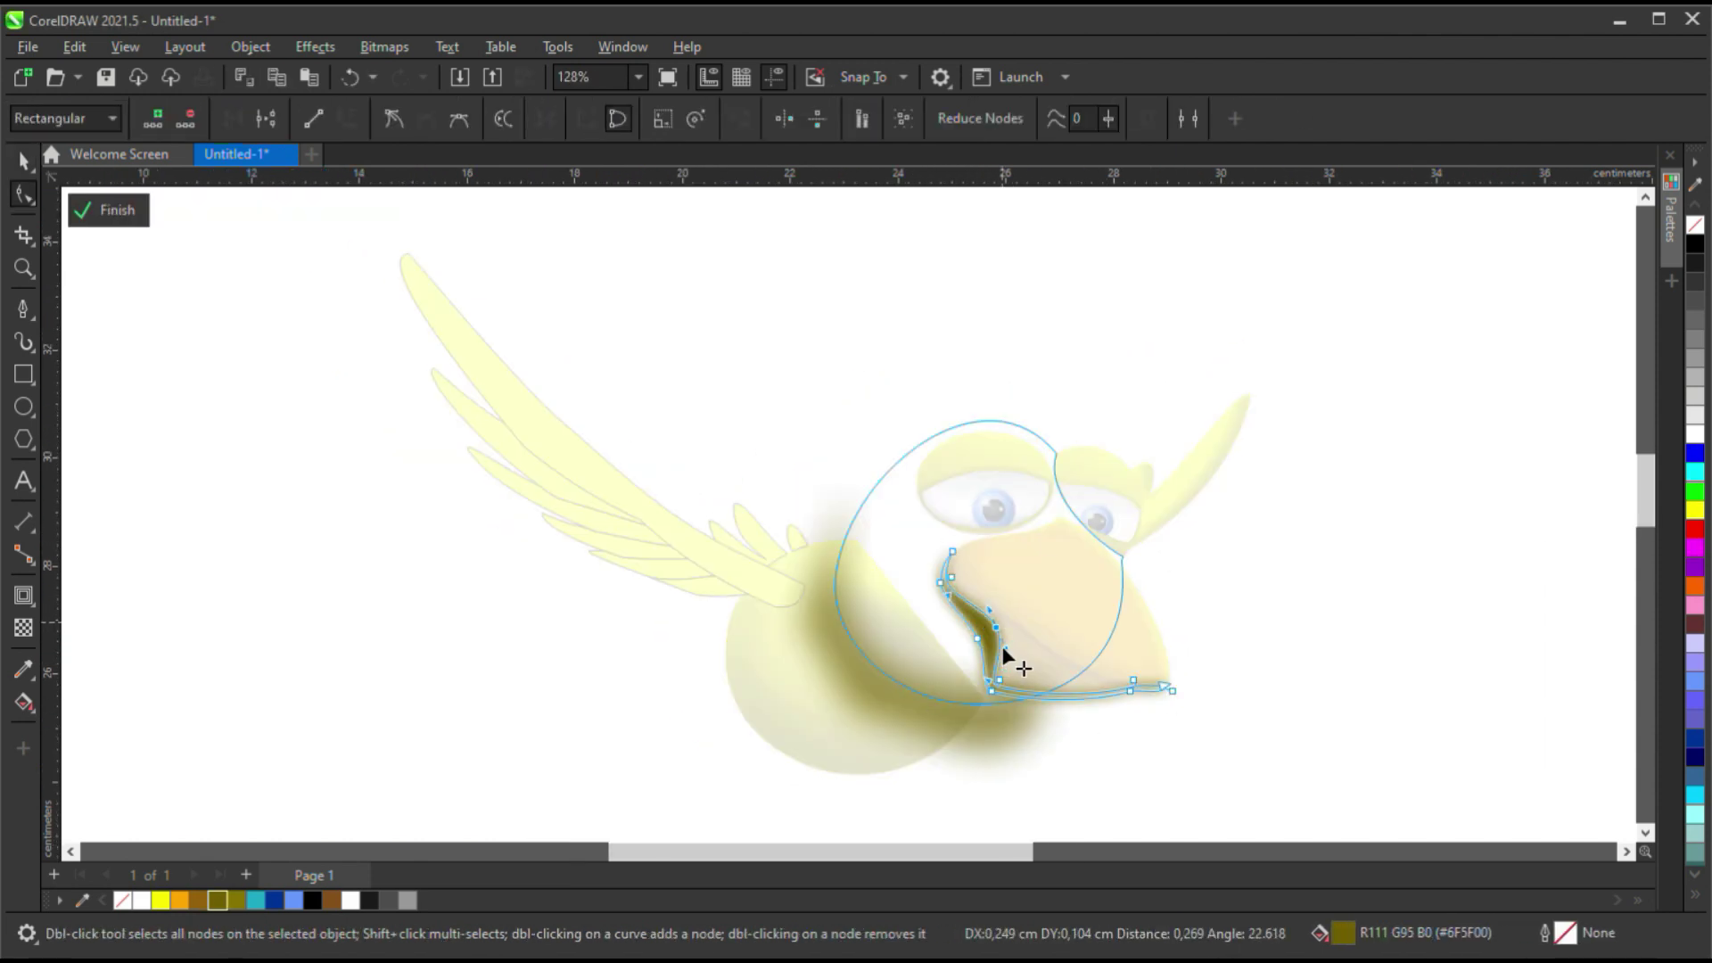
pyautogui.press('space')
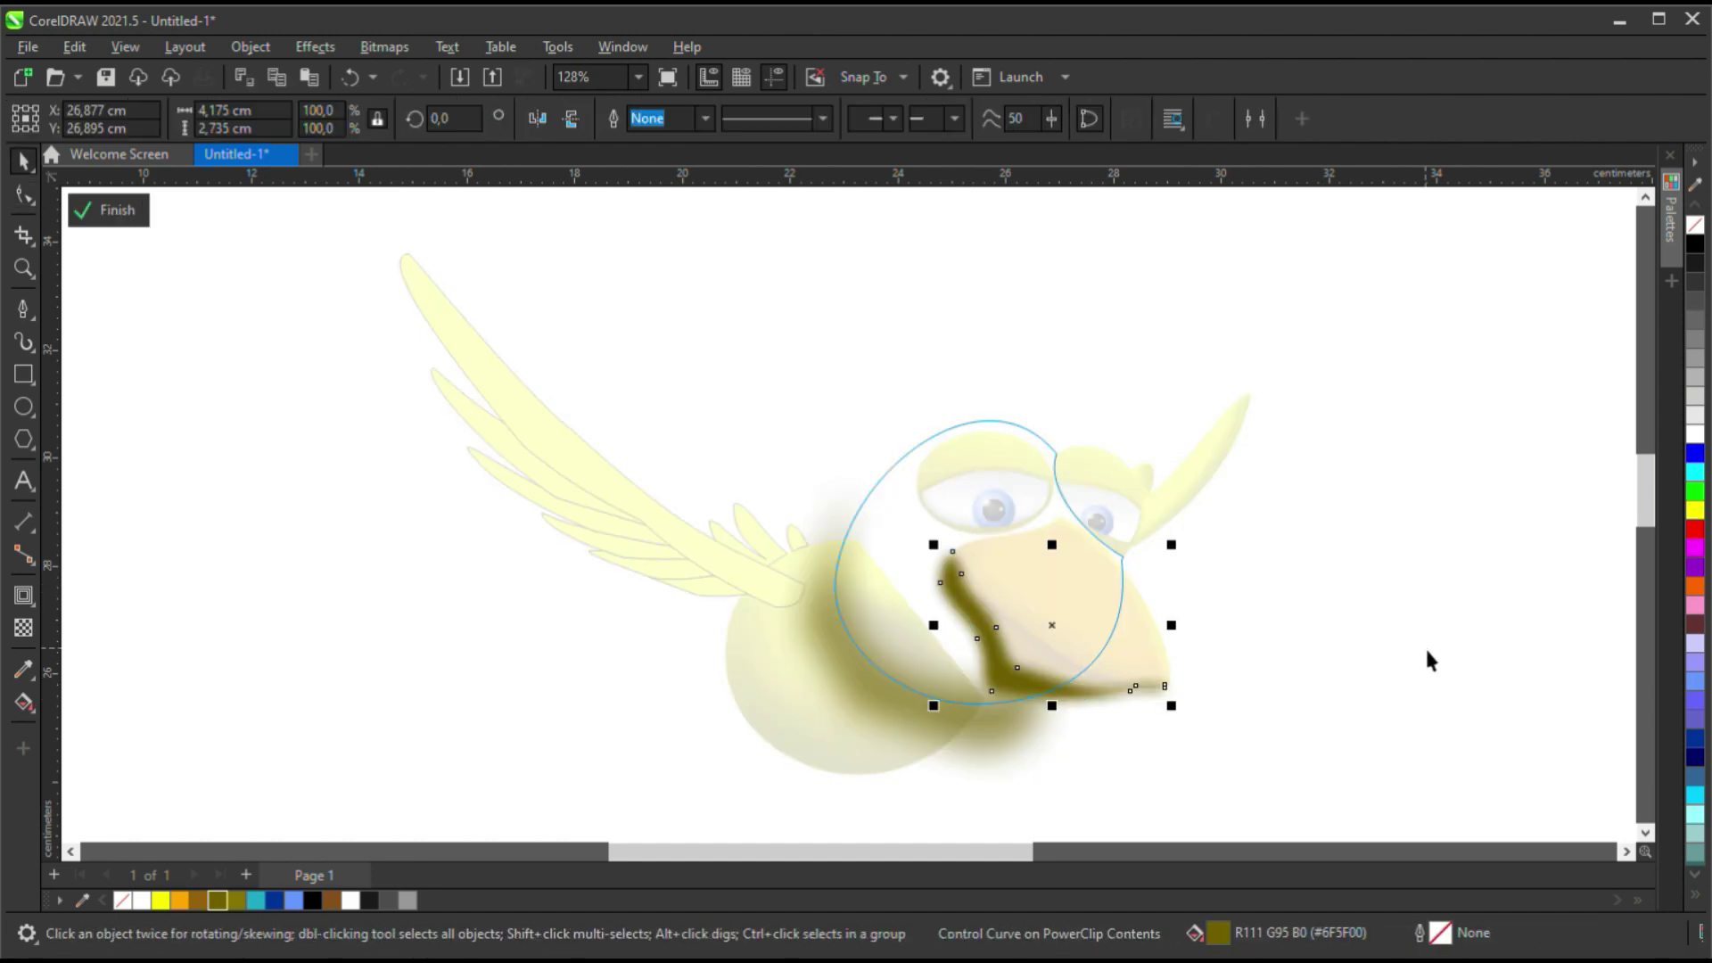
pyautogui.click(1309, 715)
pyautogui.click(1308, 715)
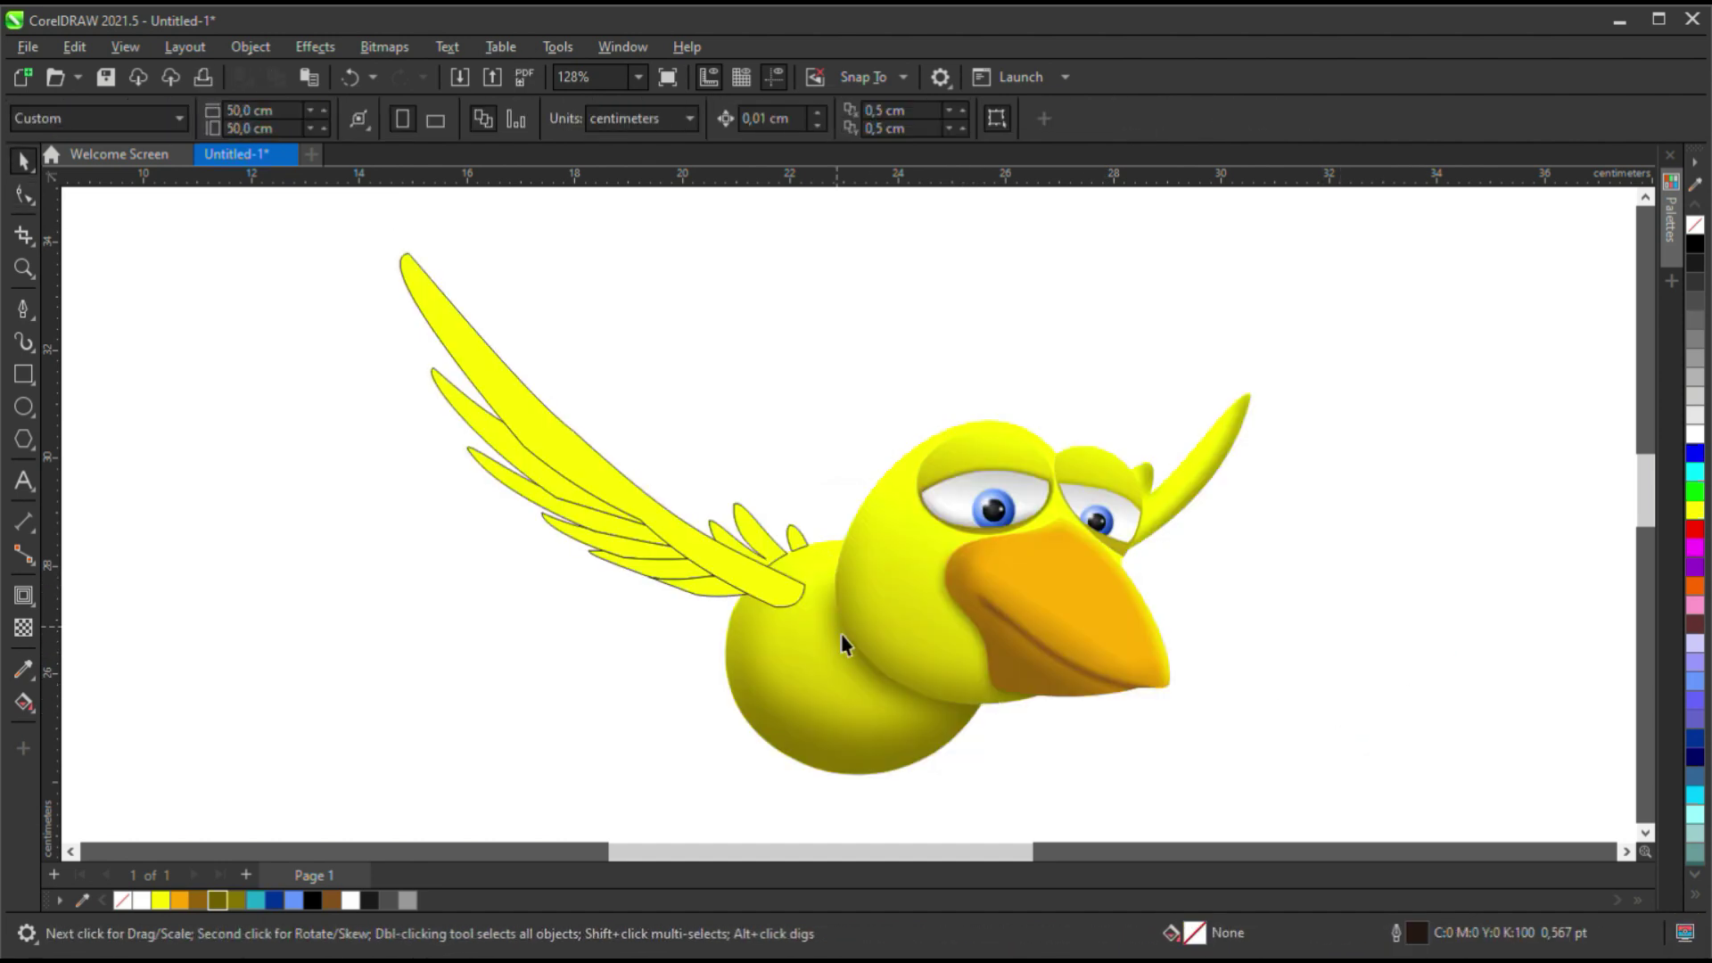
# Remove the outline of the large wing's top feather and fill all the wing's feathers olive #857402.
pyautogui.click(743, 588)
pyautogui.press('Escape')
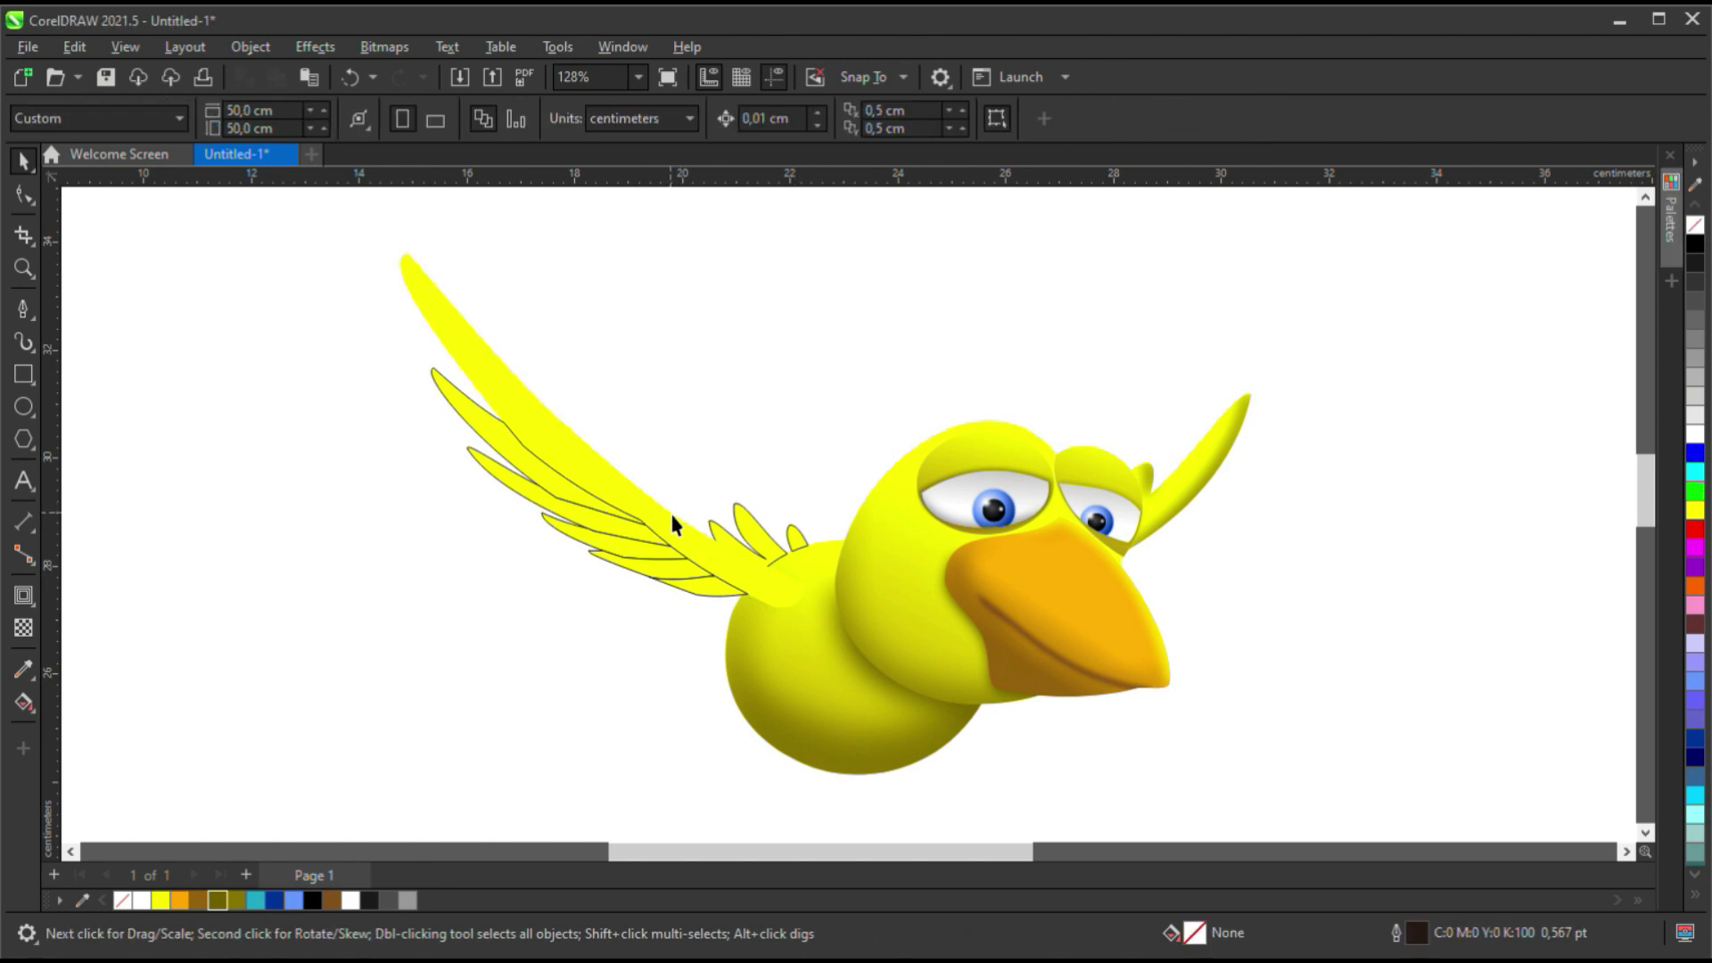
pyautogui.click(678, 511)
pyautogui.moveTo(317, 234); pyautogui.dragTo(607, 457)
pyautogui.click(237, 900)
# Trim an offset copy of the top feather into a yellow #FDFC01 sliver, feather it and PowerClip it inside along the upper edge.
pyautogui.click(704, 559)
pyautogui.moveTo(703, 559); pyautogui.dragTo(392, 565)
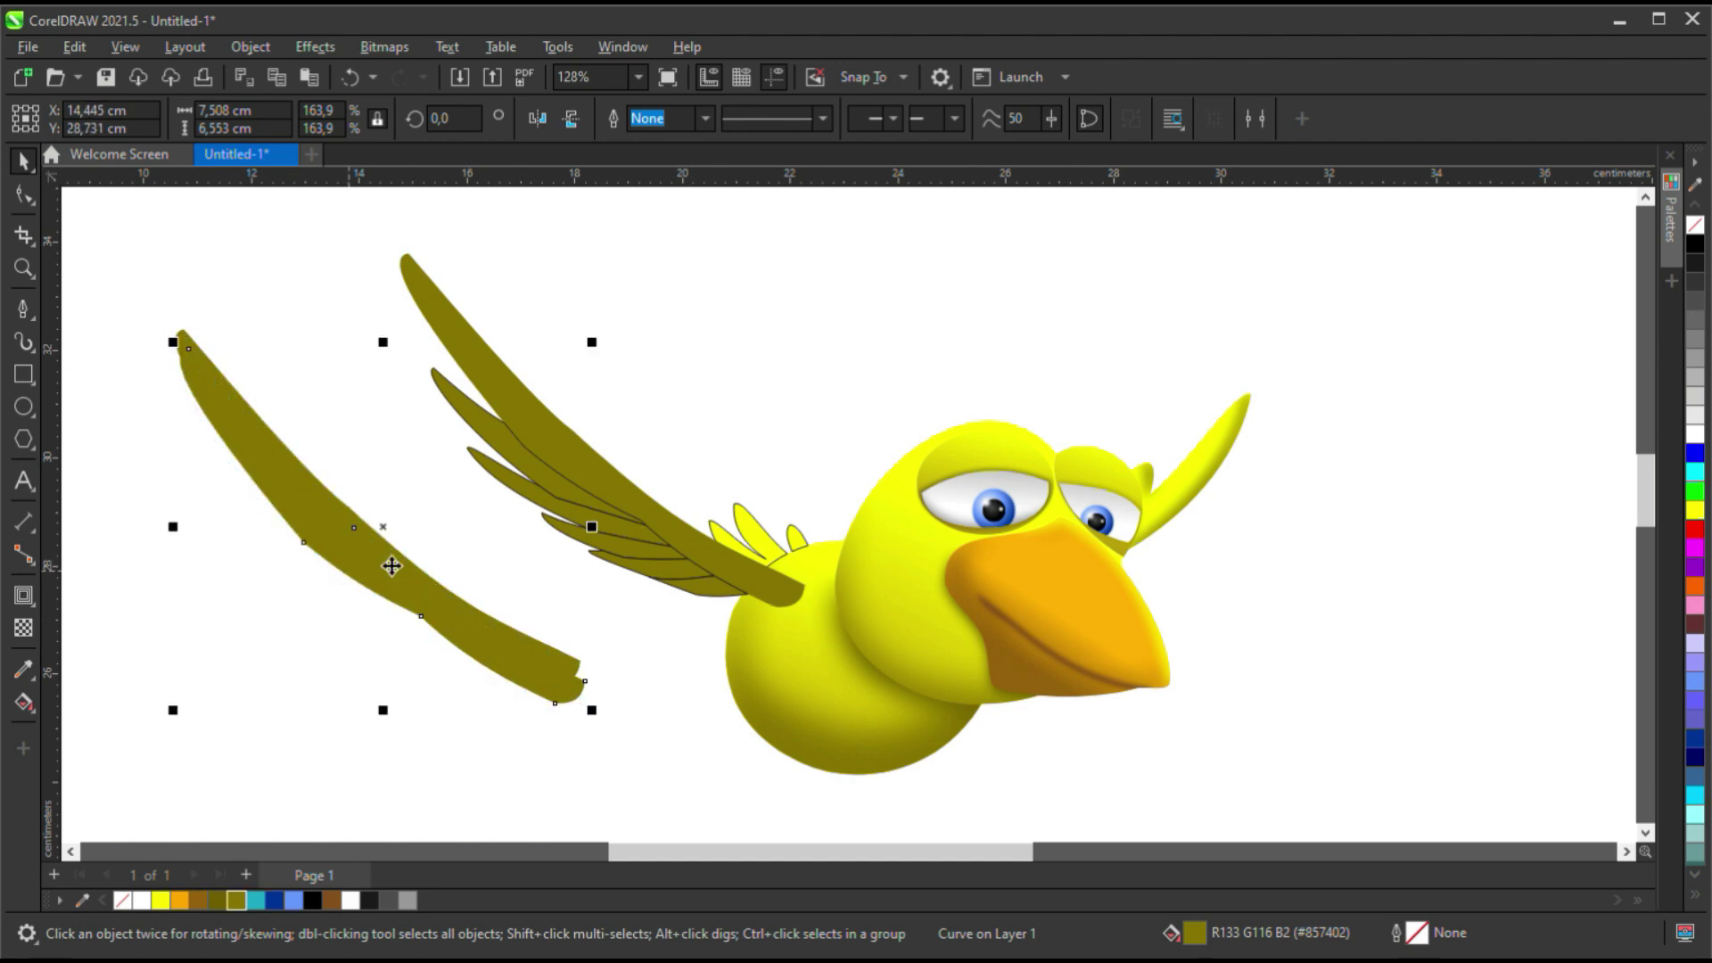
pyautogui.hotkey('ctrl', 'z')
pyautogui.hotkey('ctrl', 'z')
pyautogui.moveTo(637, 490); pyautogui.dragTo(640, 493)
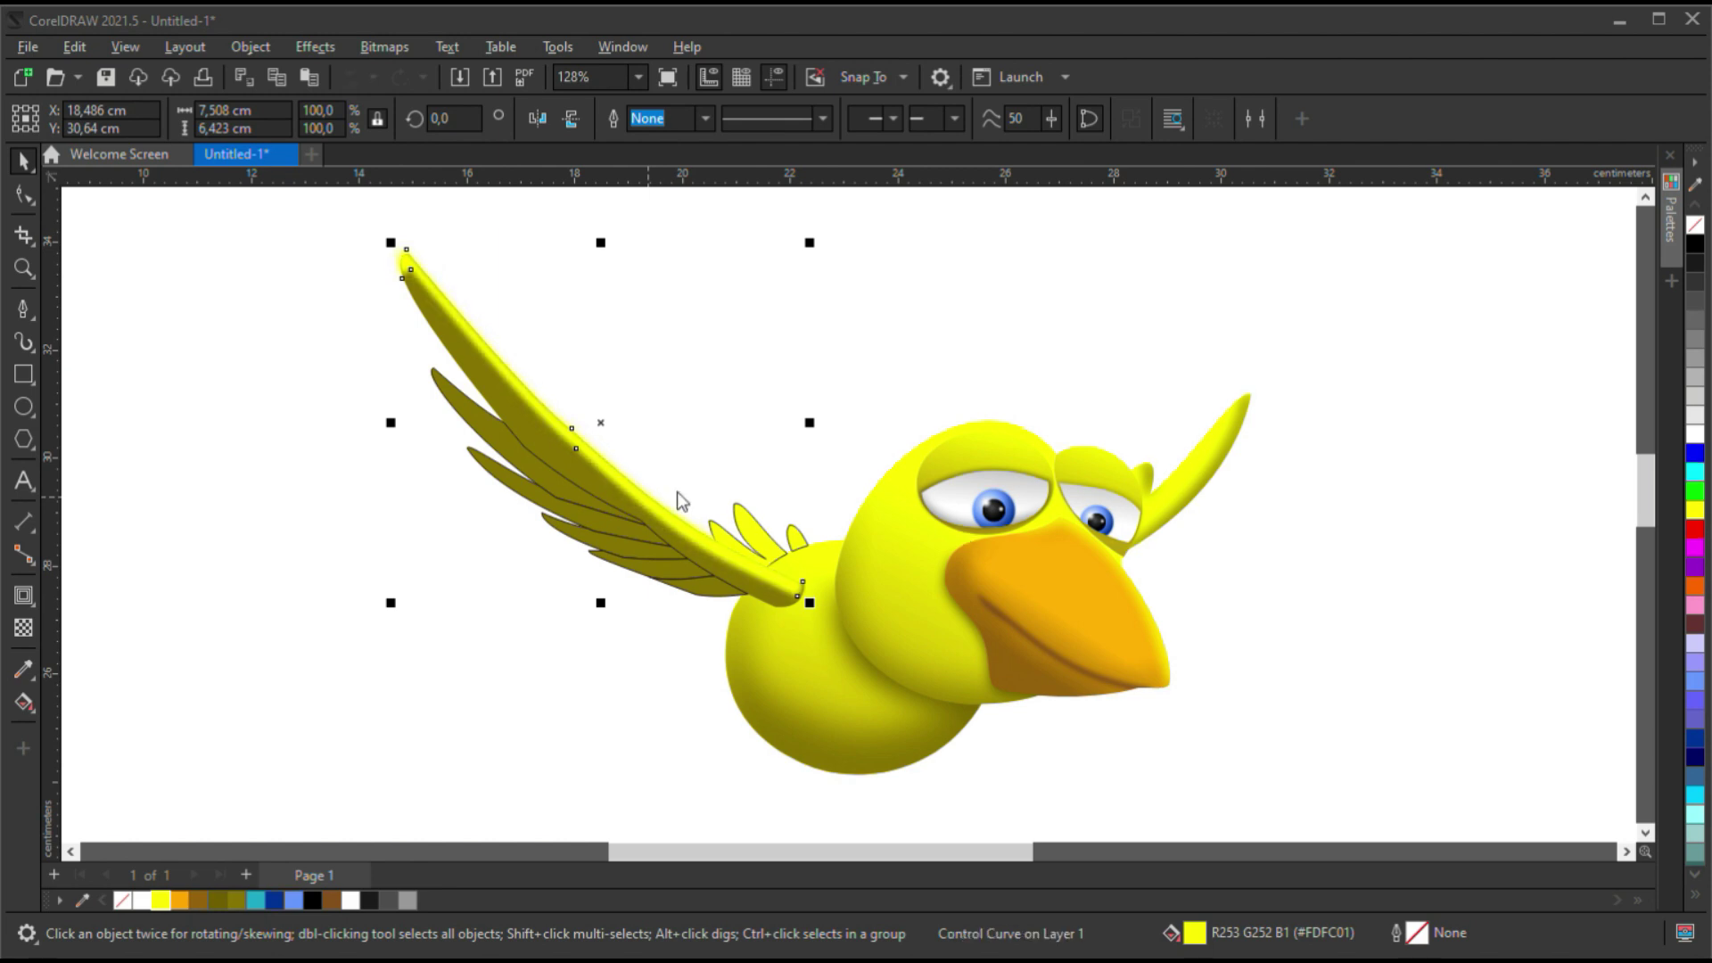
pyautogui.press('Tab')
pyautogui.press('Tab')
pyautogui.press('Tab')
pyautogui.press('Tab')
pyautogui.press('Tab')
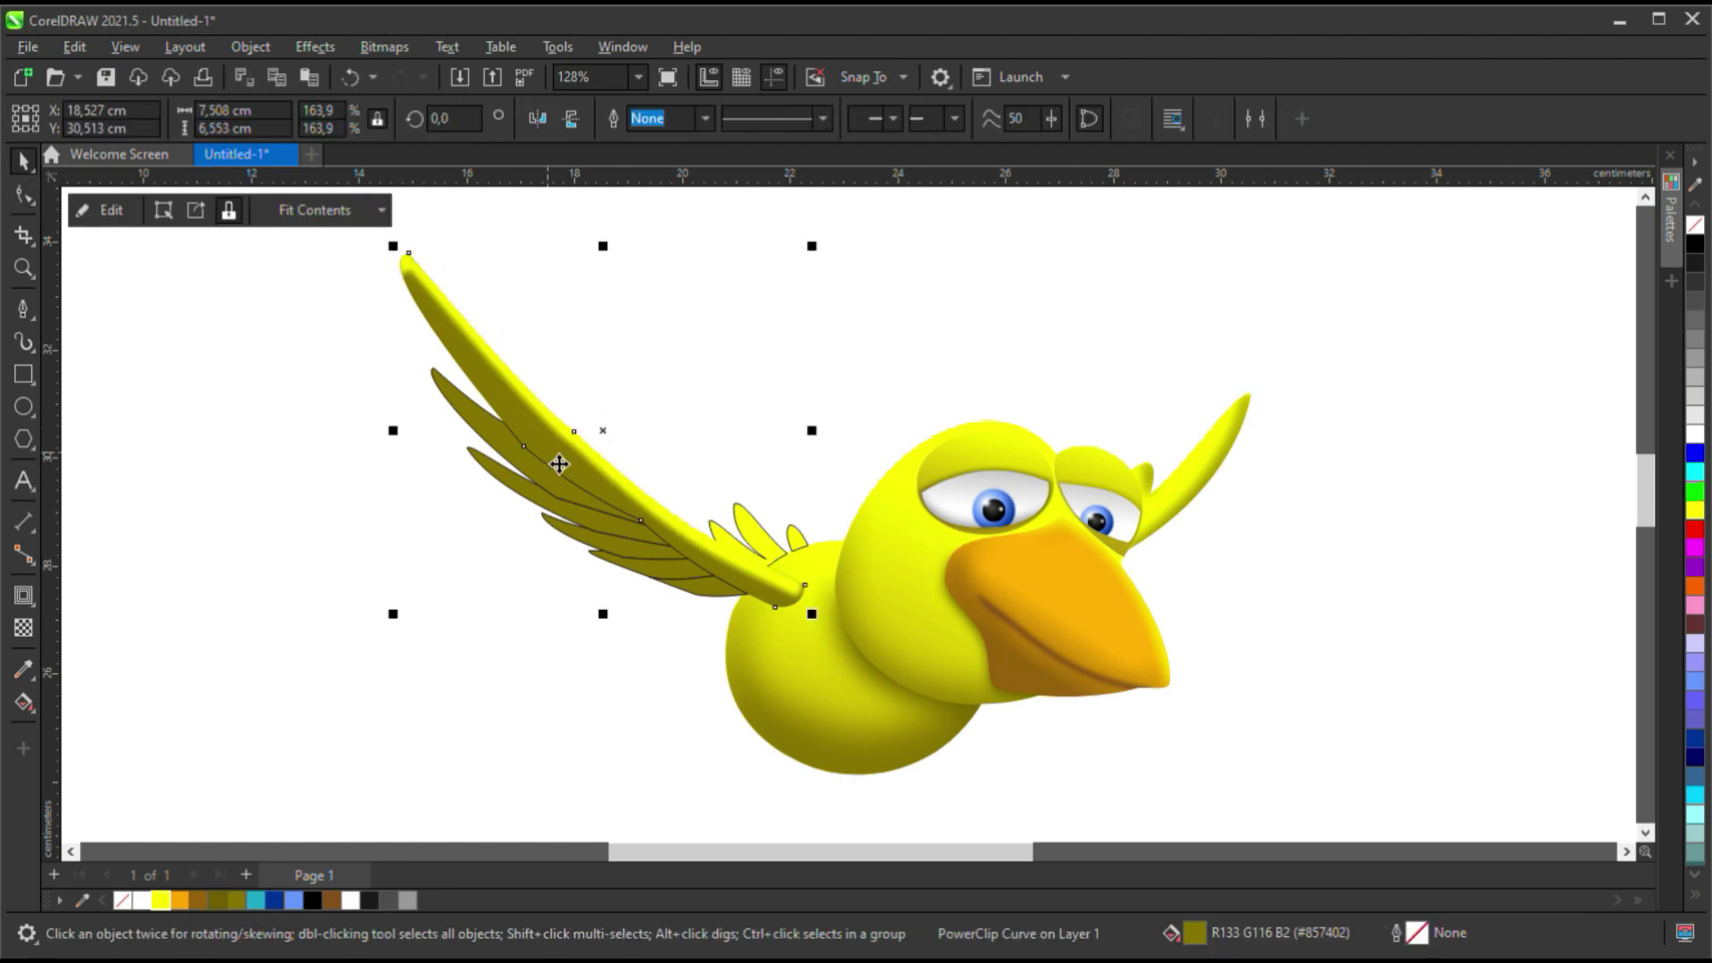
# Apply an olive-to-yellow fountain fill across the large wing's top feather and adjust its extent.
pyautogui.press('g')
pyautogui.moveTo(557, 459); pyautogui.dragTo(599, 415)
pyautogui.hotkey('ctrl', 'z')
pyautogui.click(162, 900)
pyautogui.moveTo(566, 475); pyautogui.dragTo(580, 478)
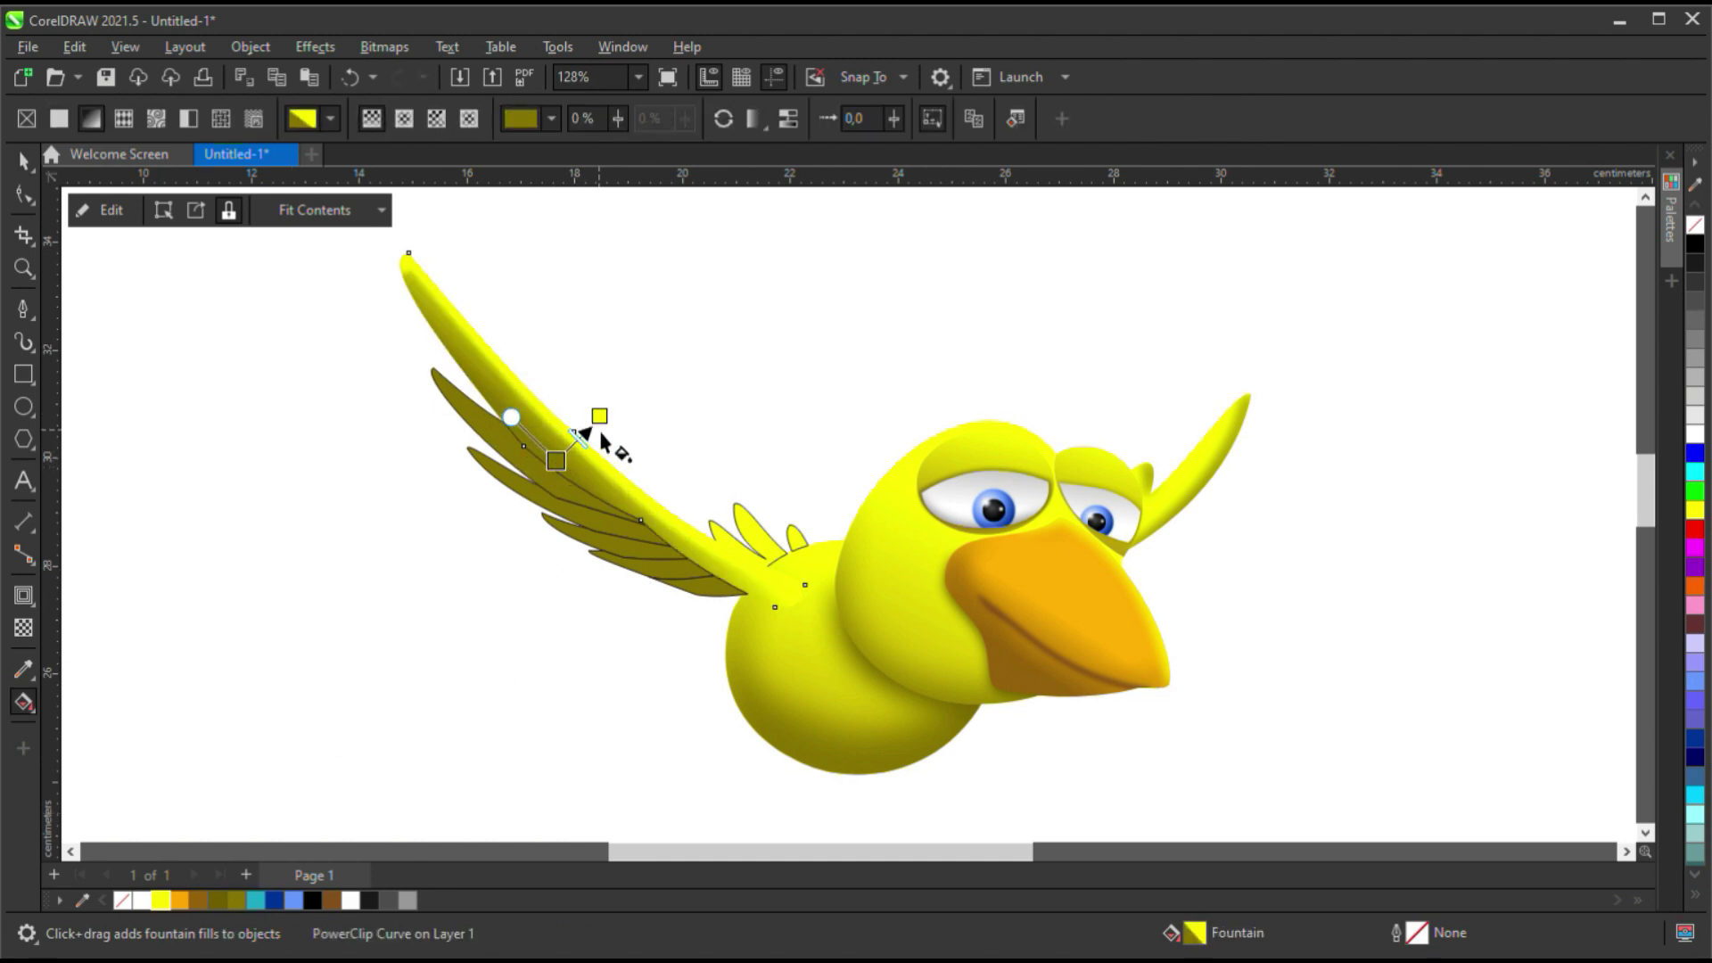
pyautogui.scroll(1, 567, 471)
pyautogui.press('space')
pyautogui.scroll(-2, 697, 446)
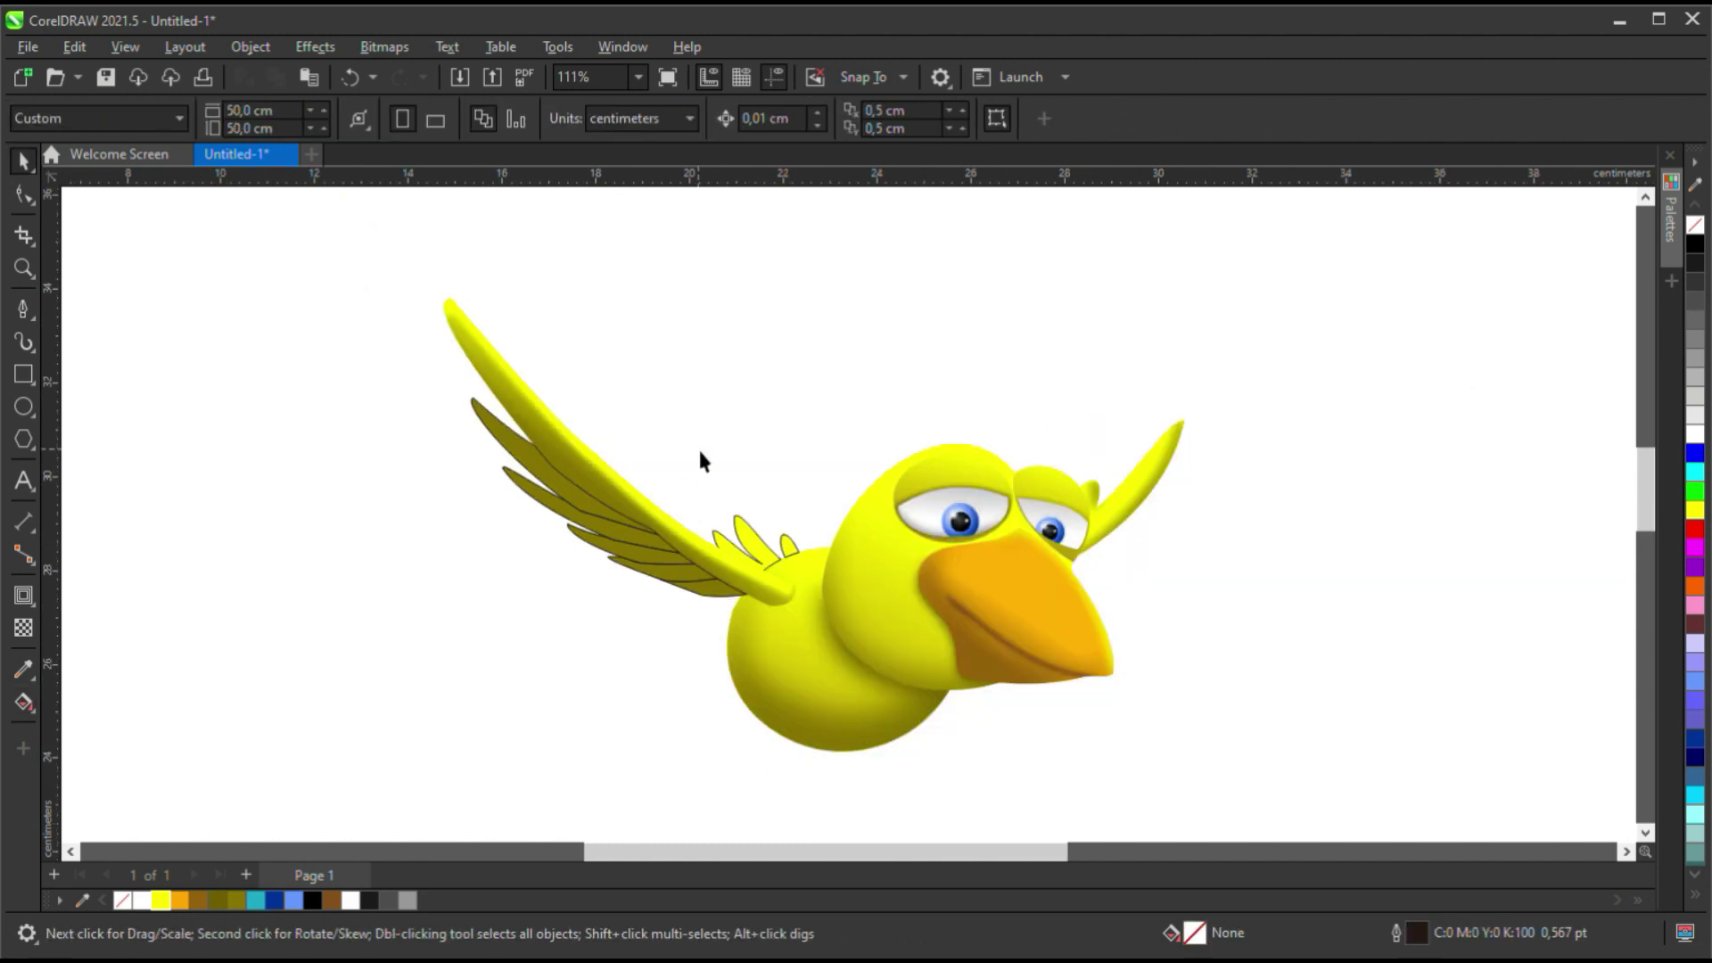
# Shade the large wing's lower feathers with the olive-to-yellow fountain fill and remove their outlines.
pyautogui.click(599, 487)
pyautogui.keyDown('ctrl'); pyautogui.click(650, 502); pyautogui.keyUp('ctrl')
pyautogui.press('Escape')
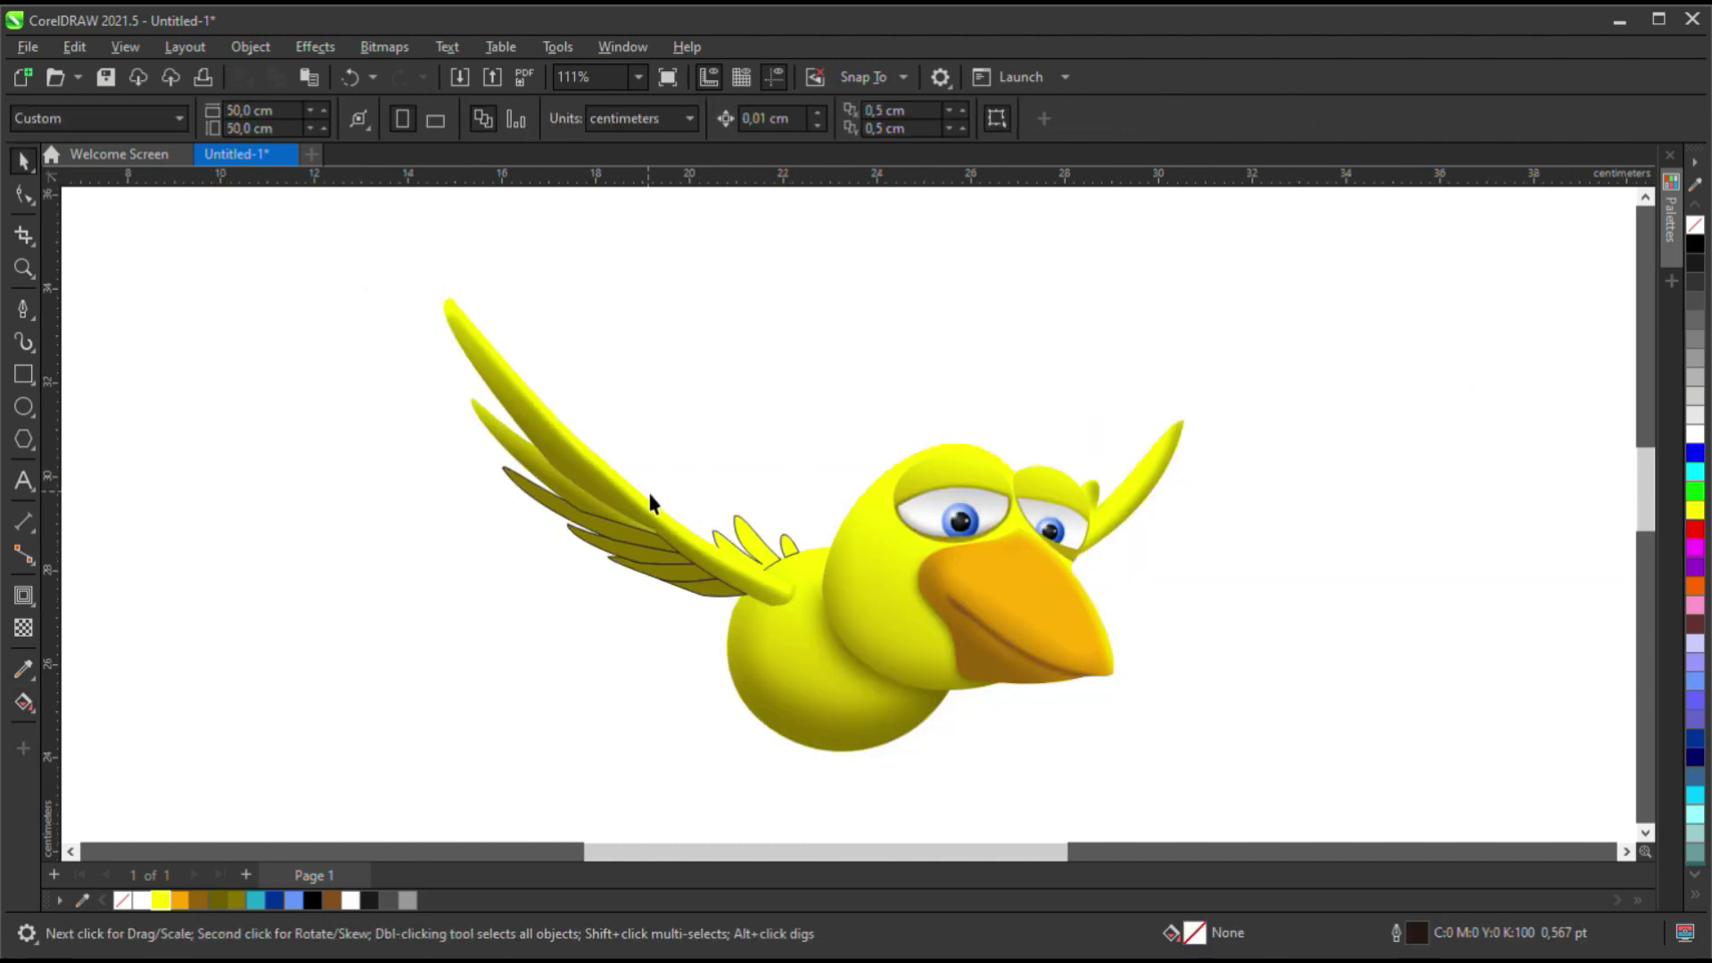
pyautogui.click(619, 529)
pyautogui.press('Escape')
pyautogui.click(641, 547)
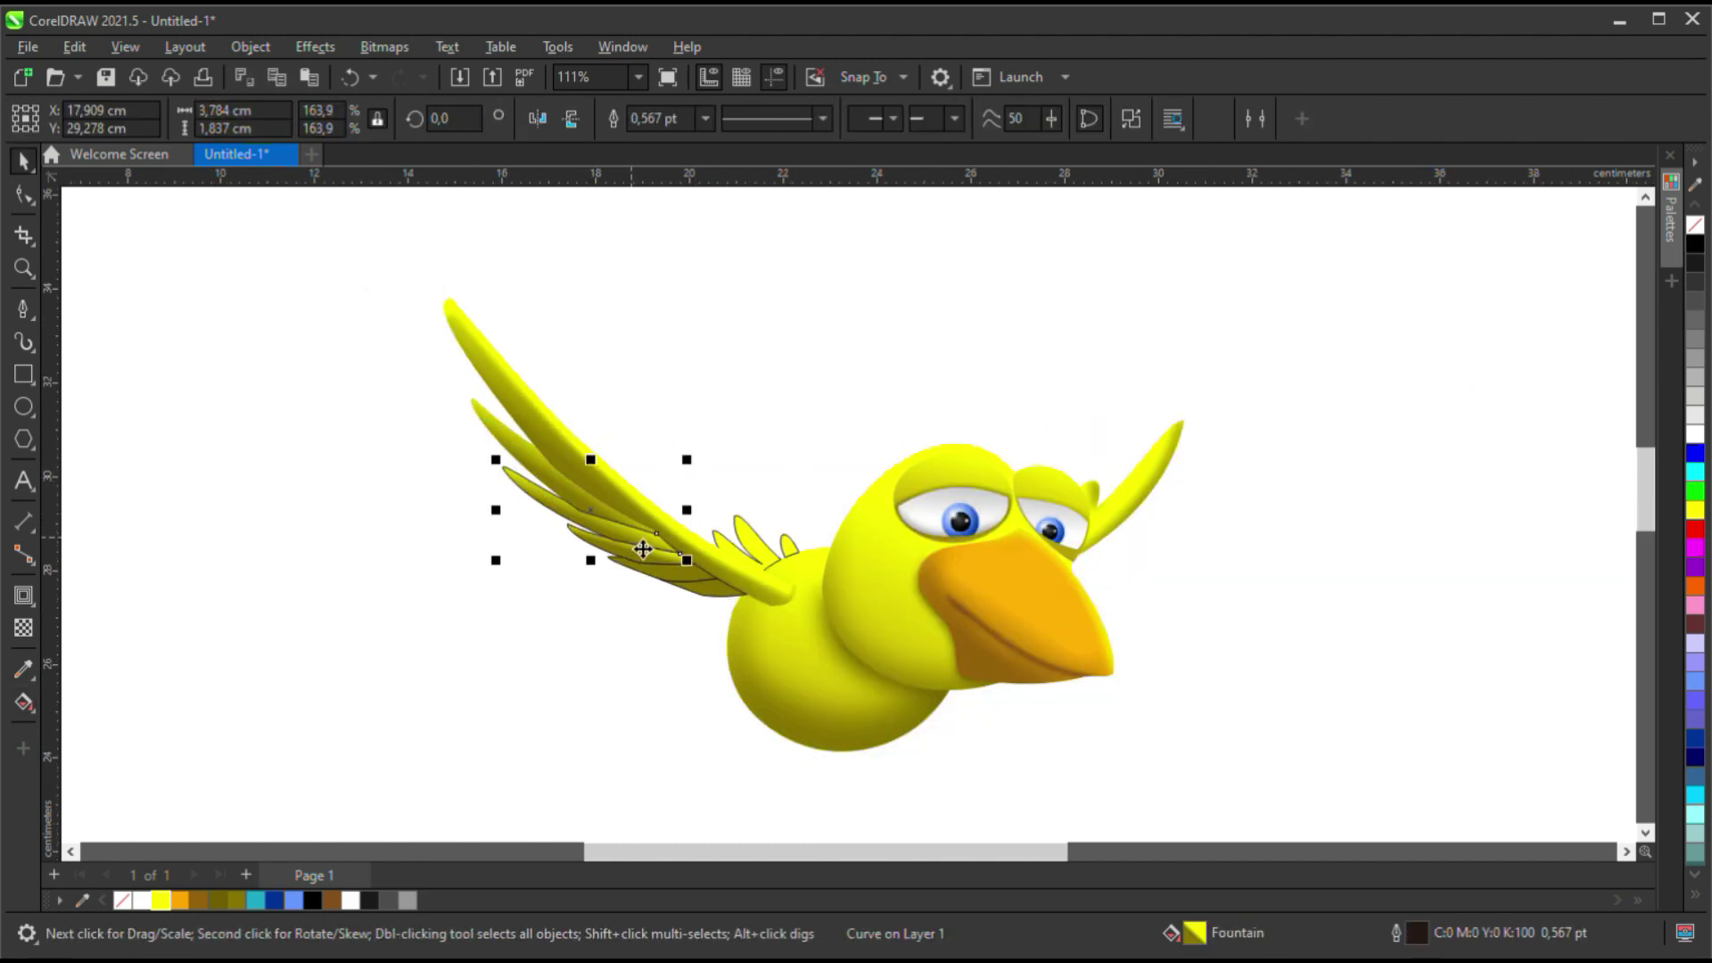
pyautogui.press('Tab')
pyautogui.click(737, 354)
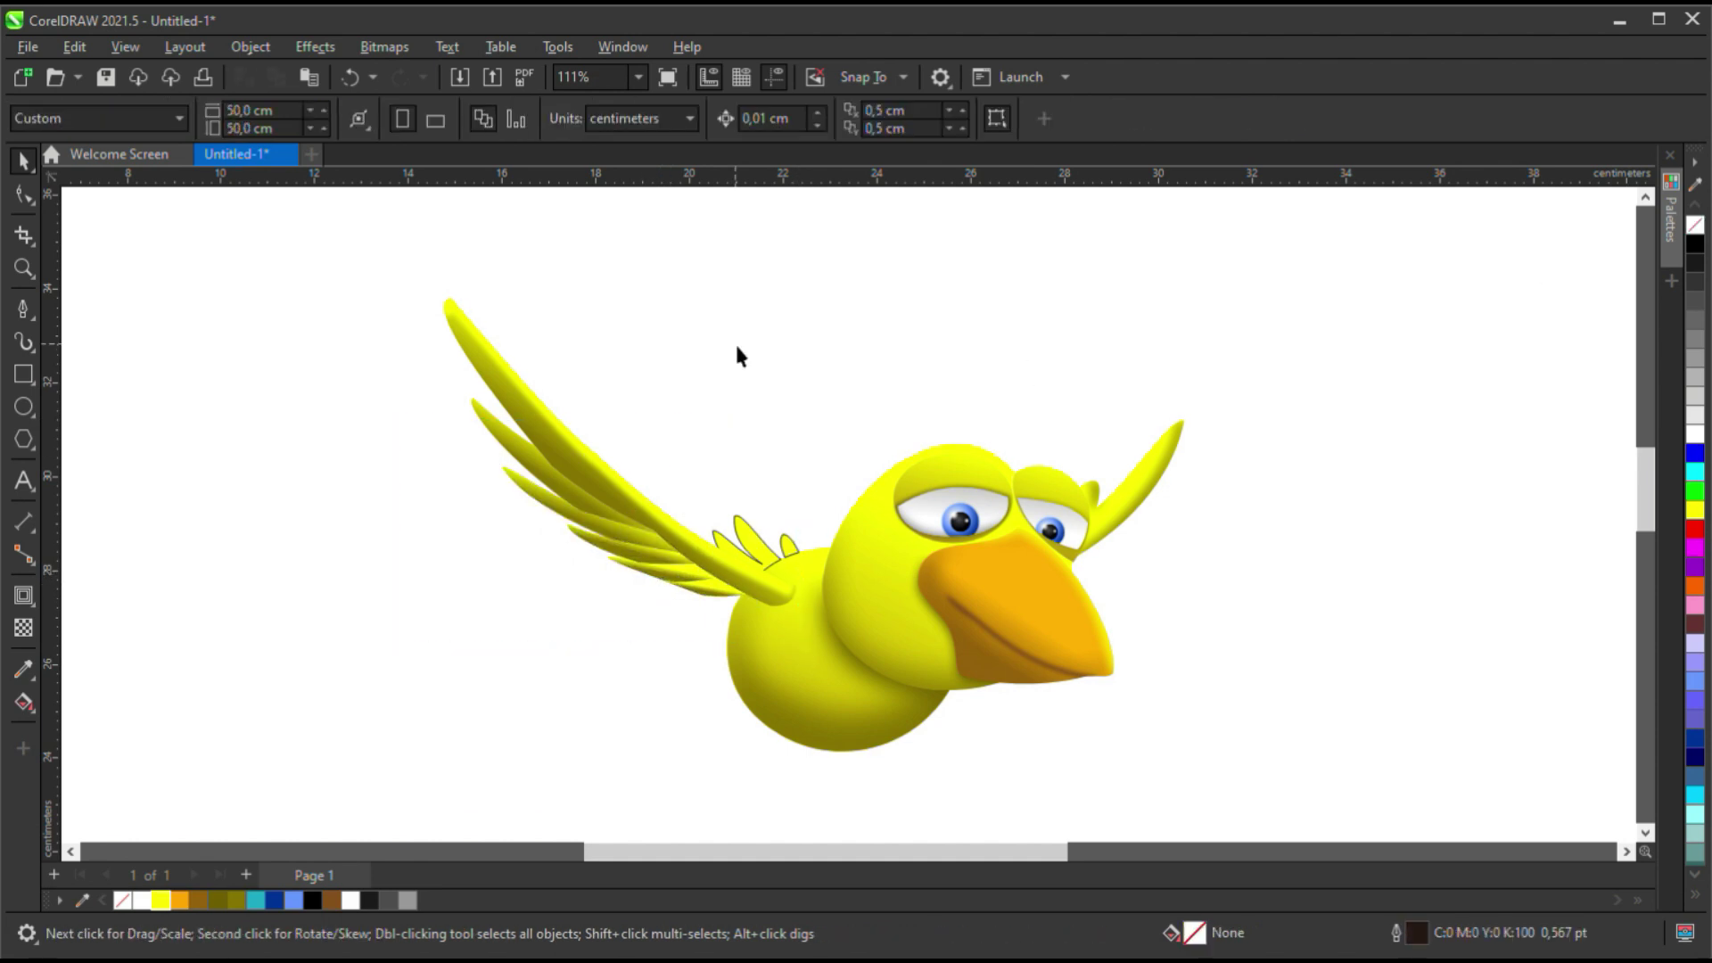
# Adjust the fountain fill's direction and extent on the individual lower feathers of the large wing.
pyautogui.click(733, 596)
pyautogui.press('g')
pyautogui.scroll(2, 718, 593)
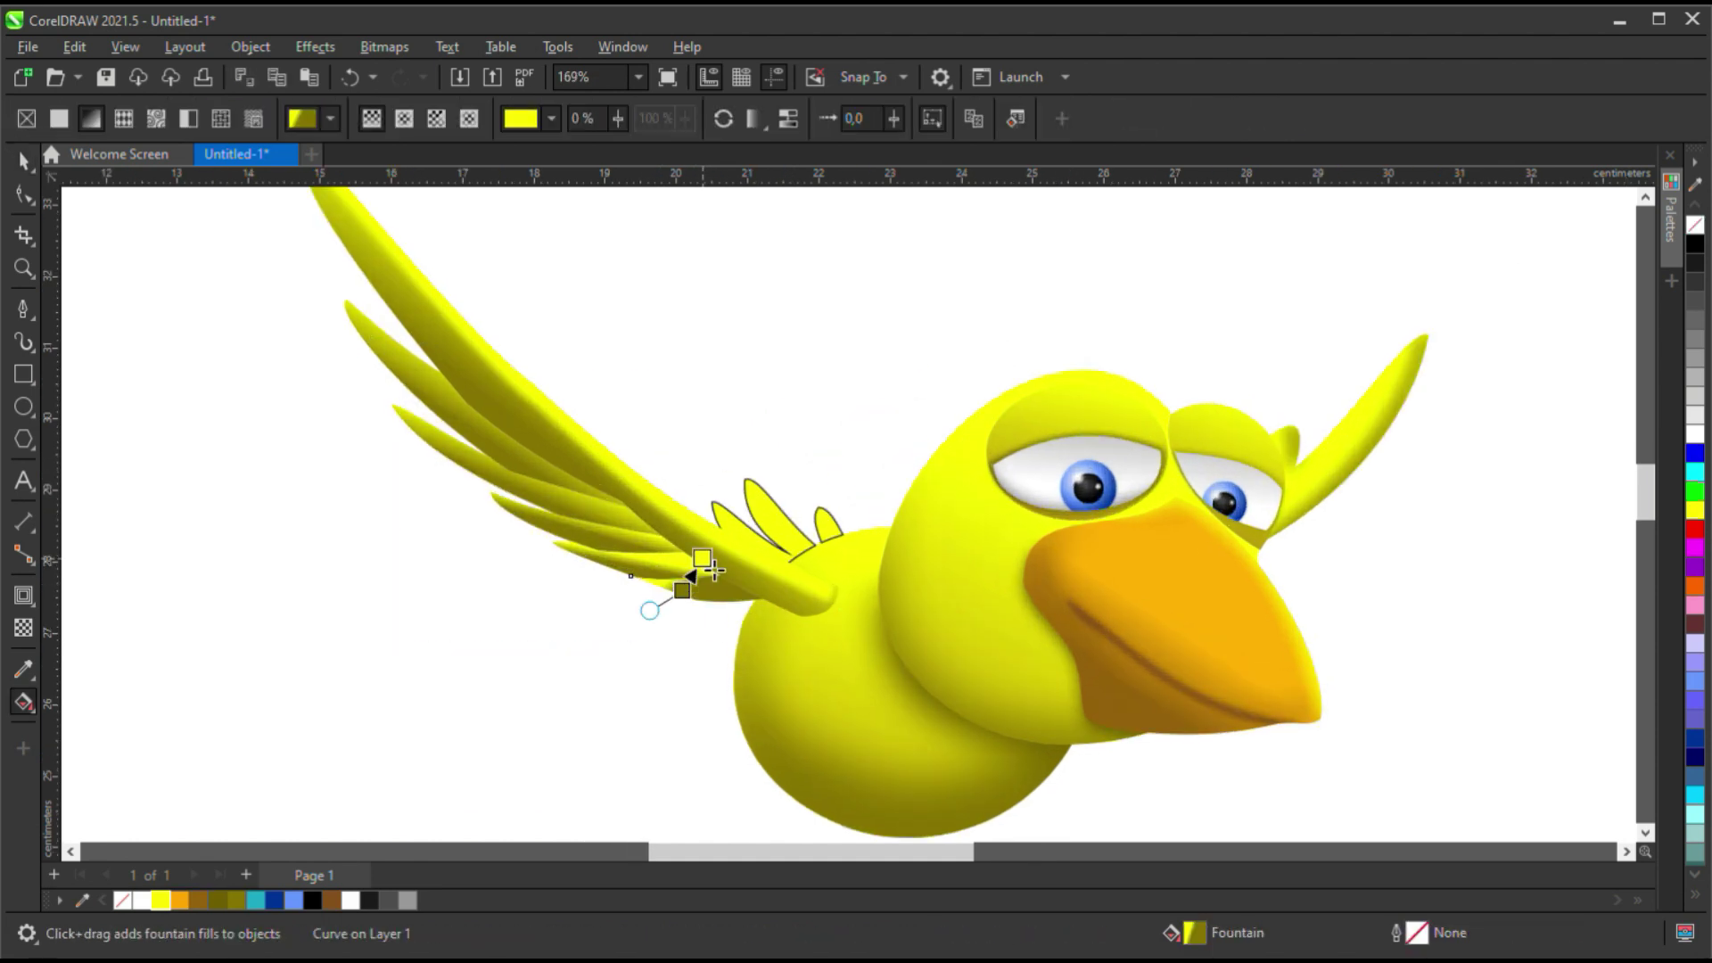
pyautogui.click(651, 562)
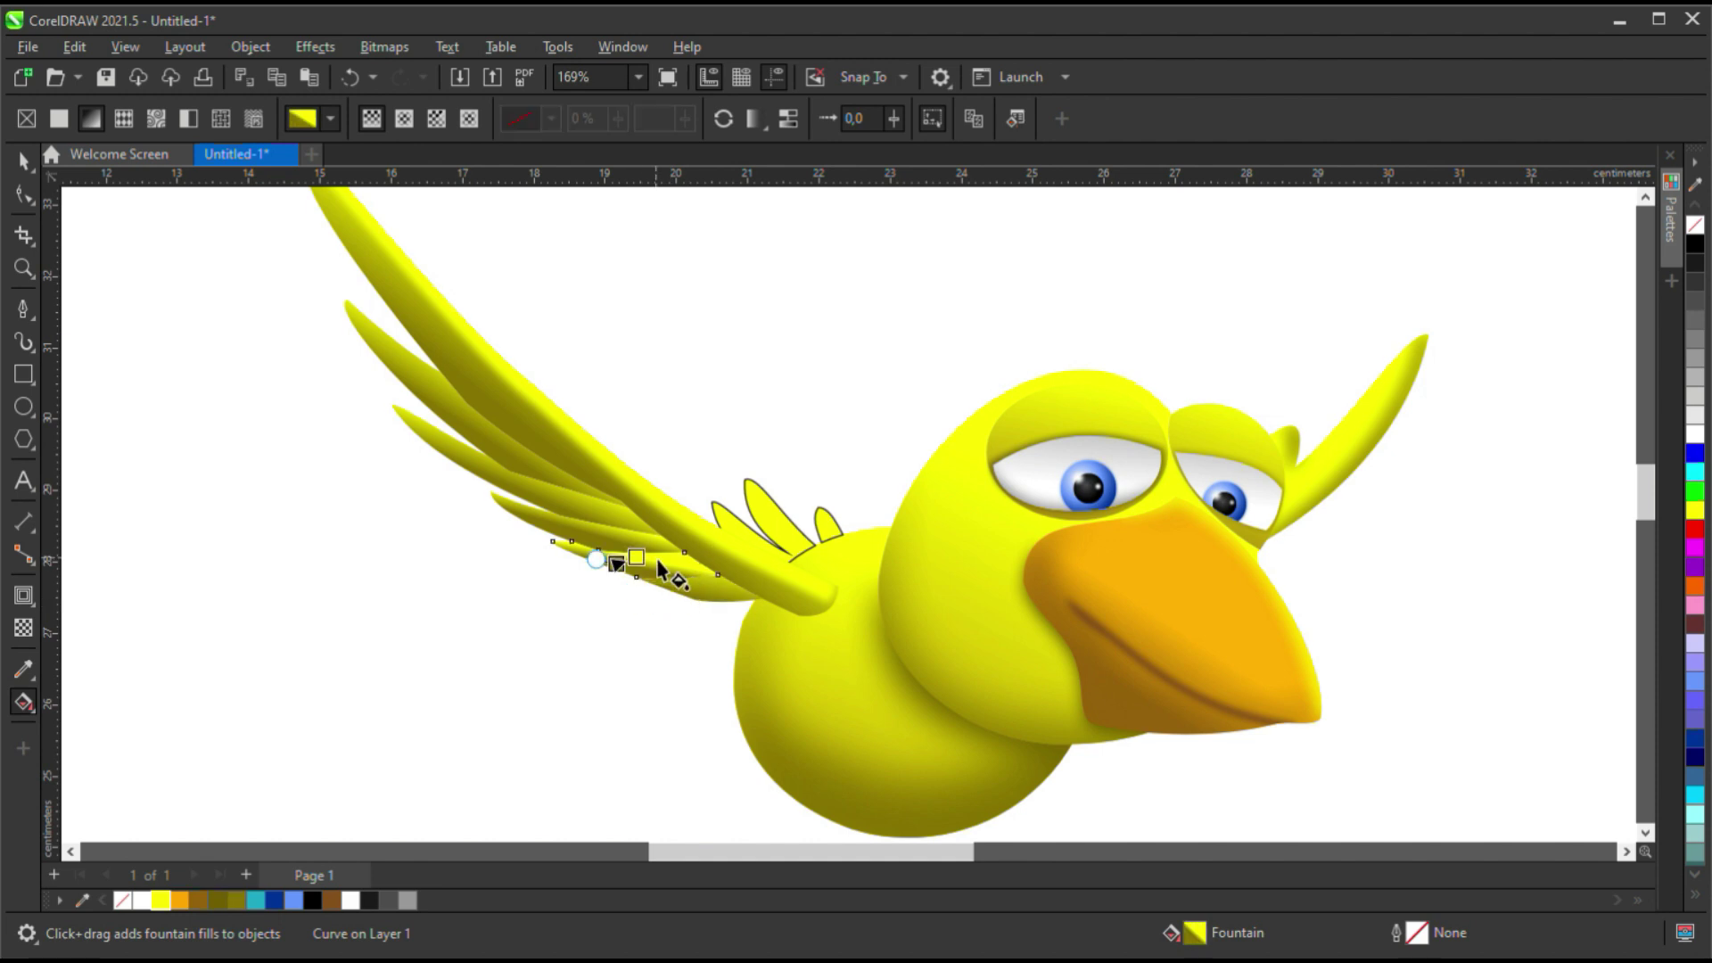
pyautogui.press('space')
pyautogui.press('Escape')
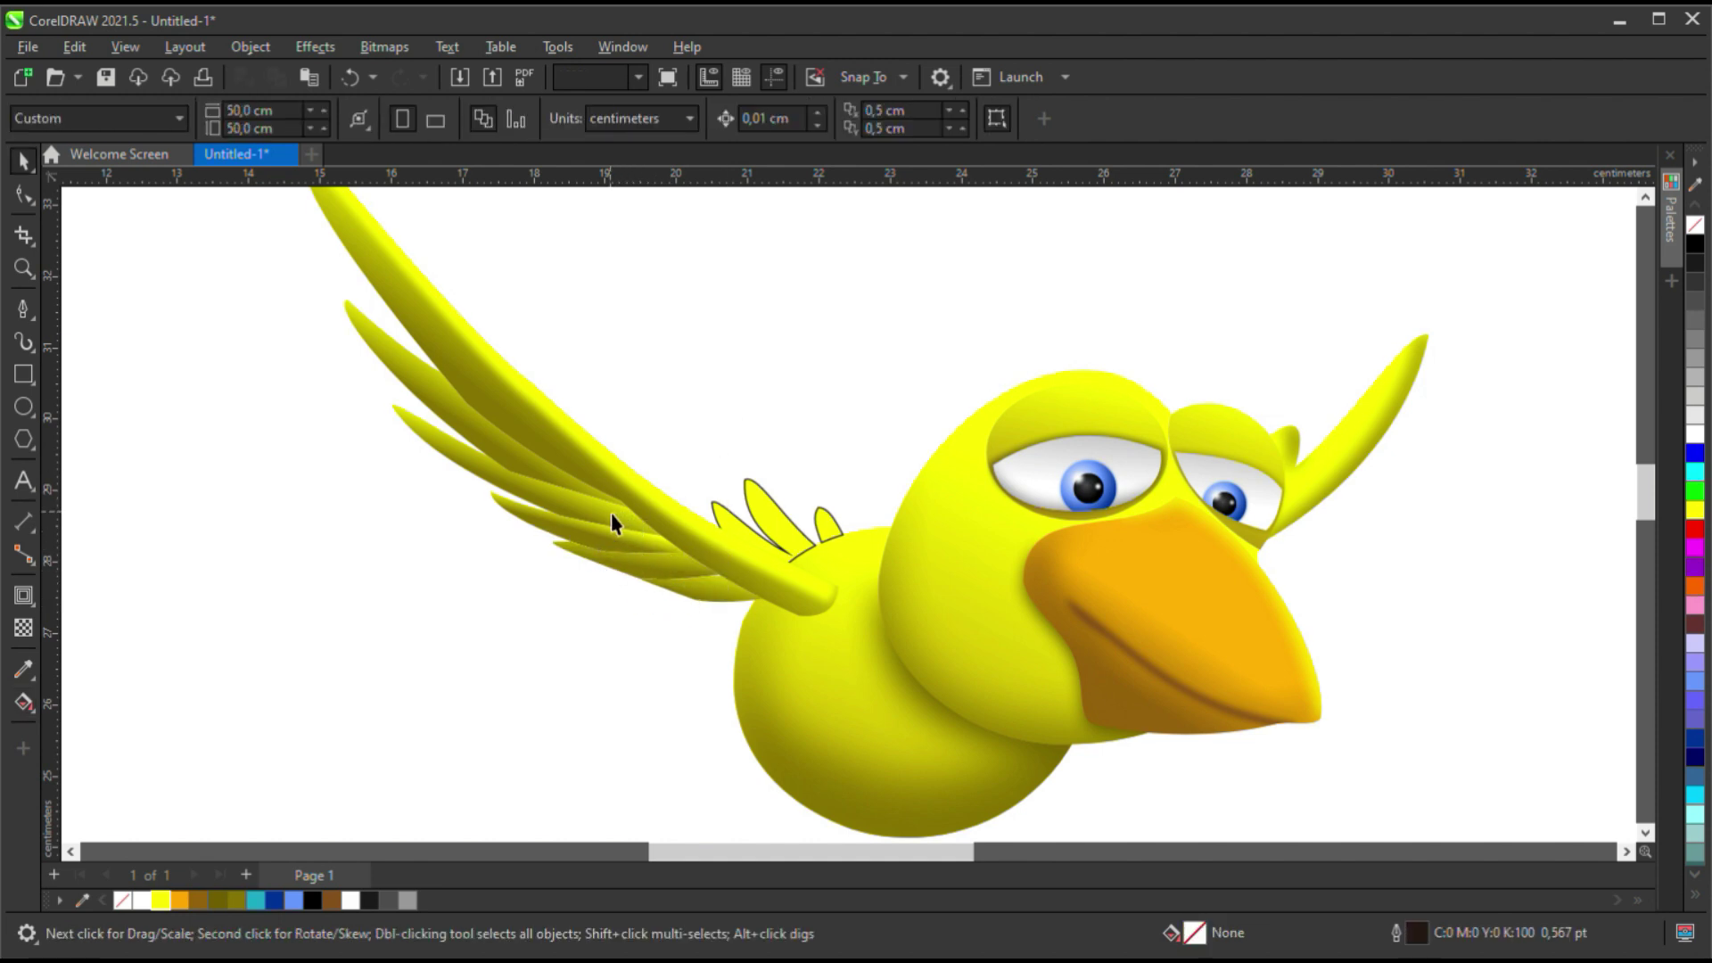
pyautogui.press('g')
pyautogui.click(527, 489)
pyautogui.moveTo(527, 489)
pyautogui.mouseDown()
pyautogui.moveTo(497, 481)
pyautogui.moveTo(531, 490)
pyautogui.mouseUp()
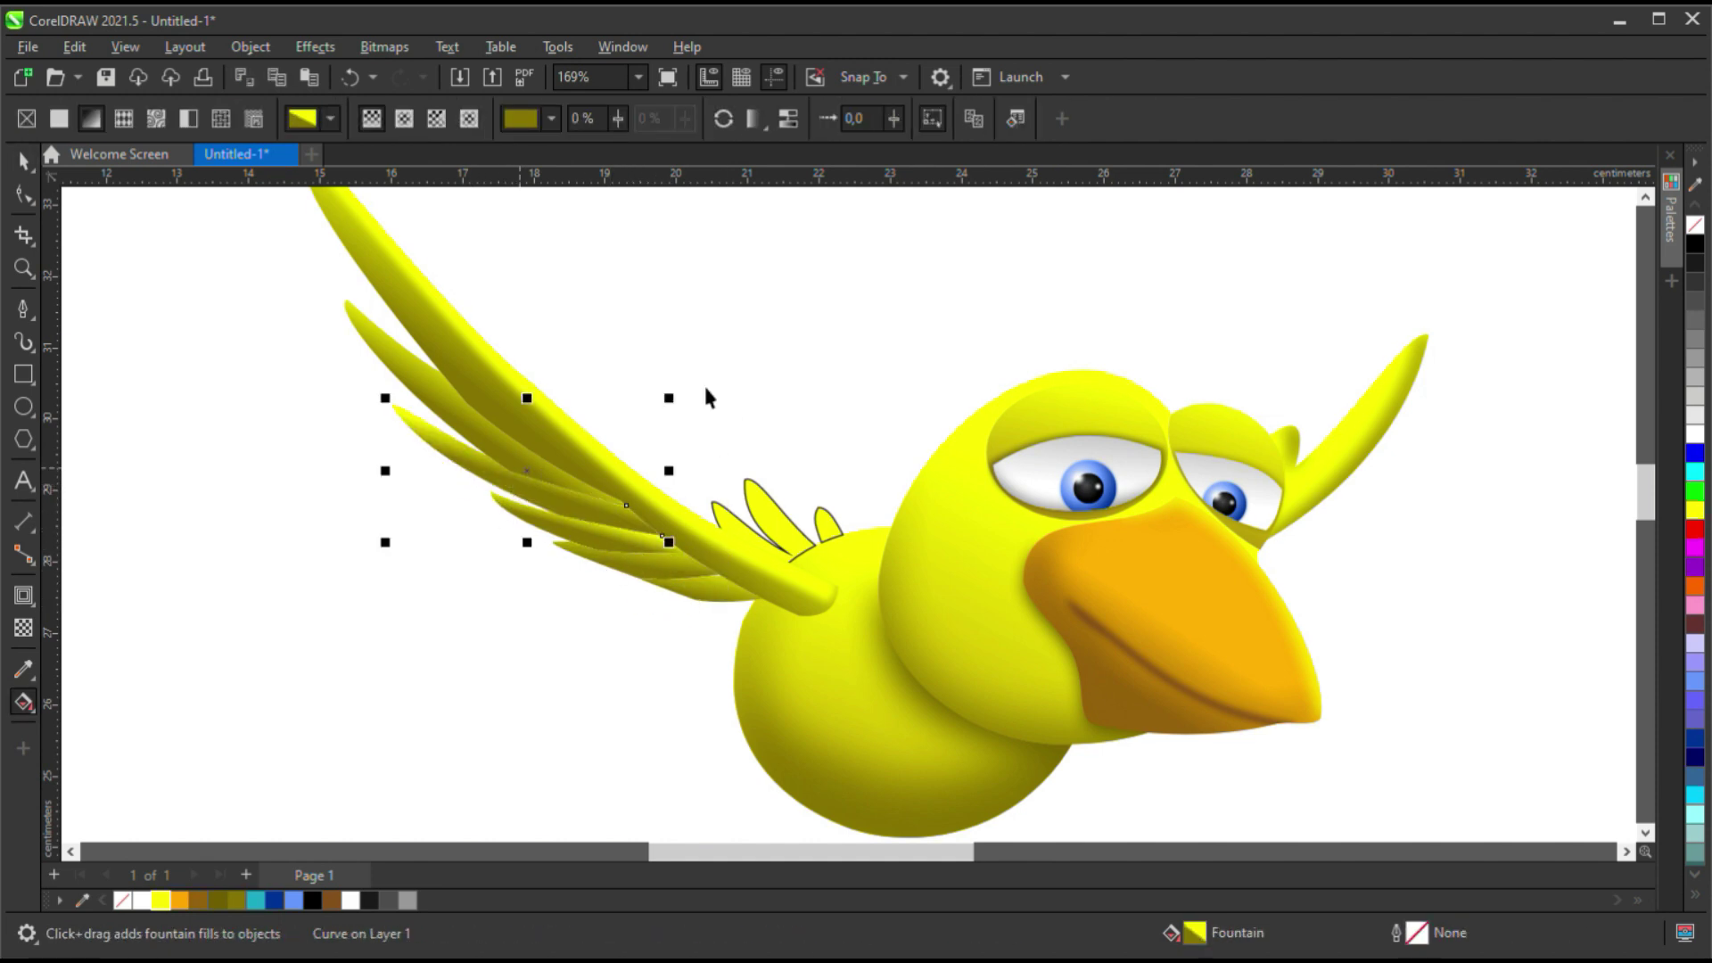
# Remove the outlines of the three small feathers on the back and combine trimmed edge slivers of them in olive #857402.
pyautogui.press('space')
pyautogui.moveTo(769, 523); pyautogui.dragTo(814, 366)
pyautogui.hotkey('ctrl', 'l')
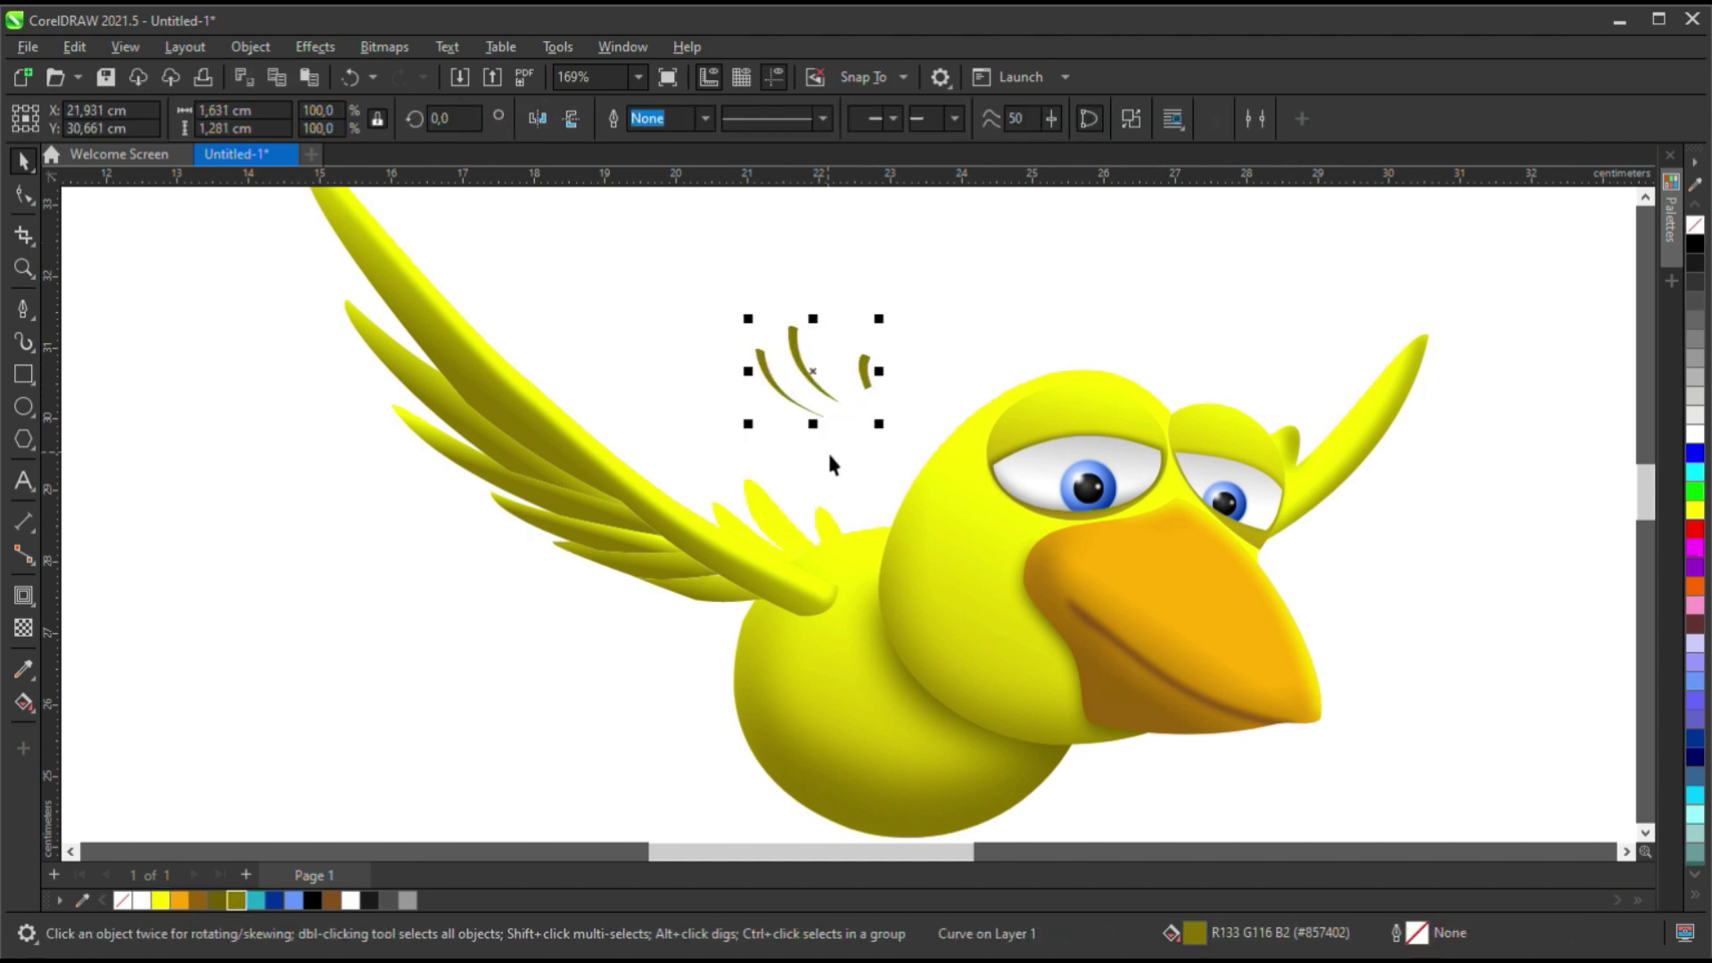
# Feather the olive slivers and PowerClip them inside the three small back feathers as edge shading.
pyautogui.click(764, 535)
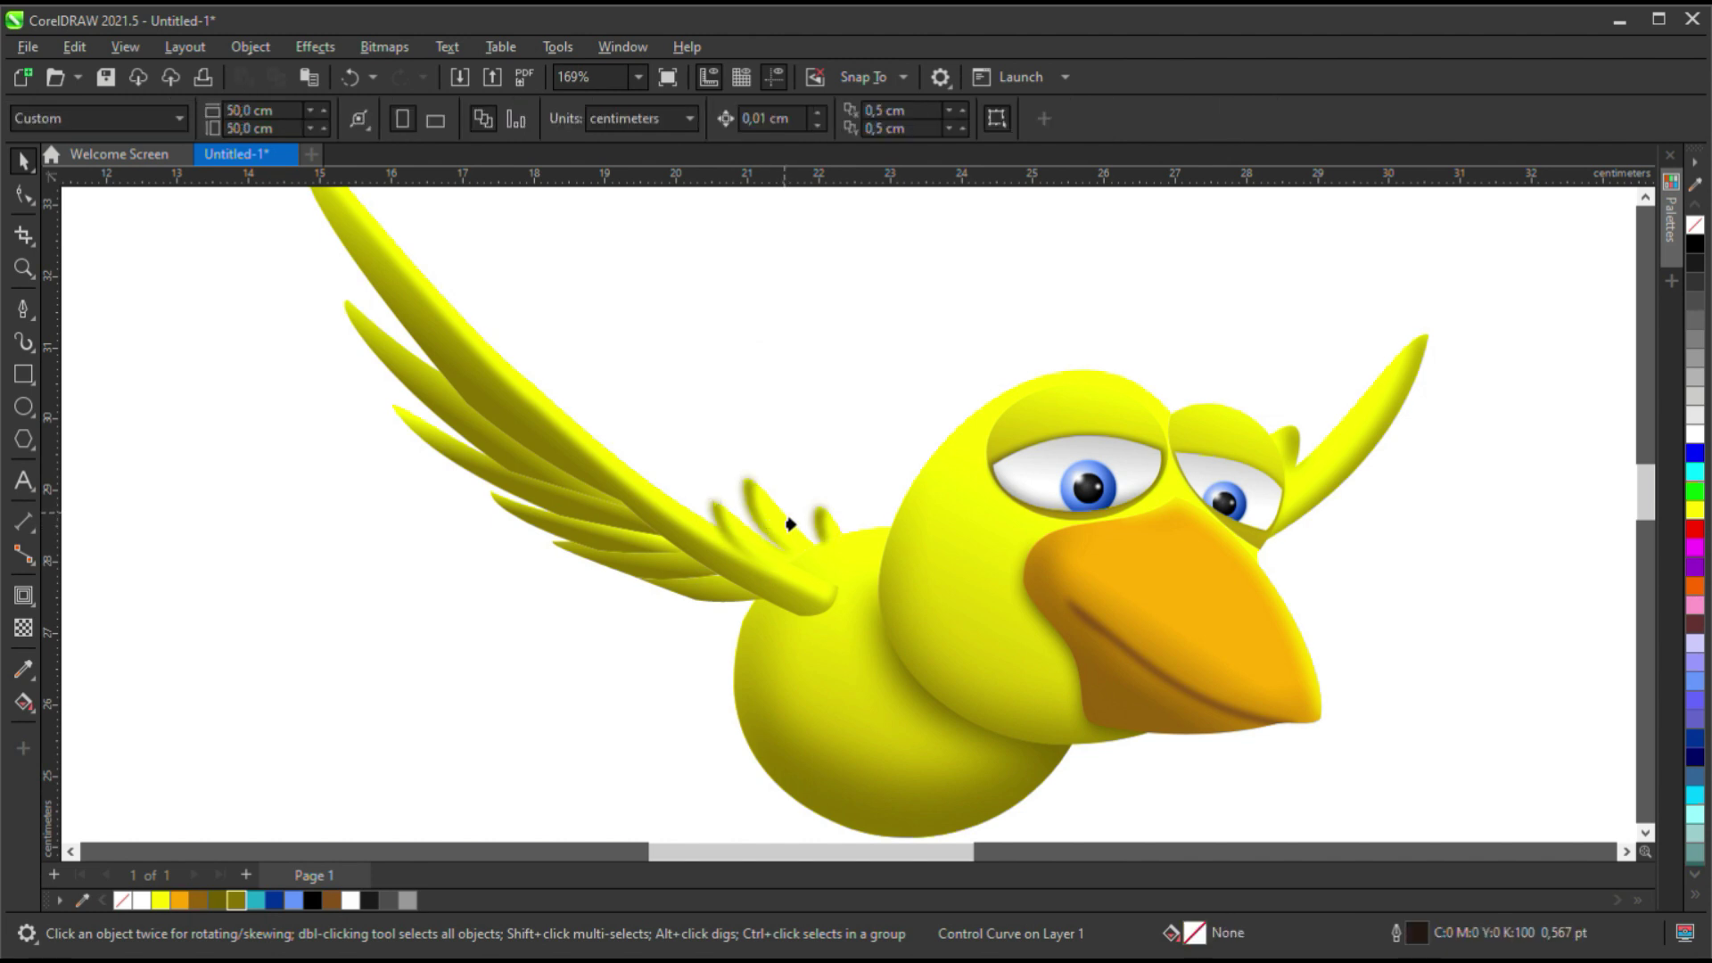
pyautogui.keyDown('ctrl'); pyautogui.click(758, 522); pyautogui.keyUp('ctrl')
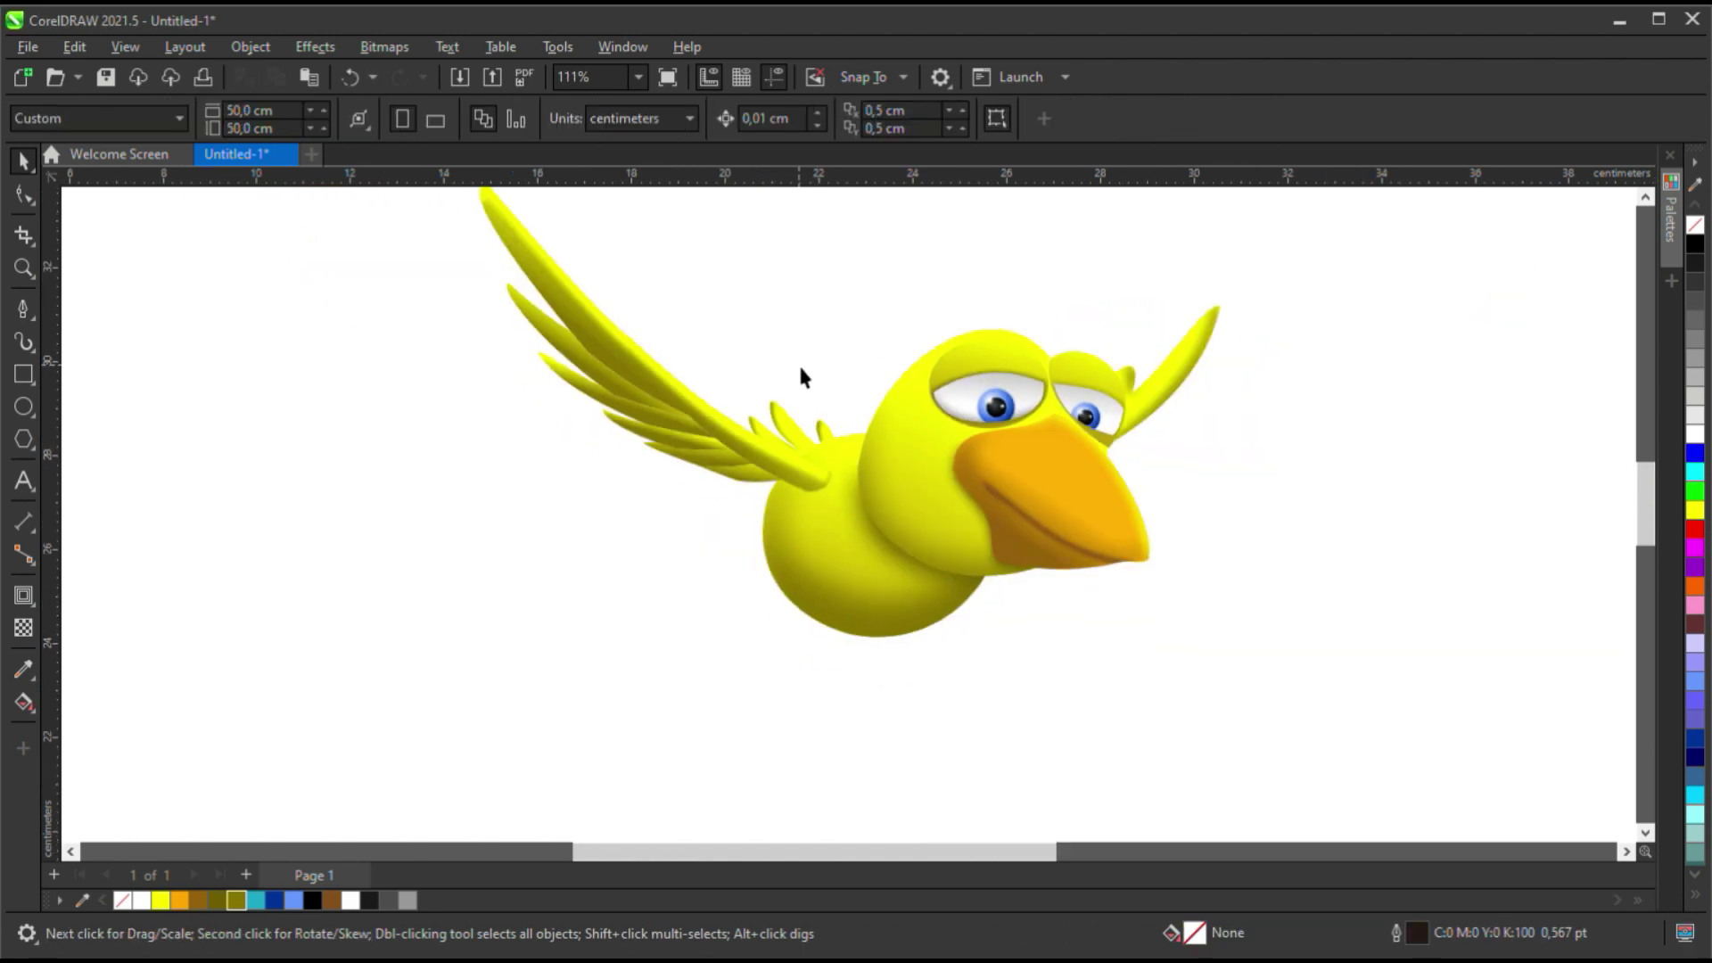
pyautogui.click(803, 432)
pyautogui.press('g')
pyautogui.press('space')
pyautogui.scroll(-2, 1246, 600)
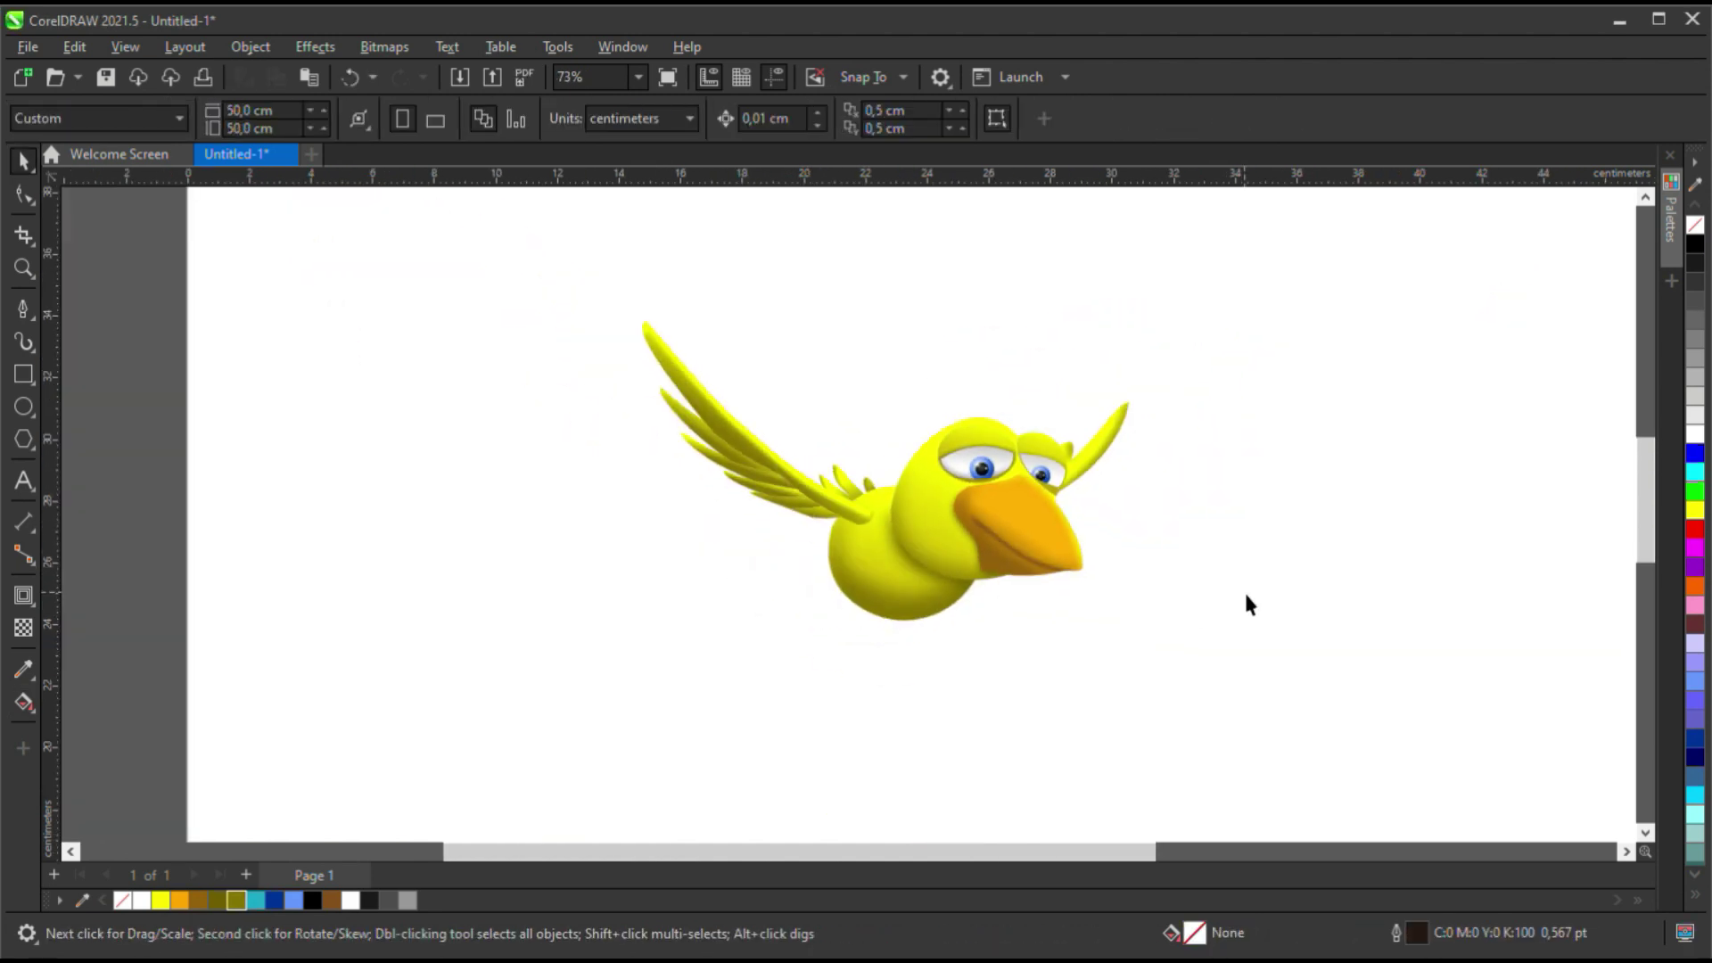
# Draw a small curved shadow shape over the joint of the large wing and the body with the Pen tool.
pyautogui.scroll(1, 770, 553)
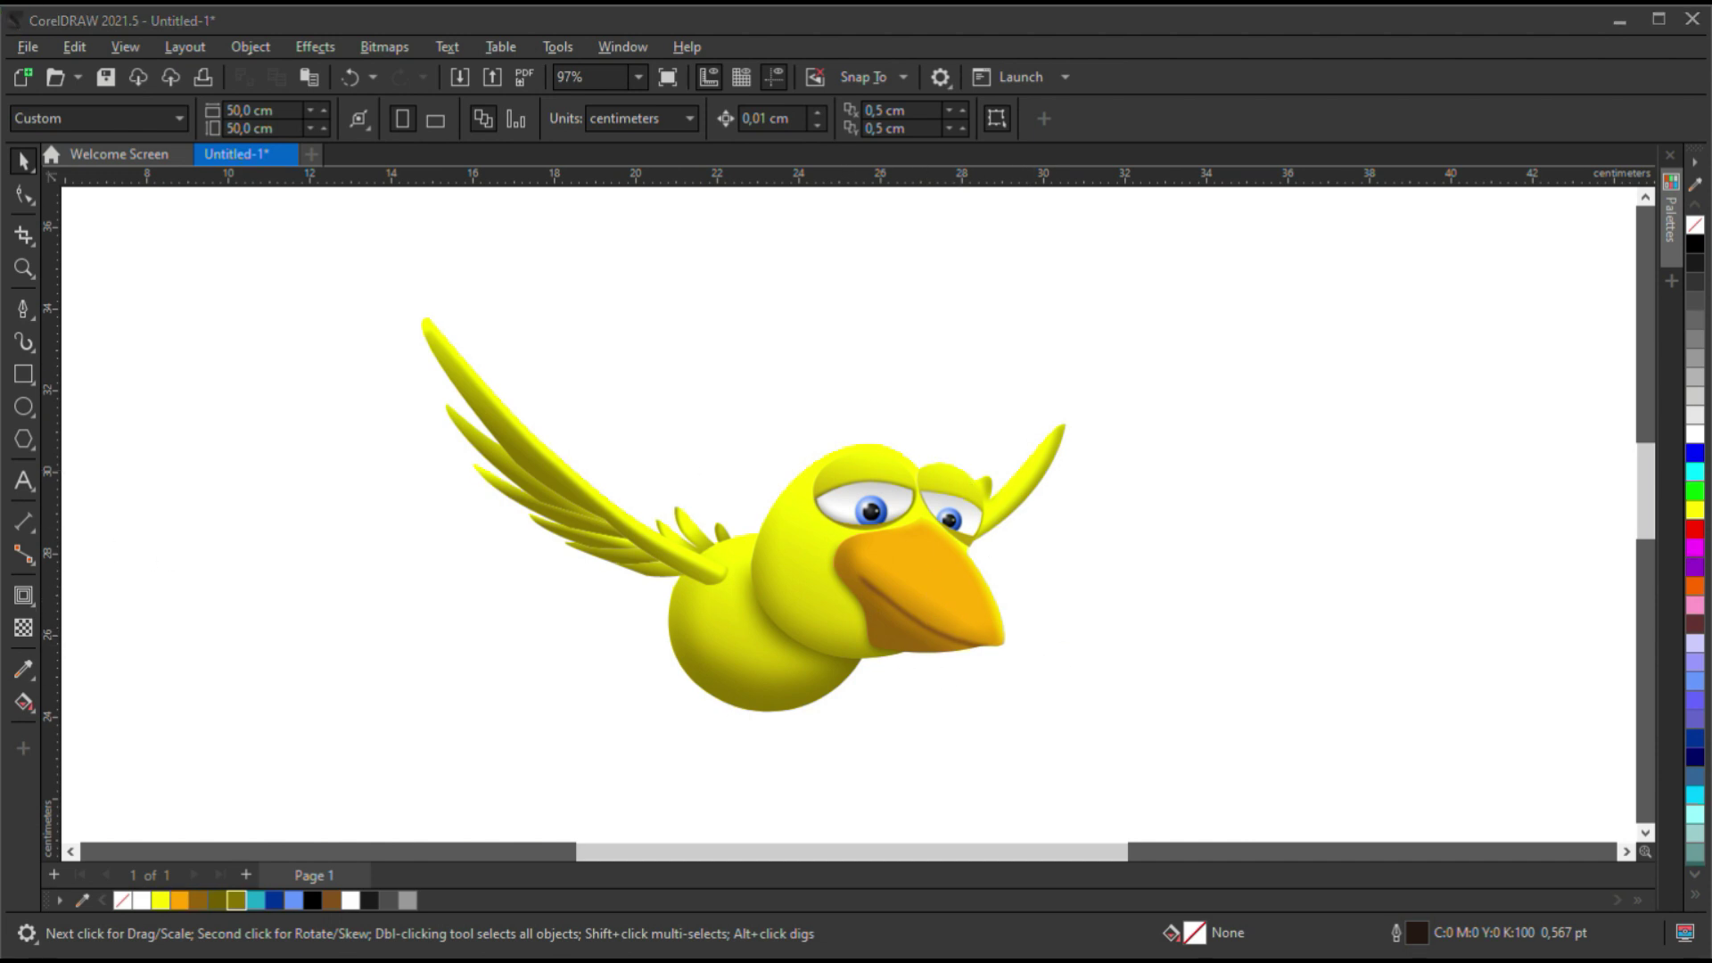
pyautogui.scroll(2, 798, 675)
pyautogui.press('F5')
pyautogui.click(642, 584)
pyautogui.moveTo(684, 586)
pyautogui.mouseDown()
pyautogui.moveTo(709, 595)
pyautogui.moveTo(652, 593)
pyautogui.mouseUp()
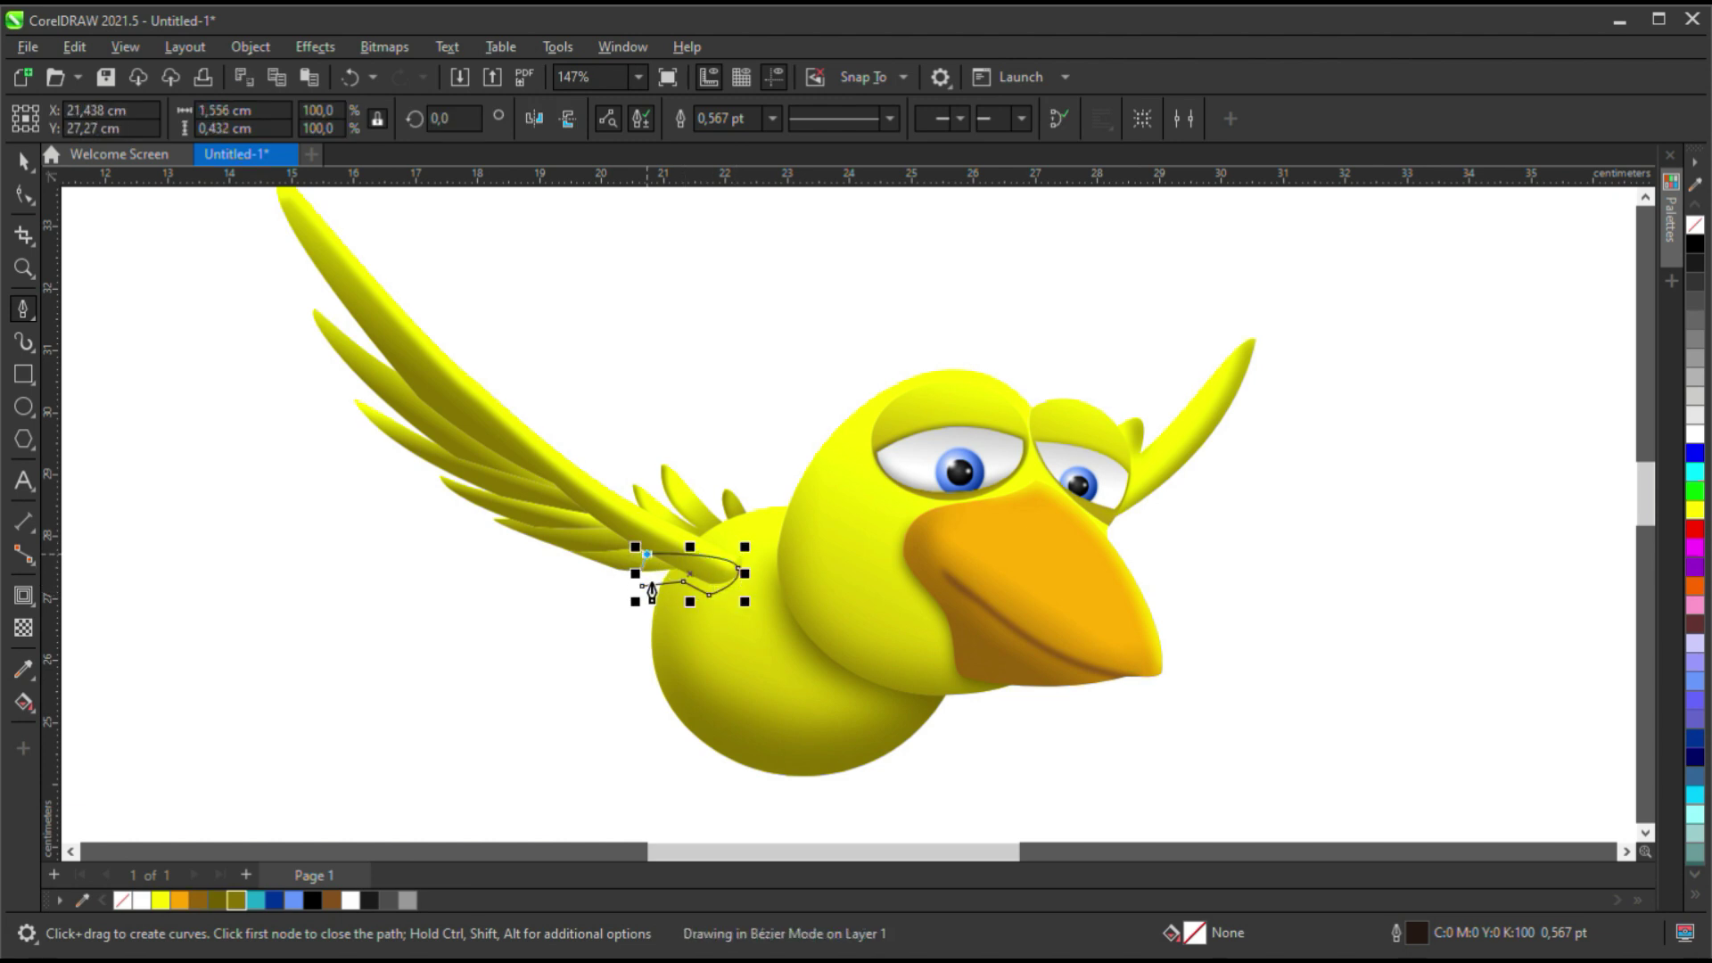
# Fill the wing-joint shape with dark olive #6F5F00, remove its outline and feather it into a soft shadow under the wing.
pyautogui.click(217, 901)
pyautogui.rightClick(122, 901)
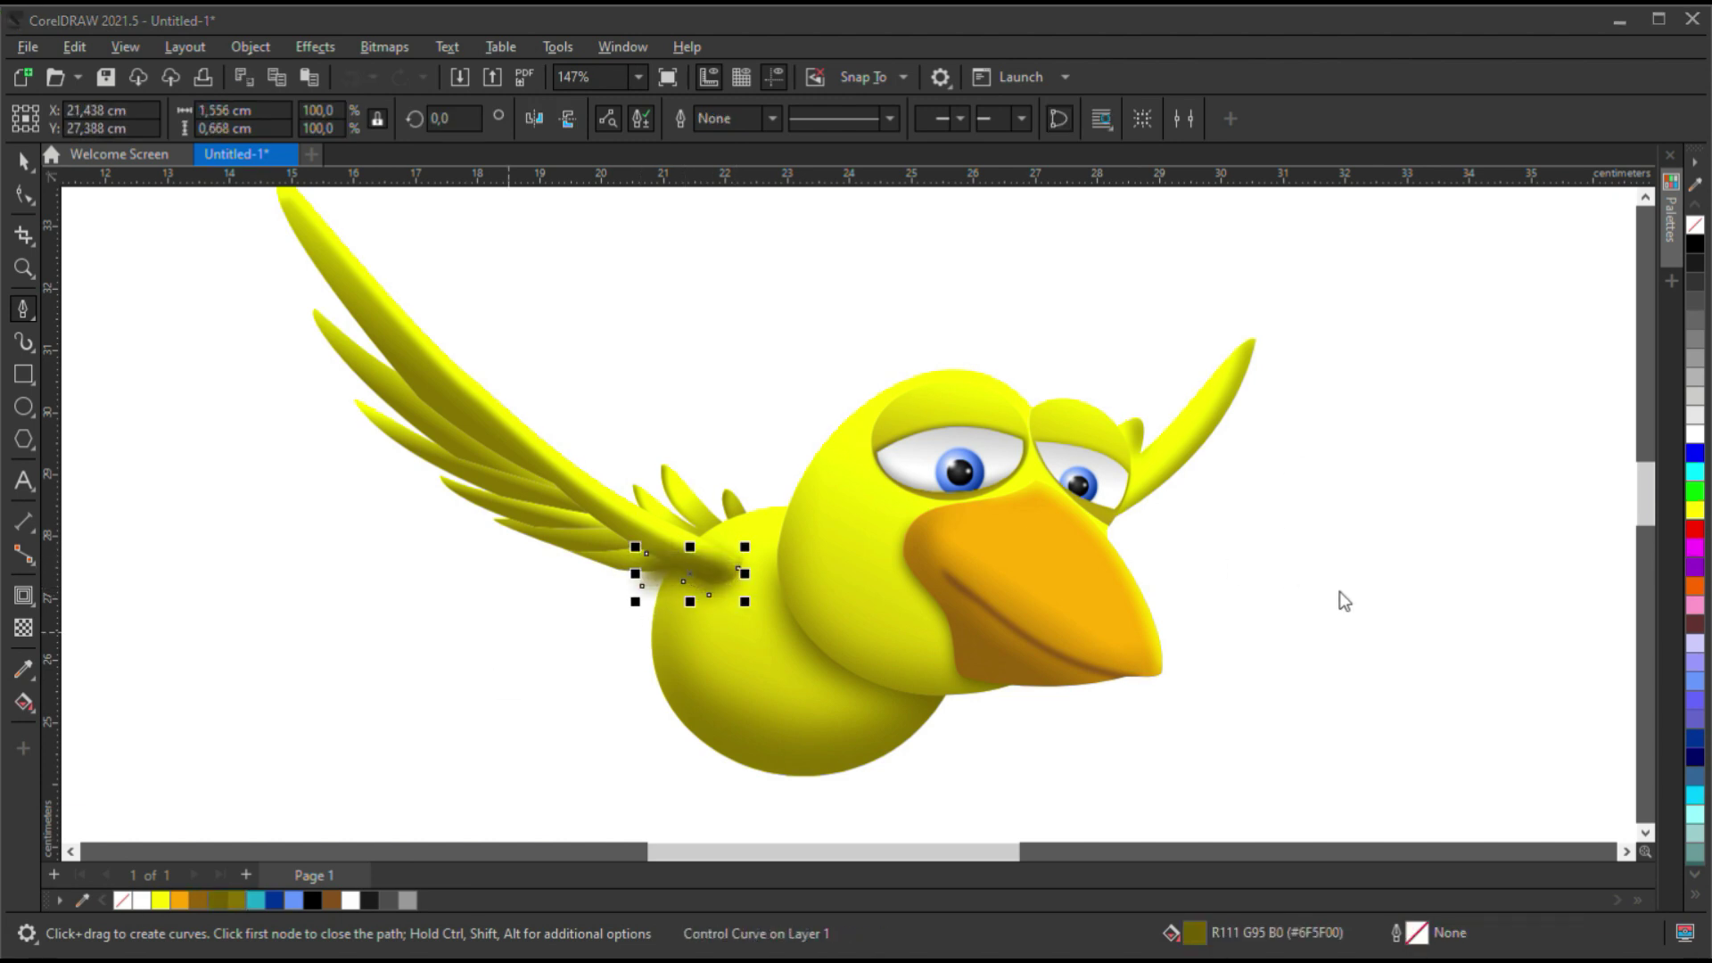
pyautogui.press('space')
pyautogui.press('Escape')
pyautogui.scroll(-2, 580, 591)
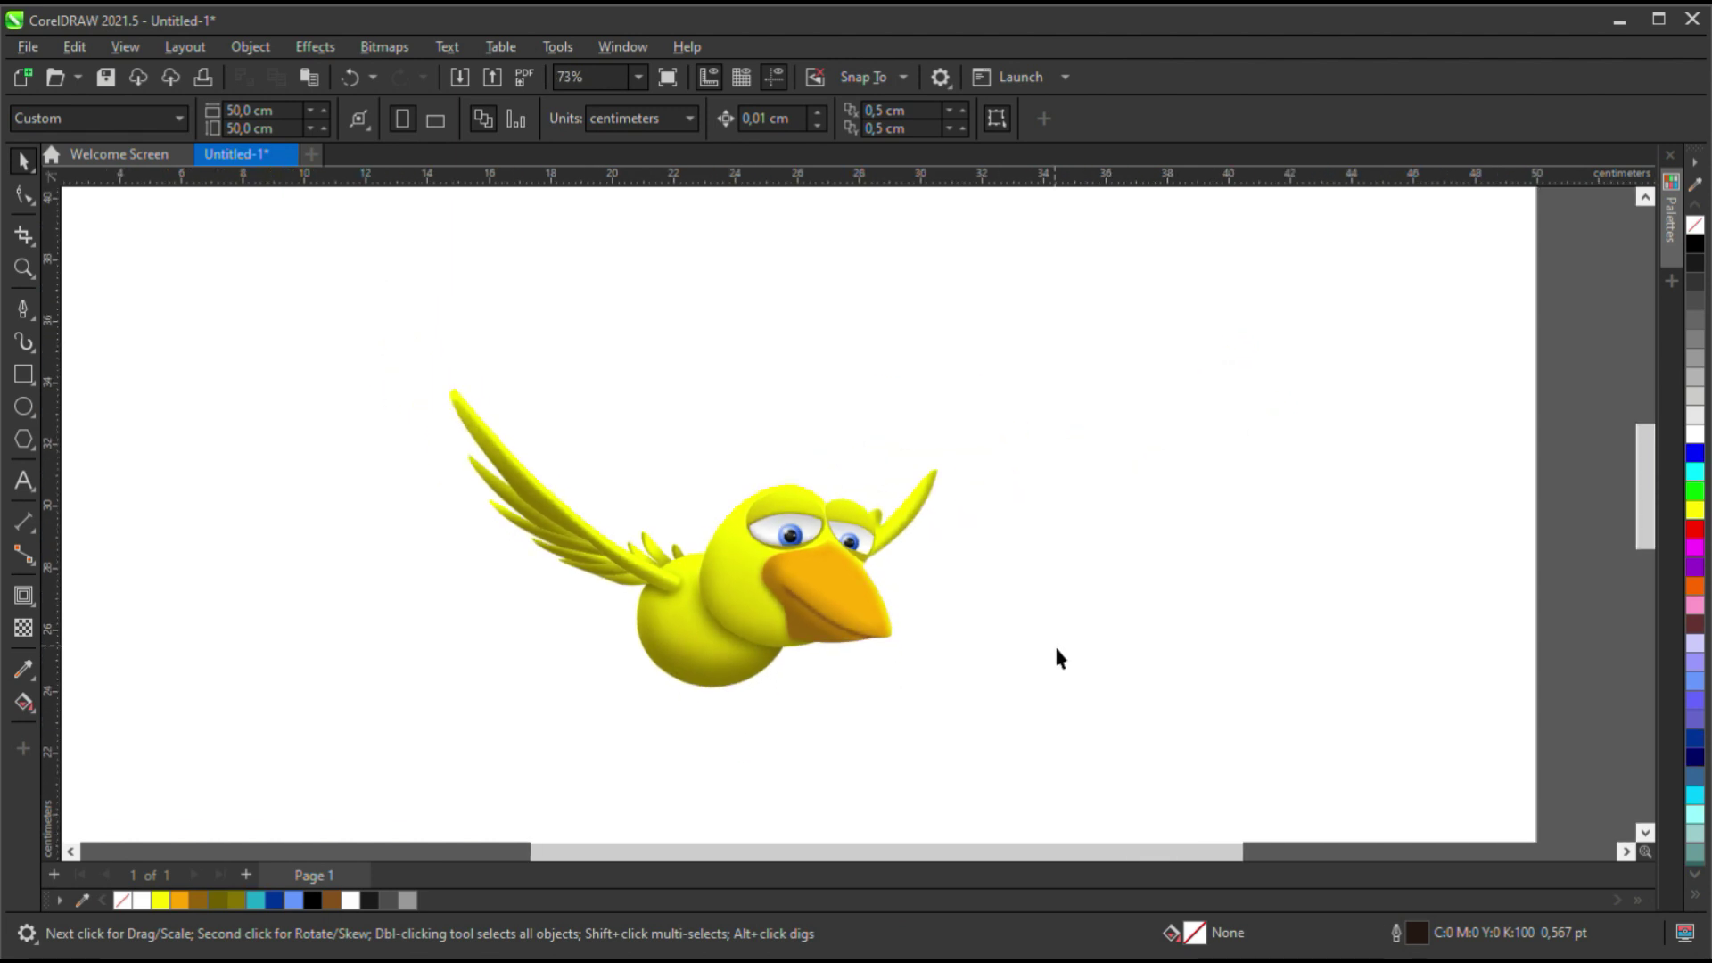
# Draw a row of 15 overlapping ellipses of varied sizes above the bird as the basis of a cloud.
pyautogui.moveTo(937, 624); pyautogui.dragTo(1034, 644)
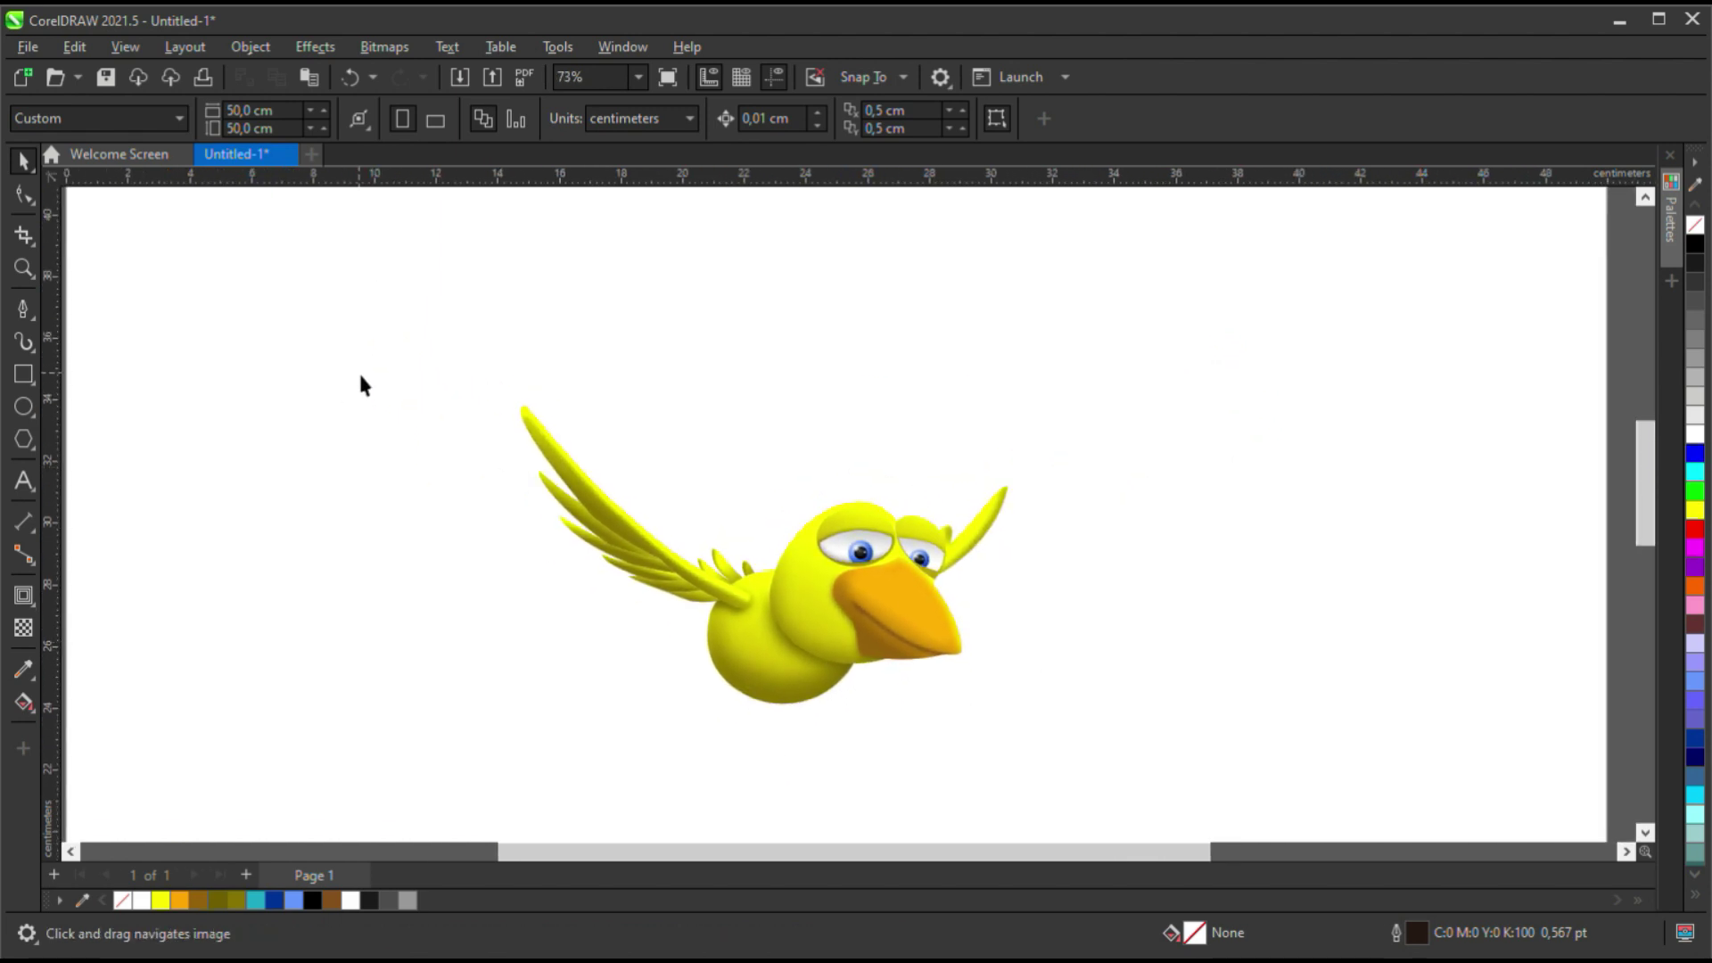
pyautogui.click(24, 407)
pyautogui.moveTo(309, 343); pyautogui.dragTo(366, 372)
pyautogui.moveTo(345, 296)
pyautogui.mouseDown()
pyautogui.moveTo(404, 357)
pyautogui.moveTo(462, 344)
pyautogui.mouseUp()
pyautogui.moveTo(419, 272); pyautogui.dragTo(464, 332)
pyautogui.moveTo(448, 289); pyautogui.dragTo(575, 336)
pyautogui.moveTo(479, 314); pyautogui.dragTo(564, 366)
pyautogui.moveTo(423, 316); pyautogui.dragTo(552, 381)
pyautogui.moveTo(393, 350); pyautogui.dragTo(505, 392)
pyautogui.moveTo(538, 301); pyautogui.dragTo(638, 364)
pyautogui.moveTo(581, 256); pyautogui.dragTo(767, 424)
pyautogui.moveTo(753, 316); pyautogui.dragTo(892, 370)
# Weld the ellipses above the bird into one cloud shape and fill it with light grey #CCCCCC.
pyautogui.moveTo(258, 250); pyautogui.dragTo(959, 437)
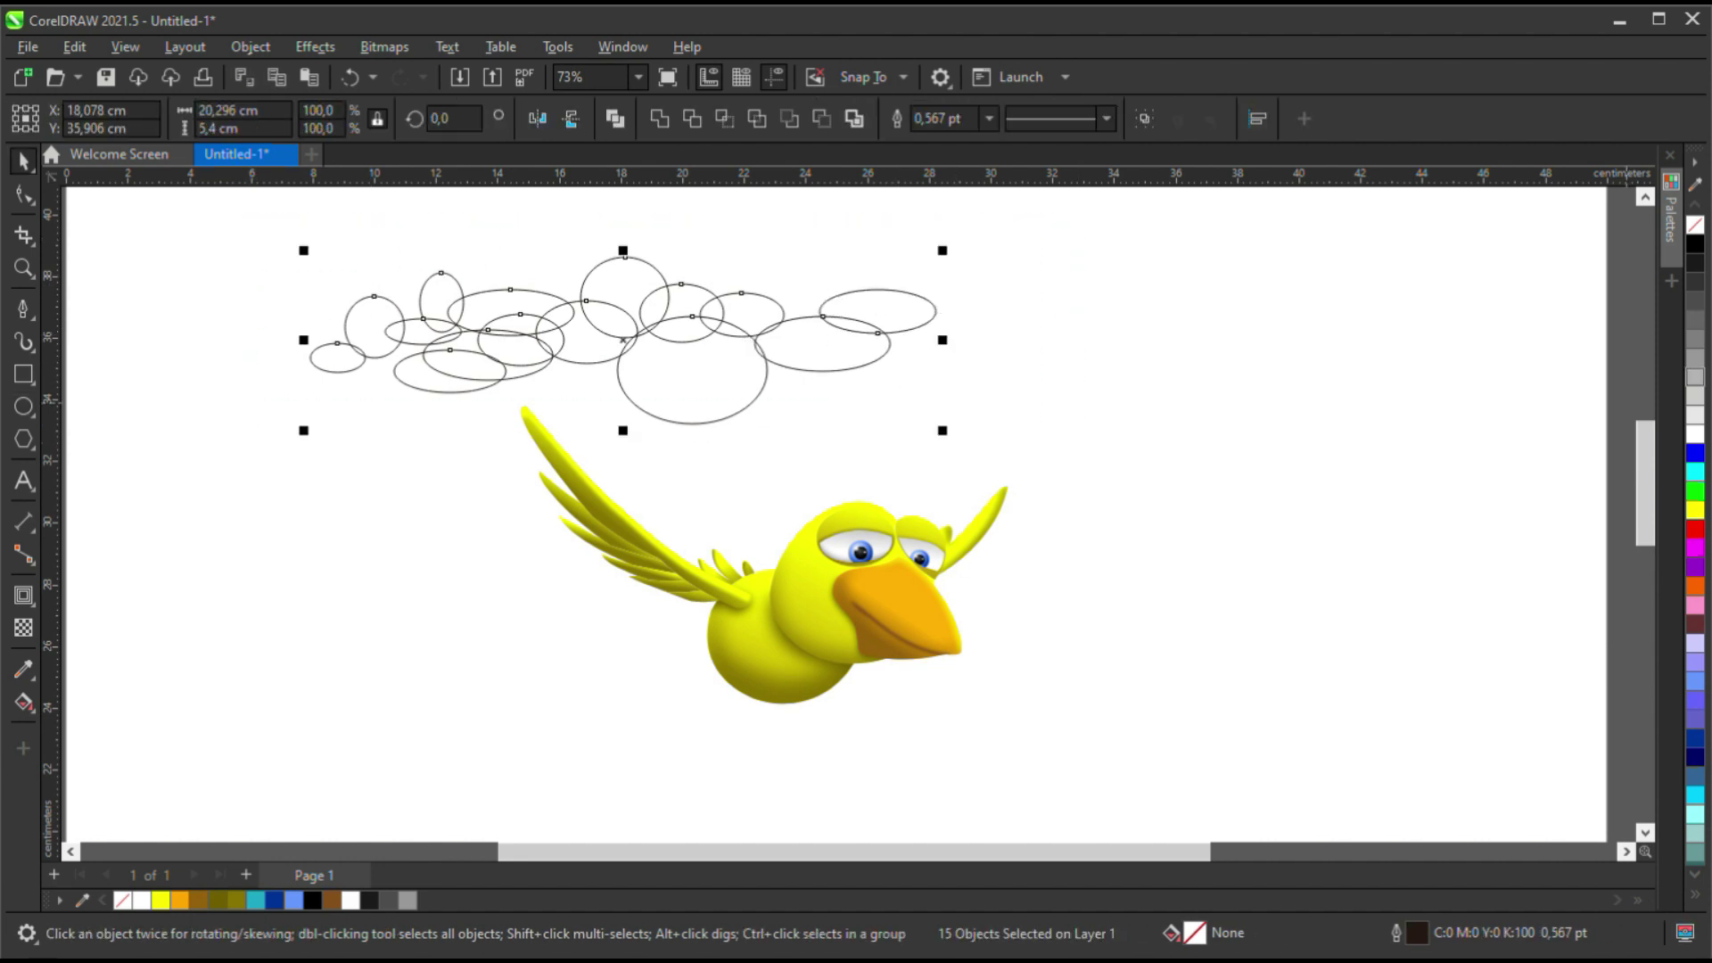
pyautogui.click(658, 119)
pyautogui.click(1697, 440)
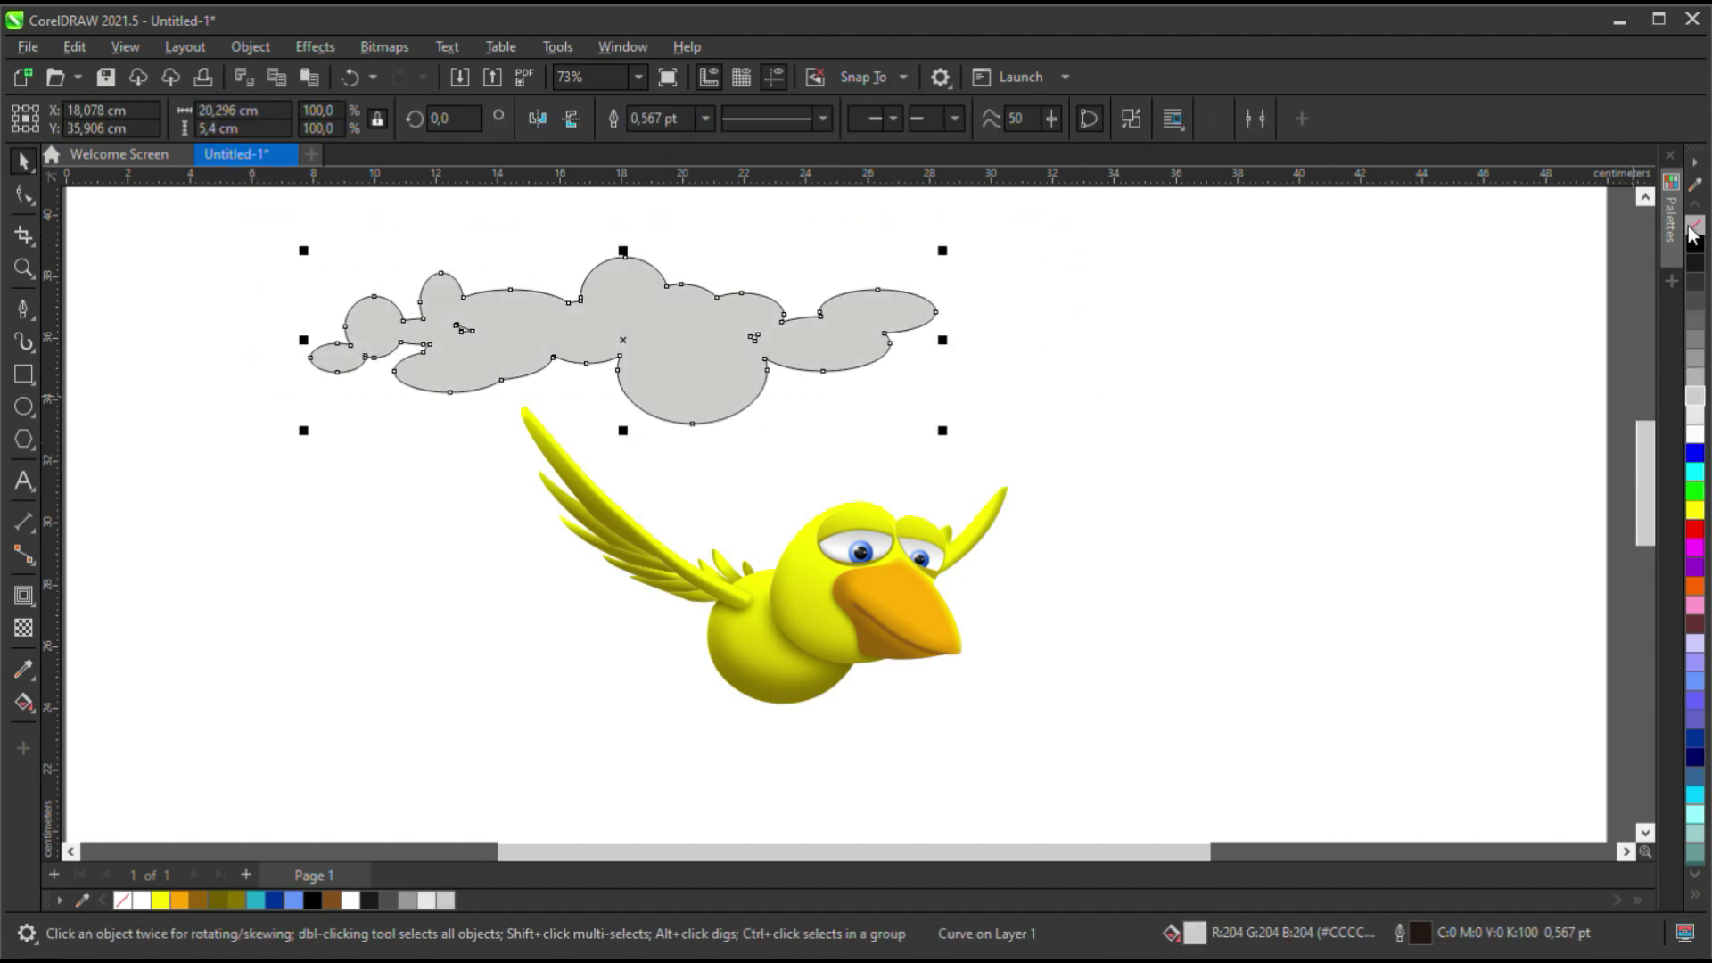
# Shade the outline-free cloud with a linear fountain fill from light grey upward to white and feather its edges.
pyautogui.press('g')
pyautogui.moveTo(526, 354); pyautogui.dragTo(660, 388)
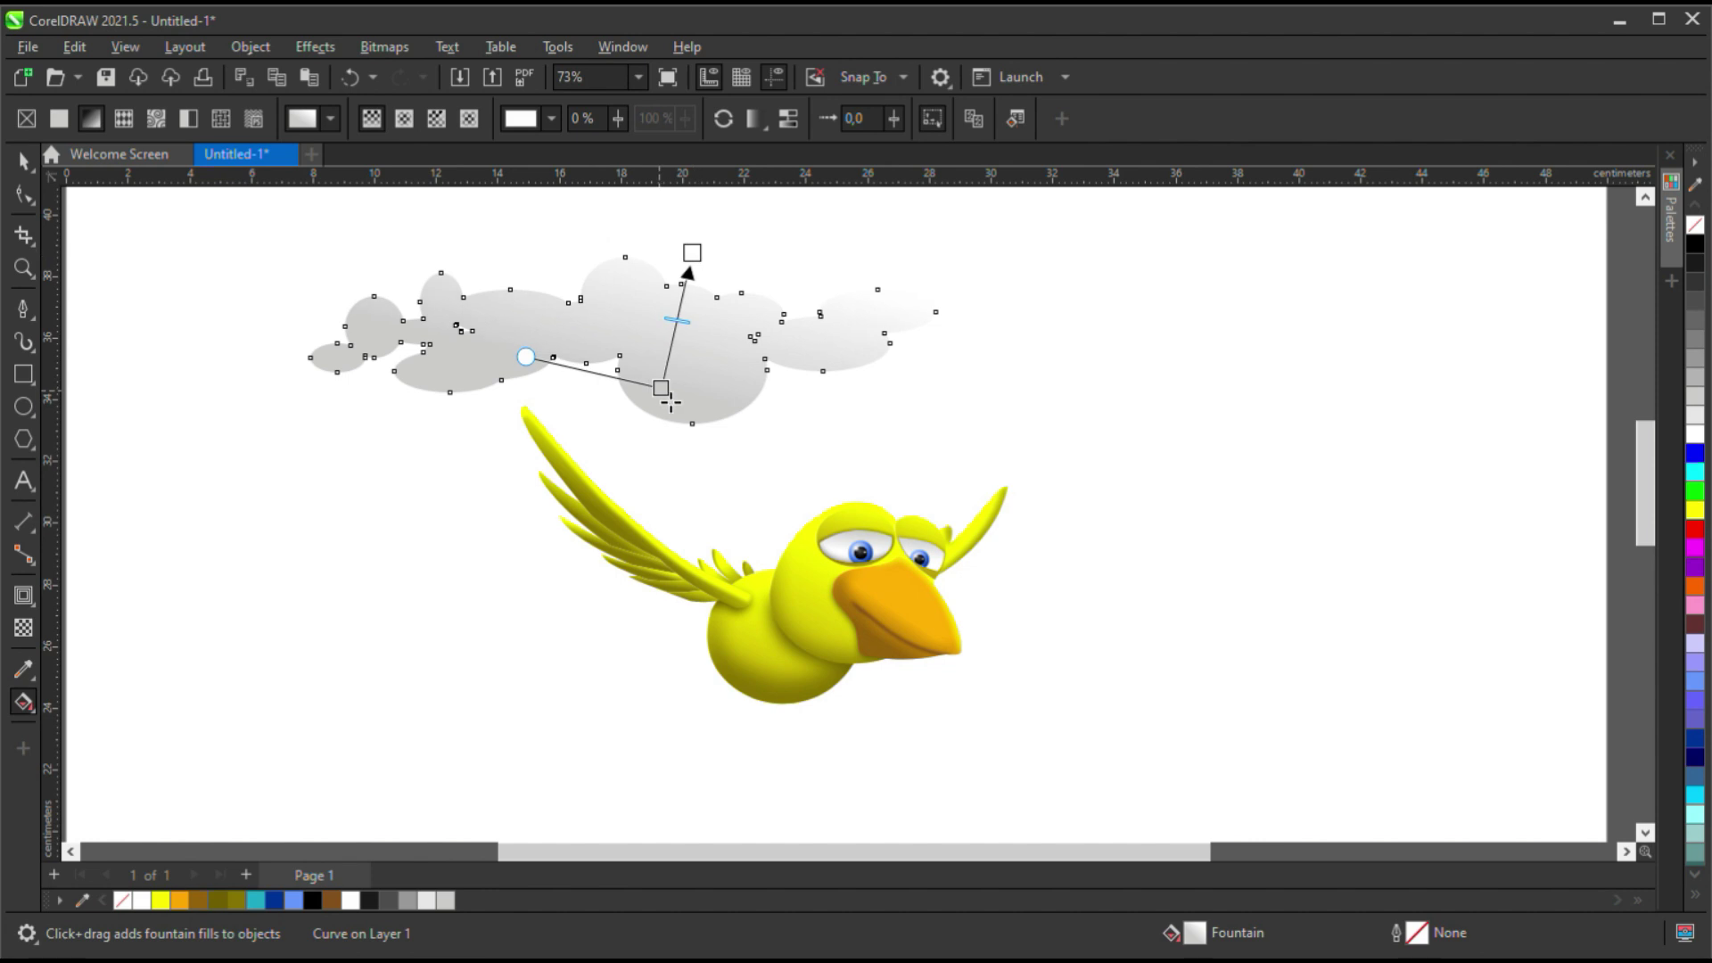
pyautogui.press('space')
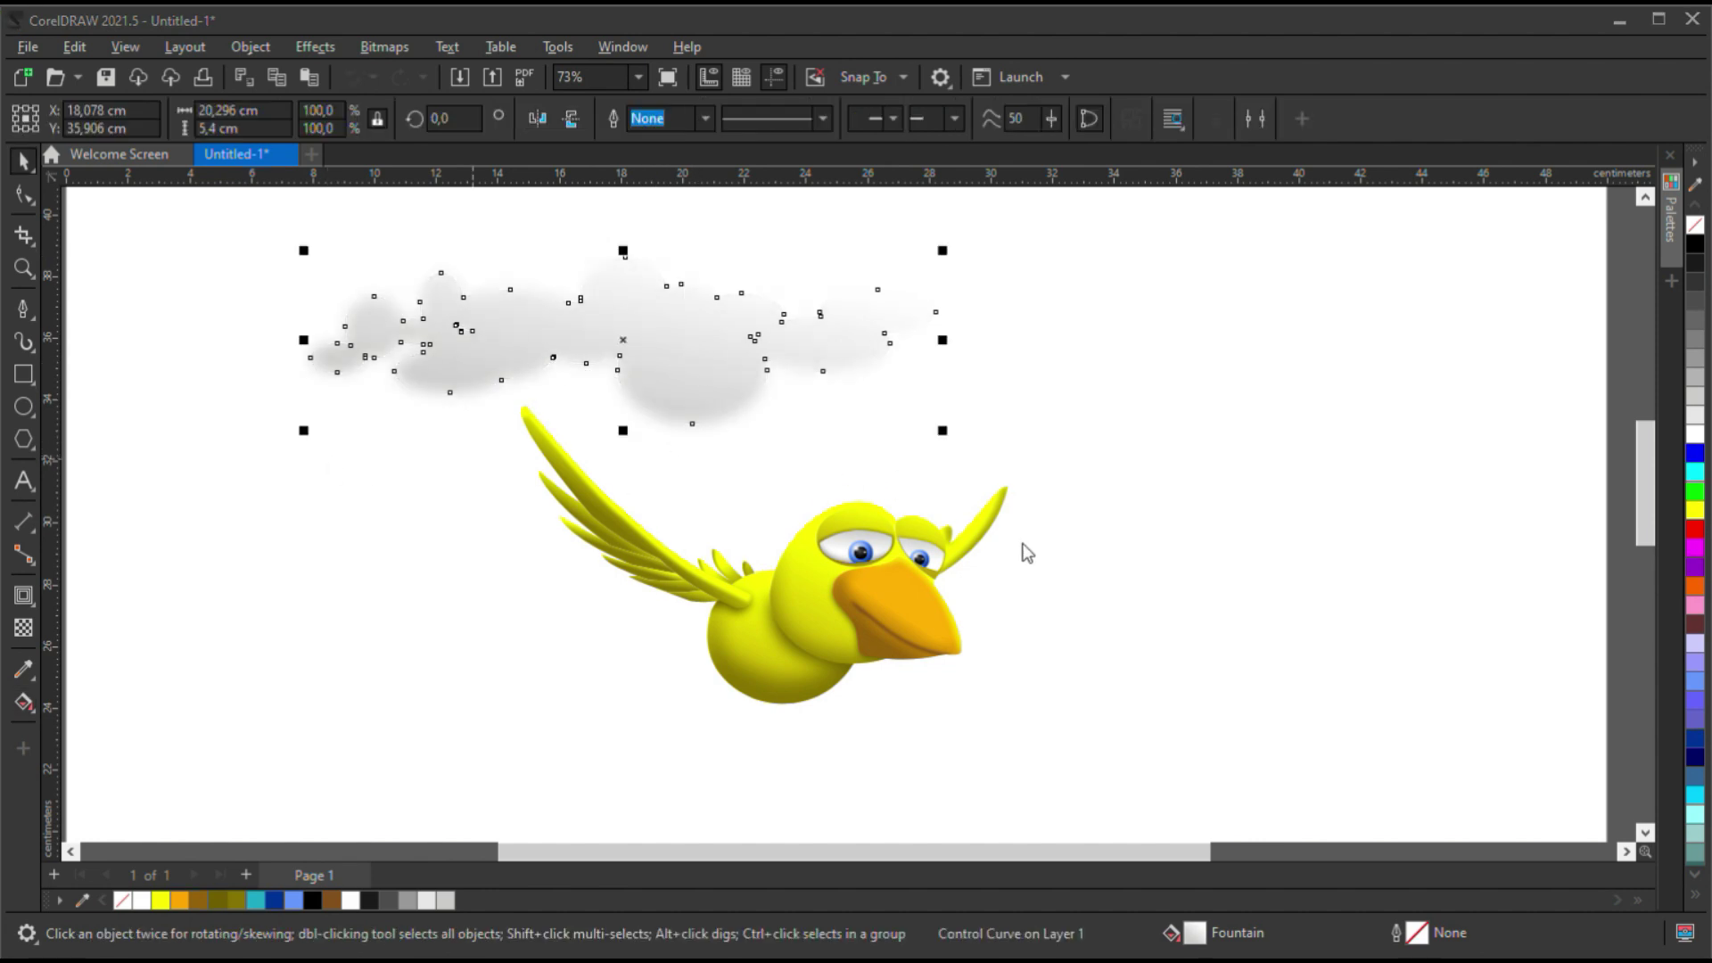
# Add a 50 × 50 cm page-sized rectangle behind the artwork and fill it with sky blue #00CCFF.
pyautogui.doubleClick(23, 376)
pyautogui.click(182, 415)
pyautogui.click(1689, 798)
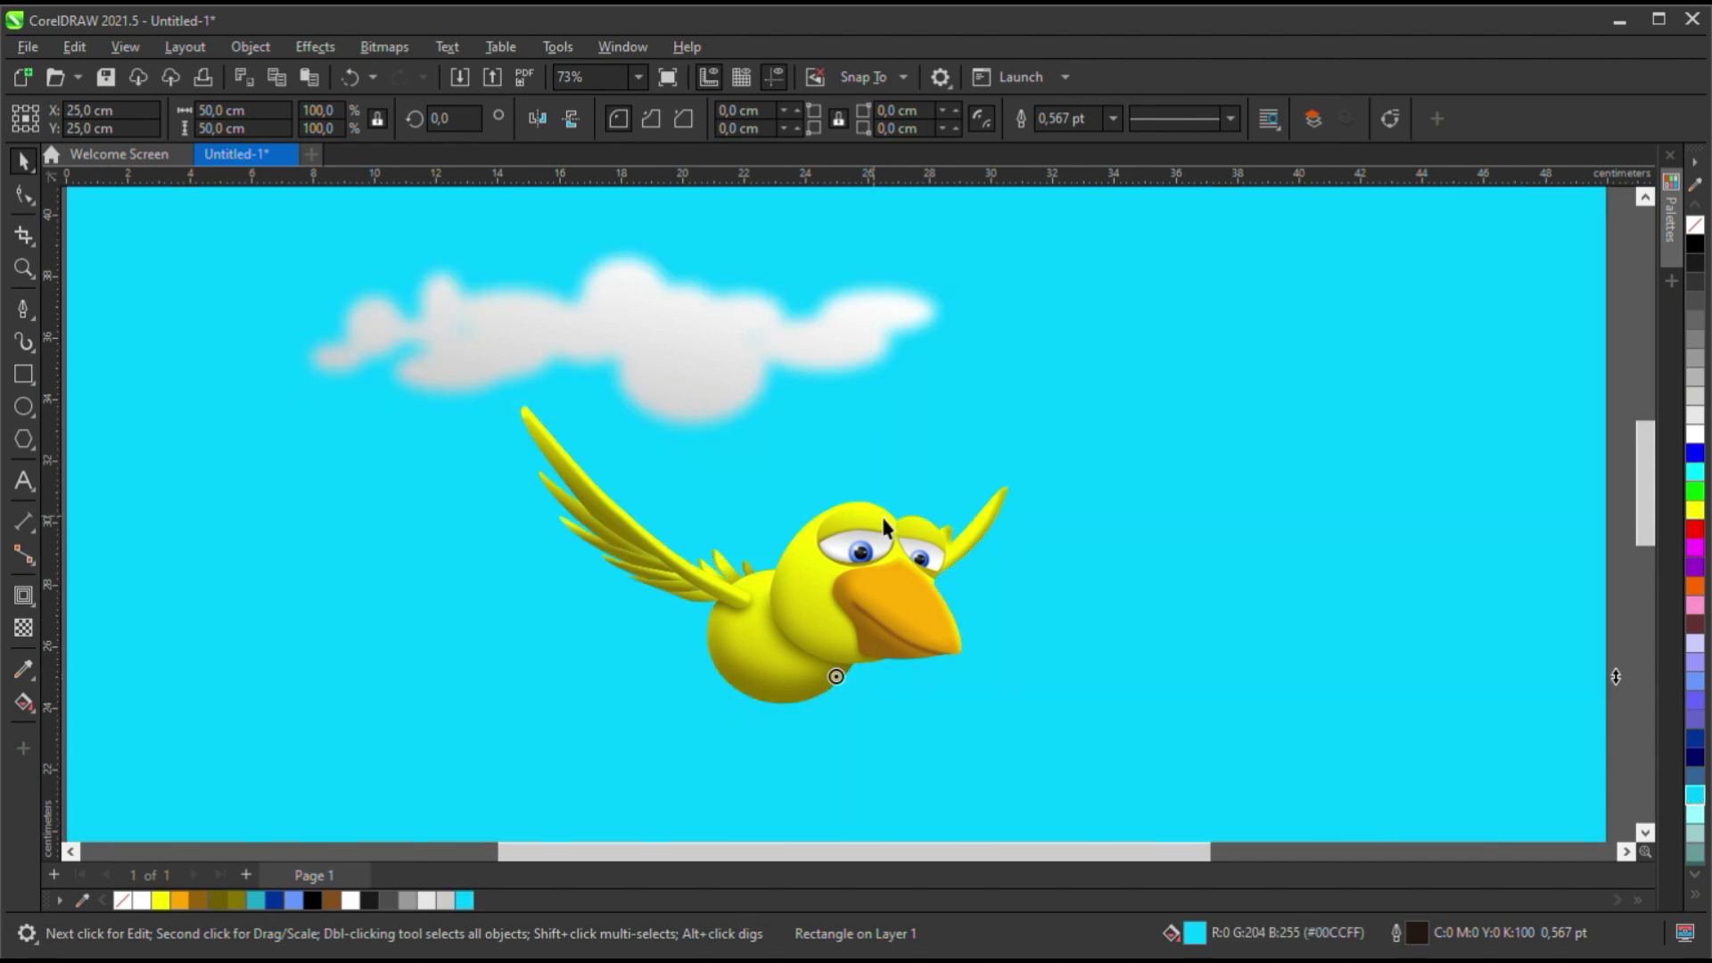
# Soften the cloud's edges further and place a smaller copy of it in the sky to the bird's right.
pyautogui.click(731, 366)
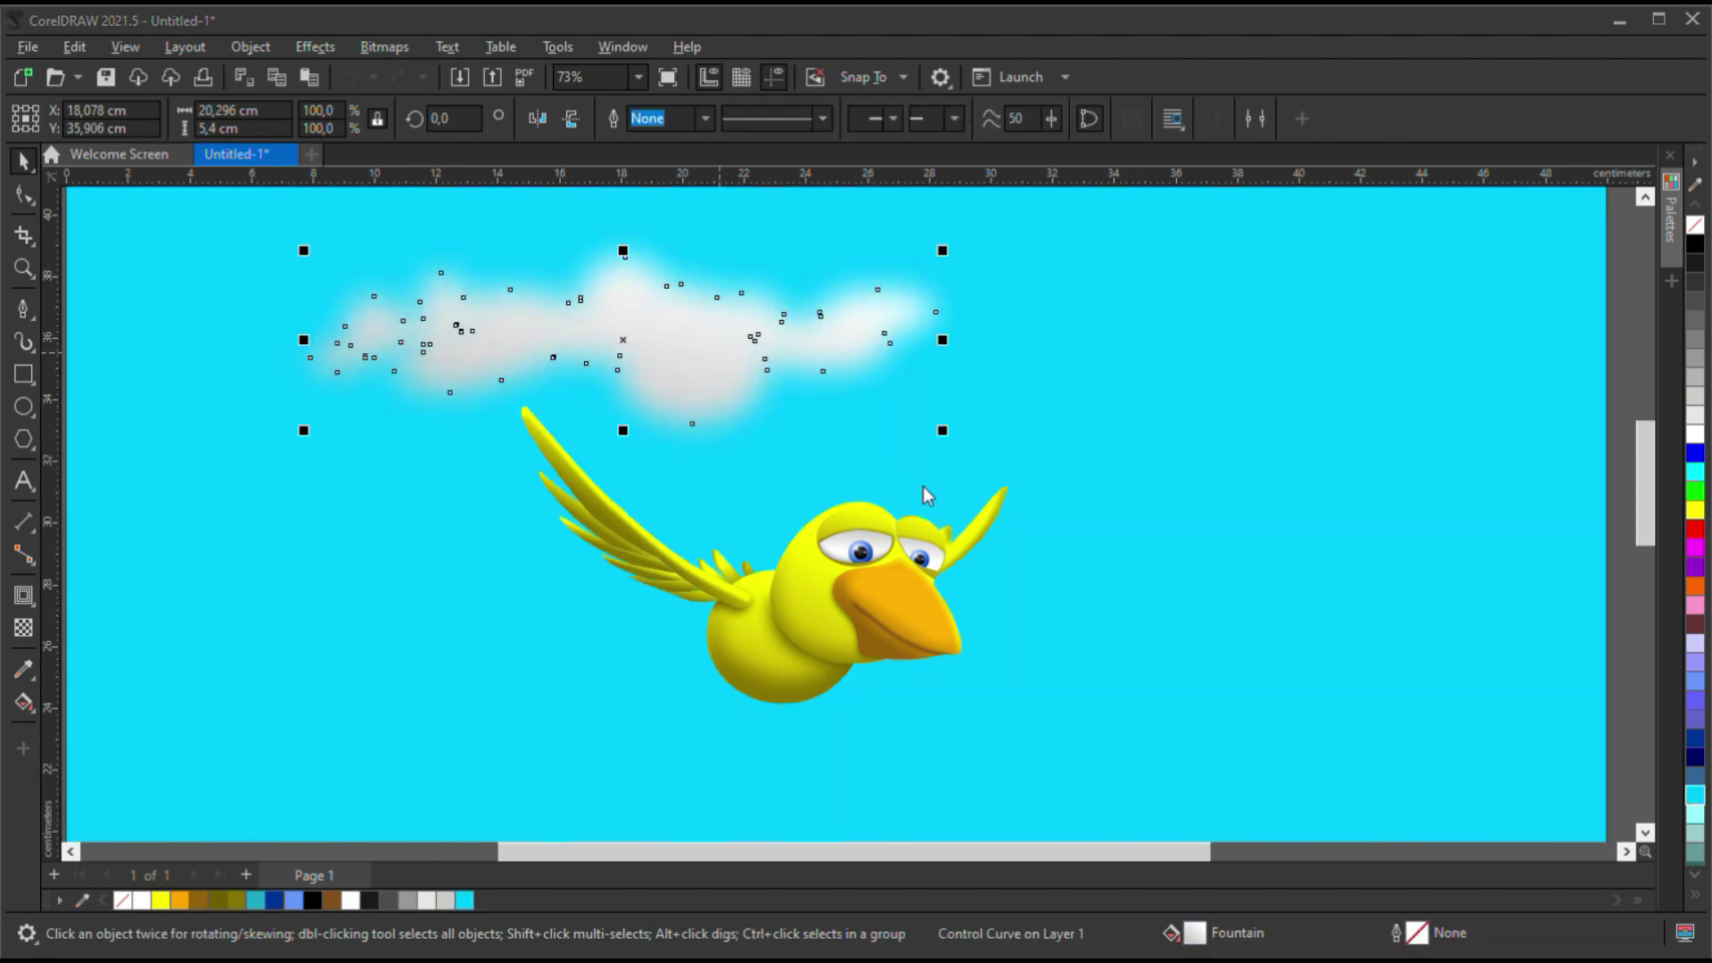
pyautogui.moveTo(915, 415); pyautogui.dragTo(1310, 403)
# Apply a vertical linear fountain fill to the background rectangle, running from sky blue down to white at the lower page area.
pyautogui.click(1192, 351)
pyautogui.scroll(-2, 1157, 439)
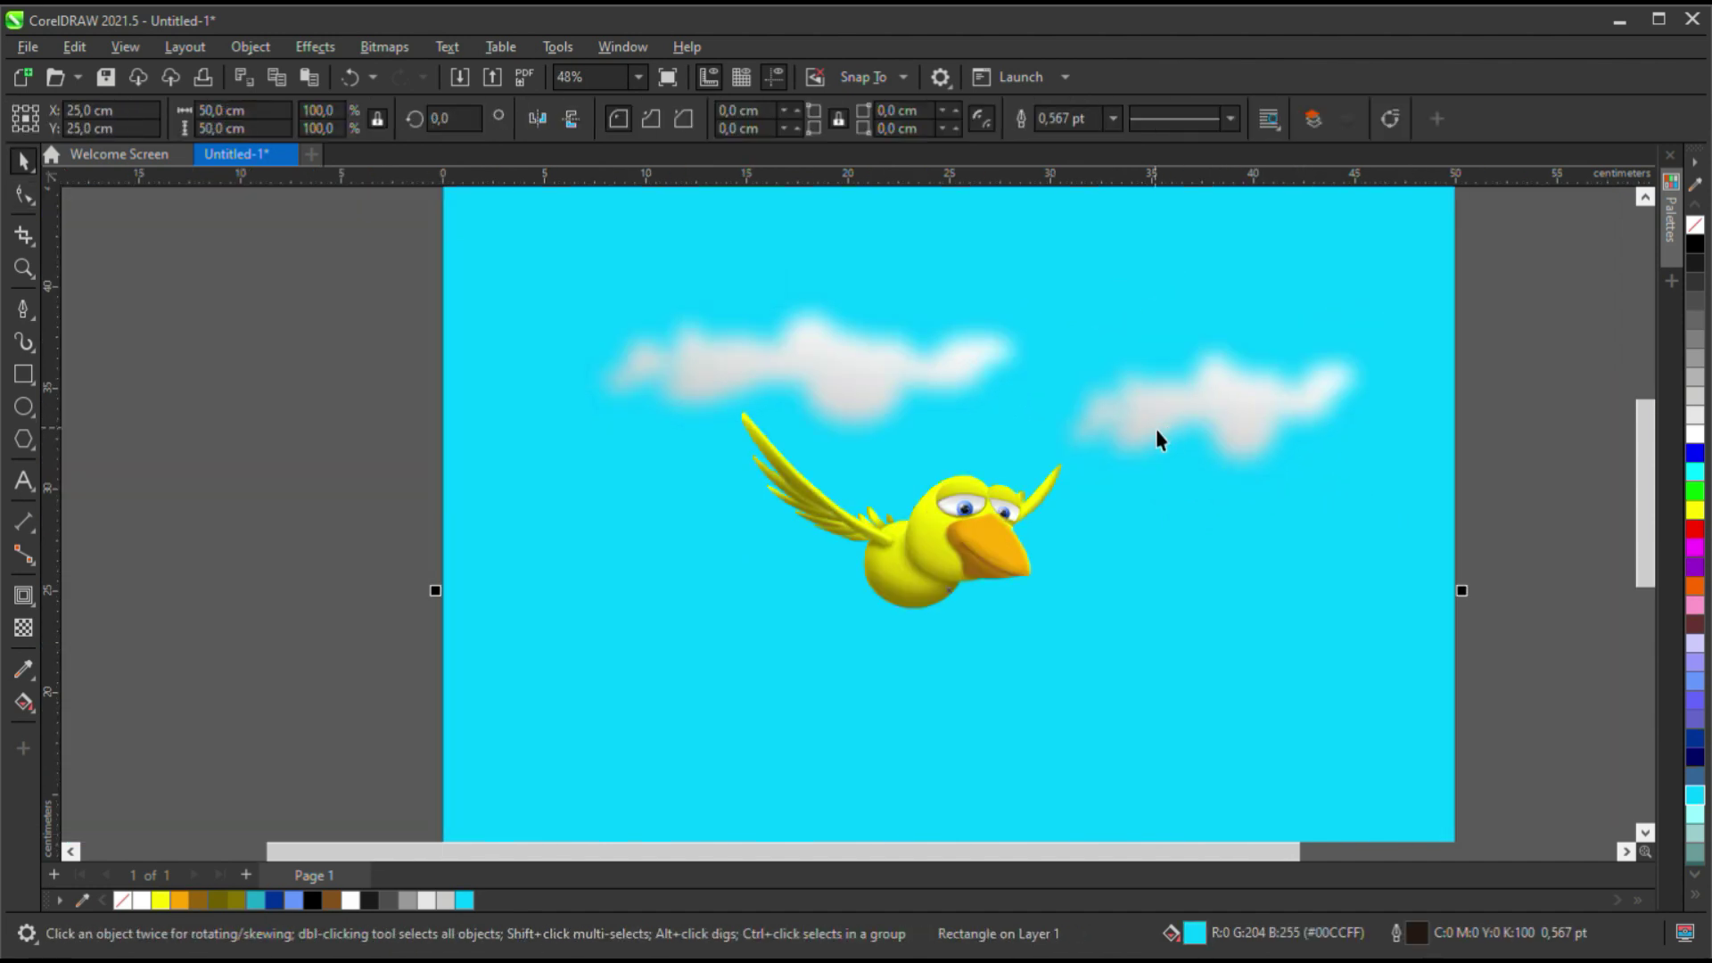
pyautogui.scroll(1, 1292, 509)
pyautogui.press('g')
pyautogui.moveTo(1075, 580); pyautogui.dragTo(1078, 839)
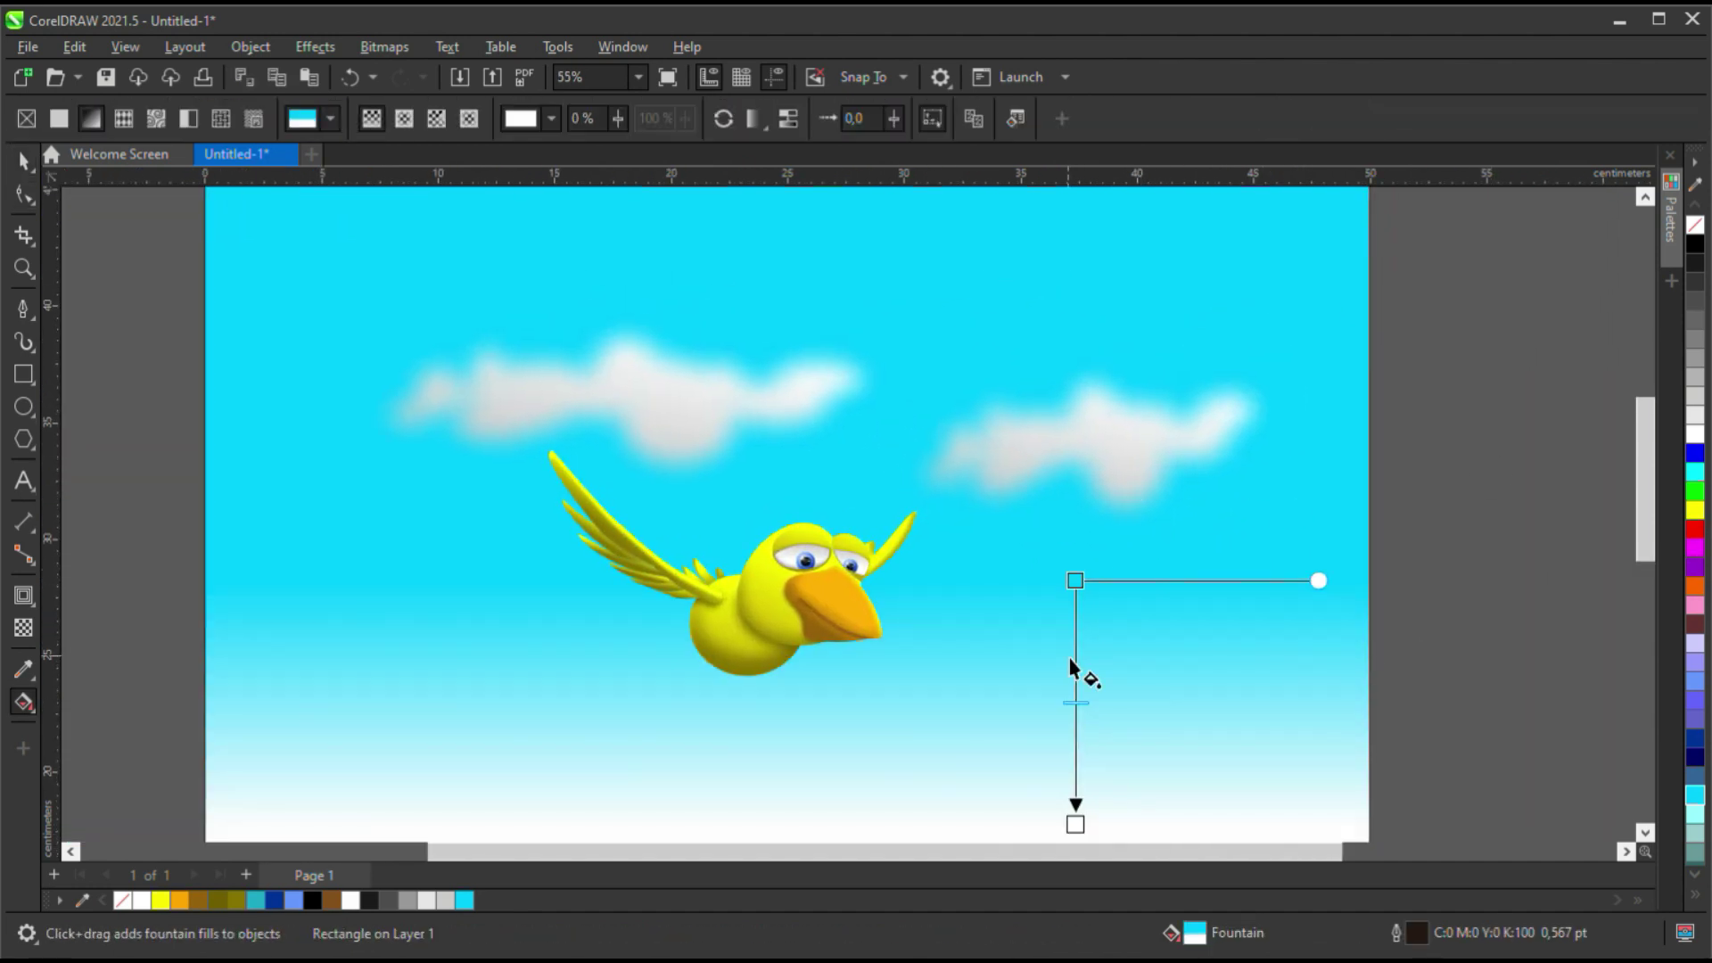
pyautogui.press('space')
# Place a flattened copy of the large cloud below it, overlapping the bird's large wing.
pyautogui.scroll(1, 830, 572)
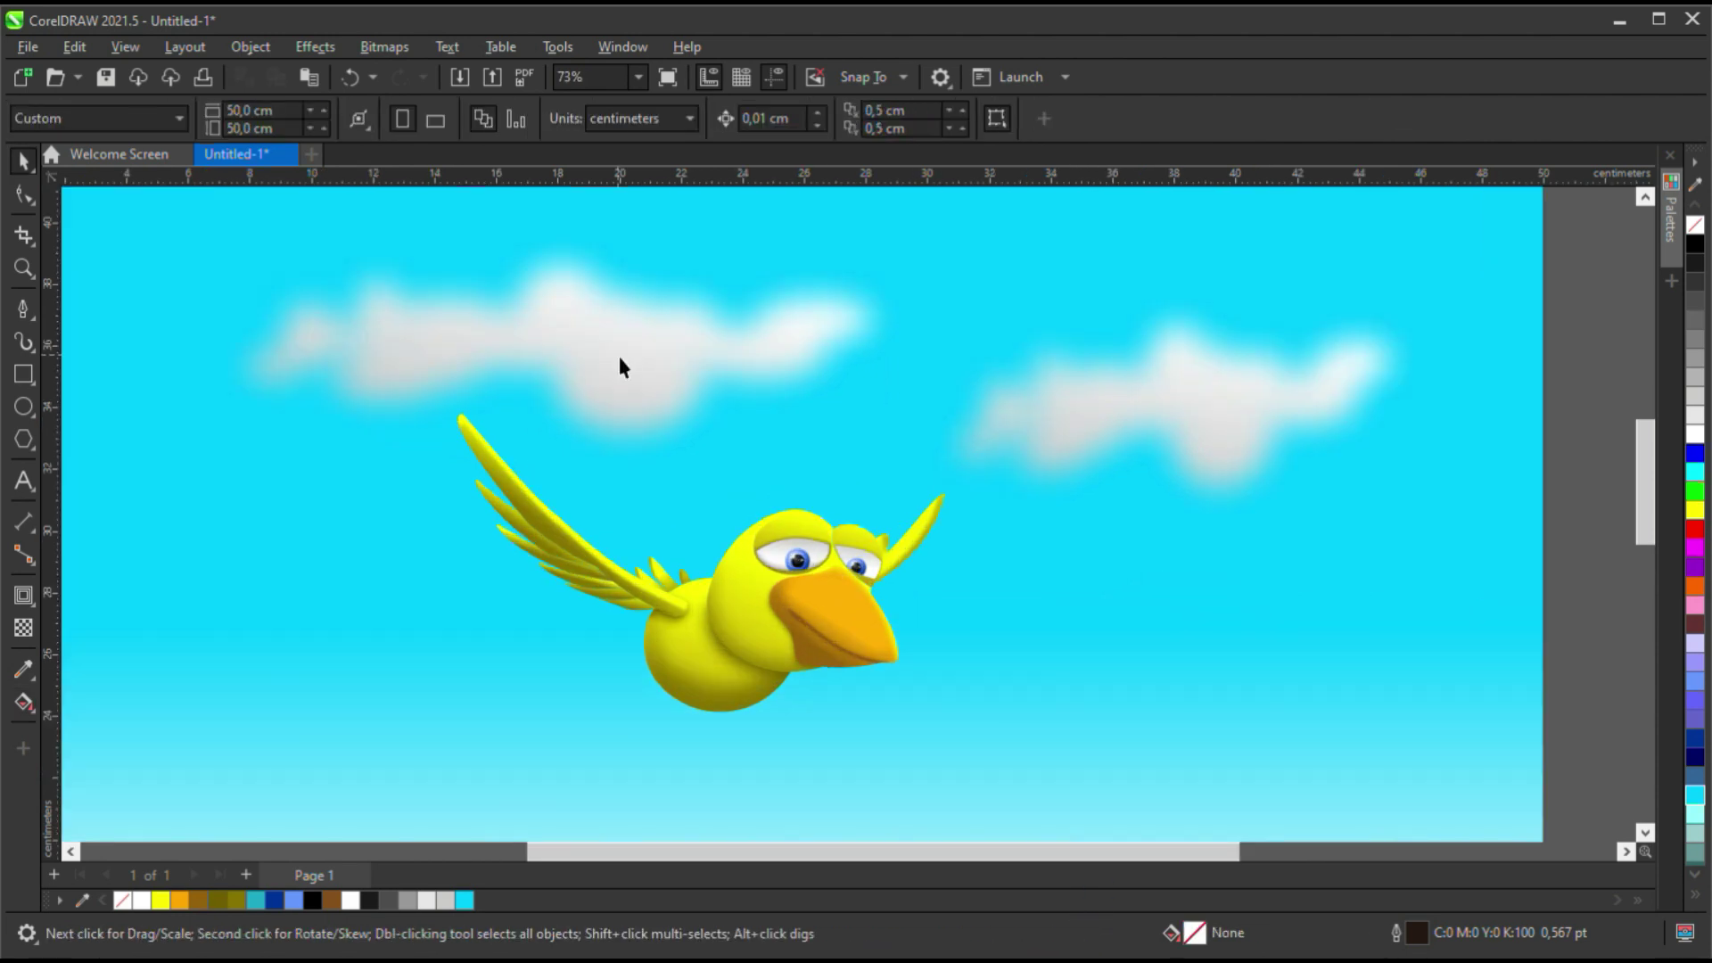
pyautogui.hscroll(-2, 624, 361)
pyautogui.moveTo(782, 371); pyautogui.dragTo(508, 599)
pyautogui.moveTo(691, 680); pyautogui.dragTo(917, 657)
pyautogui.moveTo(657, 565); pyautogui.dragTo(648, 548)
pyautogui.click(648, 548)
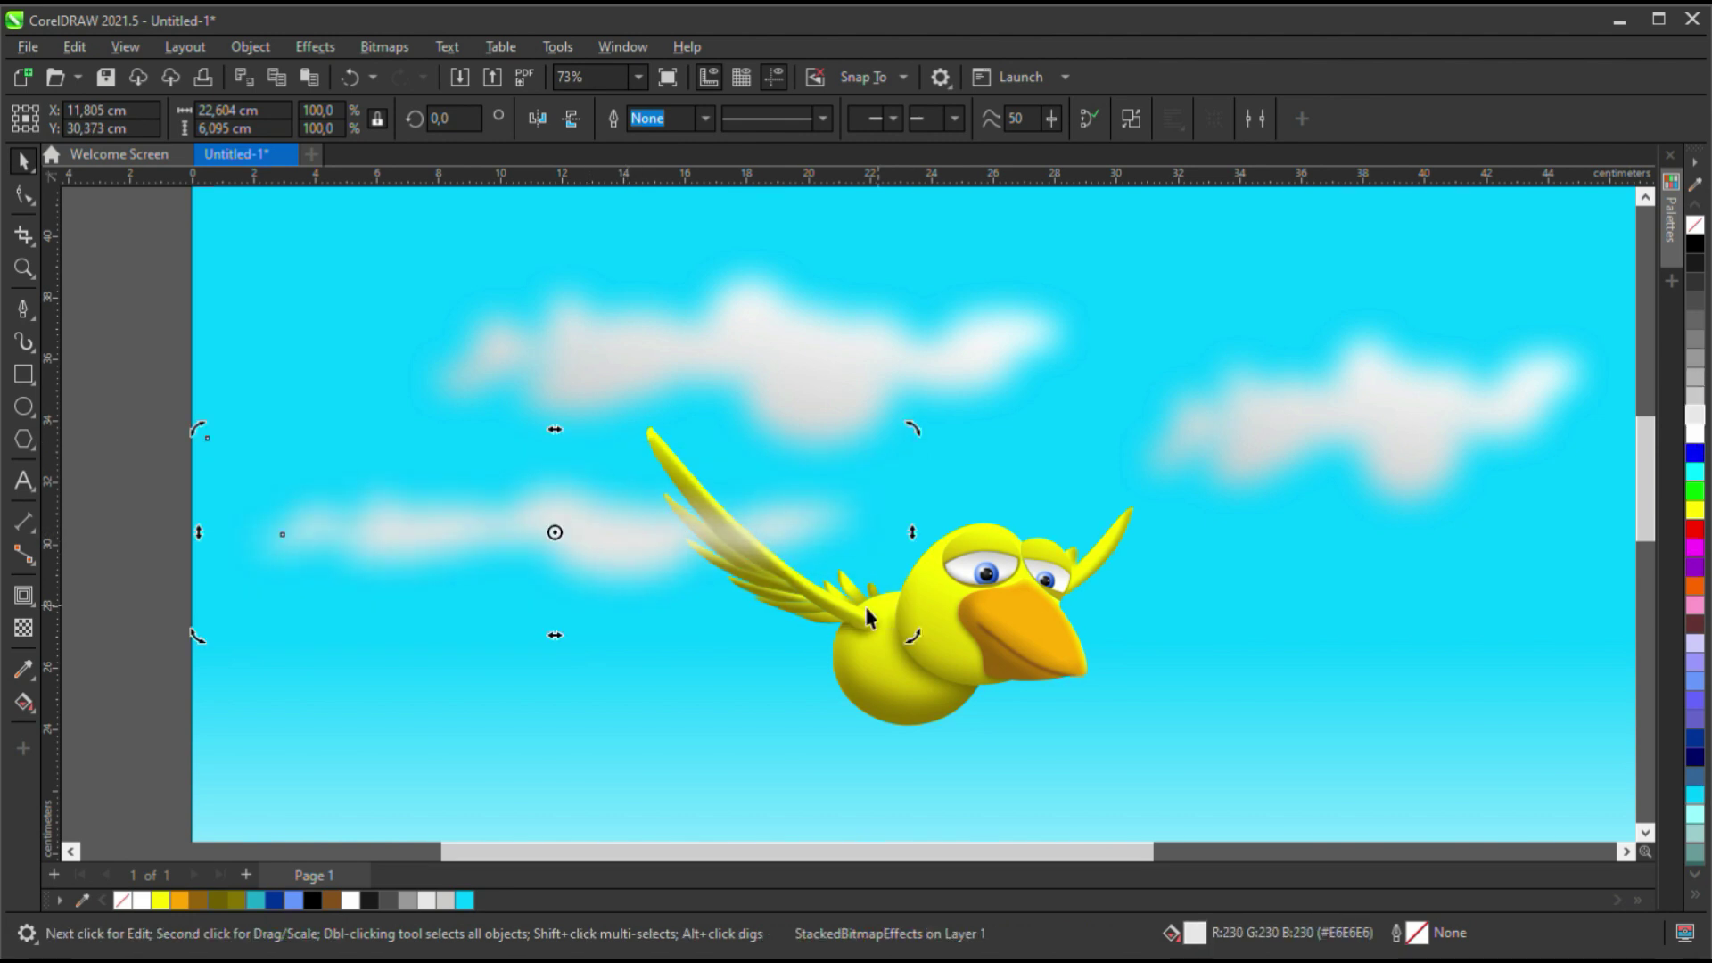
# Reorder the flattened cloud so it lies behind the bird's large wing and in front of the sky background.
pyautogui.scroll(-1, 651, 535)
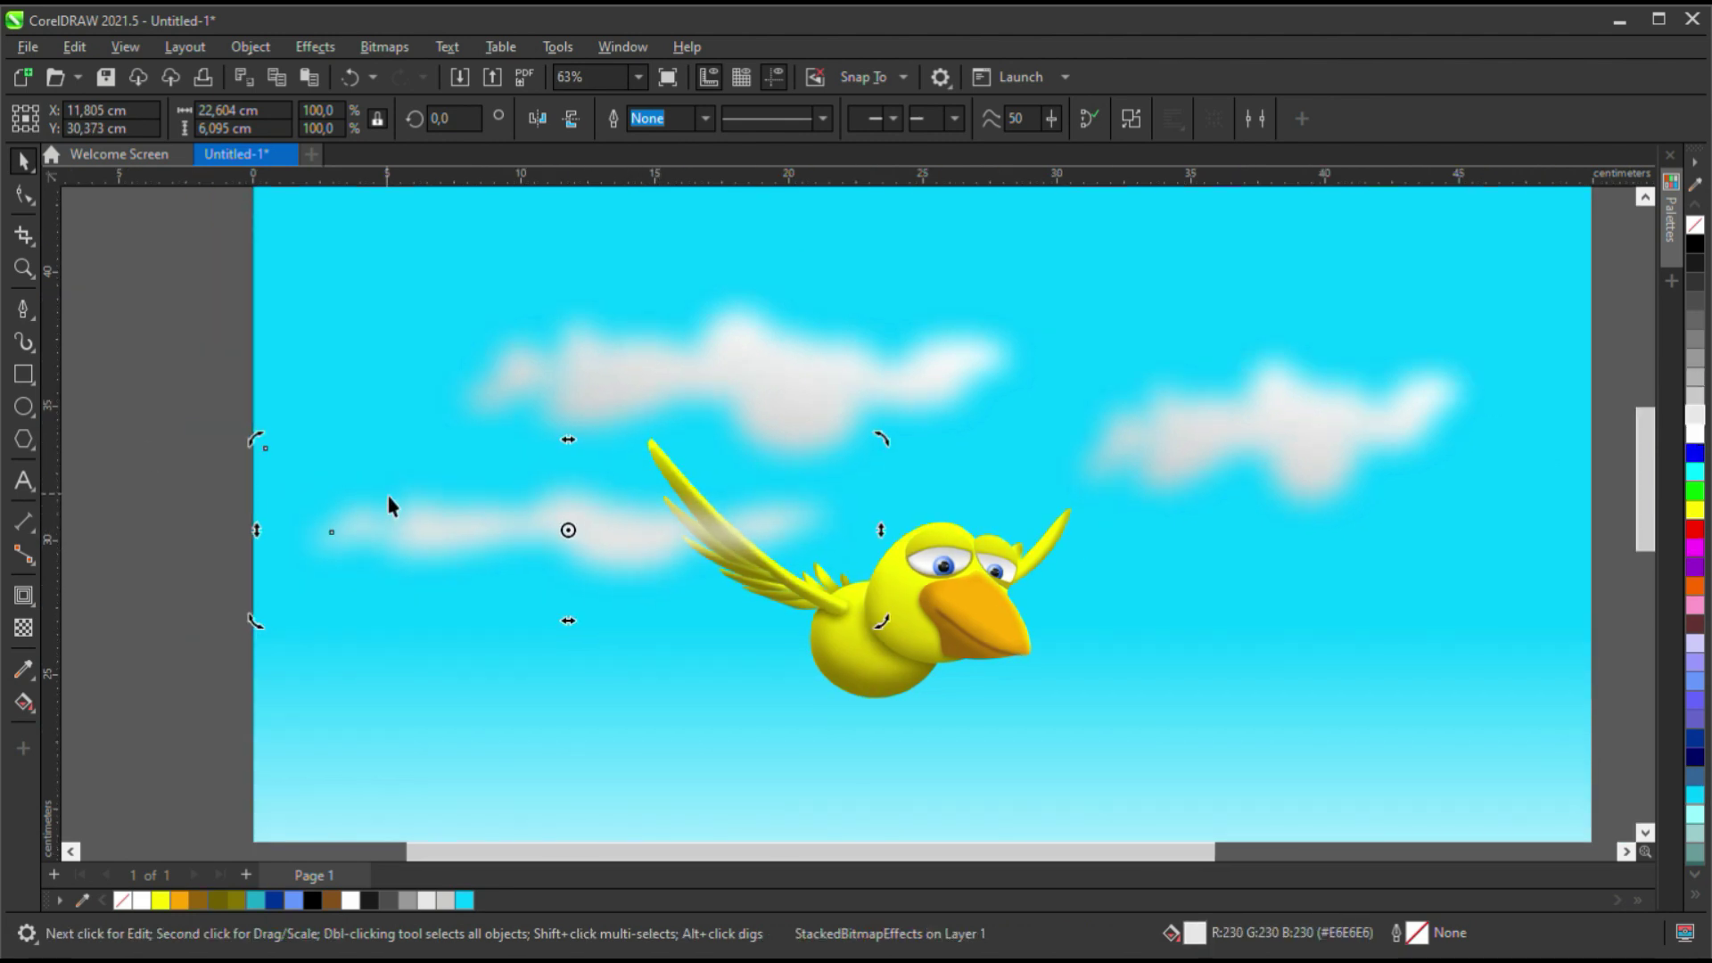
pyautogui.click(447, 535)
pyautogui.click(443, 535)
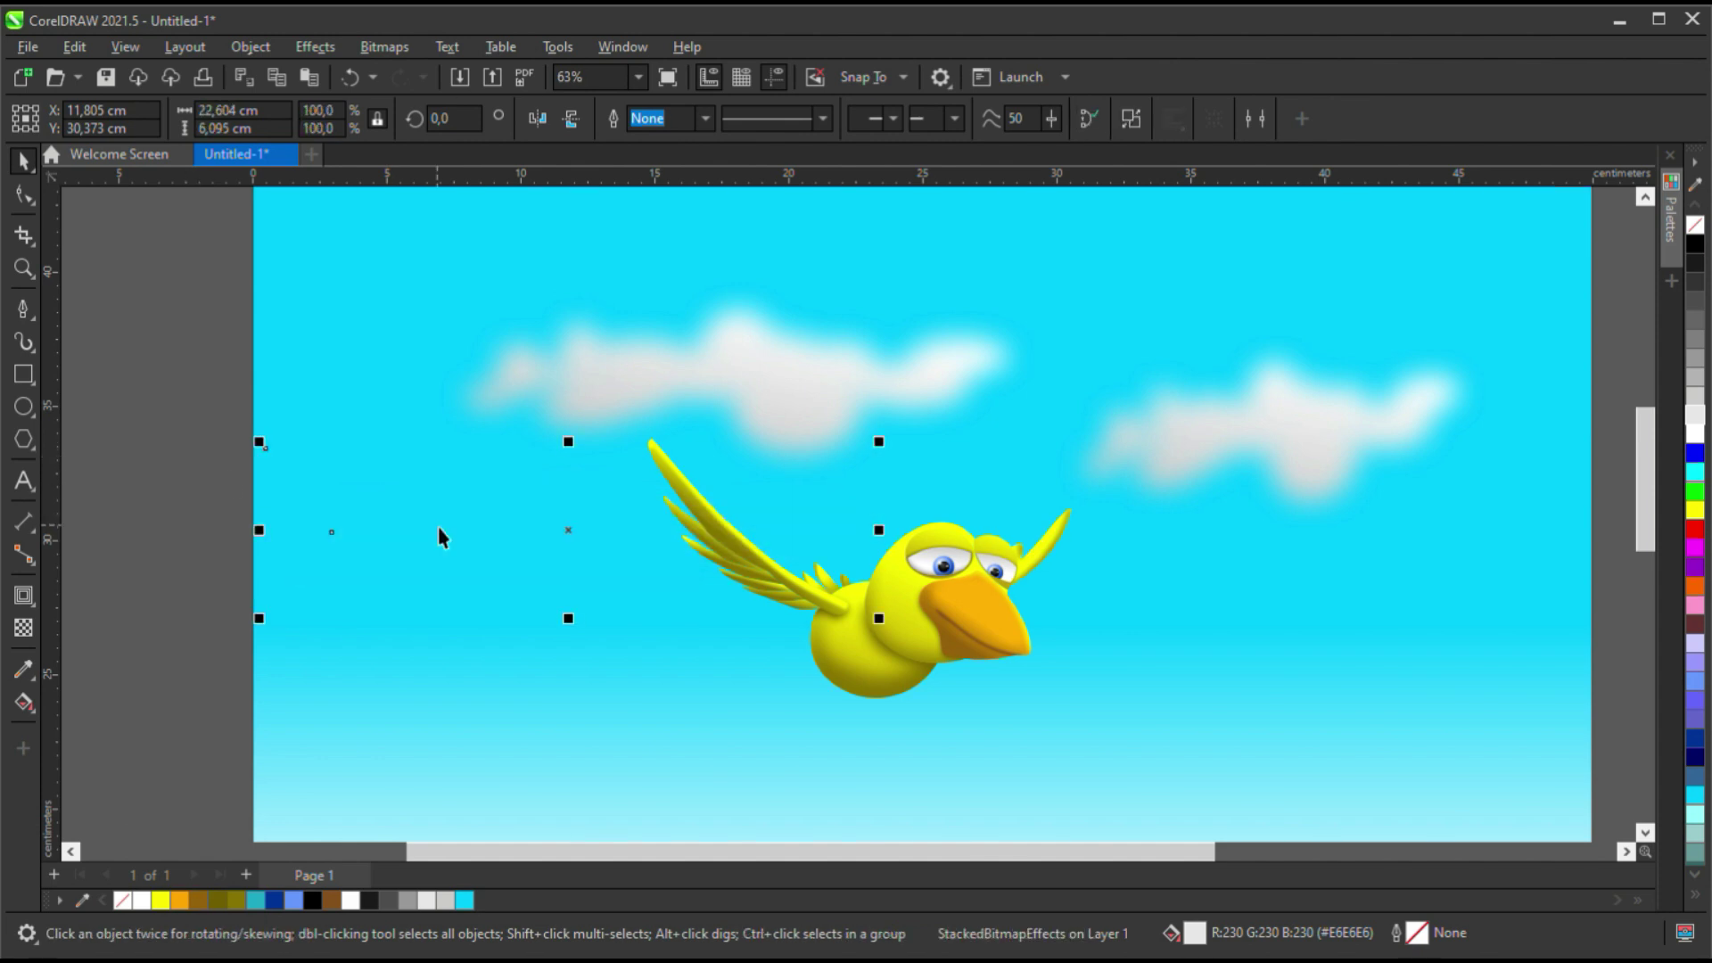
pyautogui.moveTo(1039, 550)
pyautogui.mouseDown()
pyautogui.moveTo(775, 510)
pyautogui.moveTo(1012, 539)
pyautogui.mouseUp()
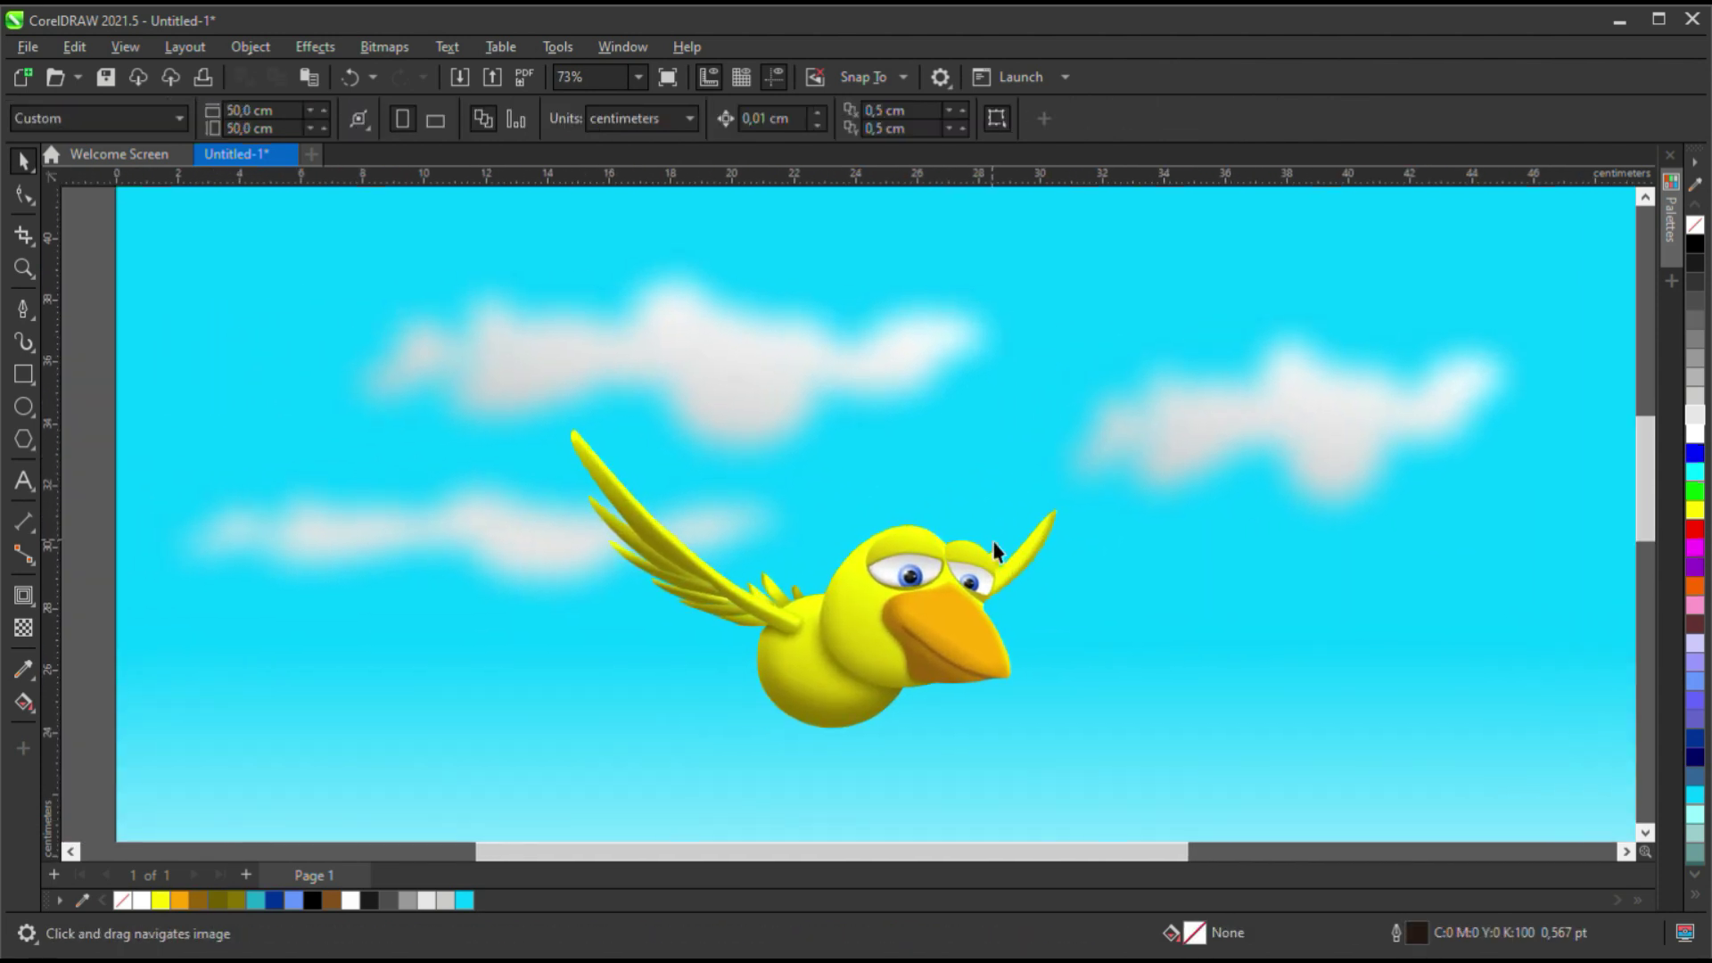